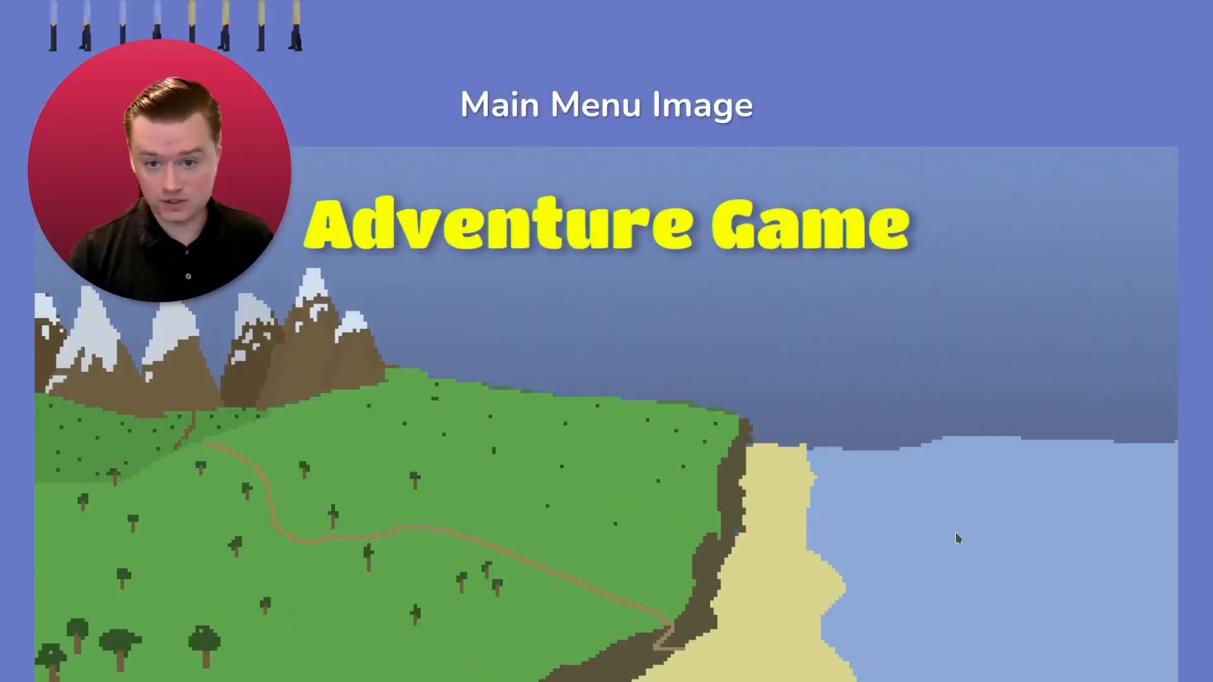
# - Scroll past the sprite-size slides and bring the empty GIMP workspace to the front
pyautogui.scroll(2, 958, 537)
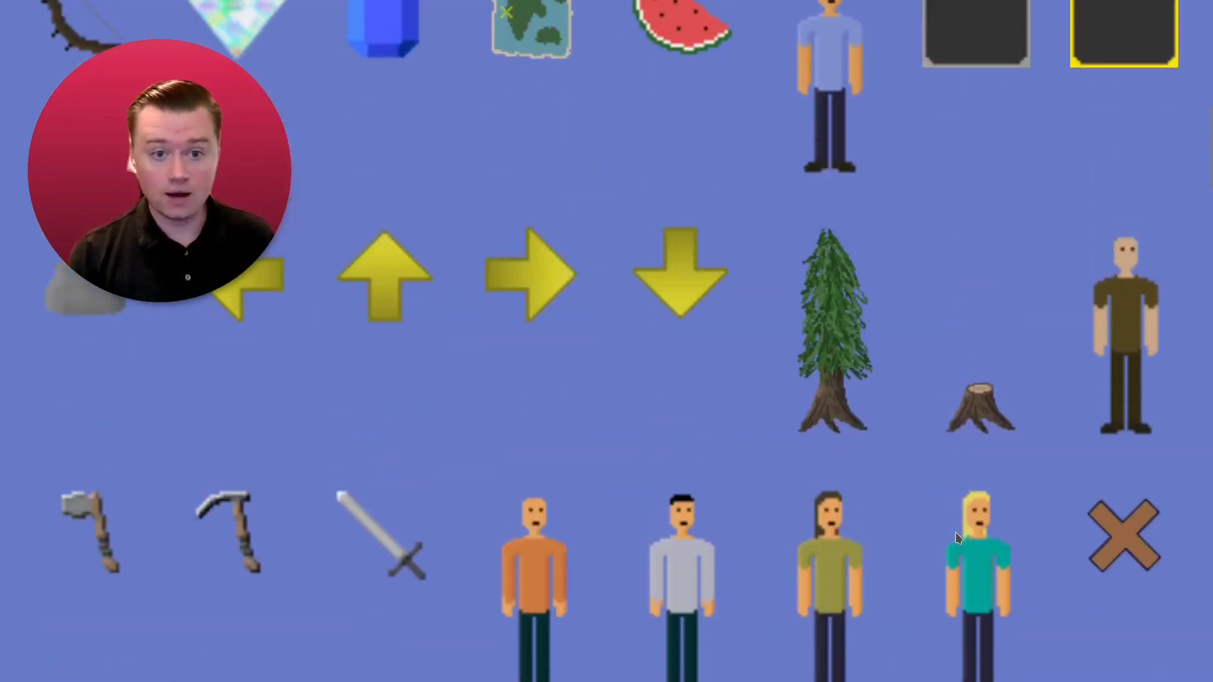
pyautogui.scroll(3, 958, 538)
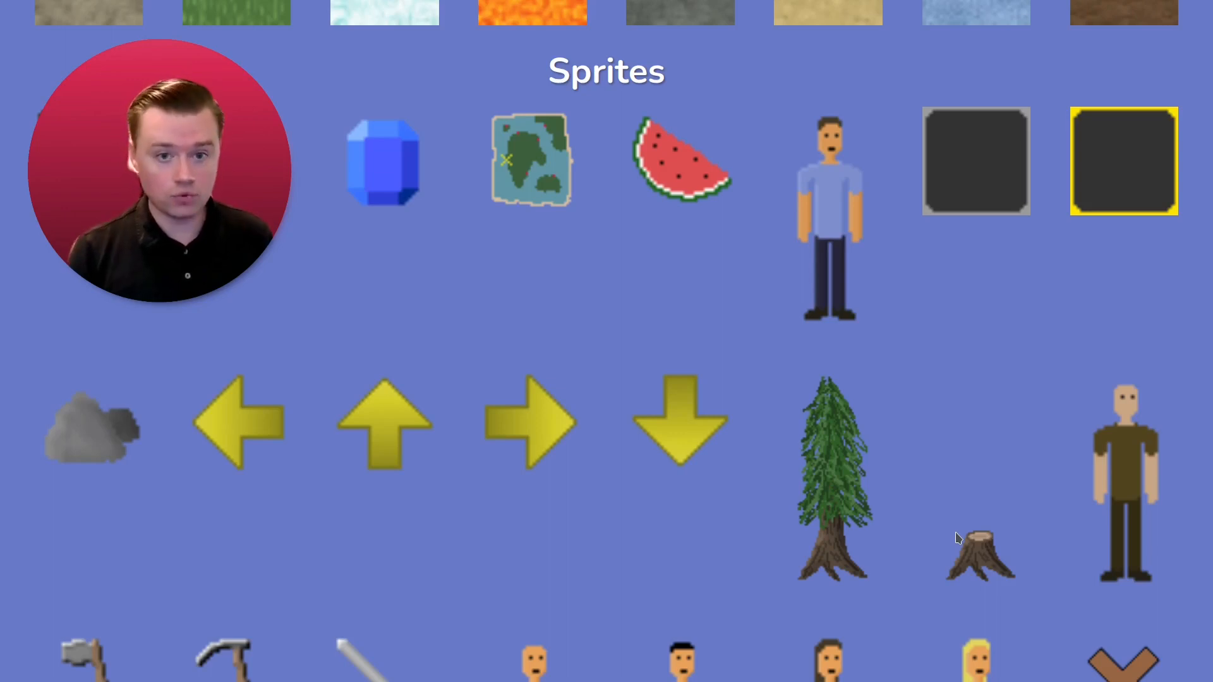
pyautogui.scroll(3, 957, 518)
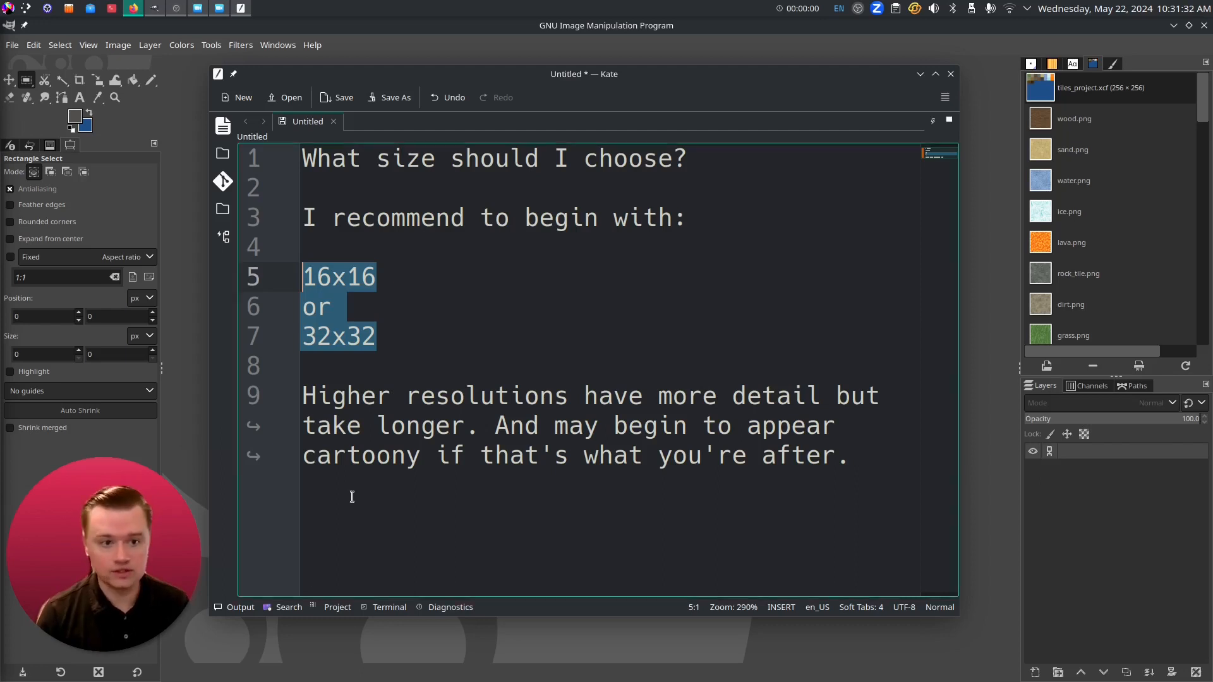
pyautogui.click(184, 172)
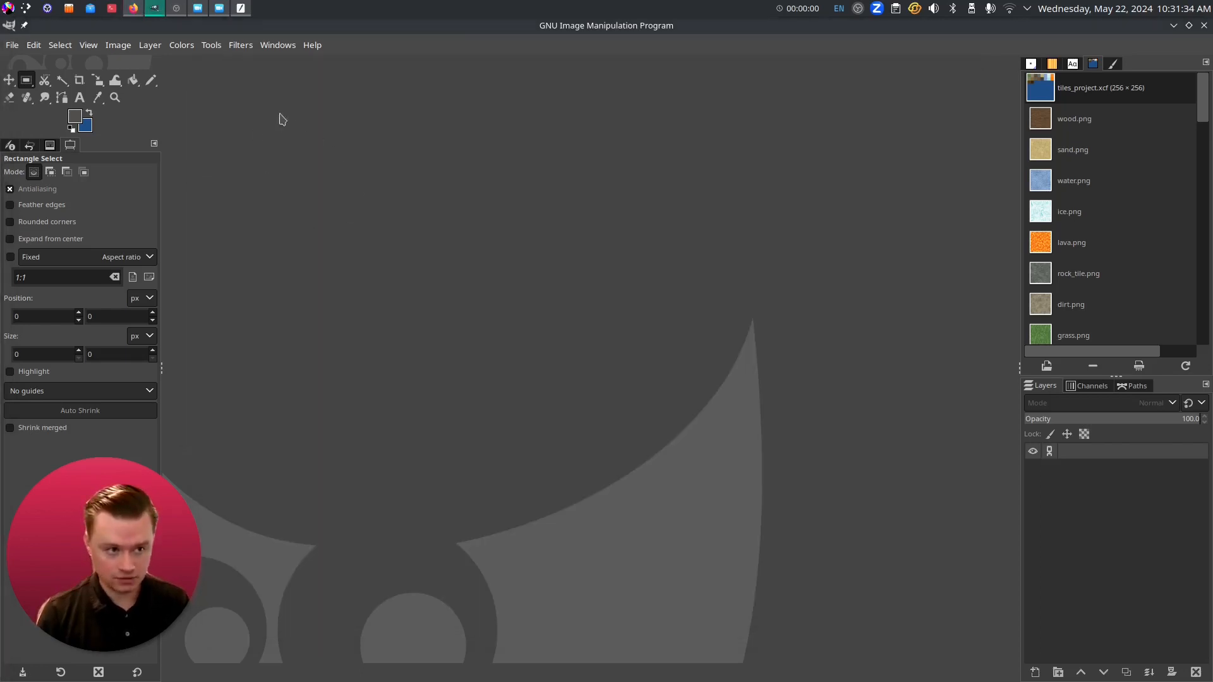
# - Create a new 32 × 32 pixel image from File > New
pyautogui.click(14, 45)
pyautogui.click(18, 47)
pyautogui.click(18, 47)
pyautogui.click(20, 66)
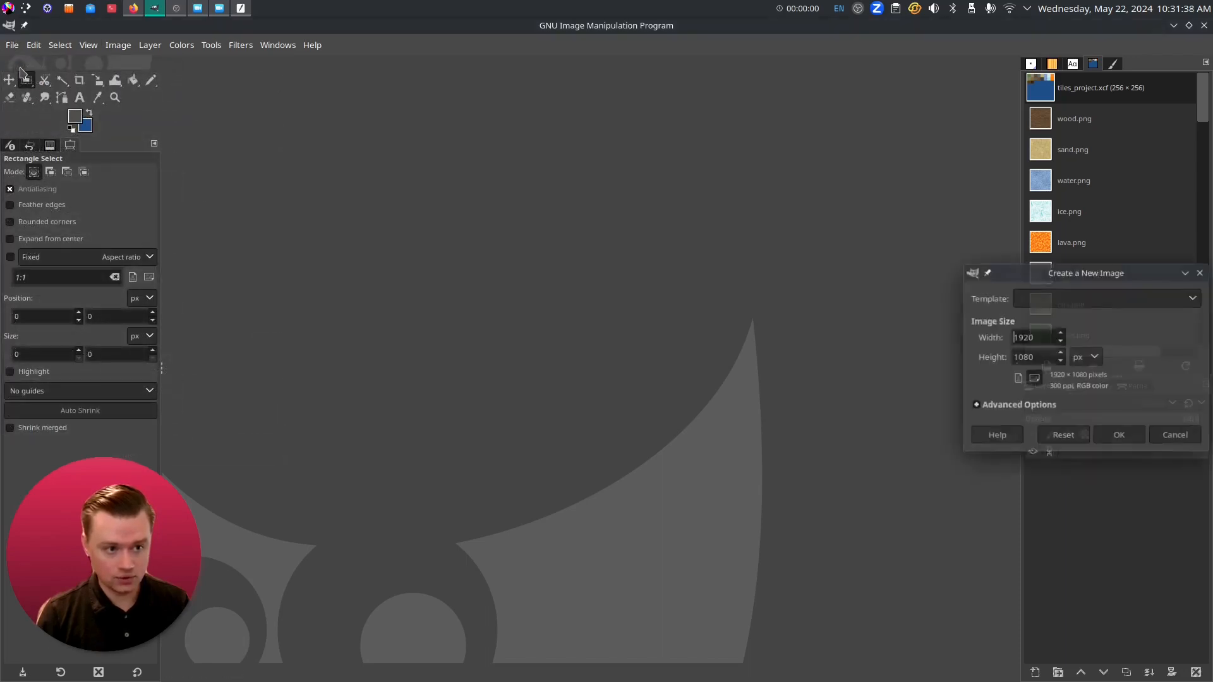
pyautogui.moveTo(1067, 279); pyautogui.dragTo(552, 188)
pyautogui.doubleClick(528, 247)
pyautogui.write('32')
pyautogui.doubleClick(518, 266)
pyautogui.write('32')
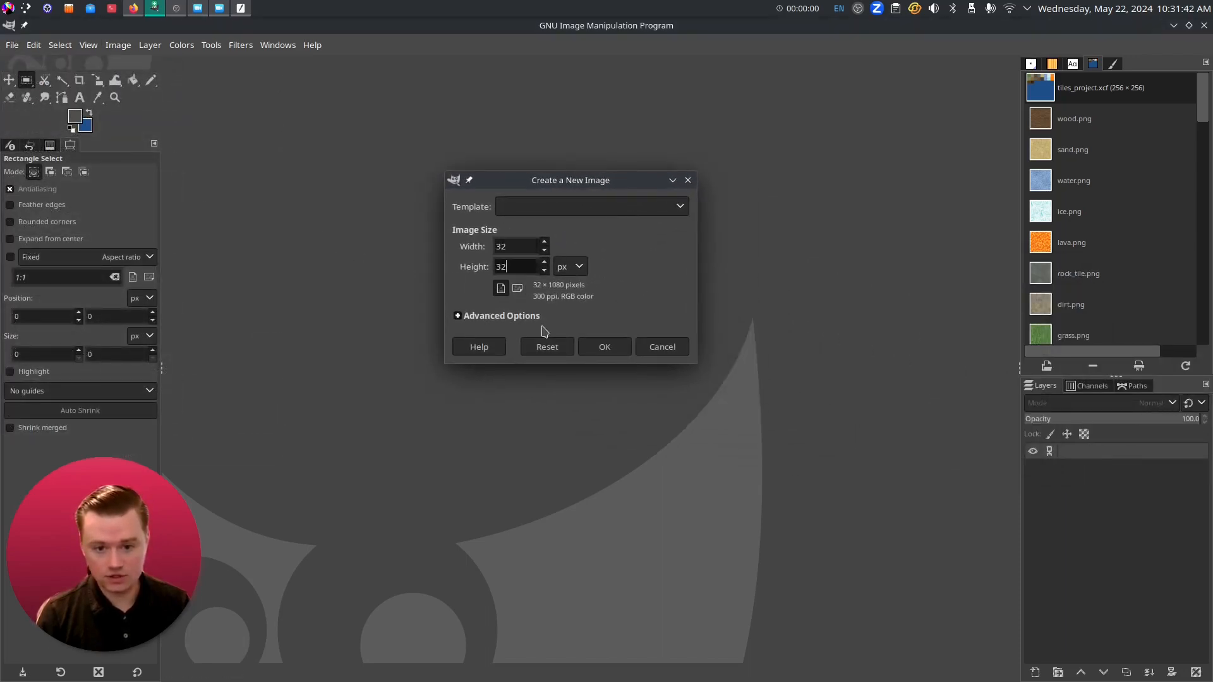
pyautogui.click(605, 348)
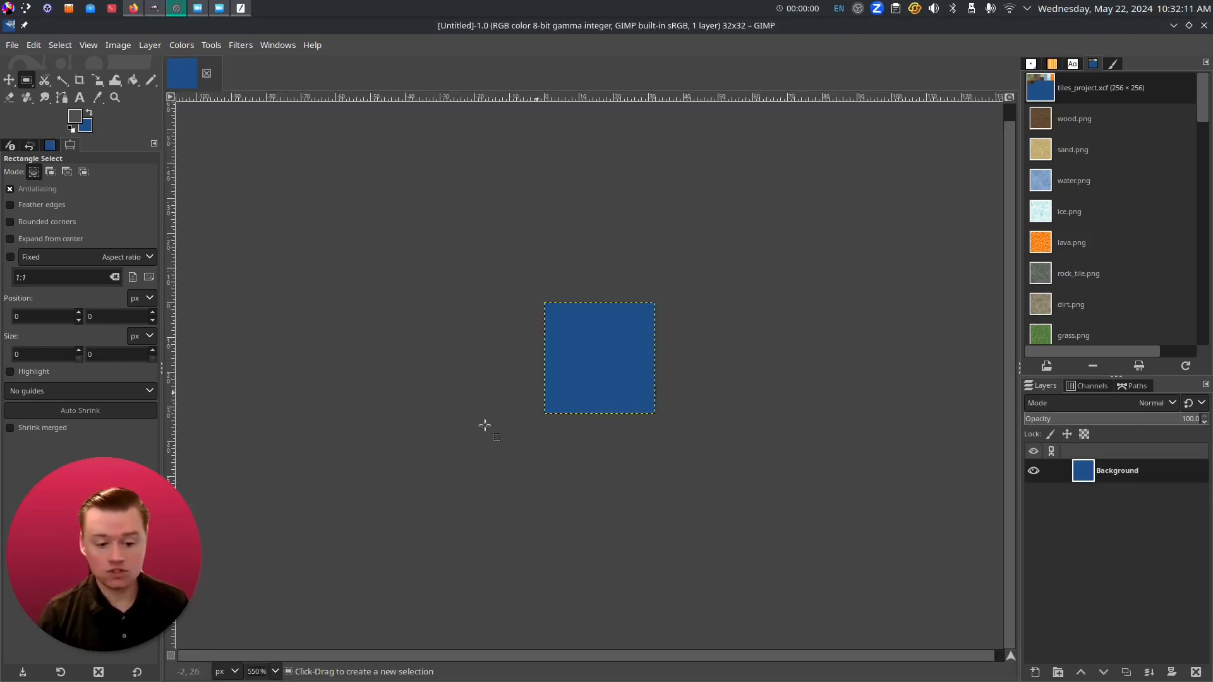
# - Zoom the view to 800%, then to about 1100%, and pan to centre the image
pyautogui.click(276, 672)
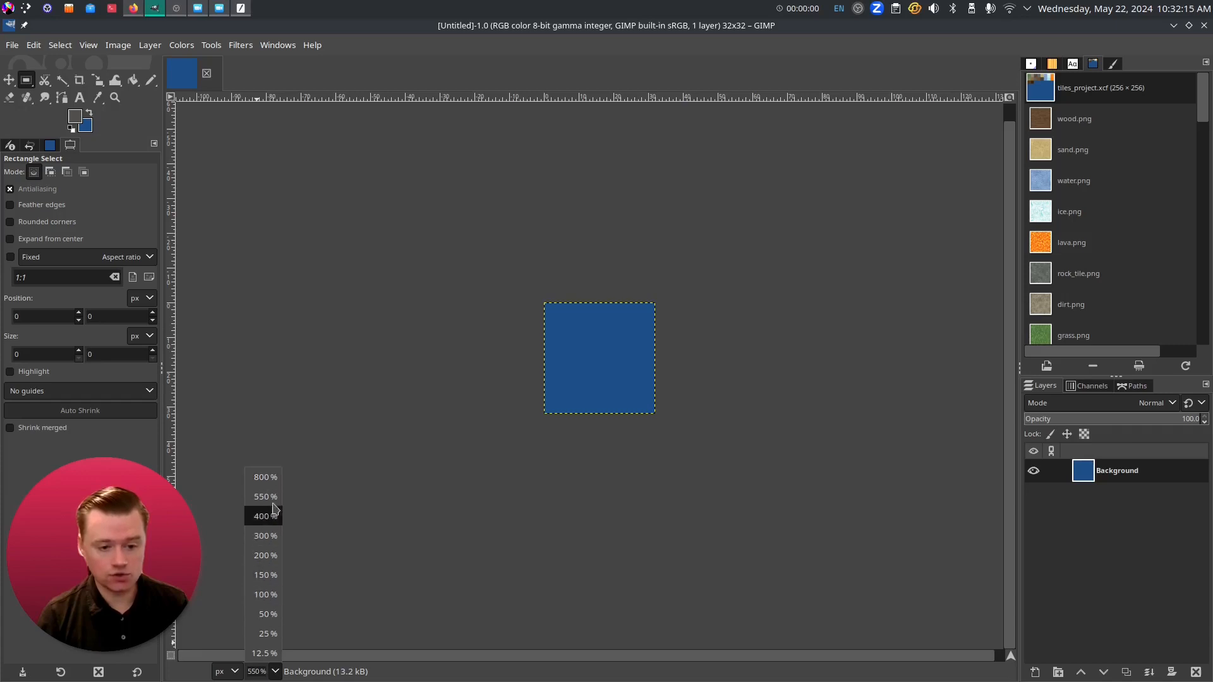
pyautogui.click(269, 478)
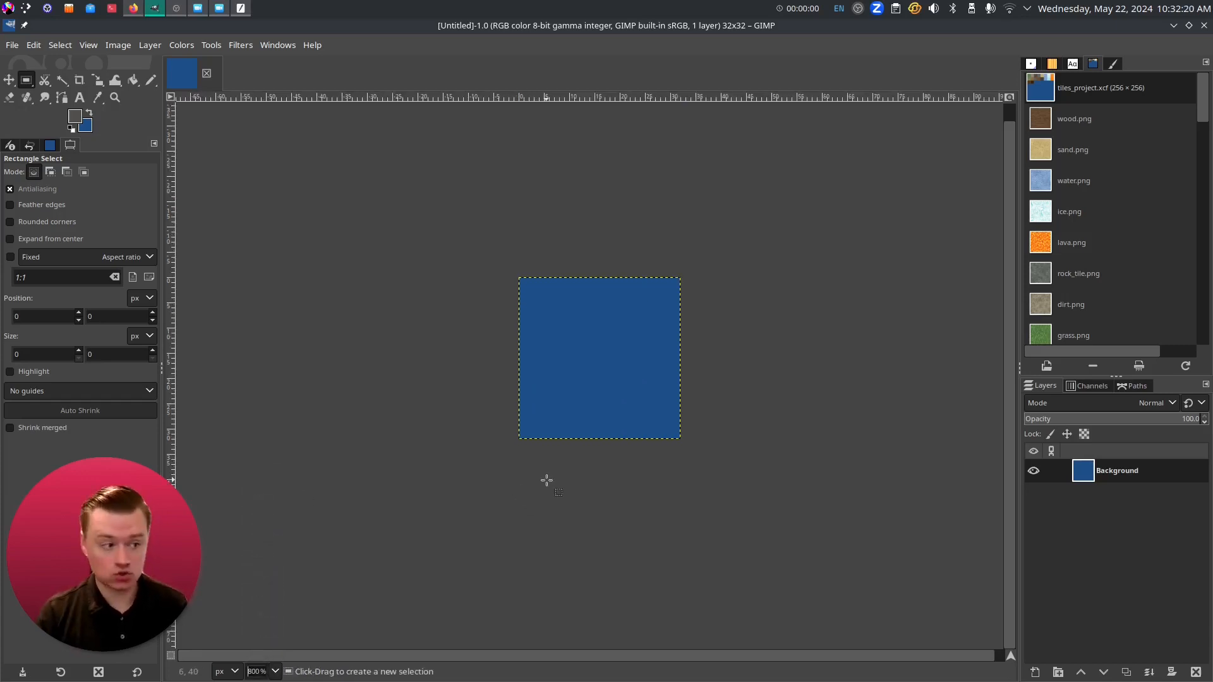
pyautogui.scroll(2, 592, 496)
pyautogui.scroll(-3, 592, 496)
pyautogui.scroll(1, 629, 371)
pyautogui.scroll(1, 628, 371)
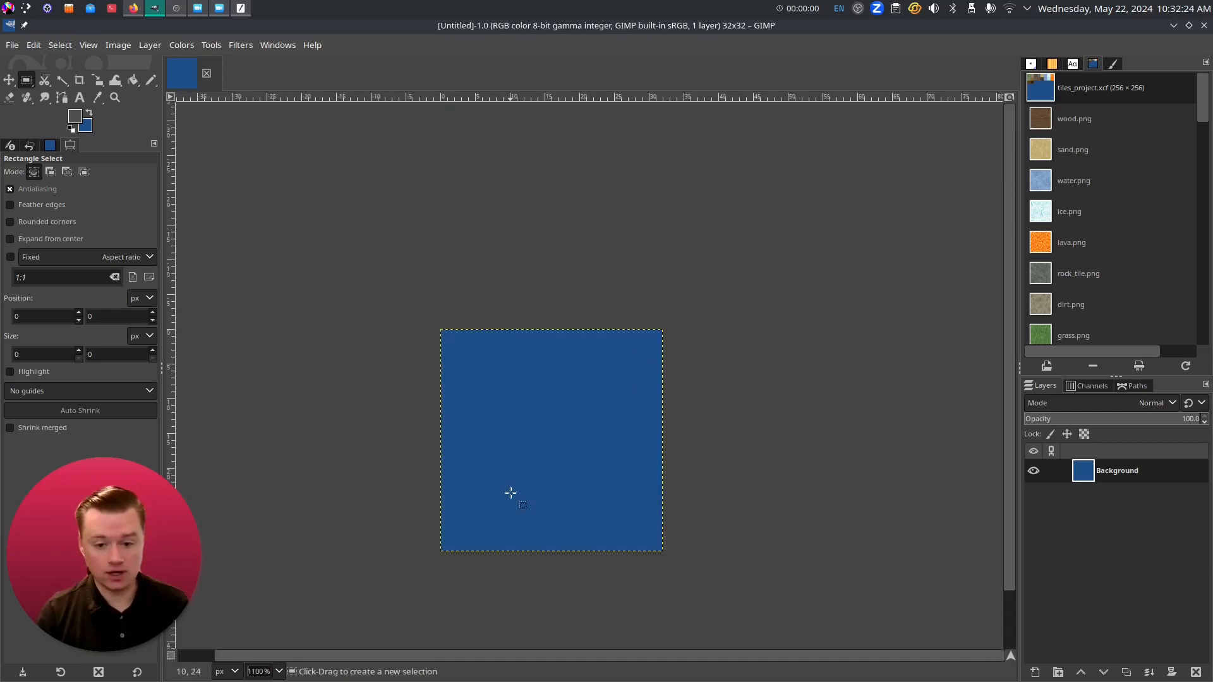
pyautogui.moveTo(522, 401); pyautogui.dragTo(559, 332)
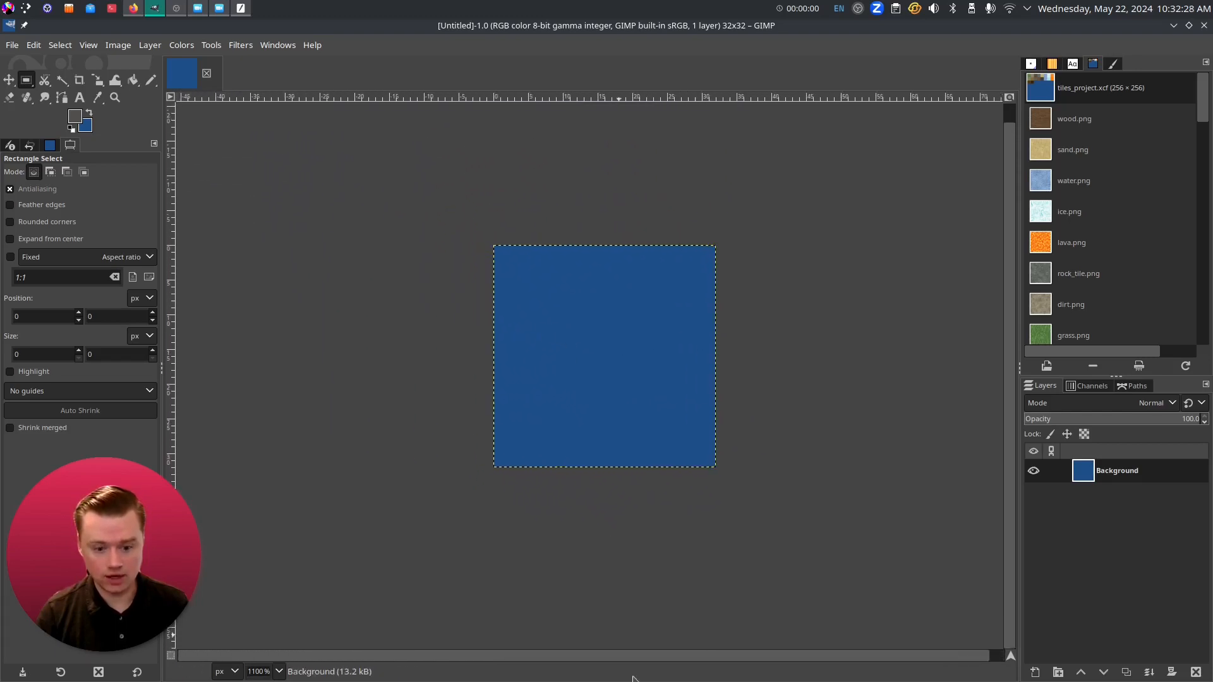
pyautogui.moveTo(574, 656); pyautogui.dragTo(645, 657)
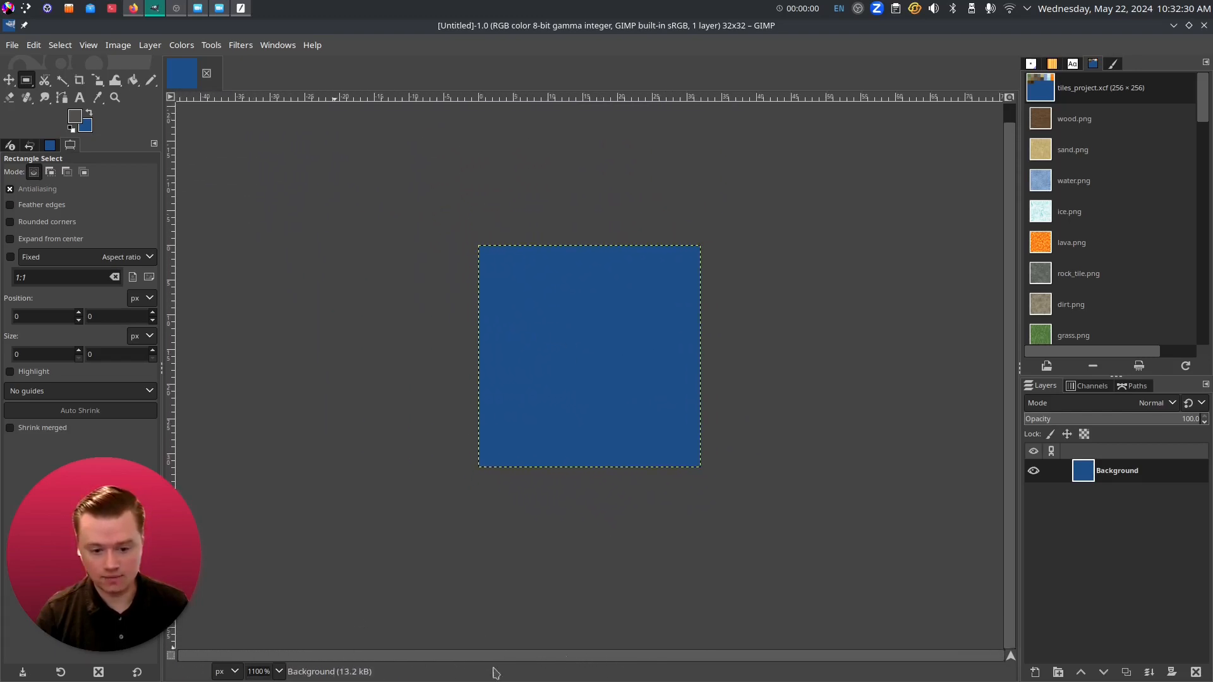
pyautogui.moveTo(1011, 148); pyautogui.dragTo(1010, 89)
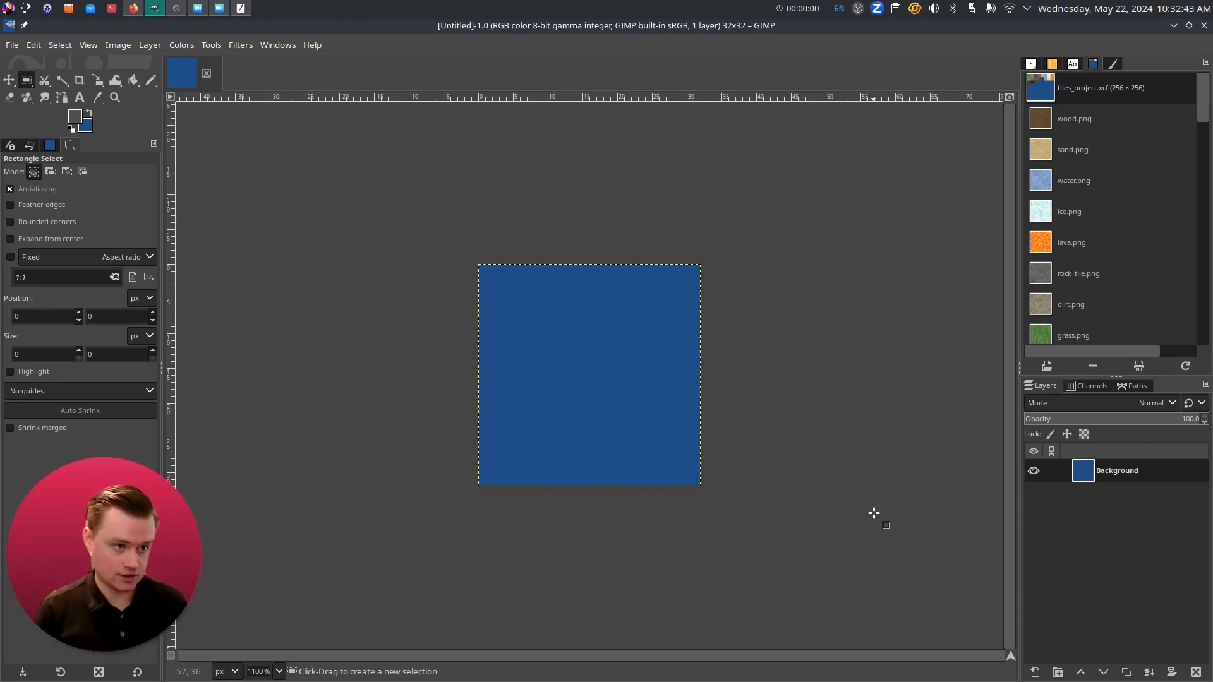
# - Check the Transparency fill option in the New Image dialog, then cancel it
pyautogui.click(13, 45)
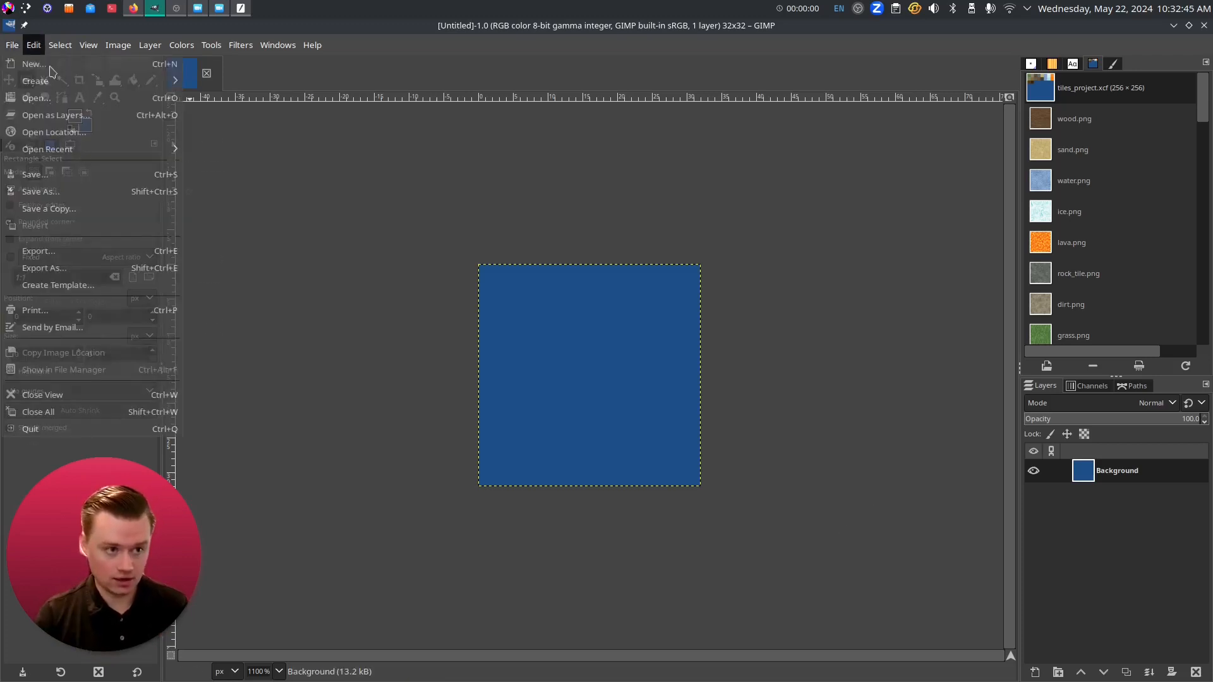
pyautogui.click(38, 64)
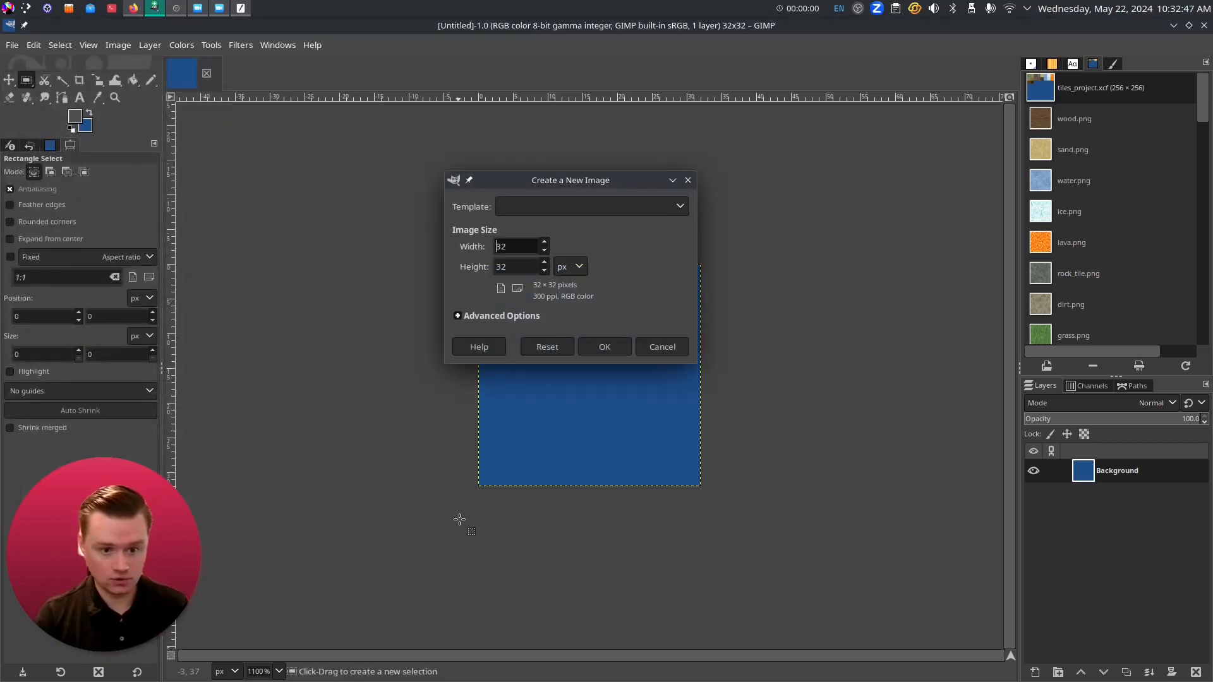
pyautogui.click(492, 316)
pyautogui.click(592, 491)
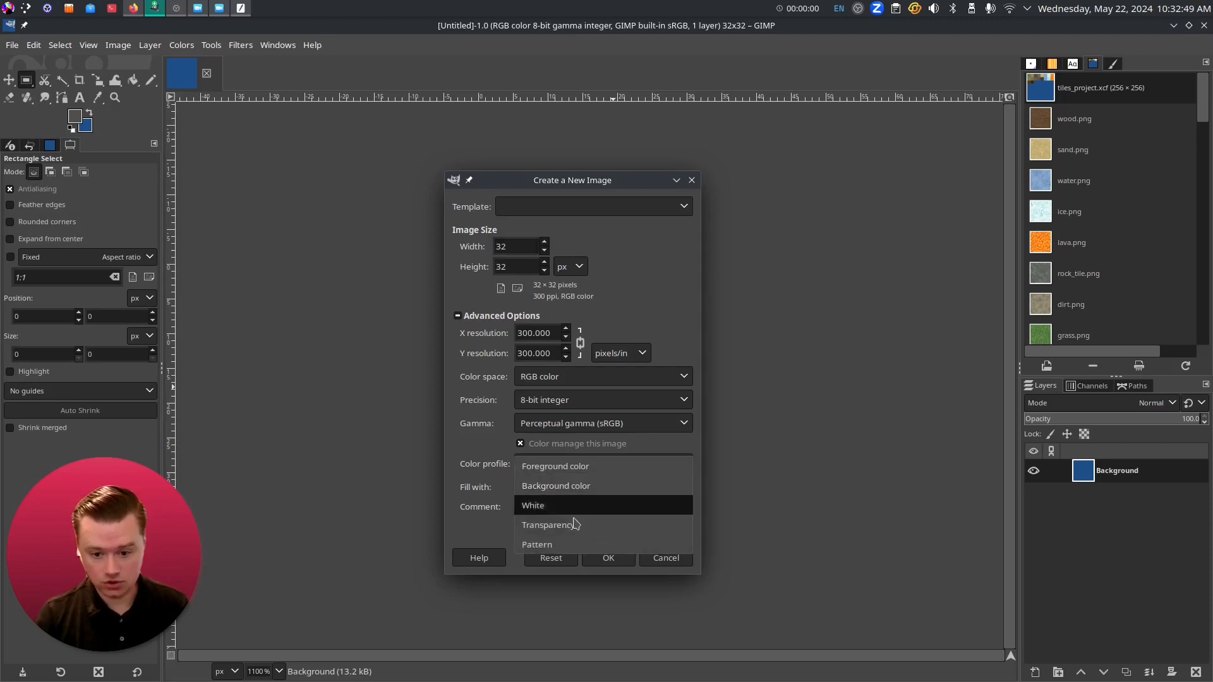
pyautogui.click(569, 532)
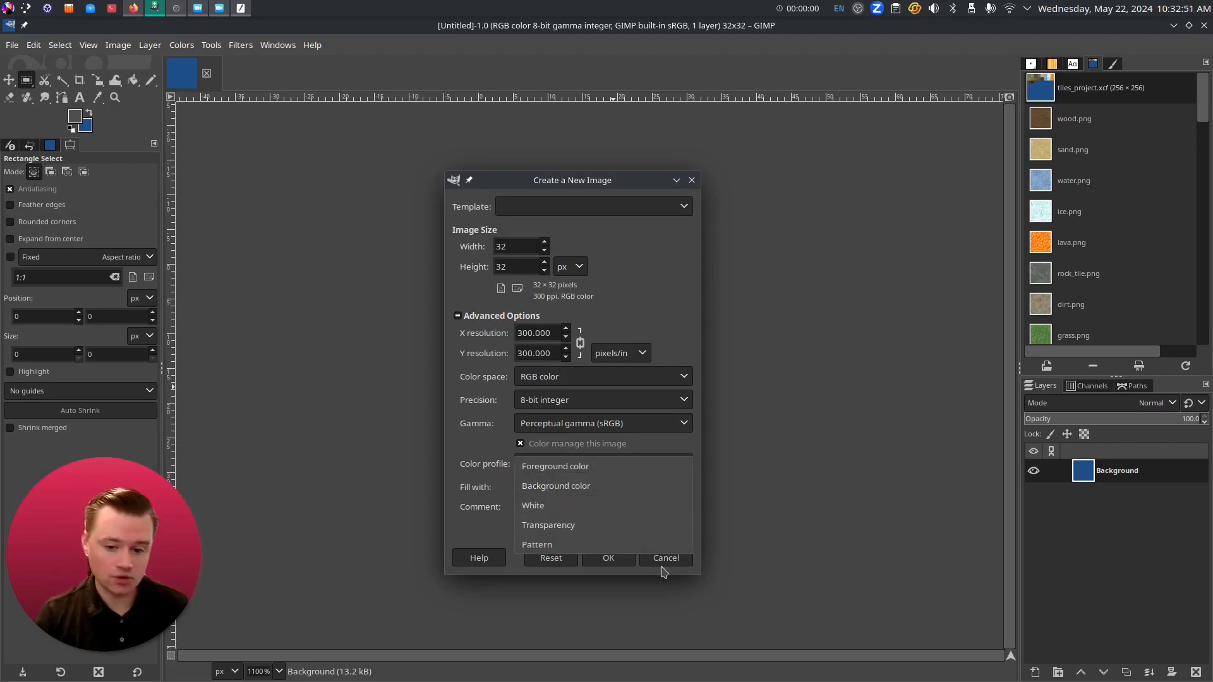
pyautogui.click(663, 558)
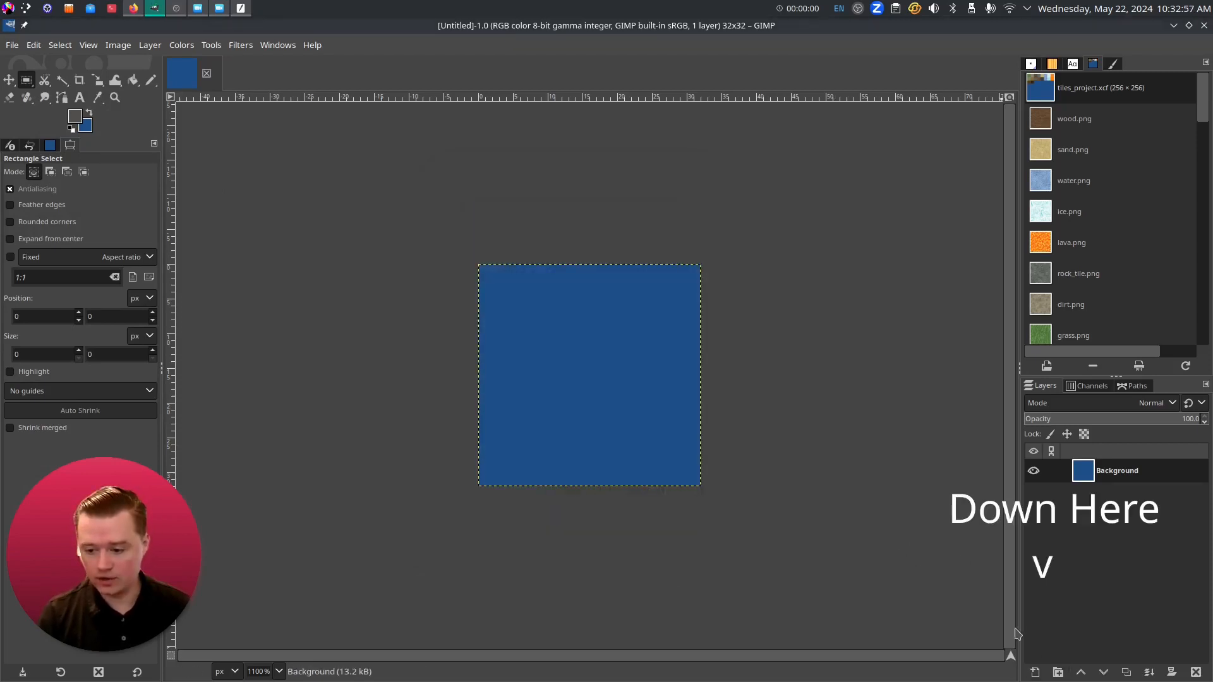
# - Add a new layer filled with Transparency and delete the blue Background layer
pyautogui.click(1034, 673)
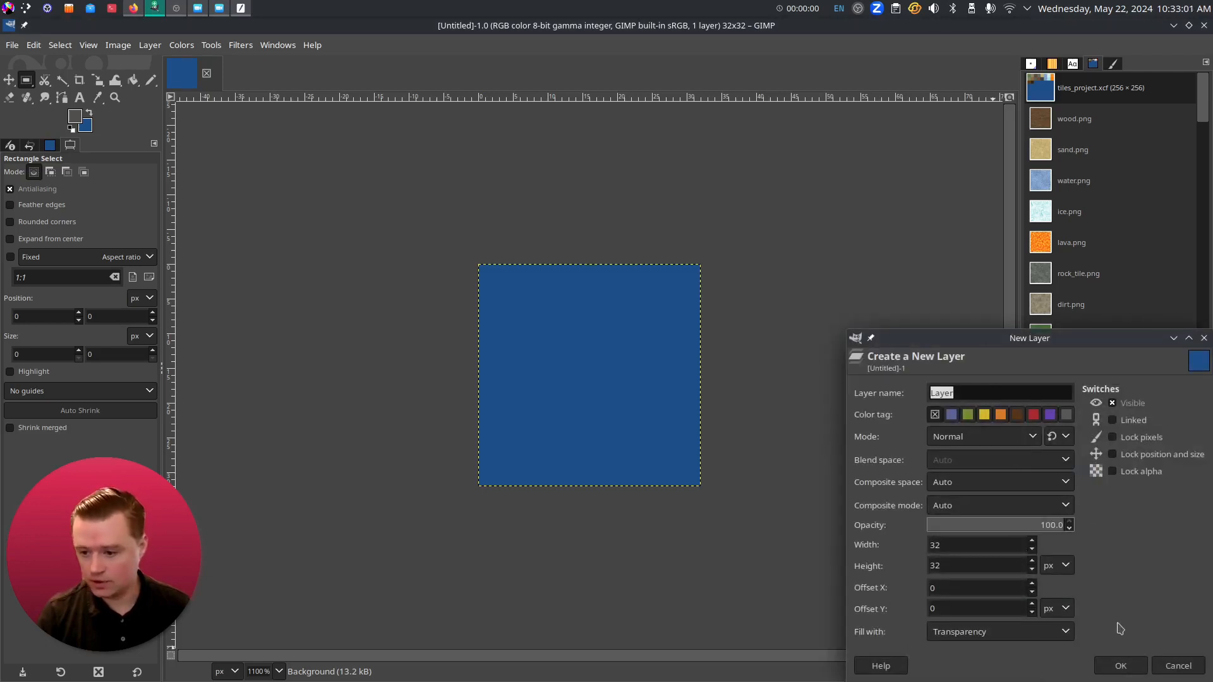
pyautogui.click(1027, 641)
pyautogui.click(1002, 634)
pyautogui.click(1121, 666)
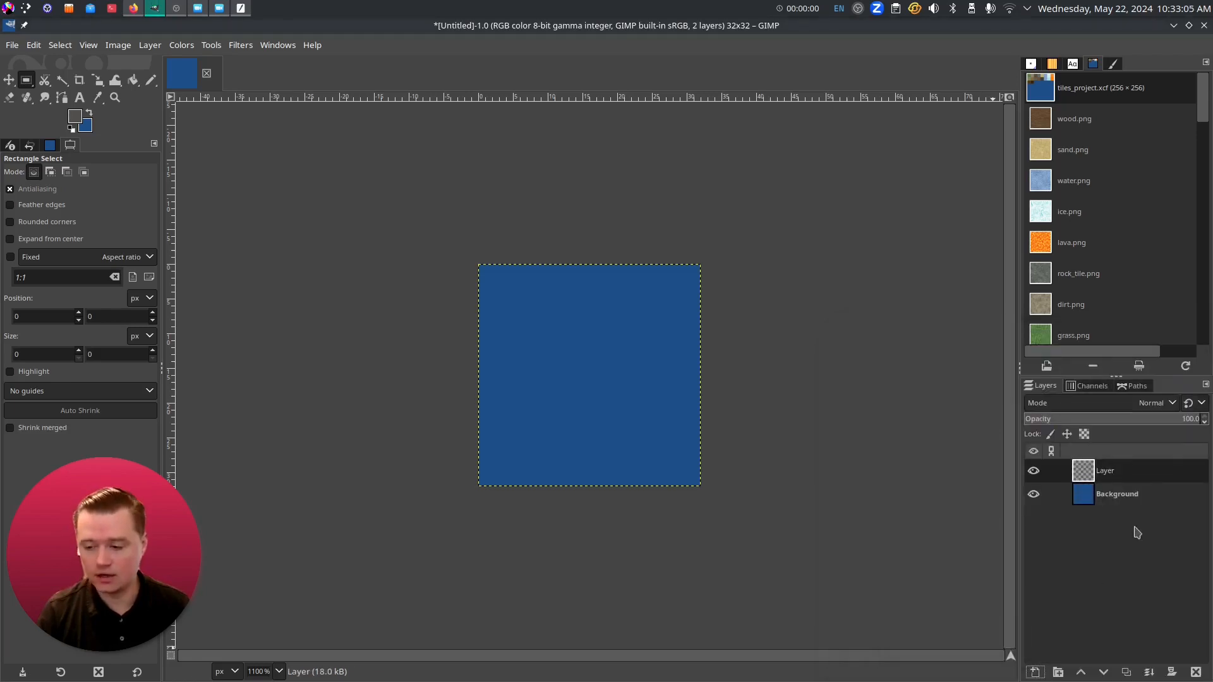
pyautogui.rightClick(1093, 500)
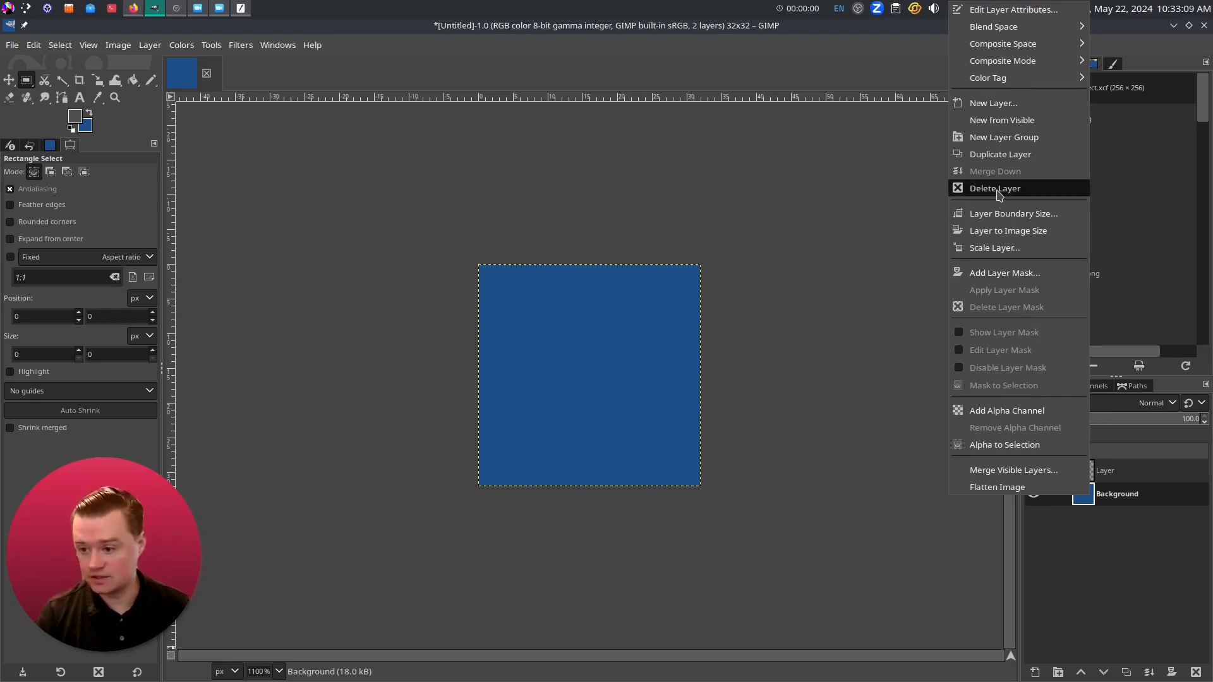
pyautogui.click(998, 189)
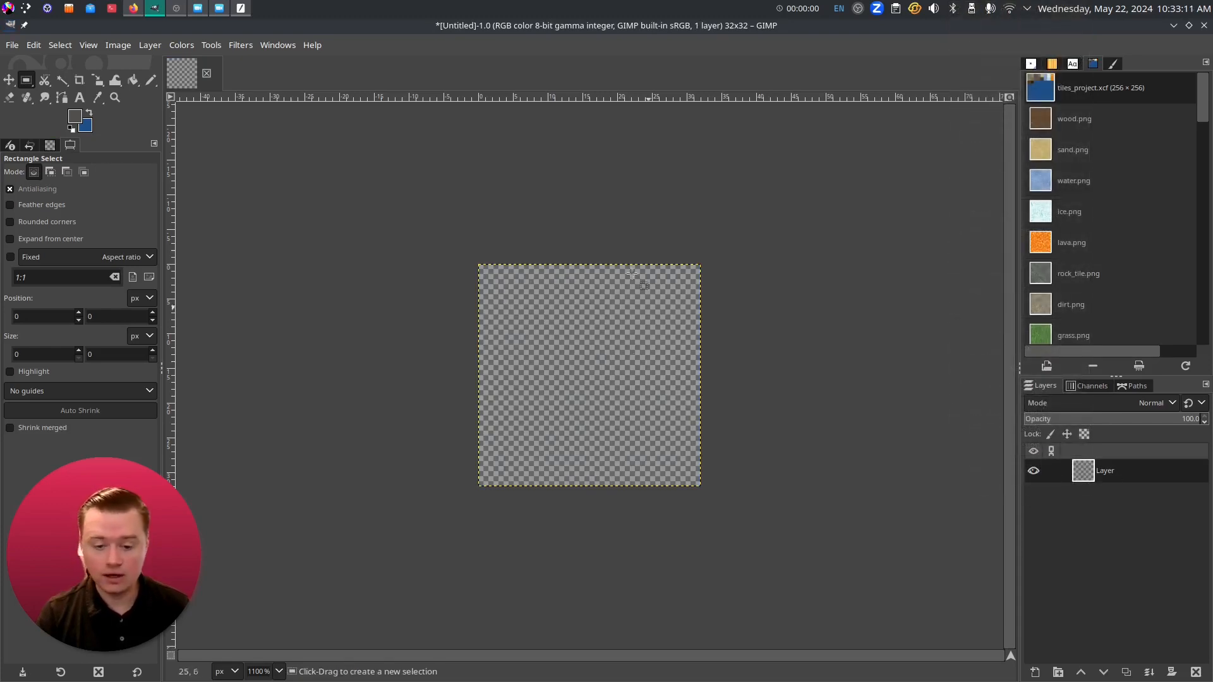
pyautogui.scroll(1, 674, 425)
pyautogui.scroll(1, 673, 424)
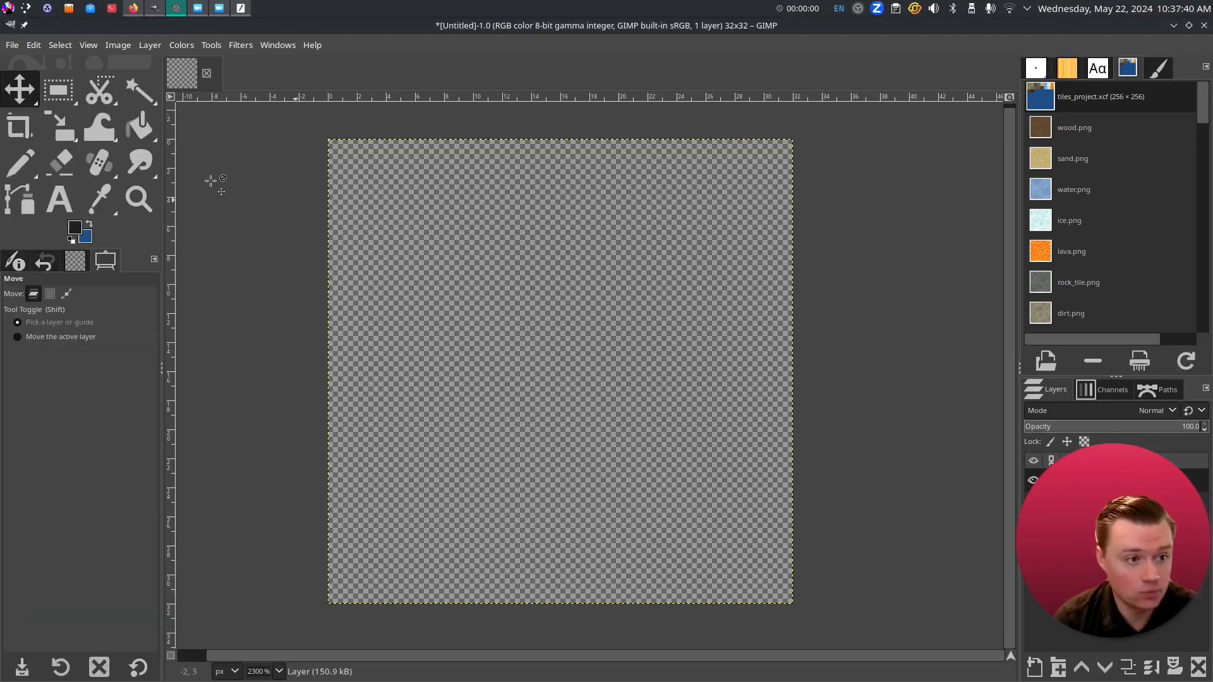
# - Select the Pencil tool with the 1. Pixel brush, draw a test stroke, and undo it
pyautogui.click(23, 168)
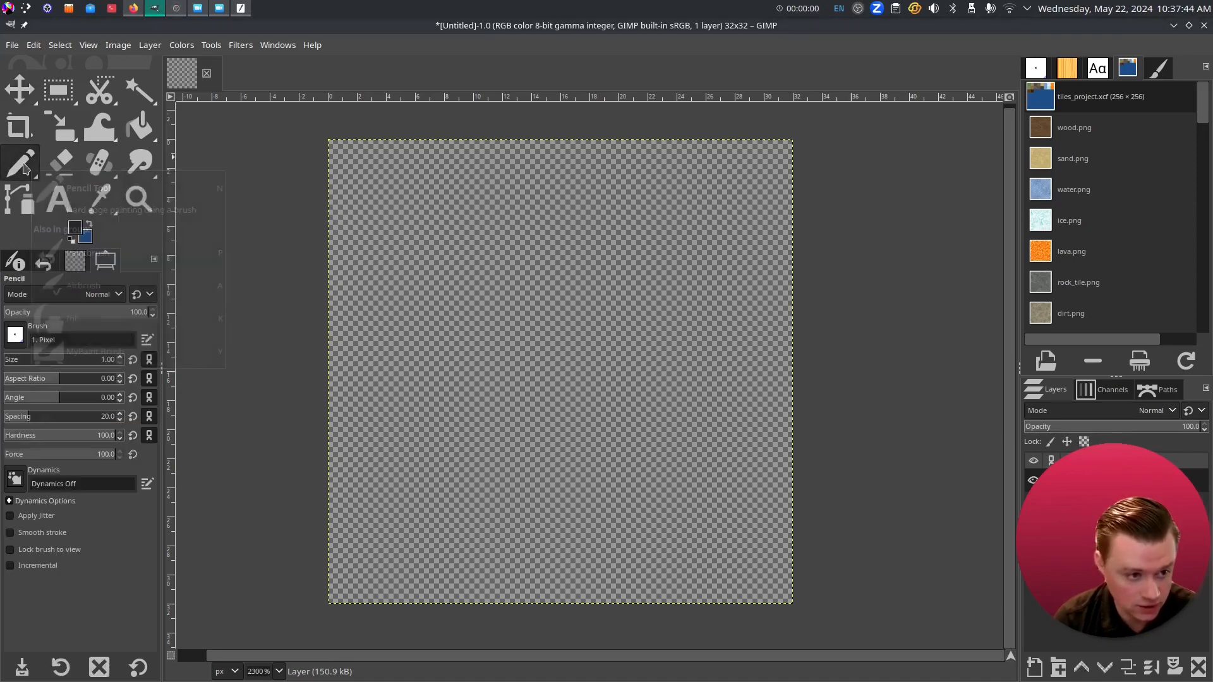
pyautogui.click(22, 166)
pyautogui.click(93, 176)
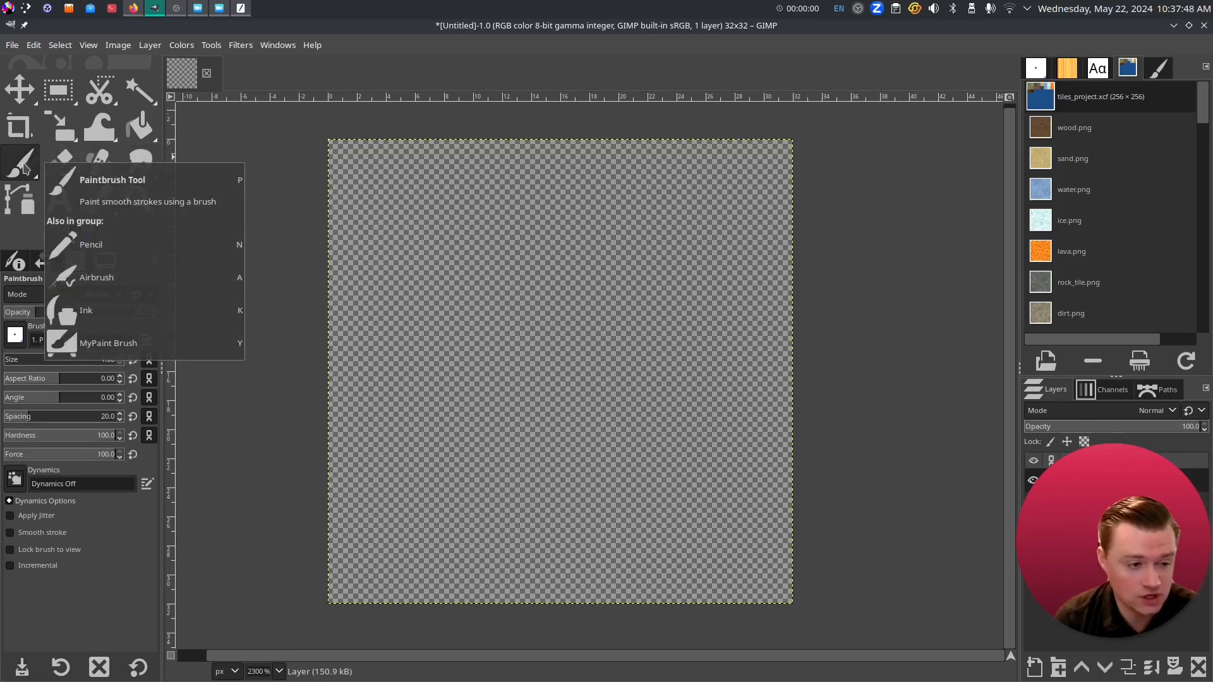
pyautogui.click(23, 167)
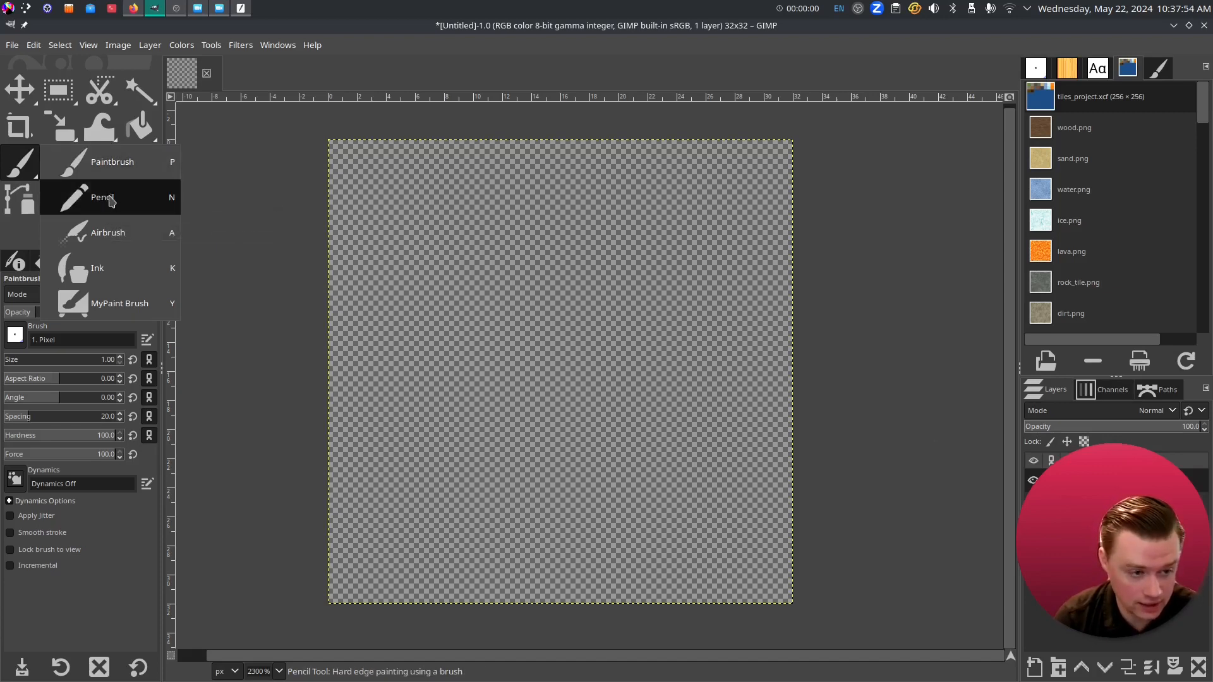
pyautogui.click(110, 201)
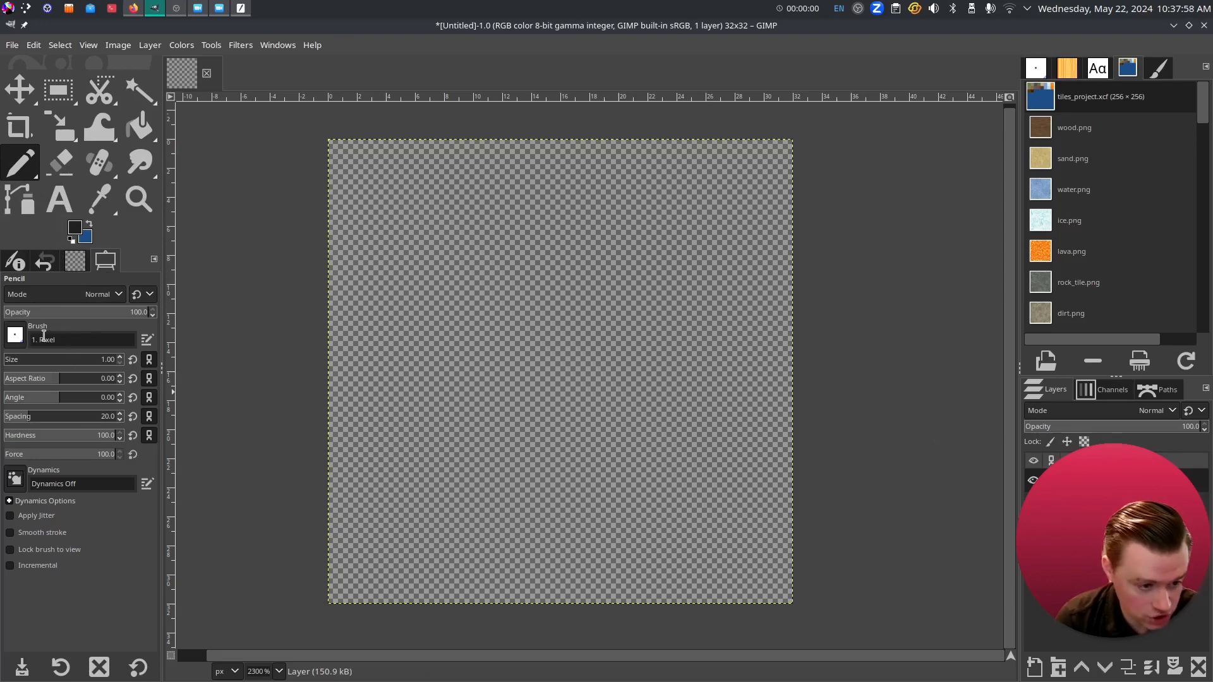
pyautogui.click(17, 338)
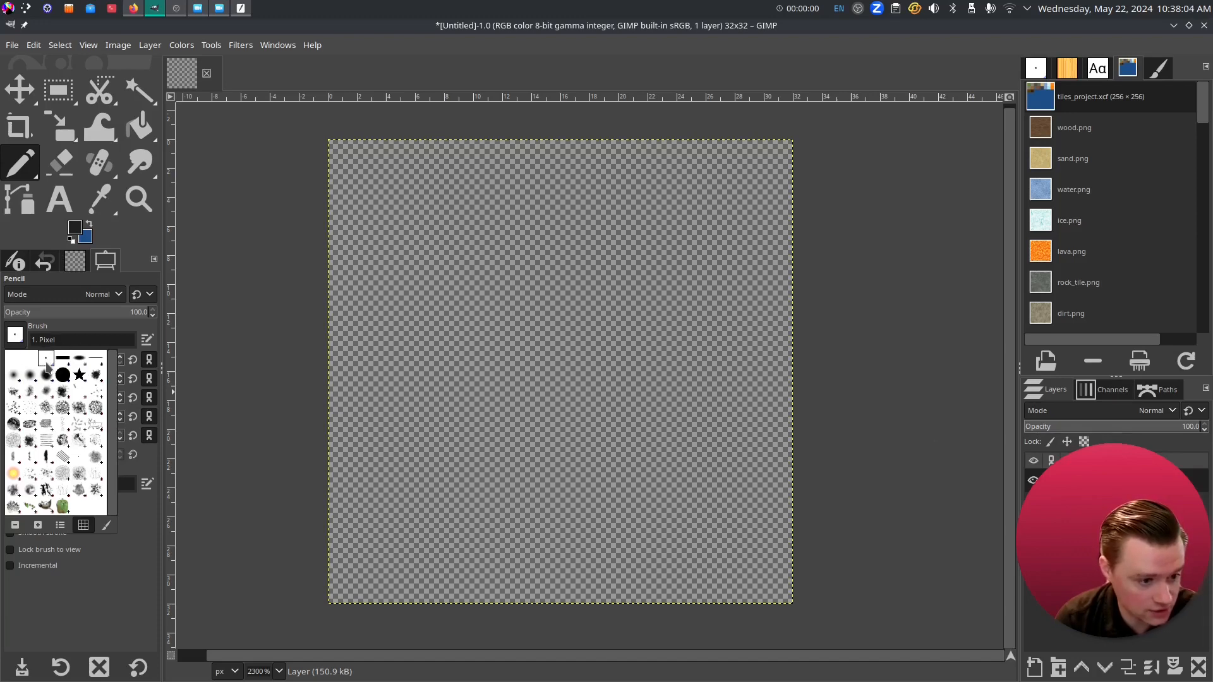
pyautogui.click(17, 345)
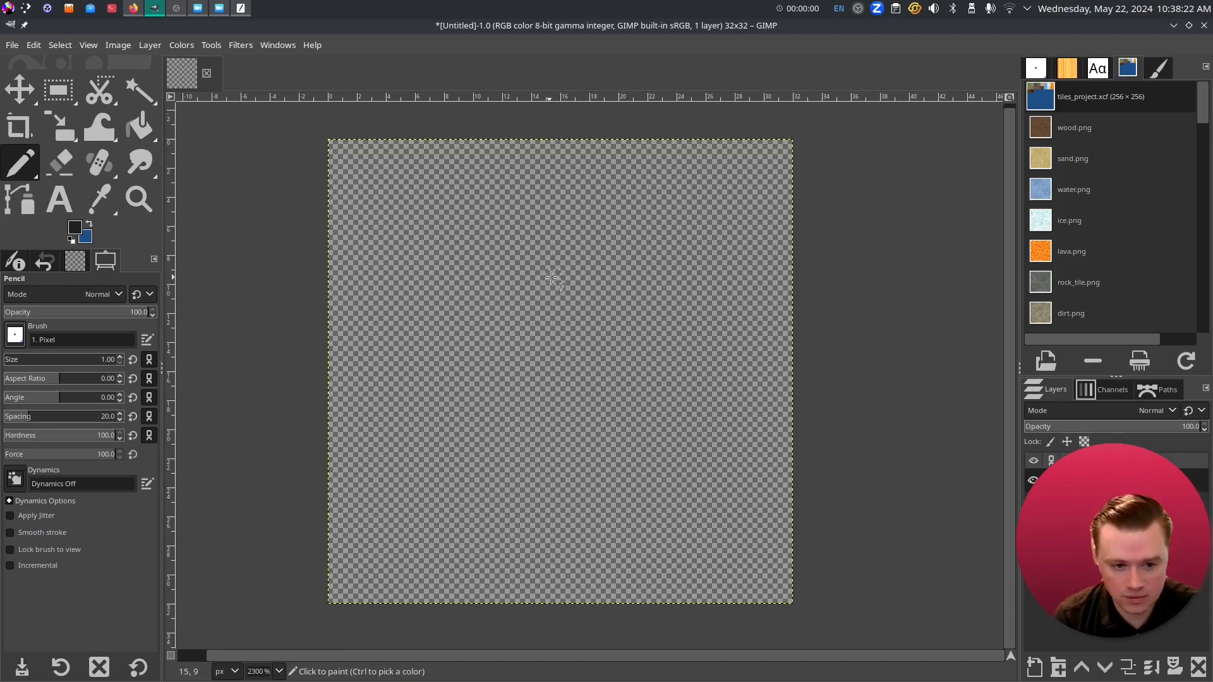
pyautogui.moveTo(559, 276)
pyautogui.mouseDown()
pyautogui.moveTo(513, 276)
pyautogui.moveTo(509, 261)
pyautogui.mouseUp()
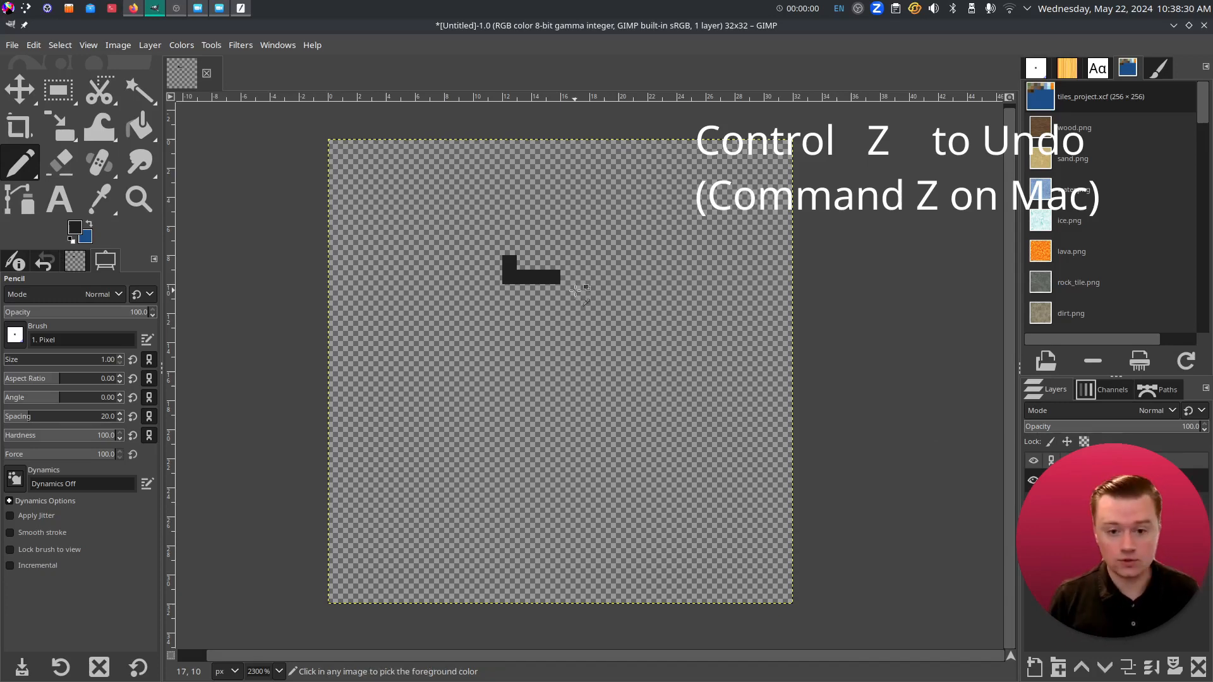
pyautogui.hotkey('ctrl', 'z')
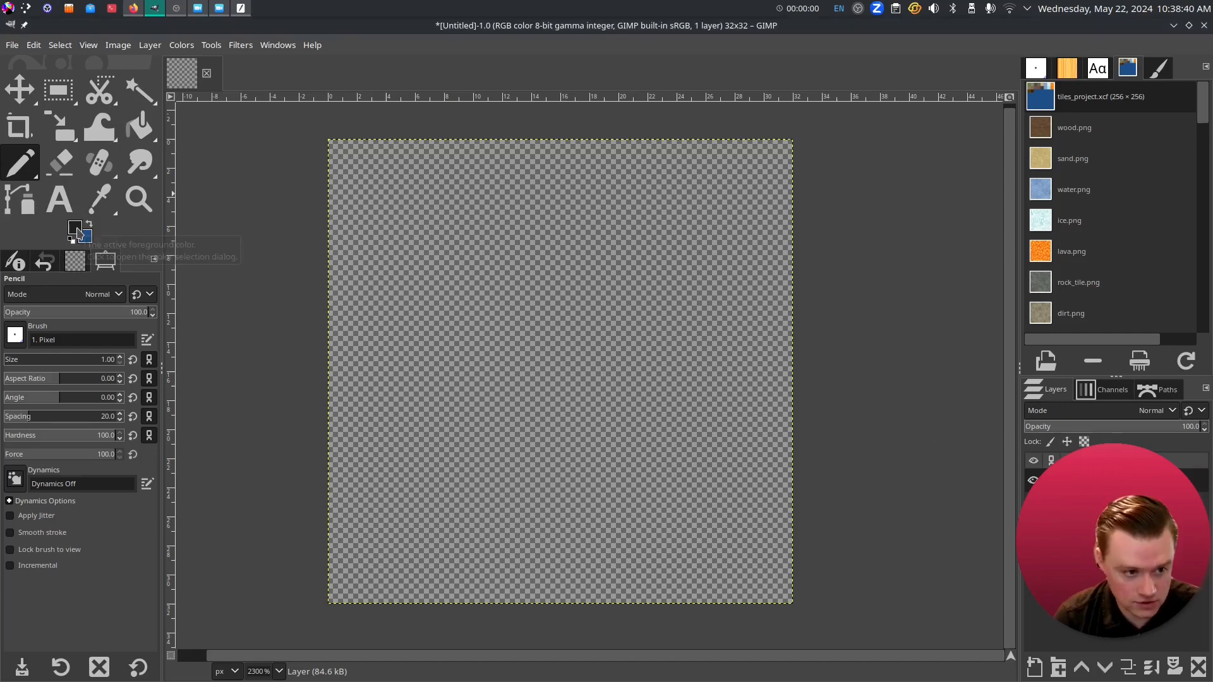
# - Set the foreground colour to pure red (ff0000)
pyautogui.click(78, 234)
pyautogui.moveTo(412, 122); pyautogui.dragTo(446, 49)
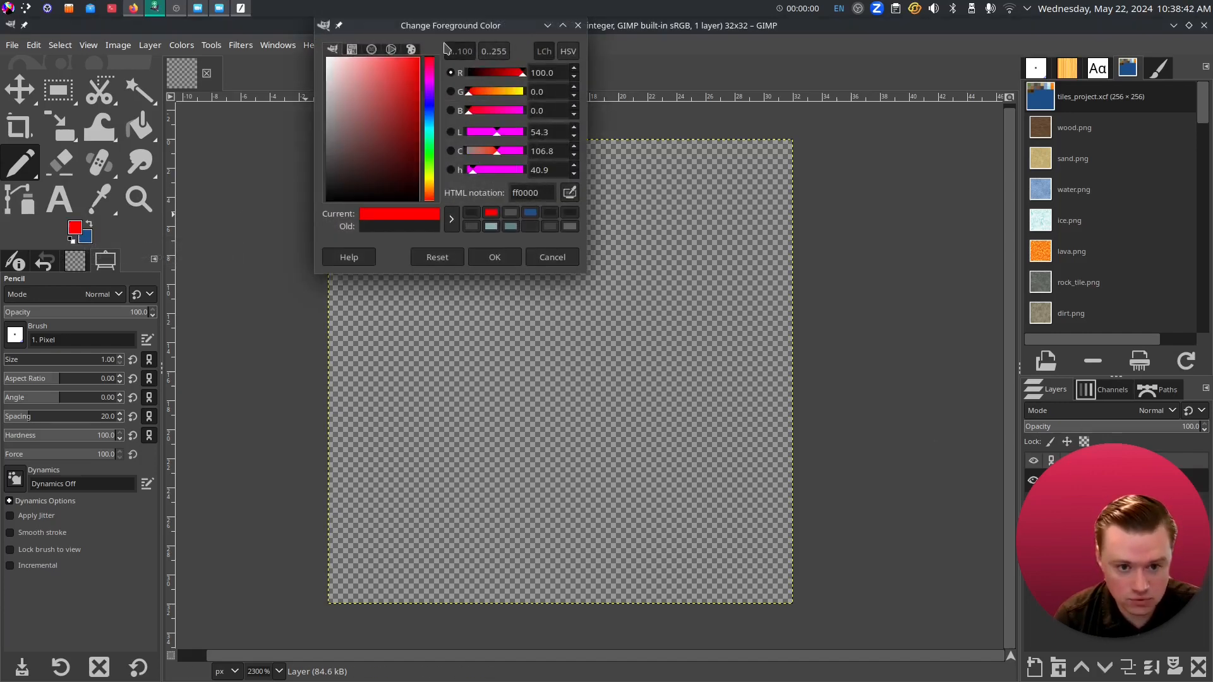
pyautogui.click(495, 257)
# - Pencil the red apple outline, redrawing and undoing/redoing strokes as needed
pyautogui.moveTo(547, 285)
pyautogui.mouseDown()
pyautogui.moveTo(422, 278)
pyautogui.moveTo(407, 328)
pyautogui.moveTo(401, 419)
pyautogui.moveTo(419, 483)
pyautogui.moveTo(460, 557)
pyautogui.moveTo(509, 582)
pyautogui.moveTo(550, 567)
pyautogui.moveTo(645, 569)
pyautogui.moveTo(671, 526)
pyautogui.moveTo(712, 345)
pyautogui.moveTo(673, 263)
pyautogui.moveTo(624, 263)
pyautogui.moveTo(556, 292)
pyautogui.mouseUp()
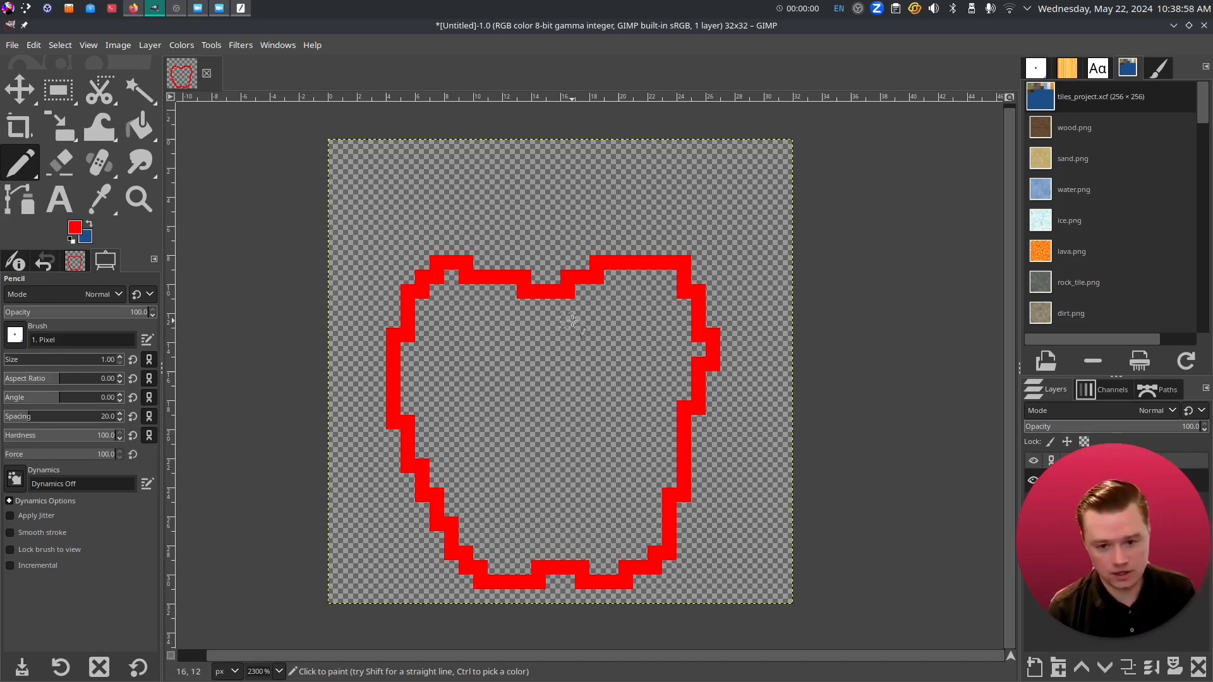
pyautogui.press('Delete')
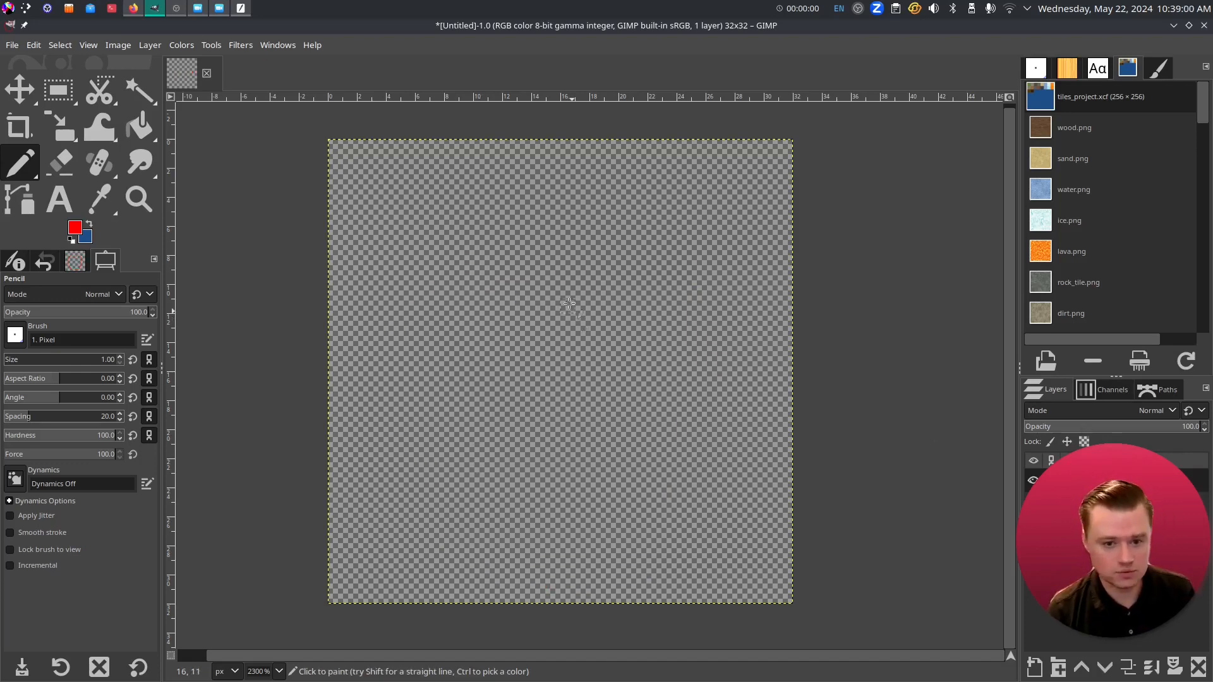
pyautogui.moveTo(565, 274)
pyautogui.mouseDown()
pyautogui.moveTo(555, 292)
pyautogui.moveTo(471, 272)
pyautogui.moveTo(424, 318)
pyautogui.mouseUp()
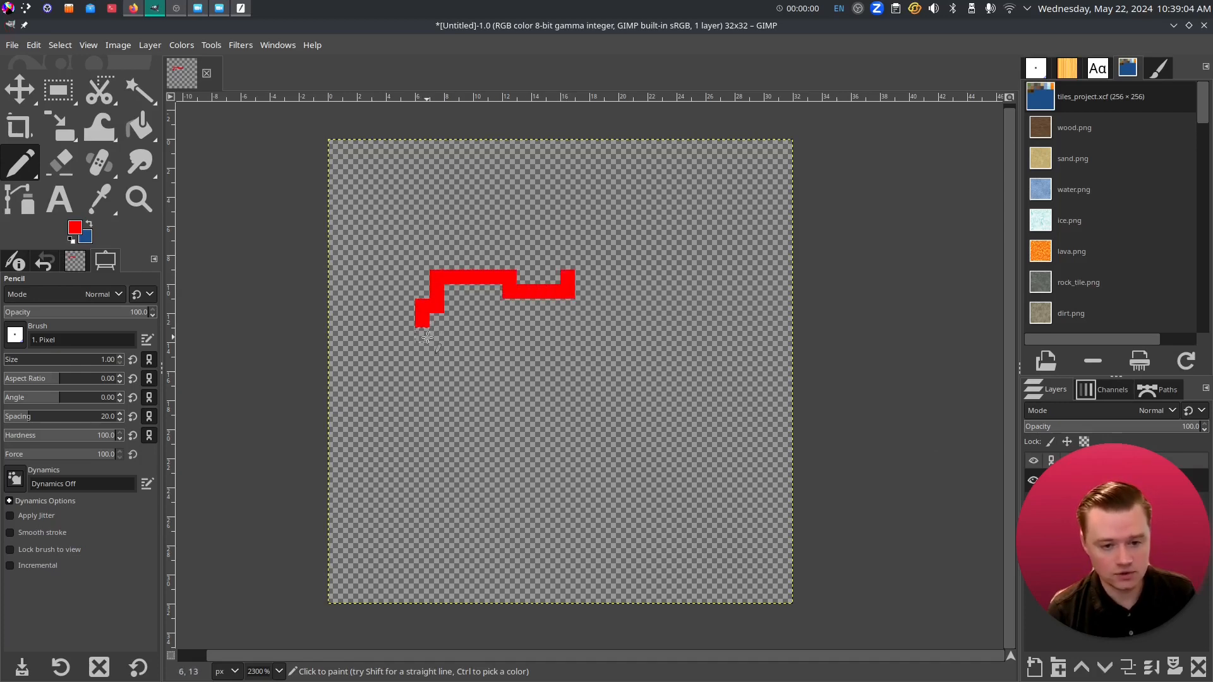
pyautogui.moveTo(422, 319)
pyautogui.mouseDown()
pyautogui.moveTo(422, 441)
pyautogui.moveTo(485, 579)
pyautogui.moveTo(527, 589)
pyautogui.moveTo(559, 567)
pyautogui.moveTo(611, 599)
pyautogui.moveTo(631, 595)
pyautogui.moveTo(684, 525)
pyautogui.moveTo(680, 562)
pyautogui.moveTo(713, 388)
pyautogui.moveTo(717, 277)
pyautogui.moveTo(645, 253)
pyautogui.moveTo(568, 284)
pyautogui.mouseUp()
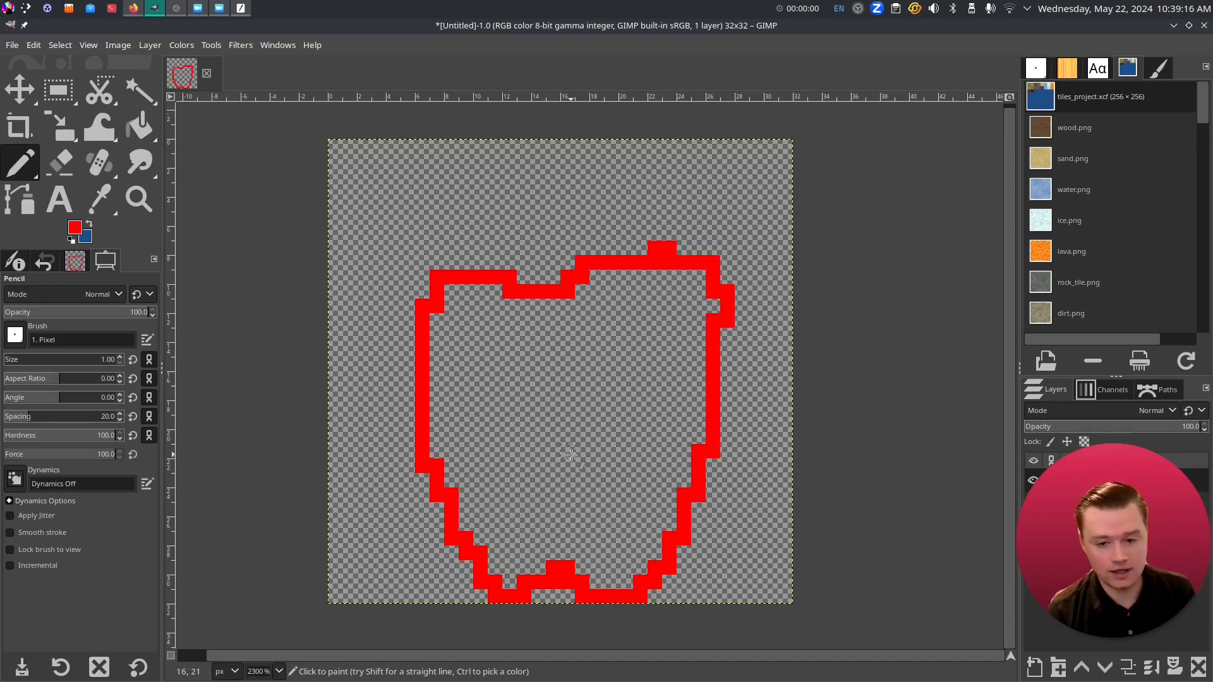
pyautogui.hotkey('ctrl', 'z')
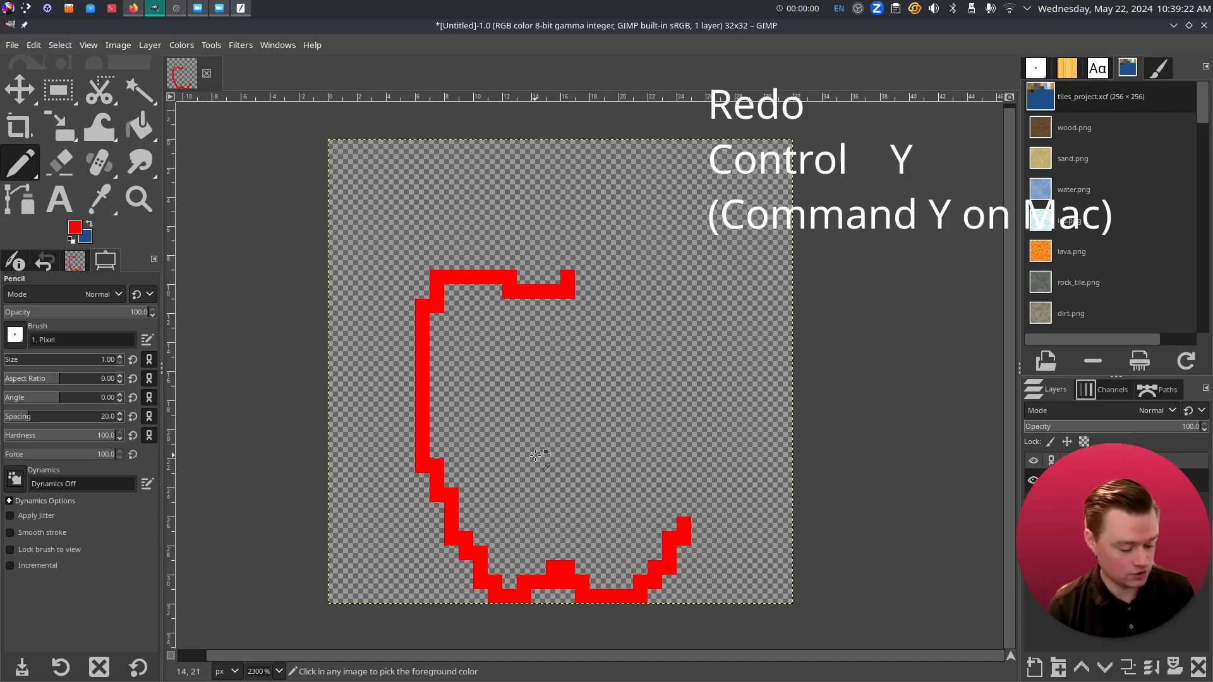
pyautogui.hotkey('ctrl', 'y')
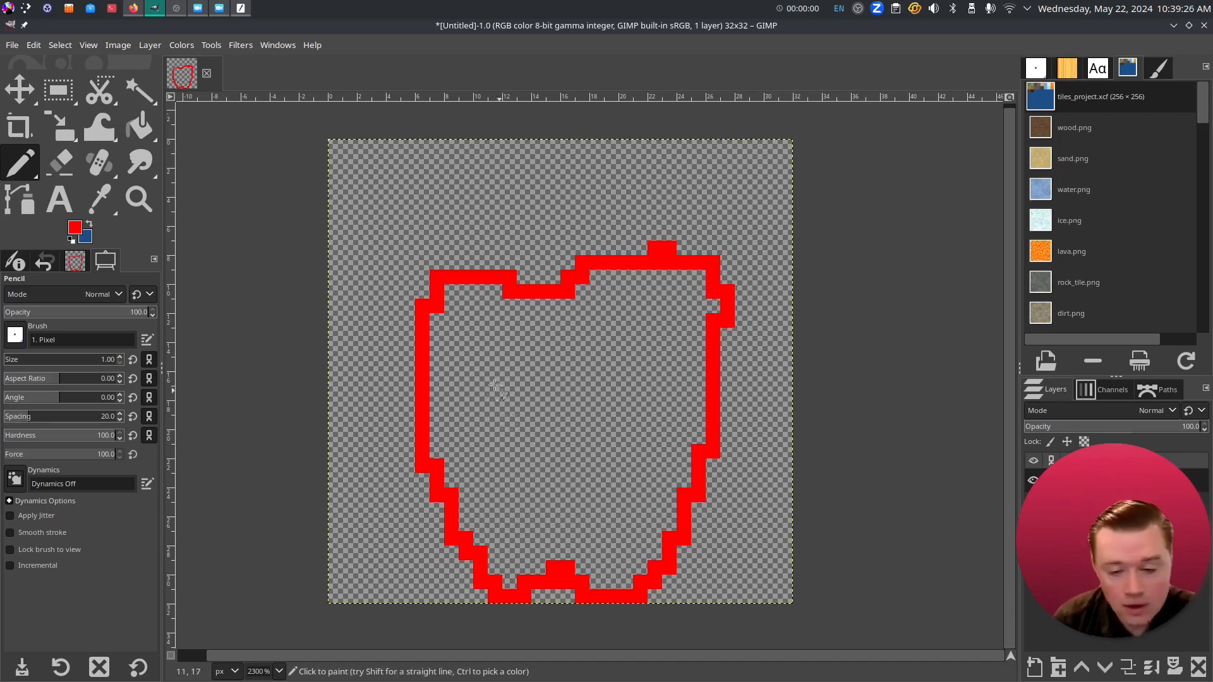
# - Bucket-fill the inside of the apple outline with red
pyautogui.click(142, 128)
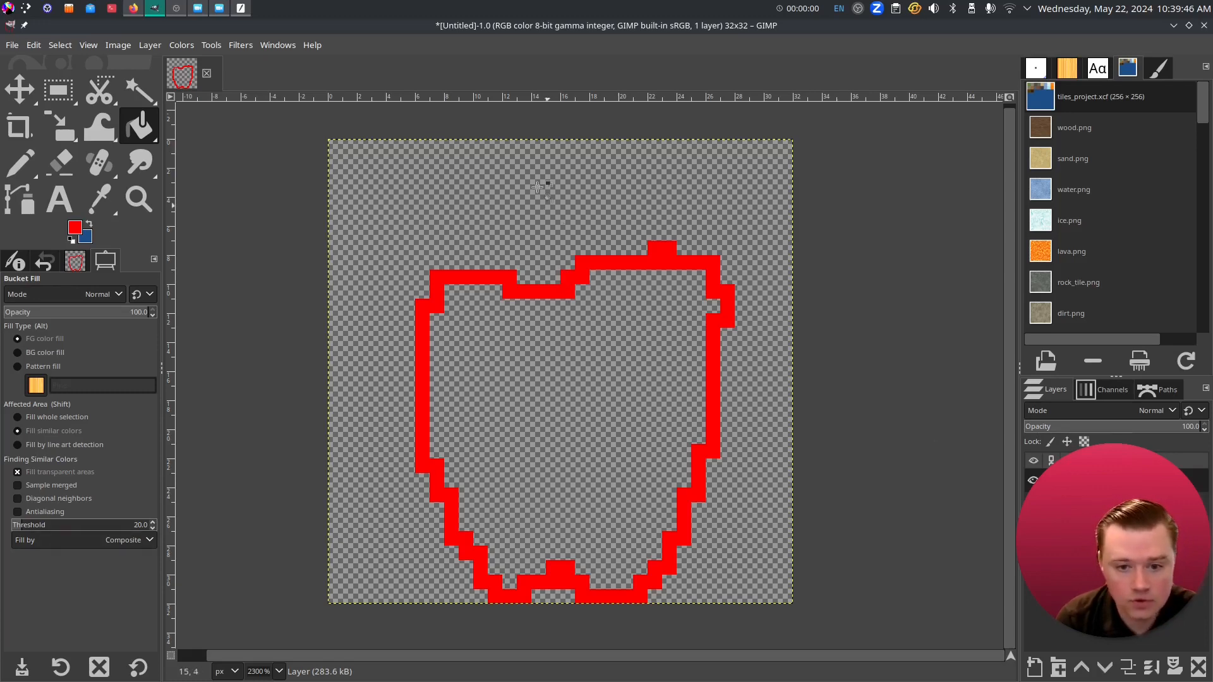
pyautogui.click(485, 349)
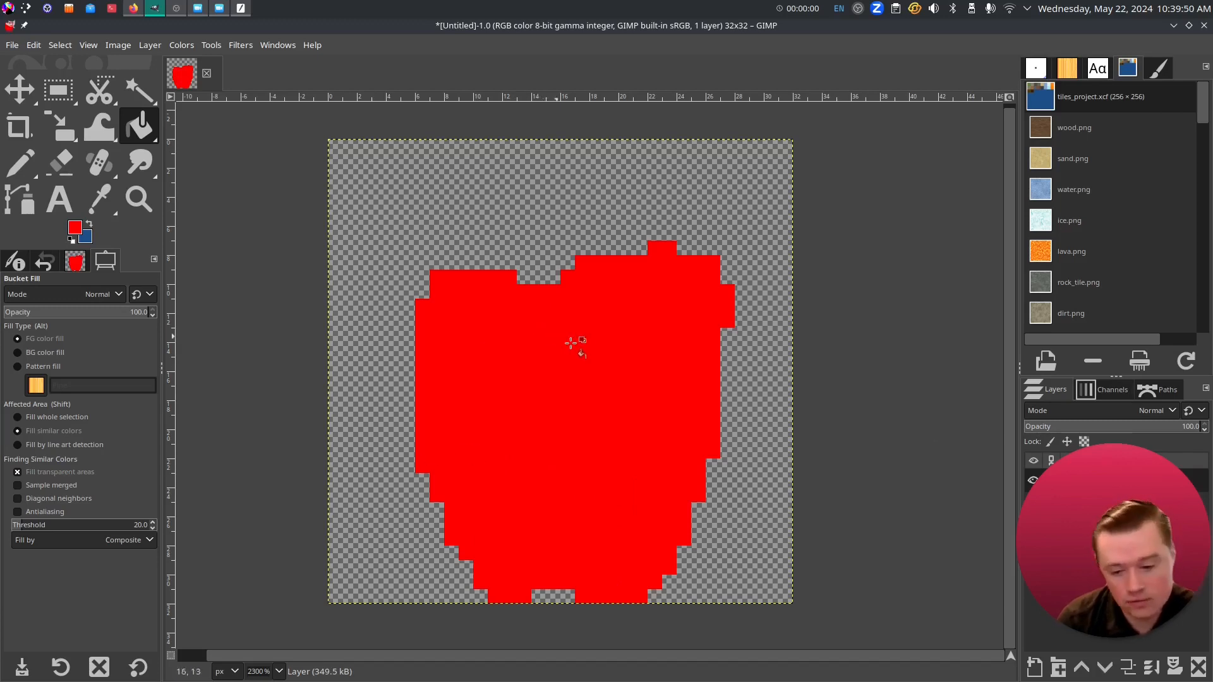
pyautogui.click(75, 226)
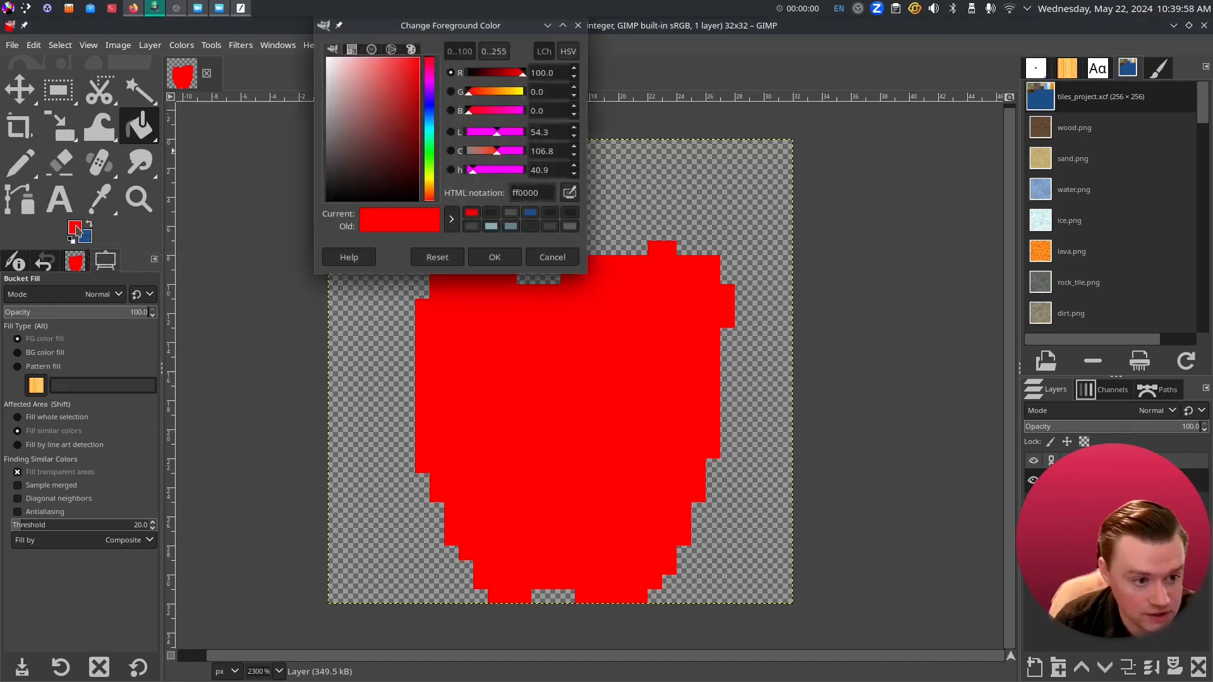
# - Pencil a dark green stem above the apple, then sample the apple's red back as foreground
pyautogui.click(431, 152)
pyautogui.click(398, 94)
pyautogui.moveTo(398, 94)
pyautogui.mouseDown()
pyautogui.moveTo(382, 83)
pyautogui.moveTo(392, 132)
pyautogui.mouseUp()
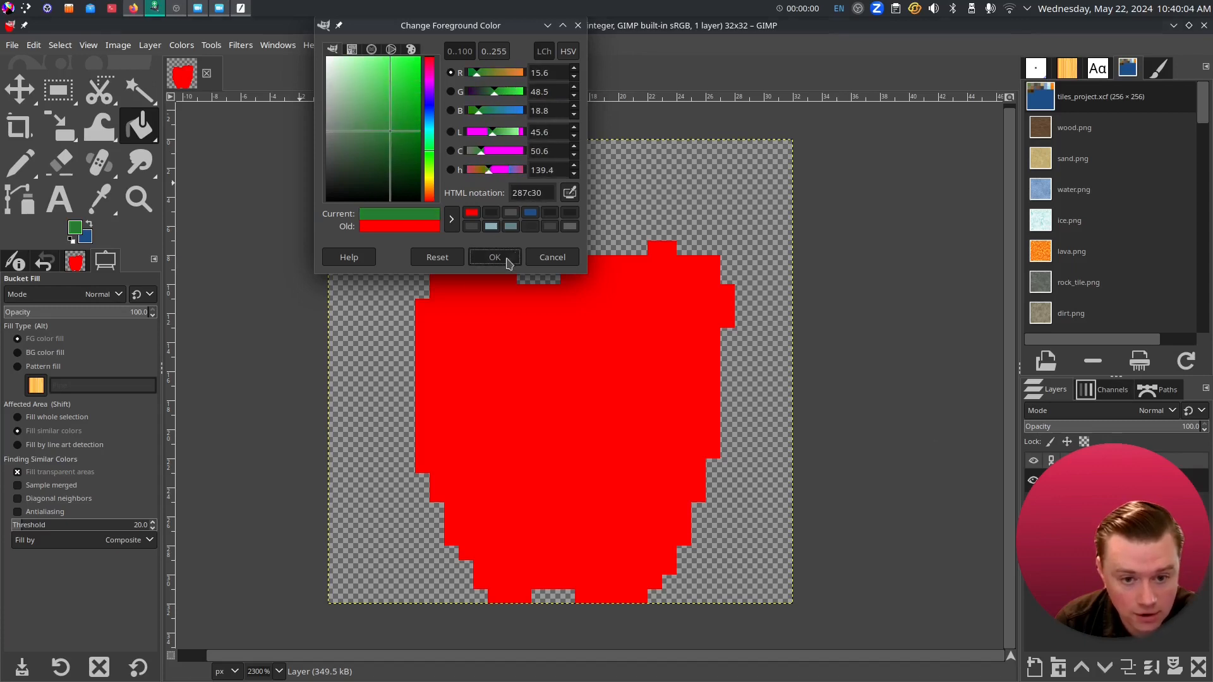
pyautogui.click(495, 258)
pyautogui.click(18, 165)
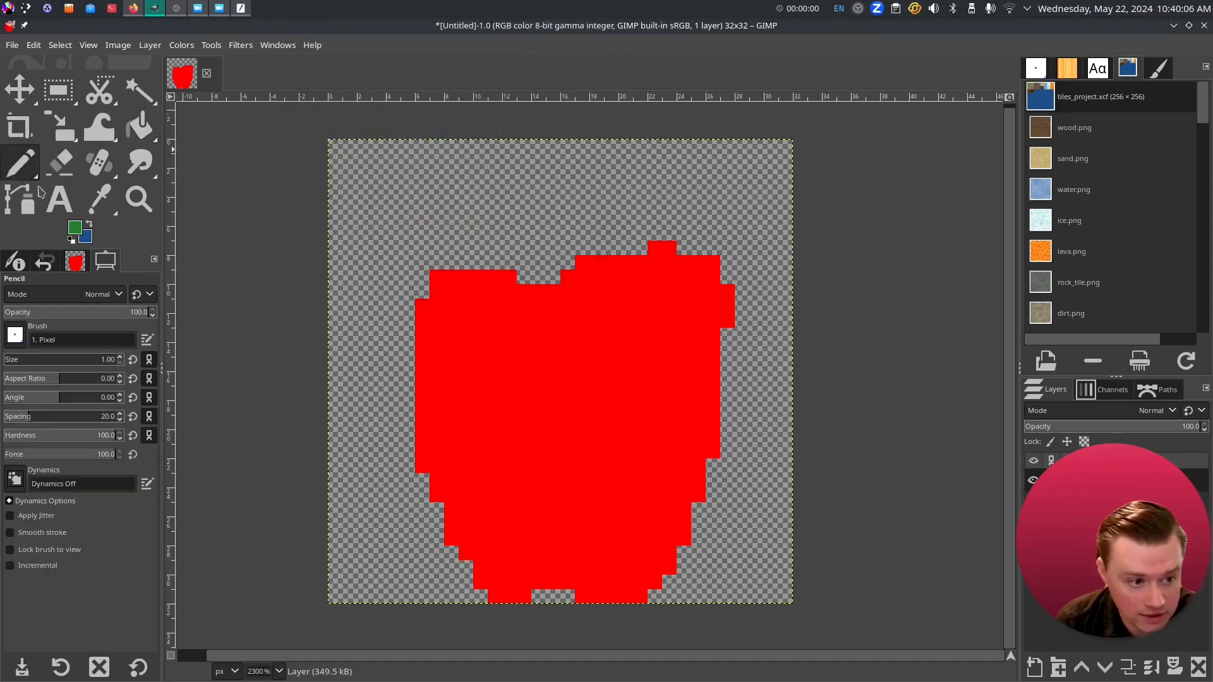
pyautogui.moveTo(550, 276)
pyautogui.mouseDown()
pyautogui.moveTo(578, 183)
pyautogui.moveTo(552, 272)
pyautogui.moveTo(599, 159)
pyautogui.moveTo(558, 250)
pyautogui.mouseUp()
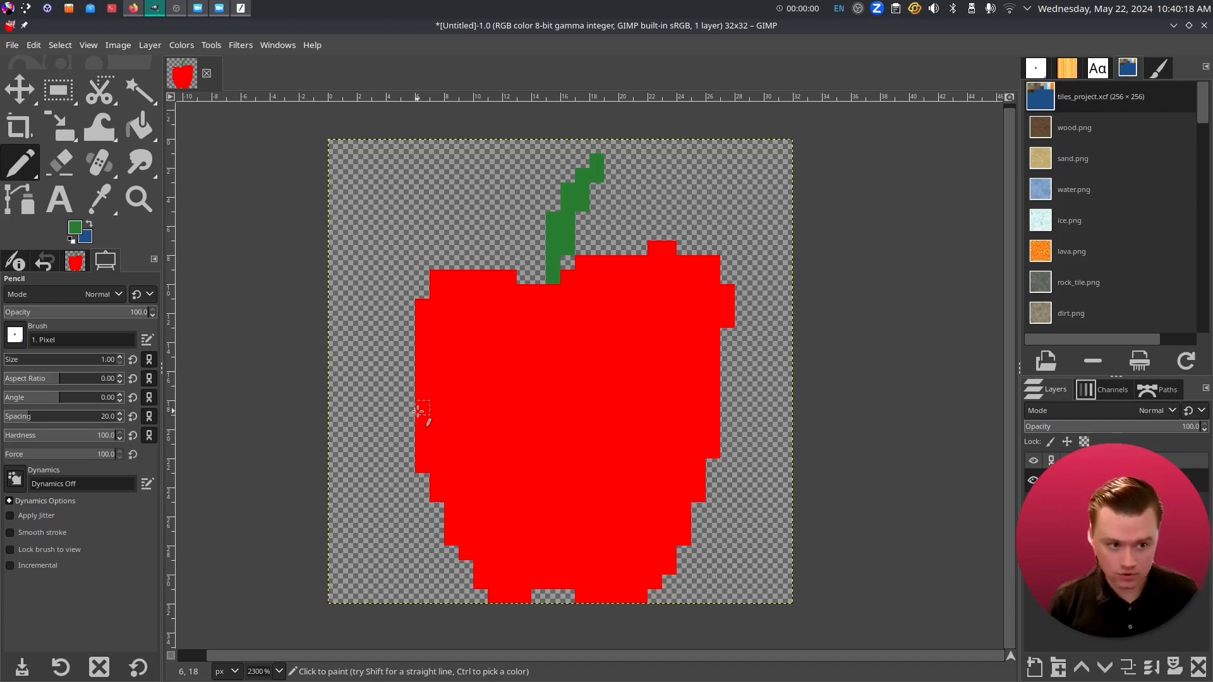
pyautogui.click(100, 200)
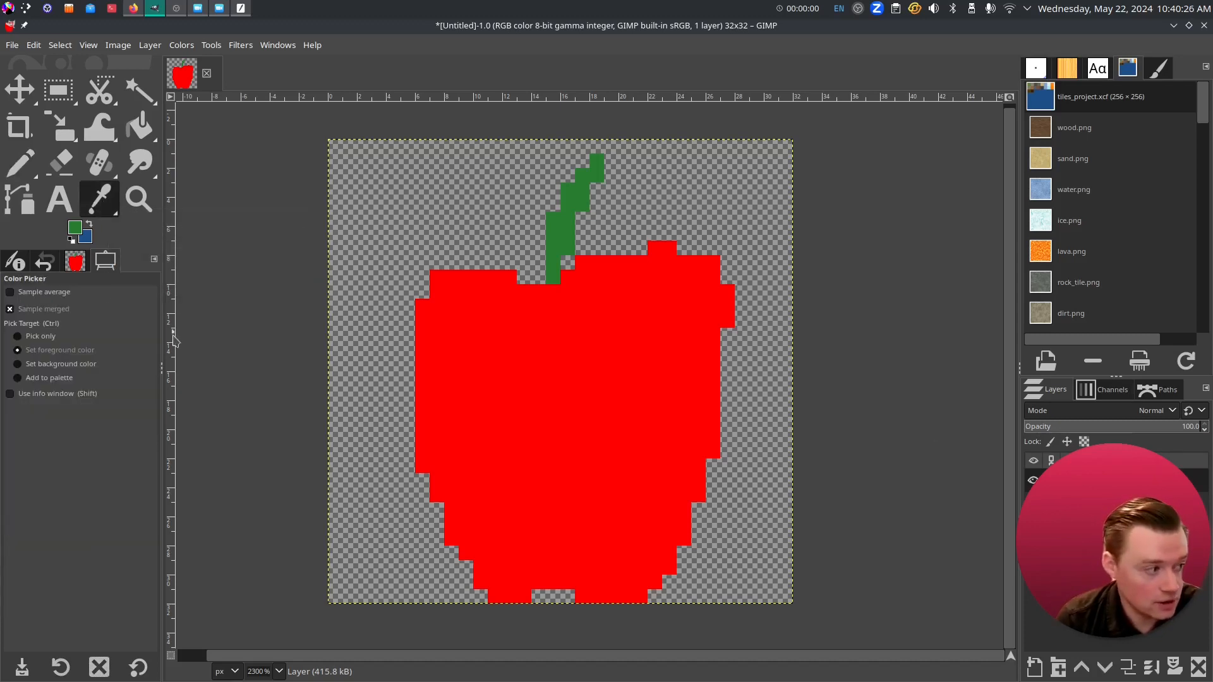
pyautogui.click(516, 308)
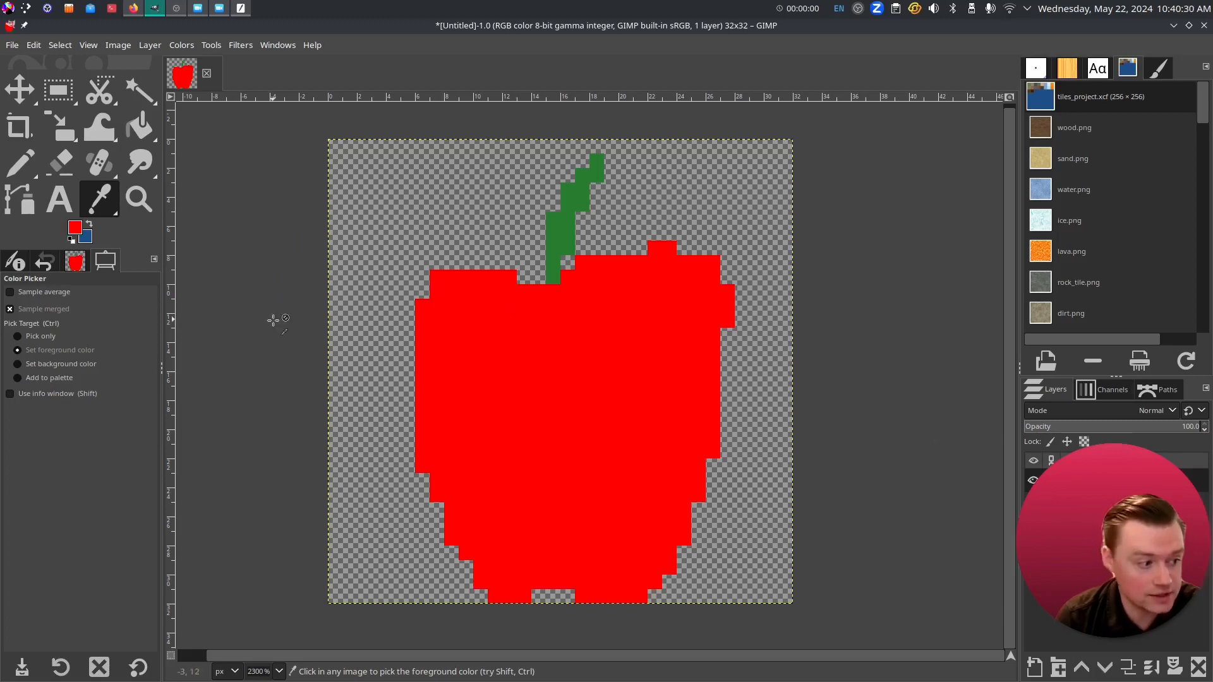
# - Paint darker red (e10000) shading along the apple's right side and upper-right bulge
pyautogui.click(75, 229)
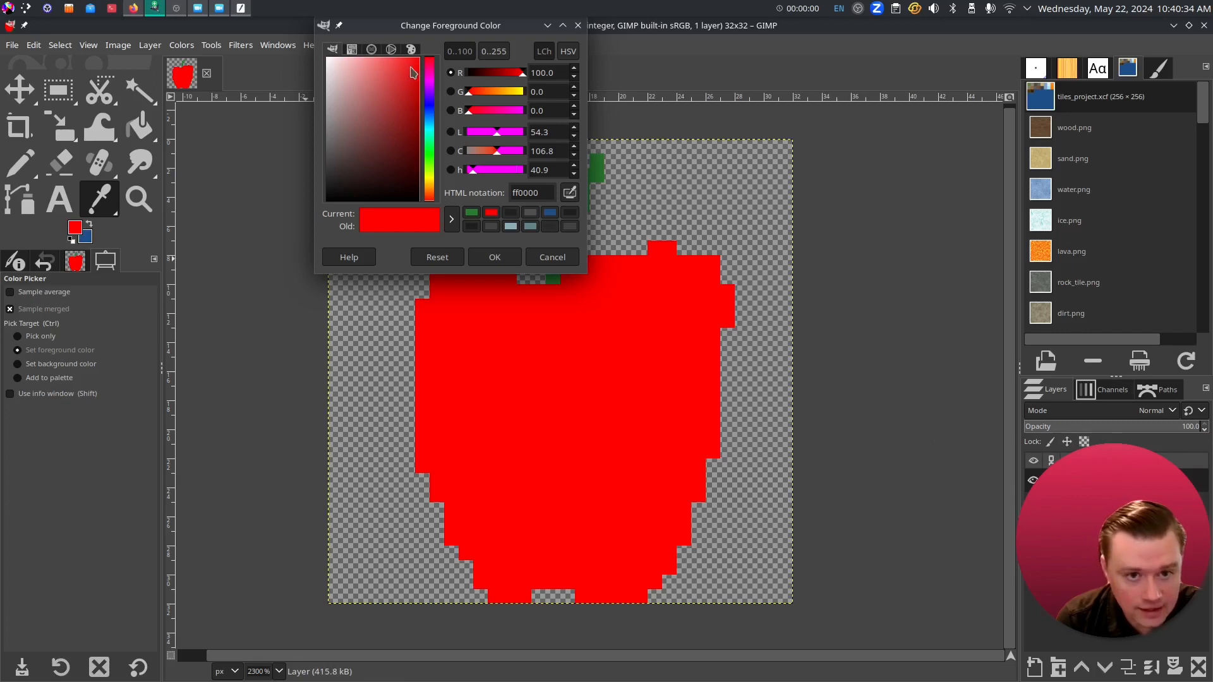
pyautogui.moveTo(417, 63); pyautogui.dragTo(424, 74)
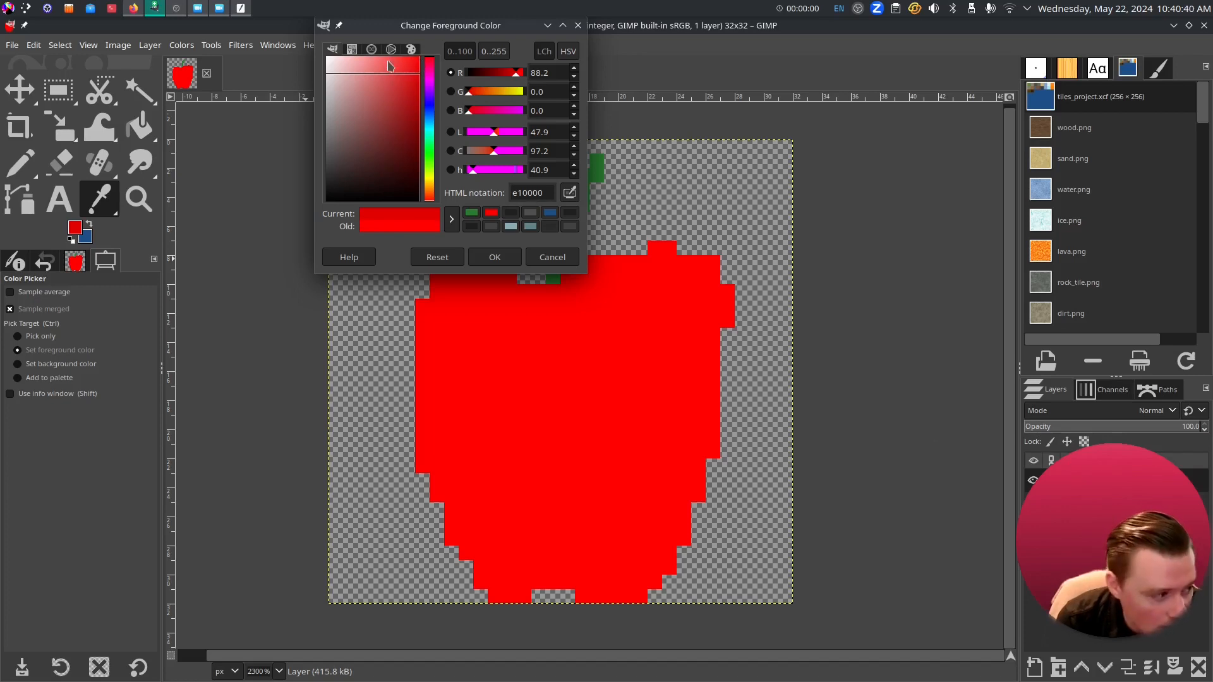
pyautogui.click(495, 257)
pyautogui.click(25, 163)
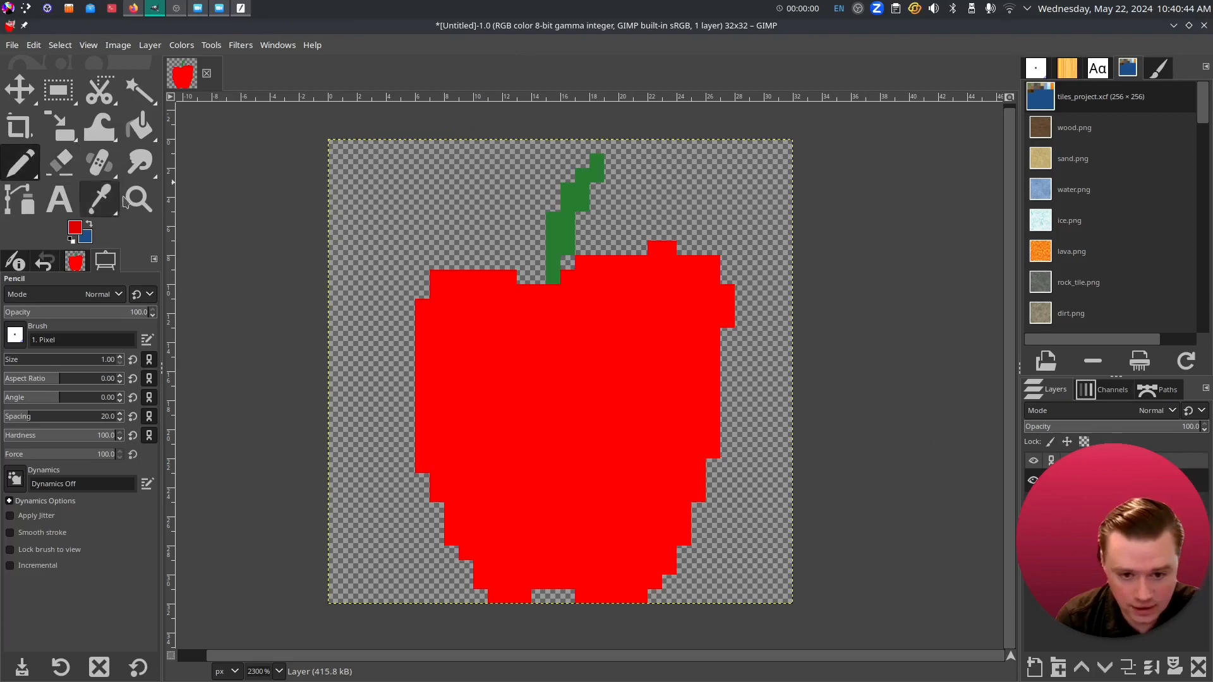
pyautogui.moveTo(713, 333)
pyautogui.mouseDown()
pyautogui.moveTo(712, 454)
pyautogui.moveTo(657, 585)
pyautogui.moveTo(637, 597)
pyautogui.moveTo(582, 597)
pyautogui.moveTo(565, 583)
pyautogui.moveTo(491, 596)
pyautogui.mouseUp()
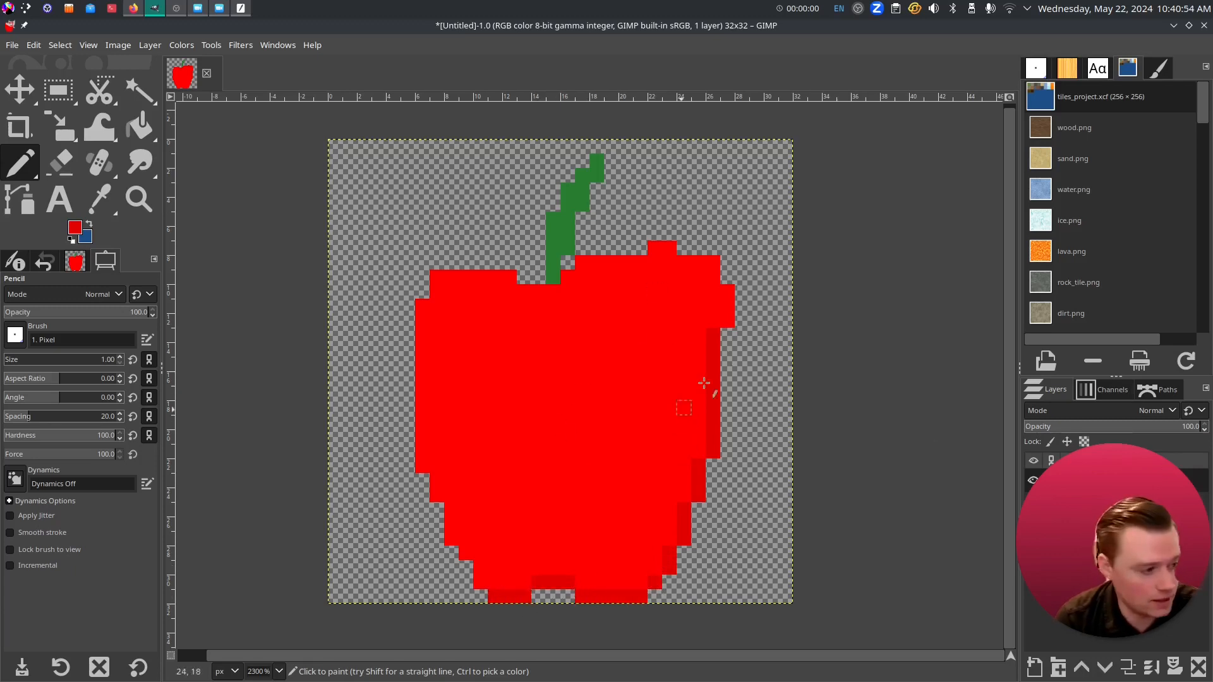
pyautogui.moveTo(726, 321); pyautogui.dragTo(727, 290)
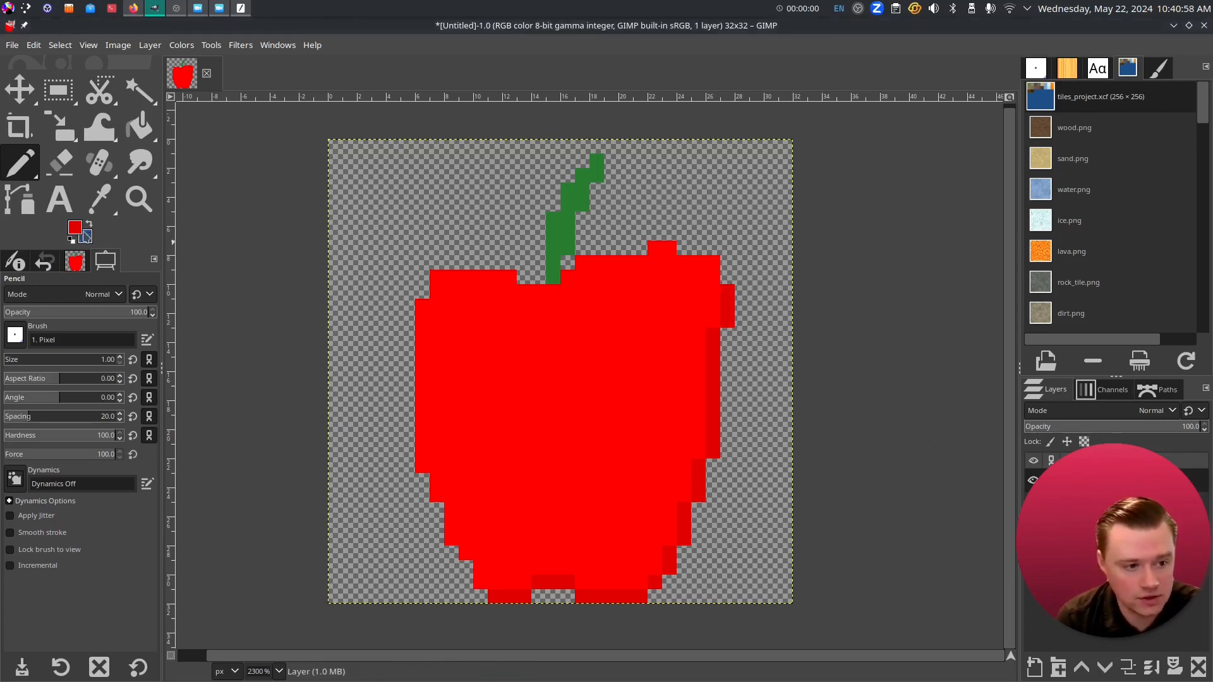
pyautogui.click(79, 230)
pyautogui.moveTo(417, 80); pyautogui.dragTo(406, 57)
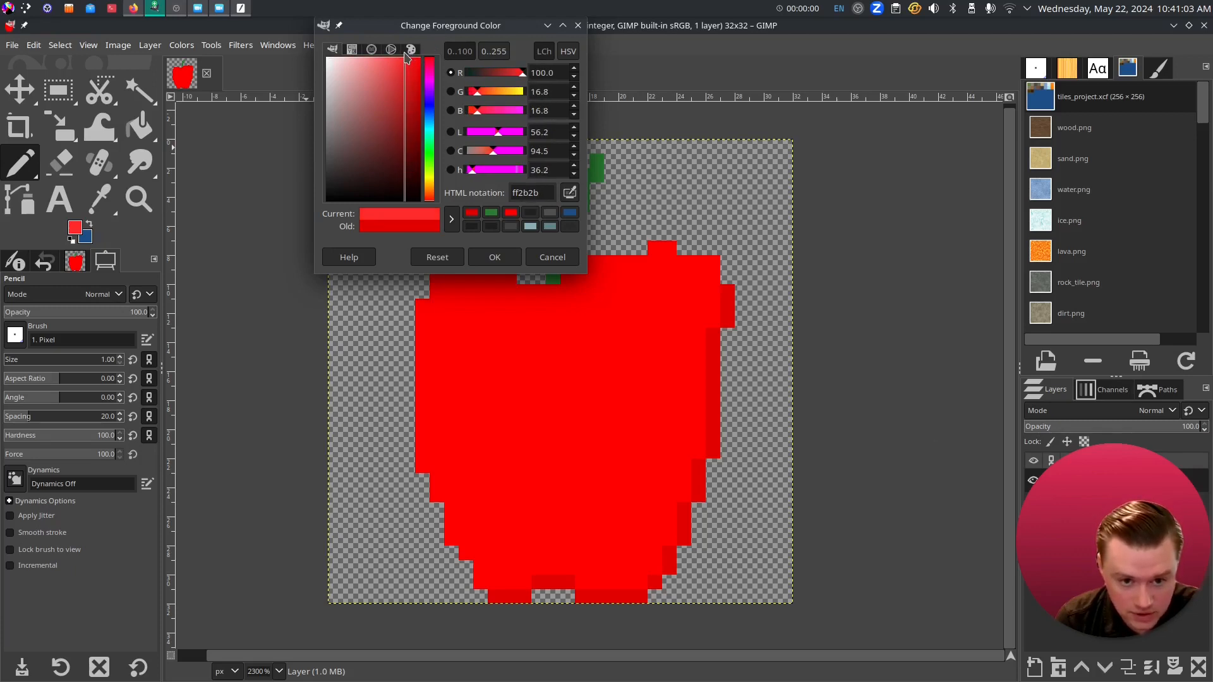
# - Highlight the apple's top edge in ff2b2b and its left edge in paler ff5454
pyautogui.click(486, 258)
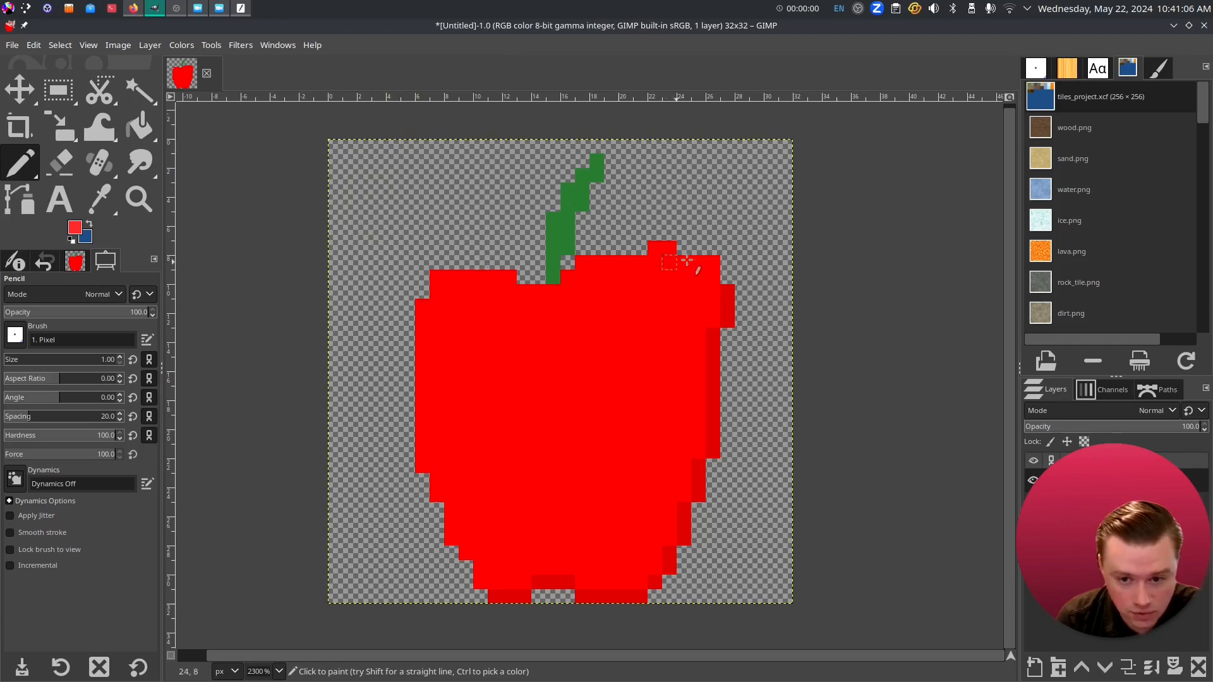
pyautogui.moveTo(716, 273)
pyautogui.mouseDown()
pyautogui.moveTo(675, 265)
pyautogui.moveTo(658, 248)
pyautogui.moveTo(647, 274)
pyautogui.moveTo(587, 264)
pyautogui.moveTo(570, 288)
pyautogui.moveTo(539, 295)
pyautogui.moveTo(509, 277)
pyautogui.moveTo(439, 275)
pyautogui.moveTo(423, 320)
pyautogui.moveTo(421, 310)
pyautogui.moveTo(424, 474)
pyautogui.mouseUp()
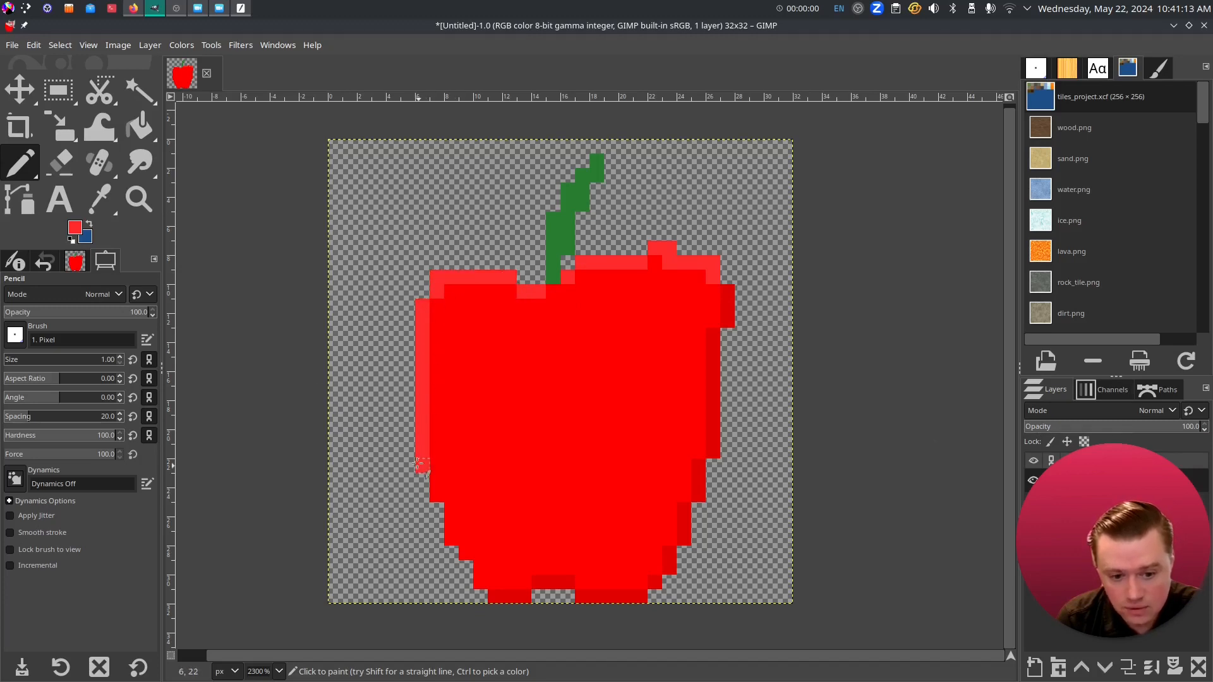
pyautogui.click(75, 227)
pyautogui.moveTo(404, 58); pyautogui.dragTo(390, 58)
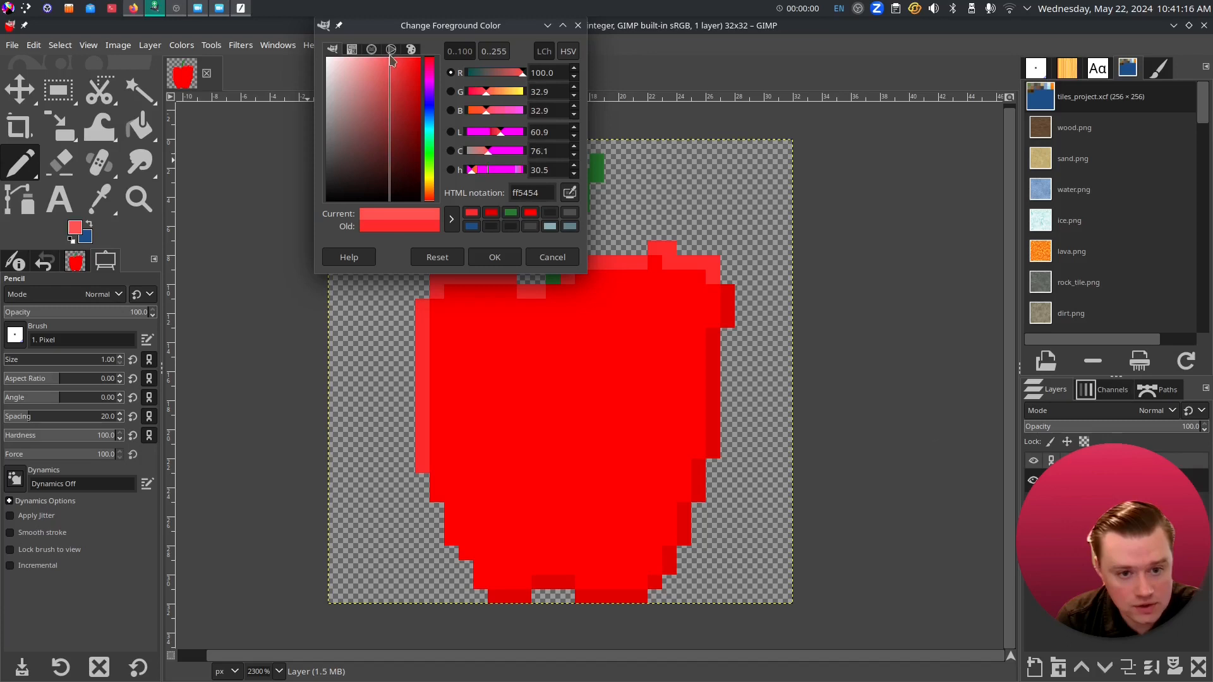
pyautogui.click(496, 257)
pyautogui.moveTo(422, 471)
pyautogui.mouseDown()
pyautogui.moveTo(422, 302)
pyautogui.moveTo(442, 278)
pyautogui.moveTo(508, 277)
pyautogui.moveTo(549, 292)
pyautogui.moveTo(671, 249)
pyautogui.moveTo(679, 265)
pyautogui.mouseUp()
# - Add more pale red highlight pixels down the apple's lower-left edge
pyautogui.moveTo(437, 495); pyautogui.dragTo(437, 480)
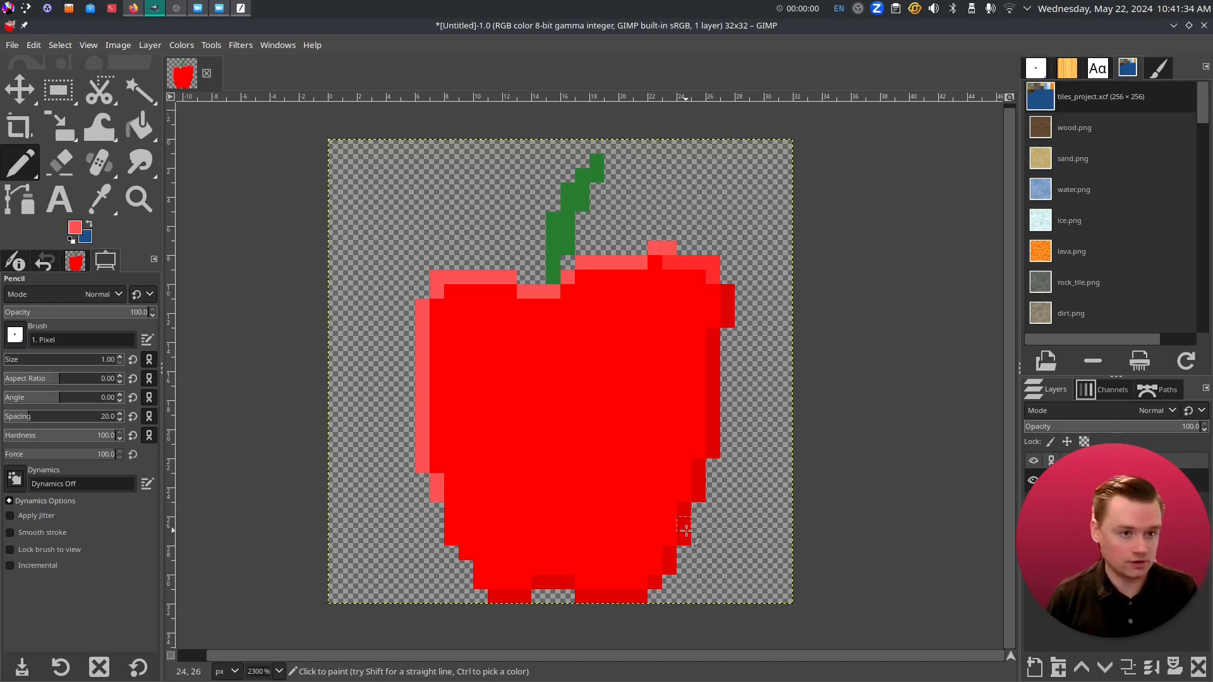
pyautogui.scroll(-6, 639, 425)
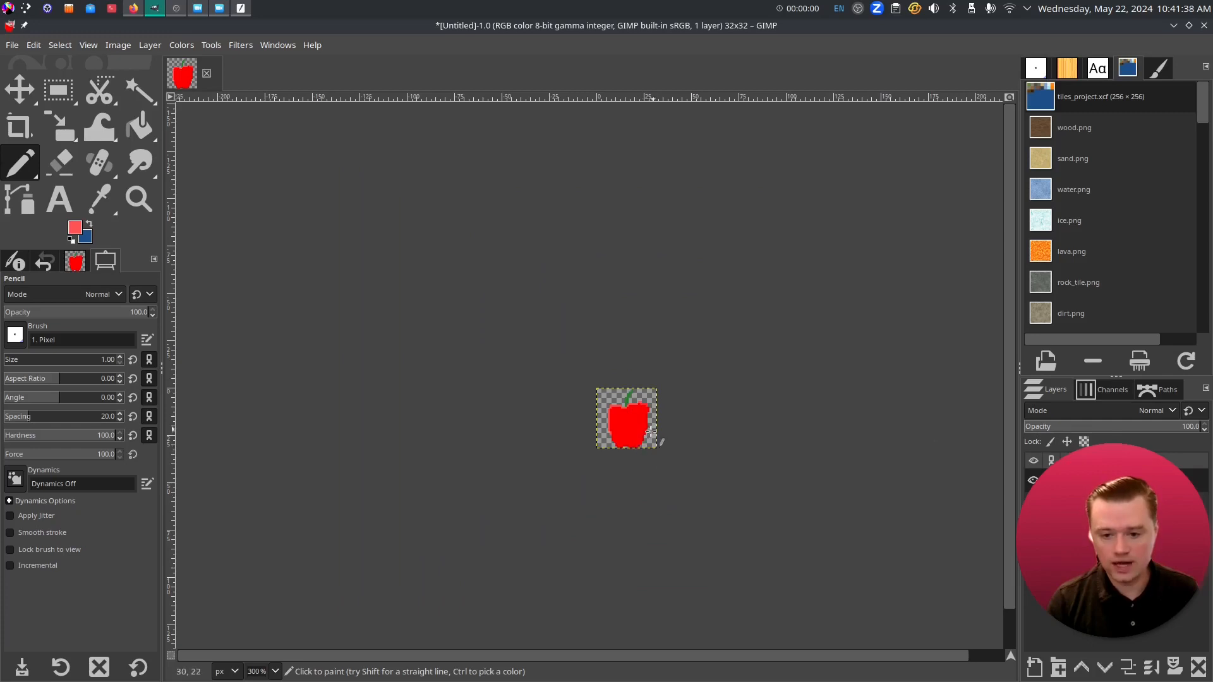
pyautogui.scroll(6, 638, 430)
pyautogui.moveTo(475, 526)
pyautogui.mouseDown()
pyautogui.moveTo(479, 478)
pyautogui.moveTo(464, 456)
pyautogui.moveTo(479, 278)
pyautogui.moveTo(545, 290)
pyautogui.moveTo(479, 286)
pyautogui.moveTo(474, 304)
pyautogui.moveTo(494, 284)
pyautogui.moveTo(488, 332)
pyautogui.moveTo(475, 324)
pyautogui.moveTo(458, 366)
pyautogui.moveTo(517, 293)
pyautogui.moveTo(589, 293)
pyautogui.moveTo(617, 266)
pyautogui.moveTo(695, 253)
pyautogui.mouseUp()
pyautogui.click(474, 470)
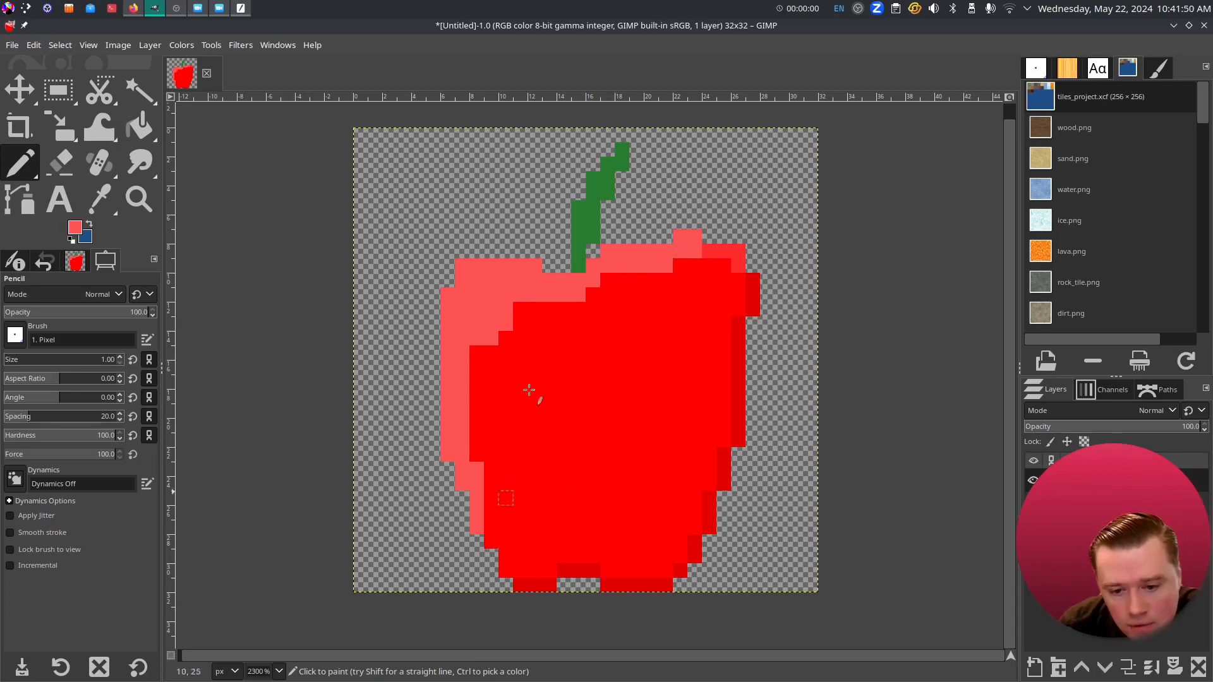
# - Sample the apple's red, repaint pixels beside the upper-right shading, and re-frame the finished apple
pyautogui.click(99, 199)
pyautogui.click(738, 359)
pyautogui.click(20, 163)
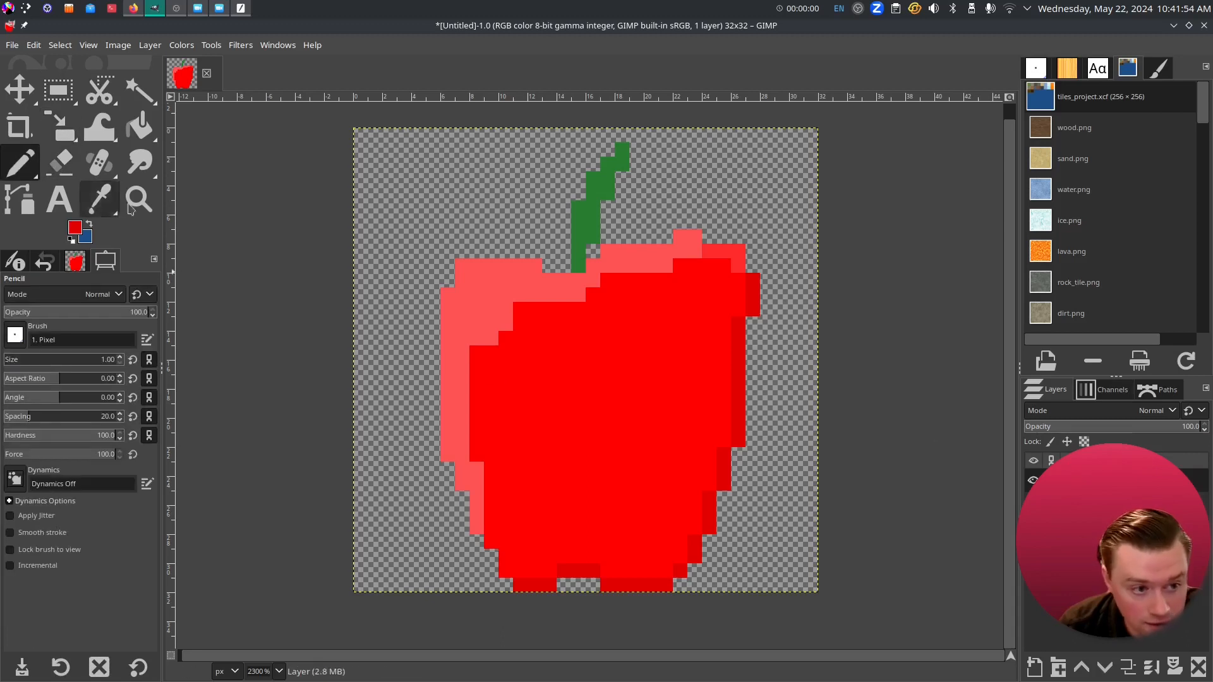
pyautogui.moveTo(738, 281)
pyautogui.mouseDown()
pyautogui.moveTo(713, 474)
pyautogui.moveTo(670, 562)
pyautogui.moveTo(633, 577)
pyautogui.moveTo(676, 537)
pyautogui.moveTo(606, 578)
pyautogui.moveTo(617, 560)
pyautogui.moveTo(528, 572)
pyautogui.mouseUp()
pyautogui.scroll(-5, 712, 411)
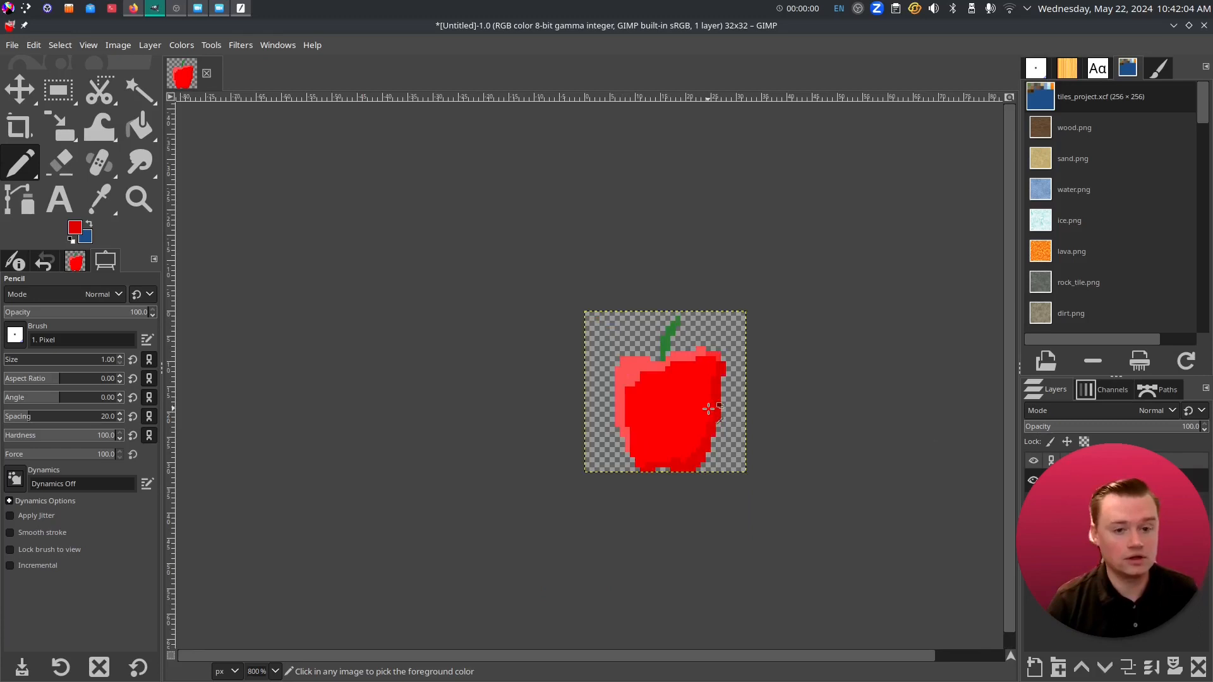
pyautogui.moveTo(701, 450); pyautogui.dragTo(599, 433)
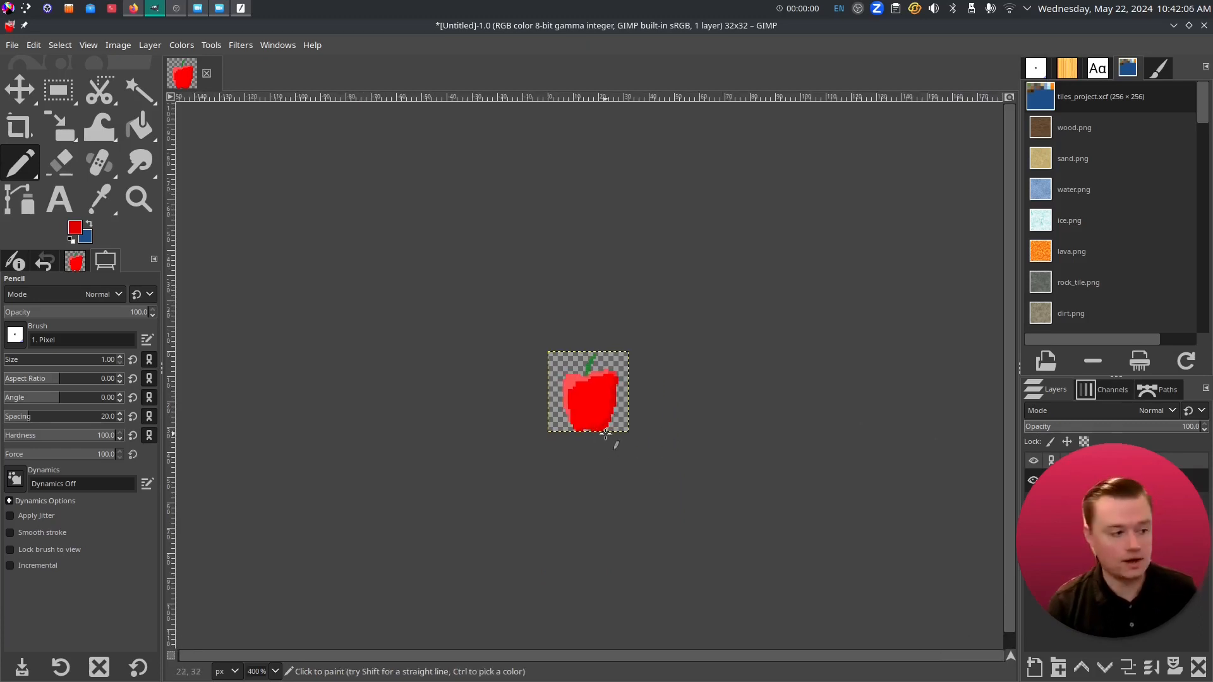
pyautogui.scroll(4, 644, 441)
pyautogui.moveTo(495, 313); pyautogui.dragTo(597, 483)
pyautogui.scroll(1, 636, 331)
pyautogui.moveTo(636, 387); pyautogui.dragTo(680, 287)
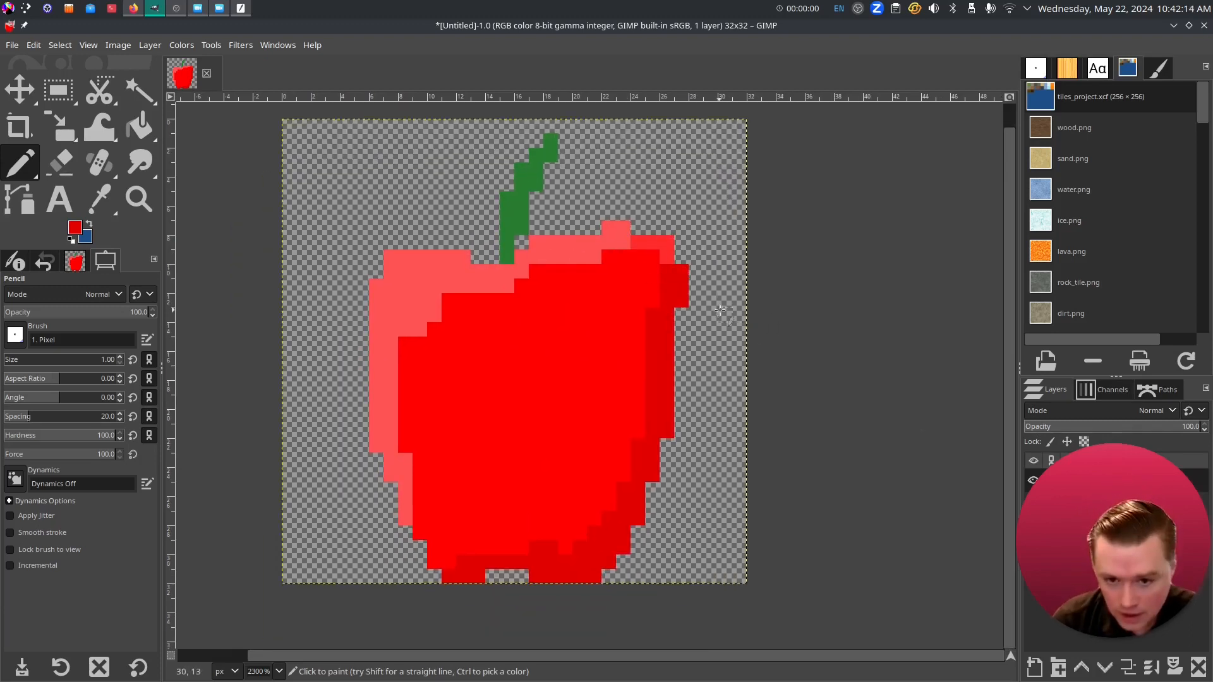
# - Take a soft-edged Eraser, try strokes across the apple, and undo them
pyautogui.click(61, 166)
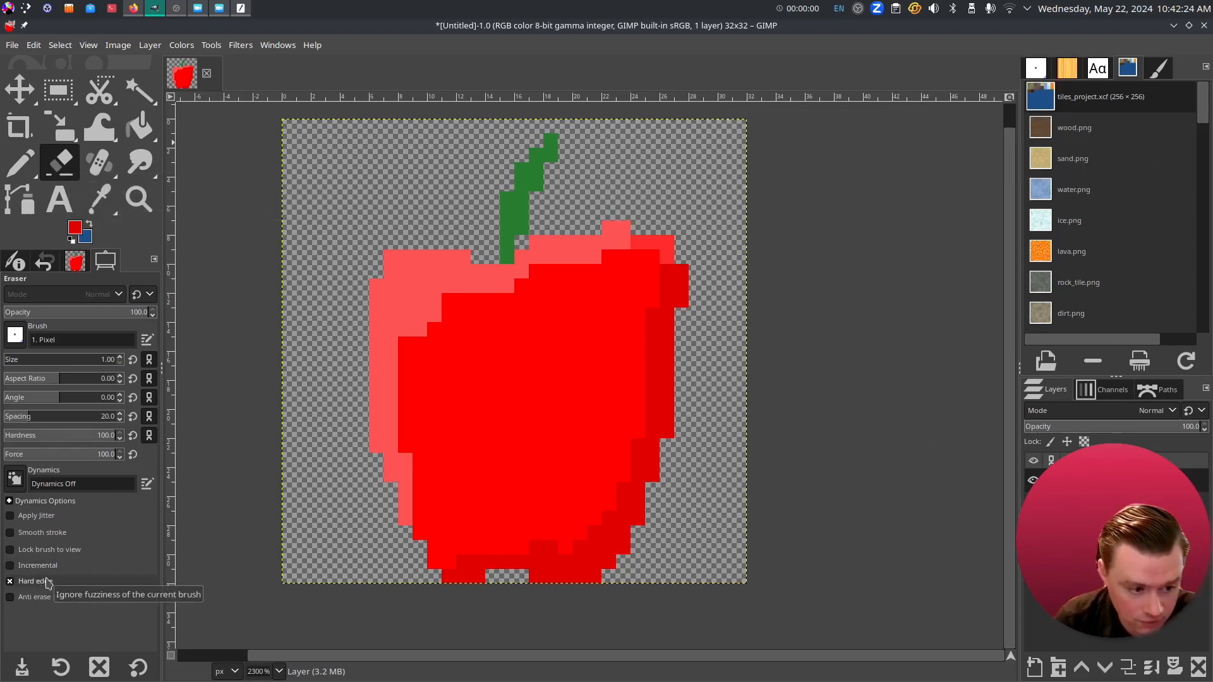
pyautogui.click(10, 582)
pyautogui.moveTo(717, 421)
pyautogui.mouseDown()
pyautogui.moveTo(387, 359)
pyautogui.moveTo(377, 396)
pyautogui.moveTo(601, 382)
pyautogui.mouseUp()
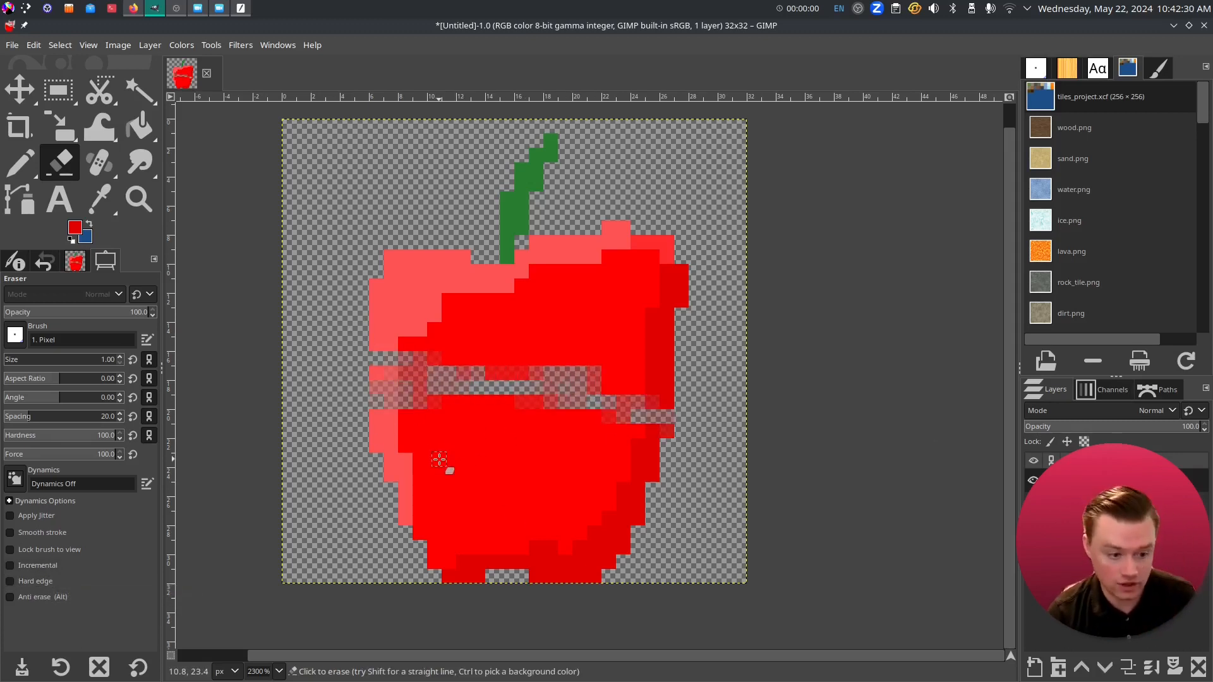
pyautogui.hotkey('ctrl', 'z')
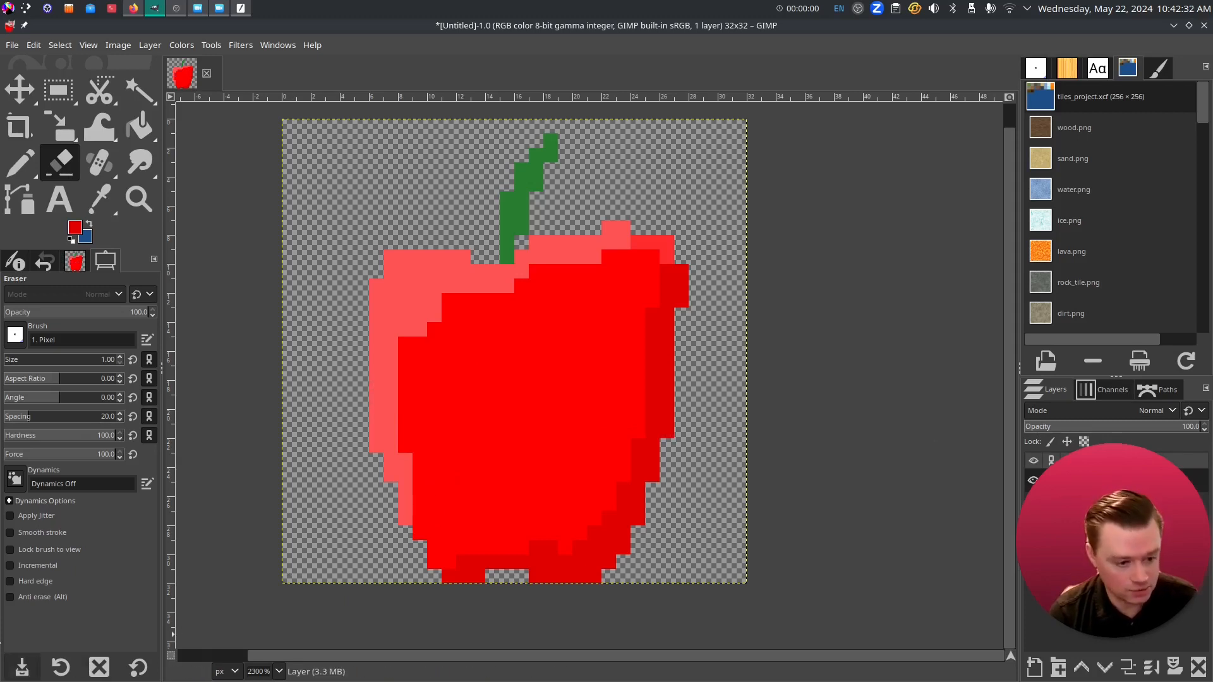
pyautogui.moveTo(673, 417); pyautogui.dragTo(342, 348)
pyautogui.moveTo(367, 446); pyautogui.dragTo(660, 414)
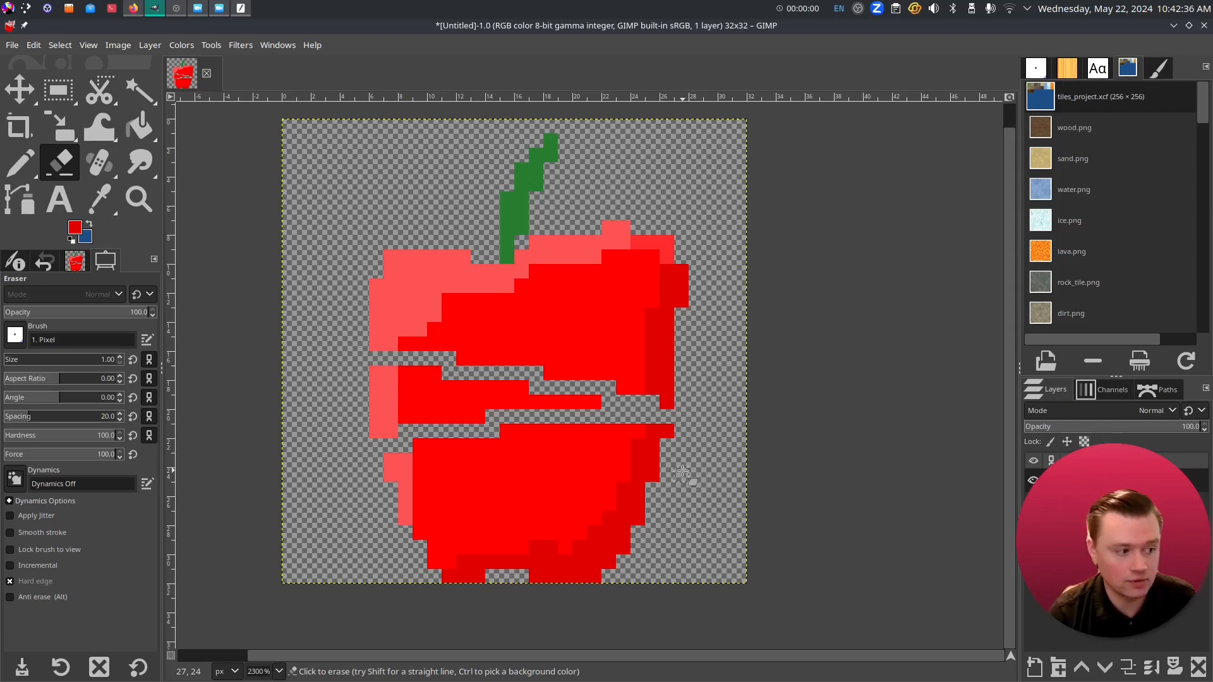
pyautogui.hotkey('ctrl', 'z')
pyautogui.hotkey('ctrl', 'z')
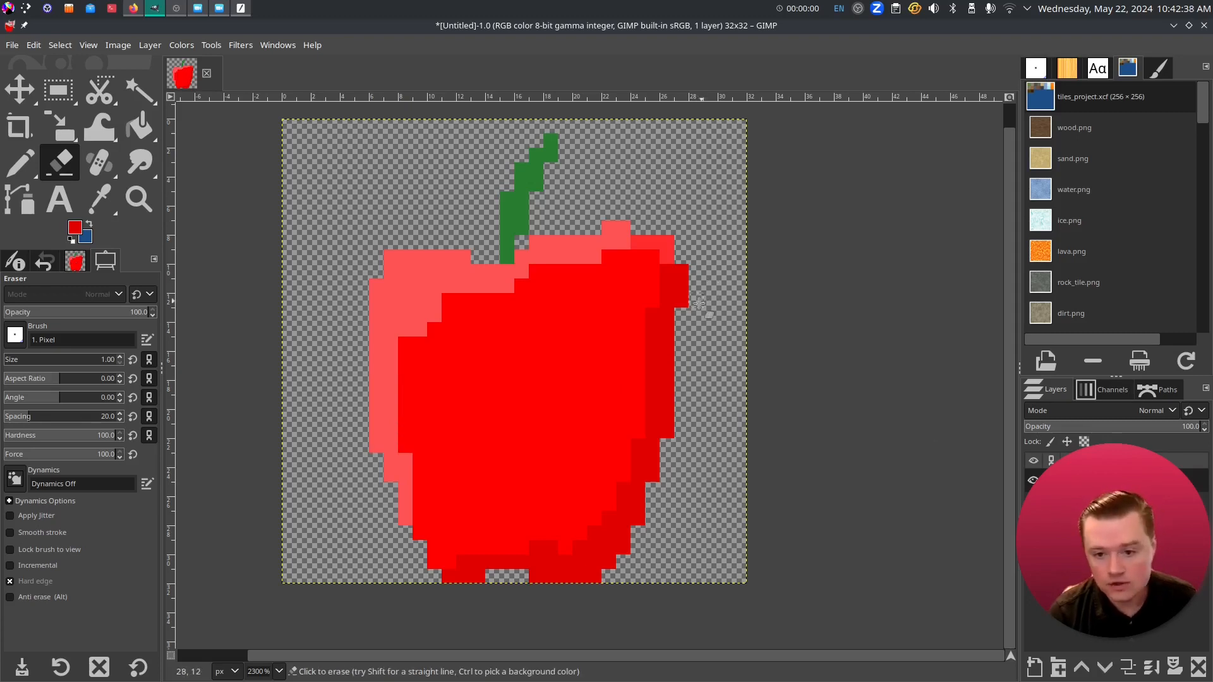
# - Erase the stray red pixels along the apple's top-right edge, then return to the Pencil
pyautogui.moveTo(681, 271)
pyautogui.mouseDown()
pyautogui.moveTo(673, 306)
pyautogui.moveTo(636, 230)
pyautogui.moveTo(599, 217)
pyautogui.mouseUp()
pyautogui.click(666, 242)
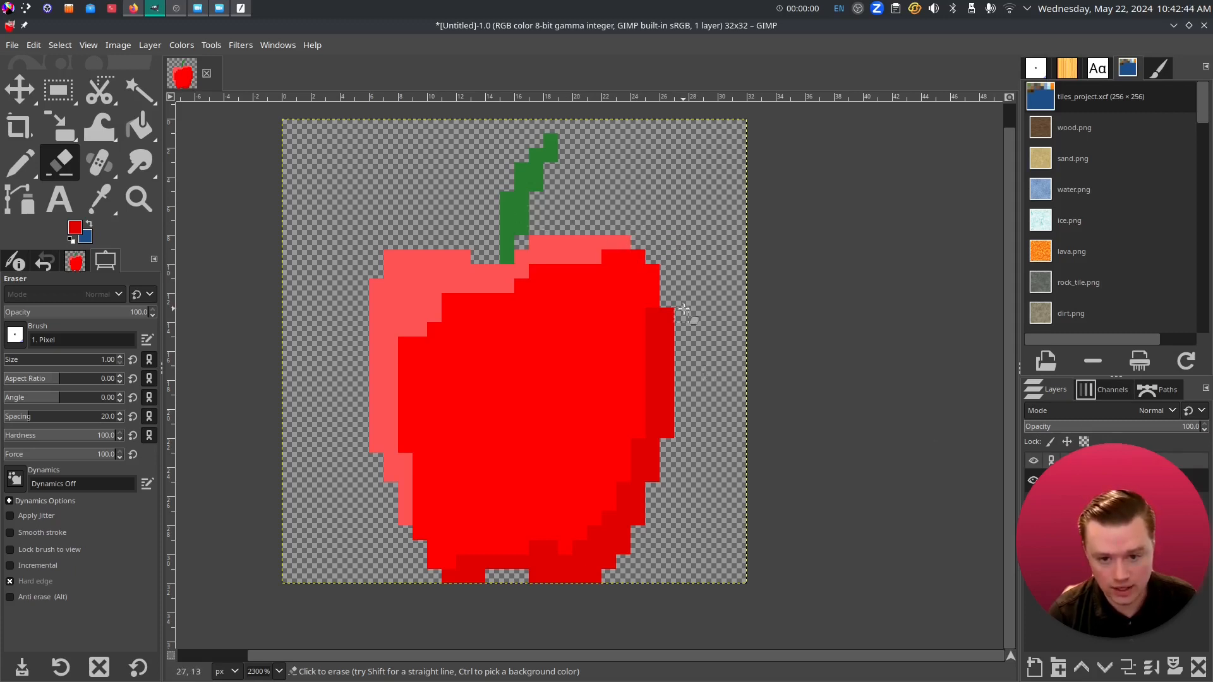
pyautogui.keyDown('ctrl'); pyautogui.scroll(-1, 720, 466); pyautogui.keyUp('ctrl')
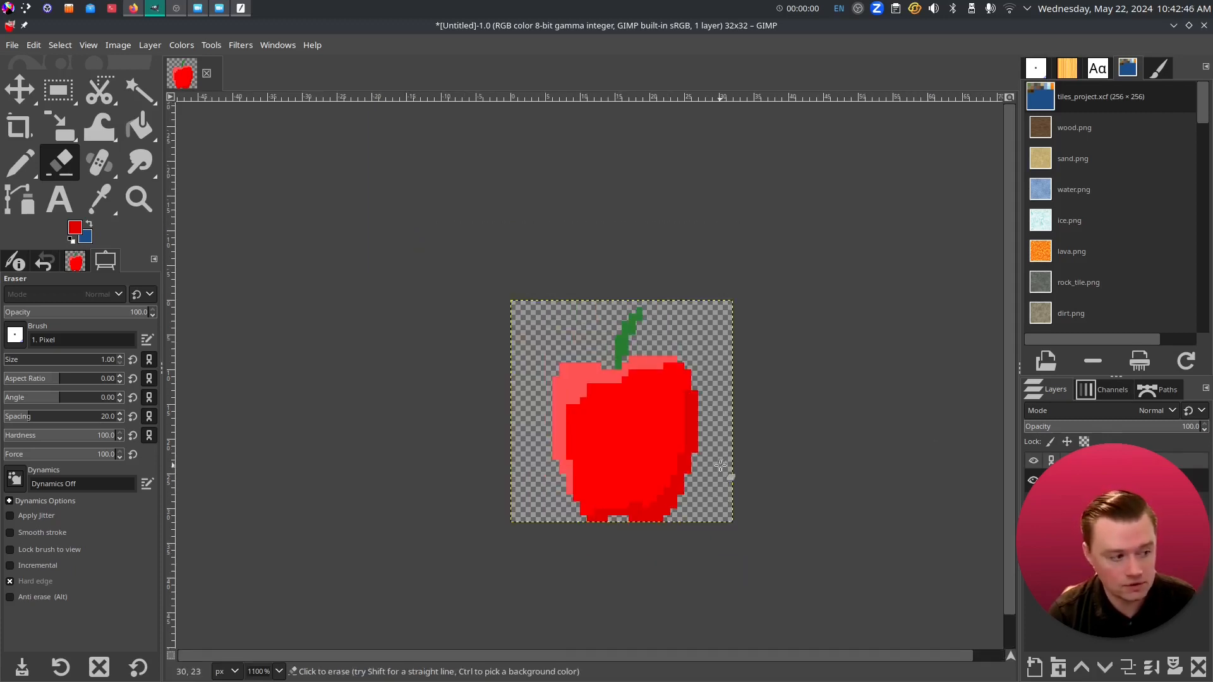
pyautogui.scroll(1, 718, 460)
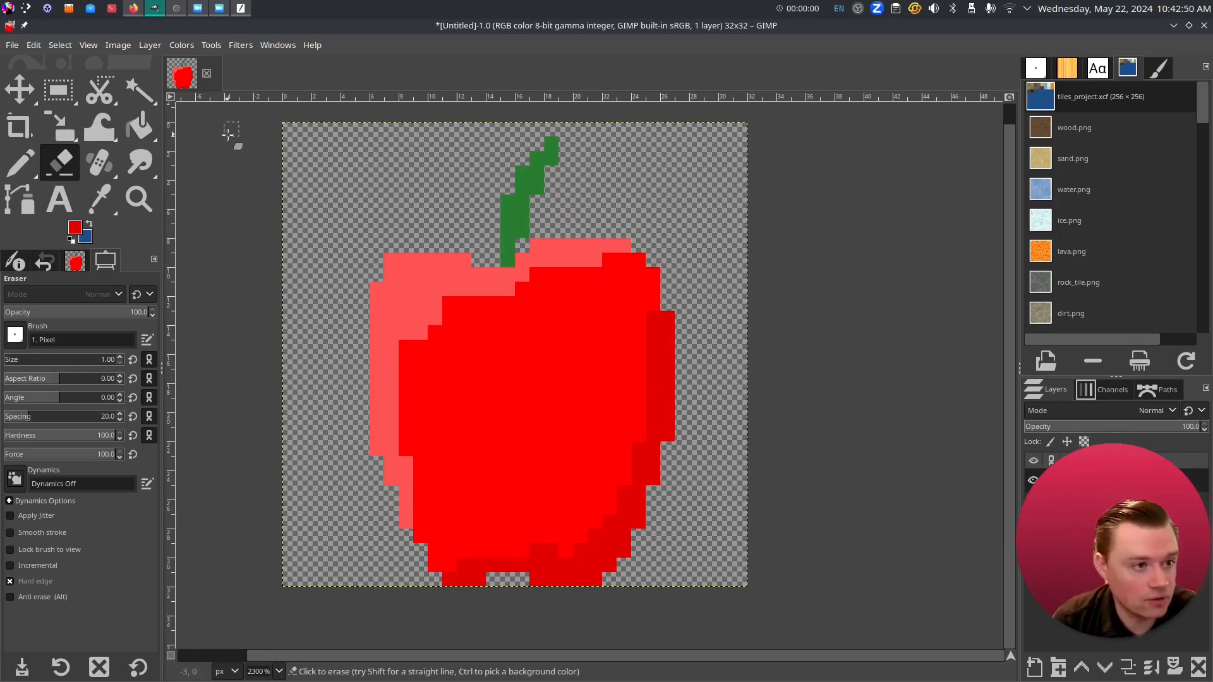
pyautogui.click(19, 162)
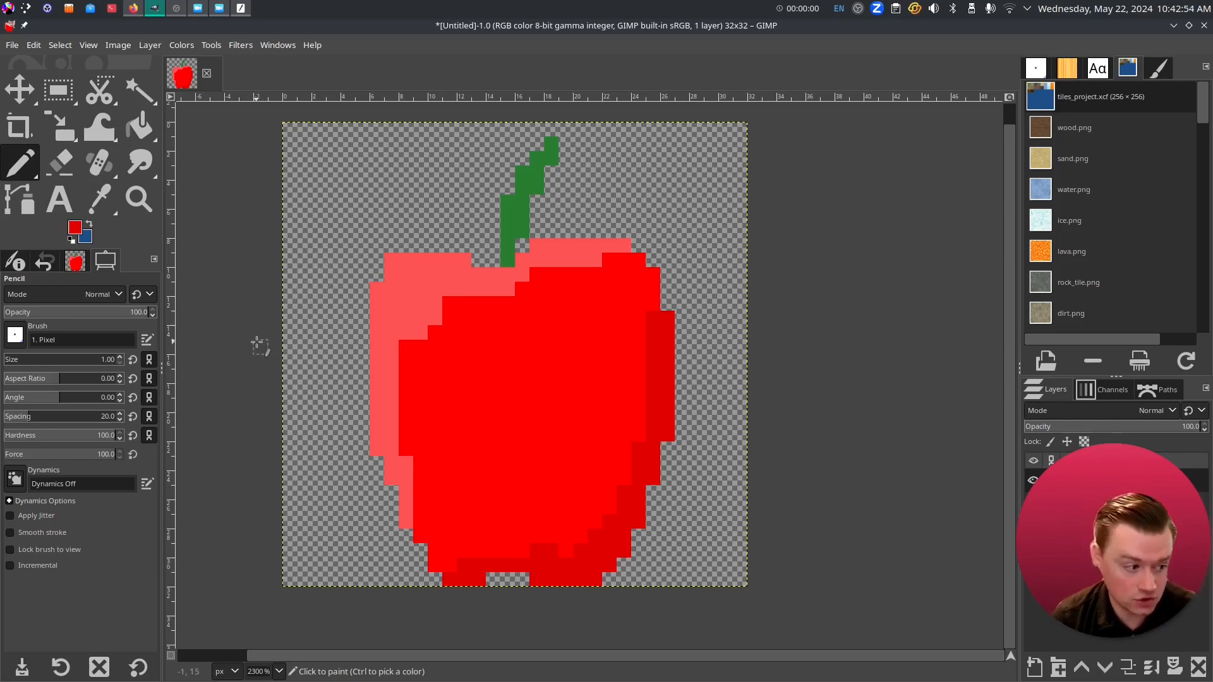
# - Export the apple sprite to the Desktop as apple.png with default PNG settings
pyautogui.click(12, 45)
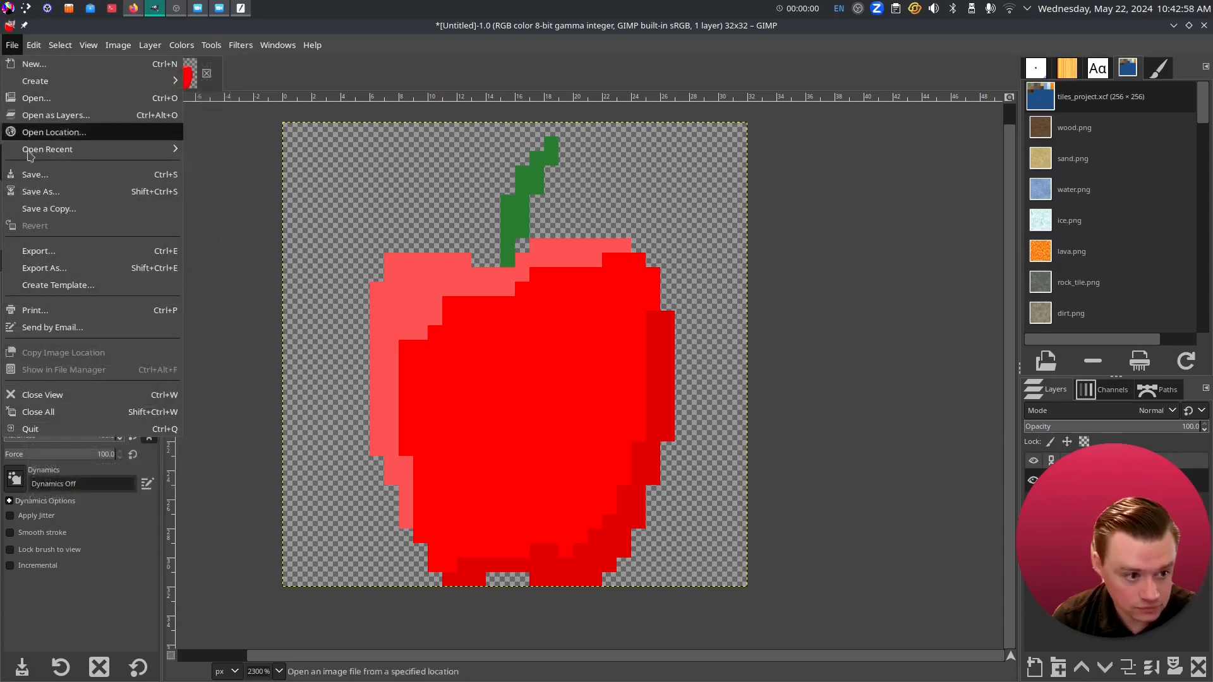
pyautogui.click(58, 252)
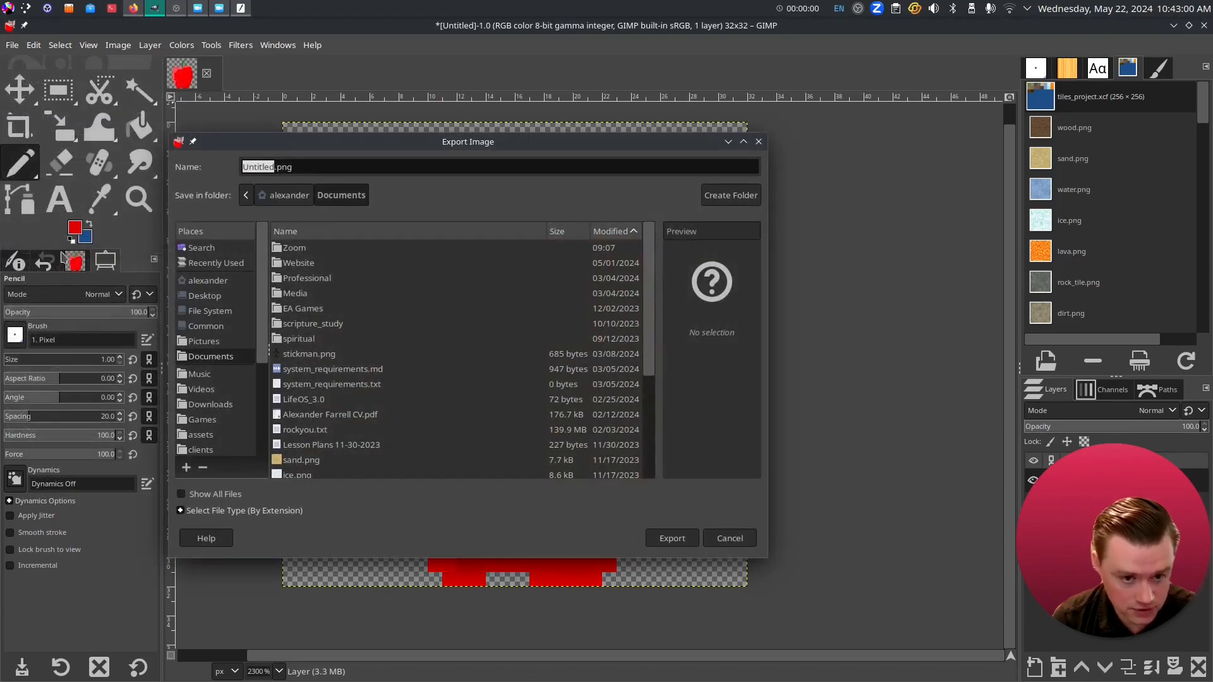
pyautogui.click(256, 164)
pyautogui.doubleClick(258, 167)
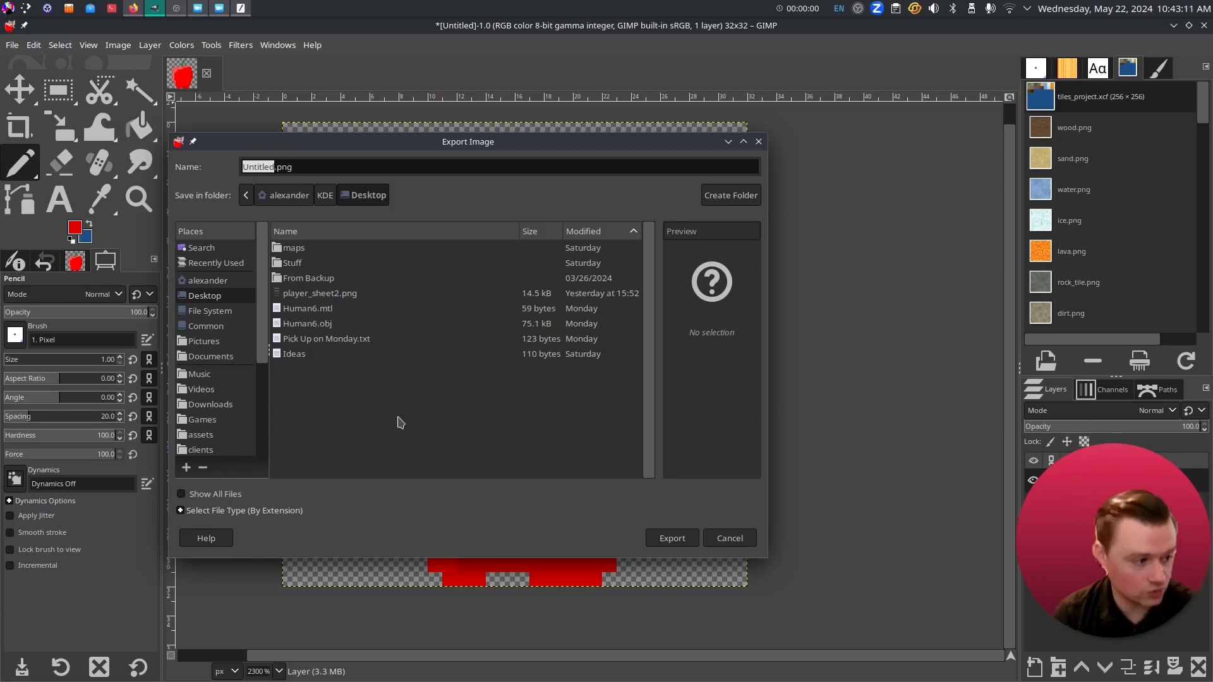
pyautogui.write('apple')
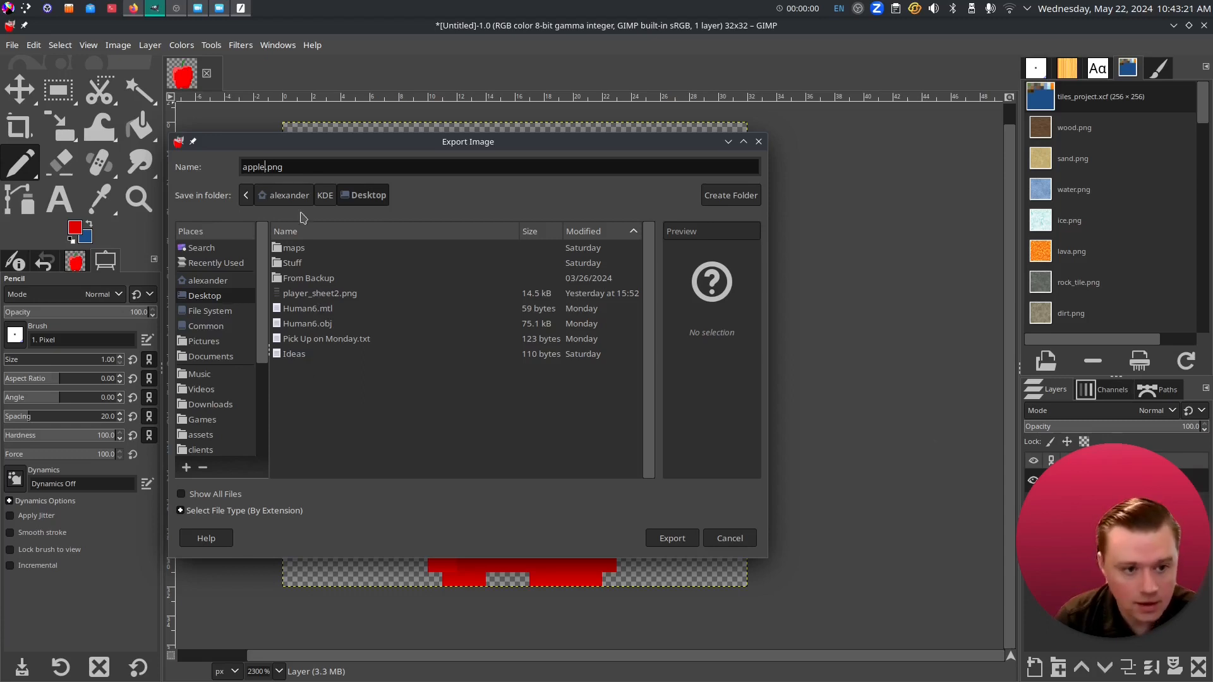
pyautogui.doubleClick(278, 163)
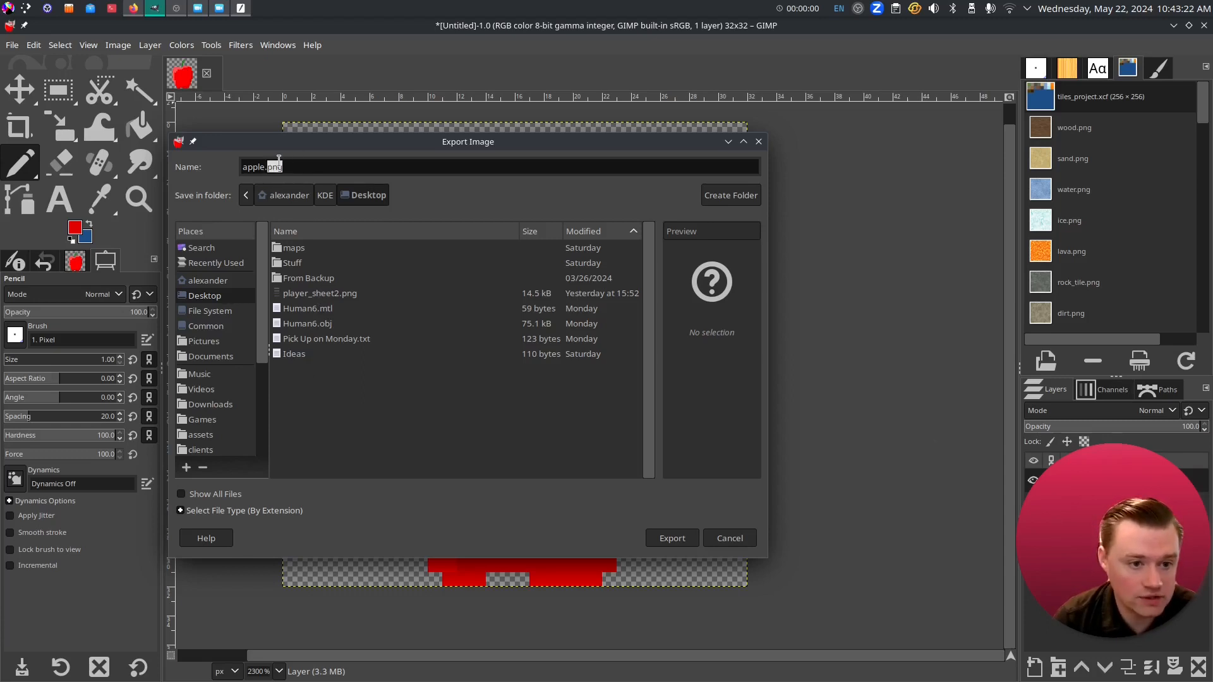
pyautogui.click(321, 166)
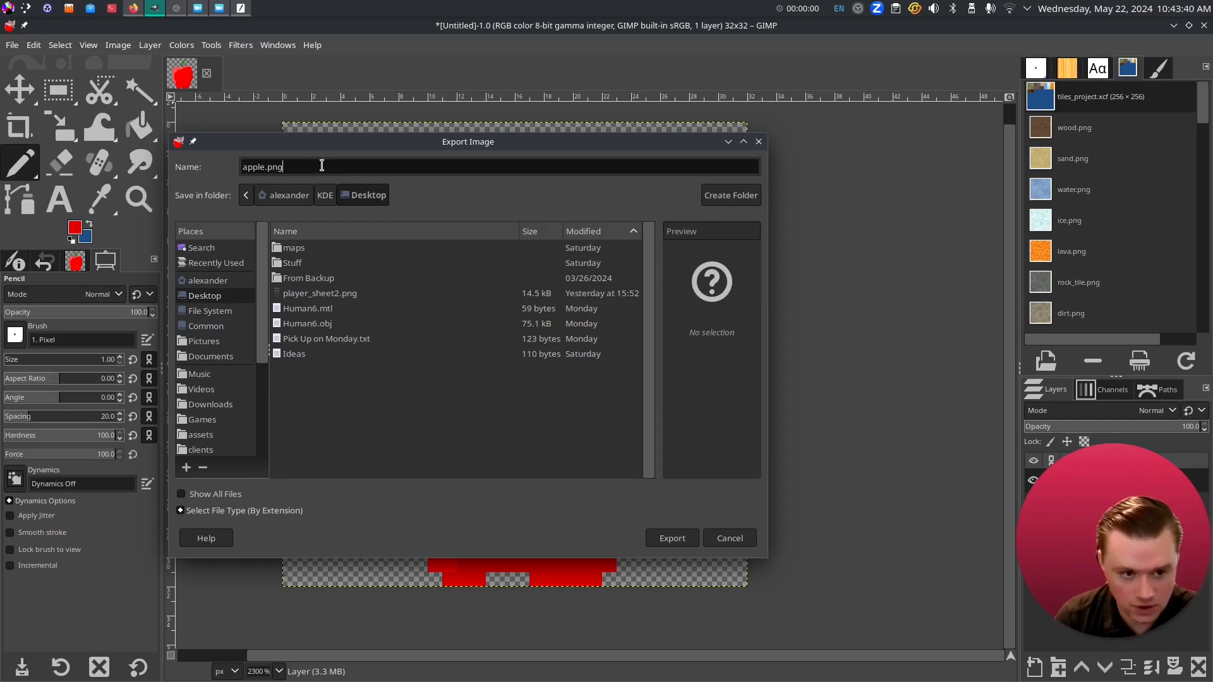
pyautogui.click(675, 541)
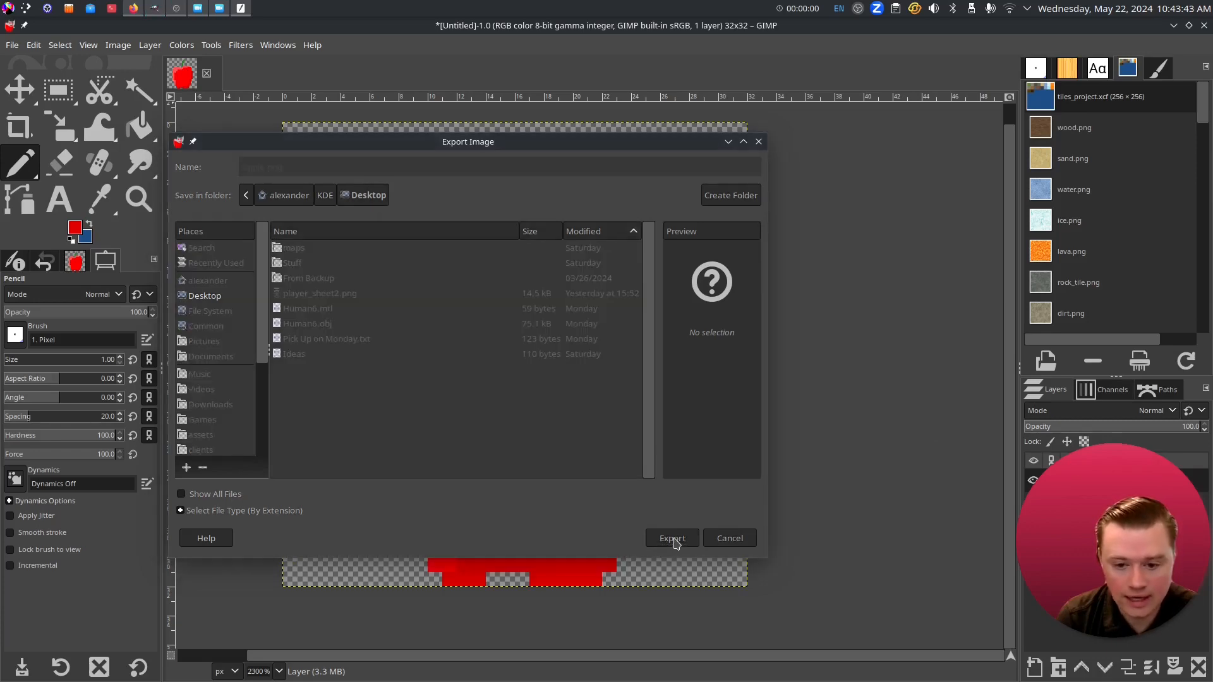
pyautogui.click(472, 499)
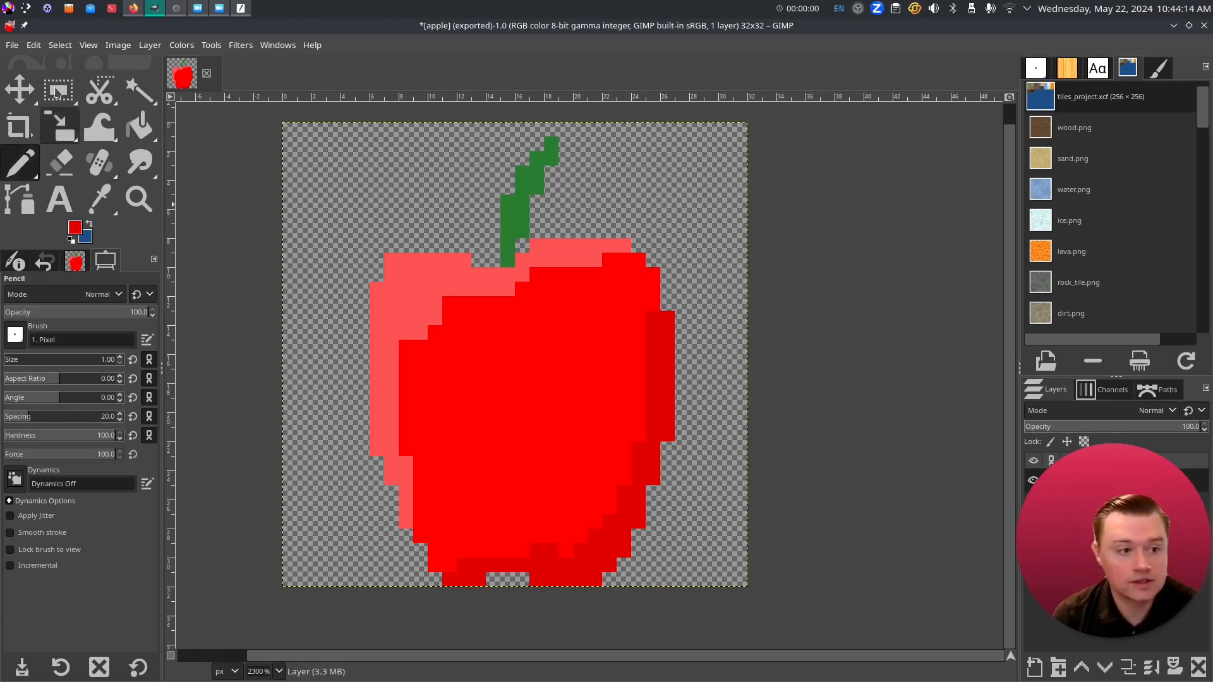
# - Create a new 32×32 image
pyautogui.click(12, 44)
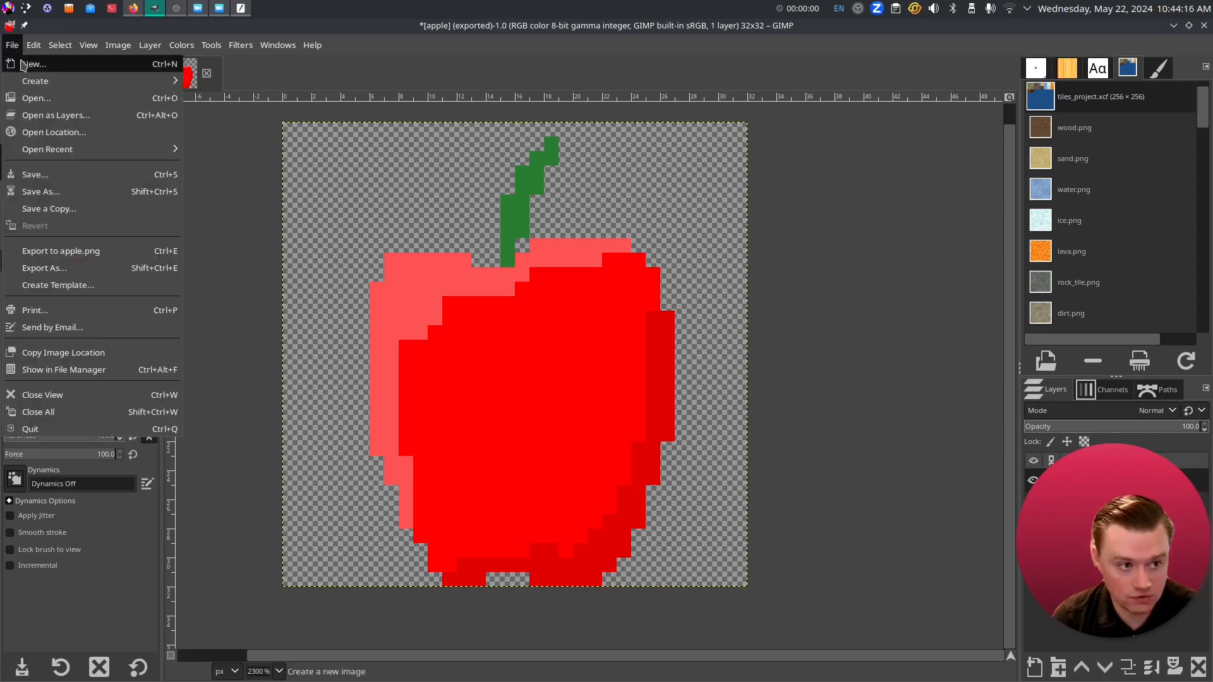
pyautogui.click(21, 64)
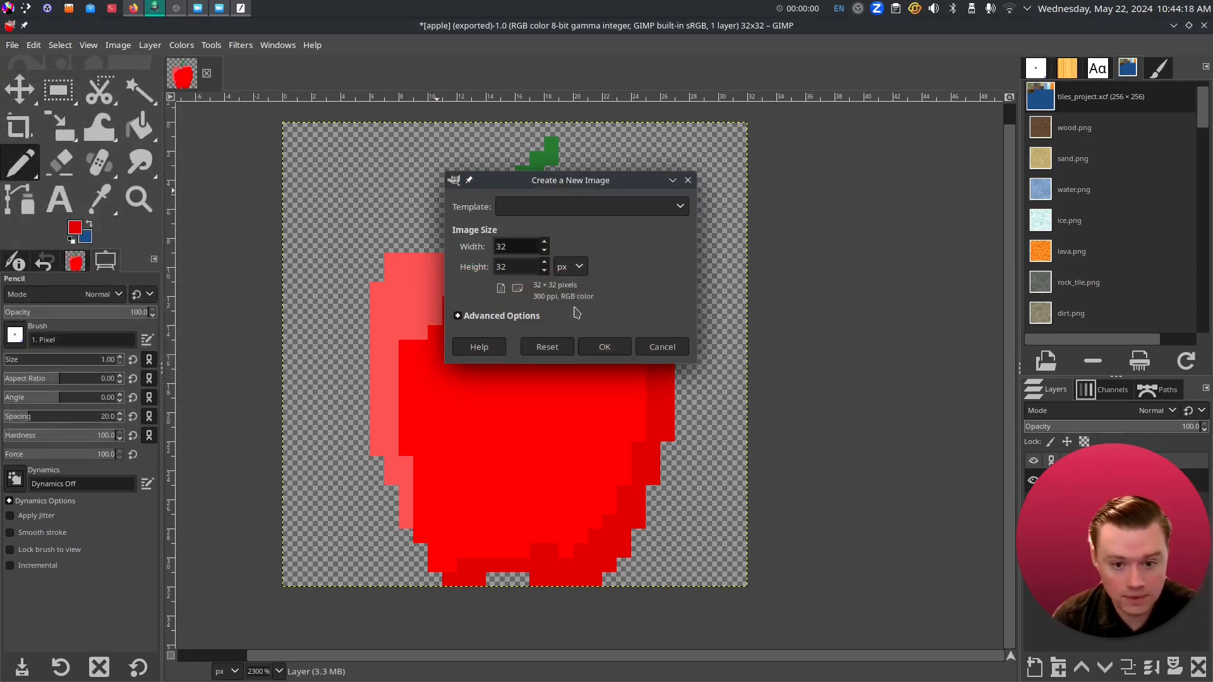
pyautogui.click(604, 346)
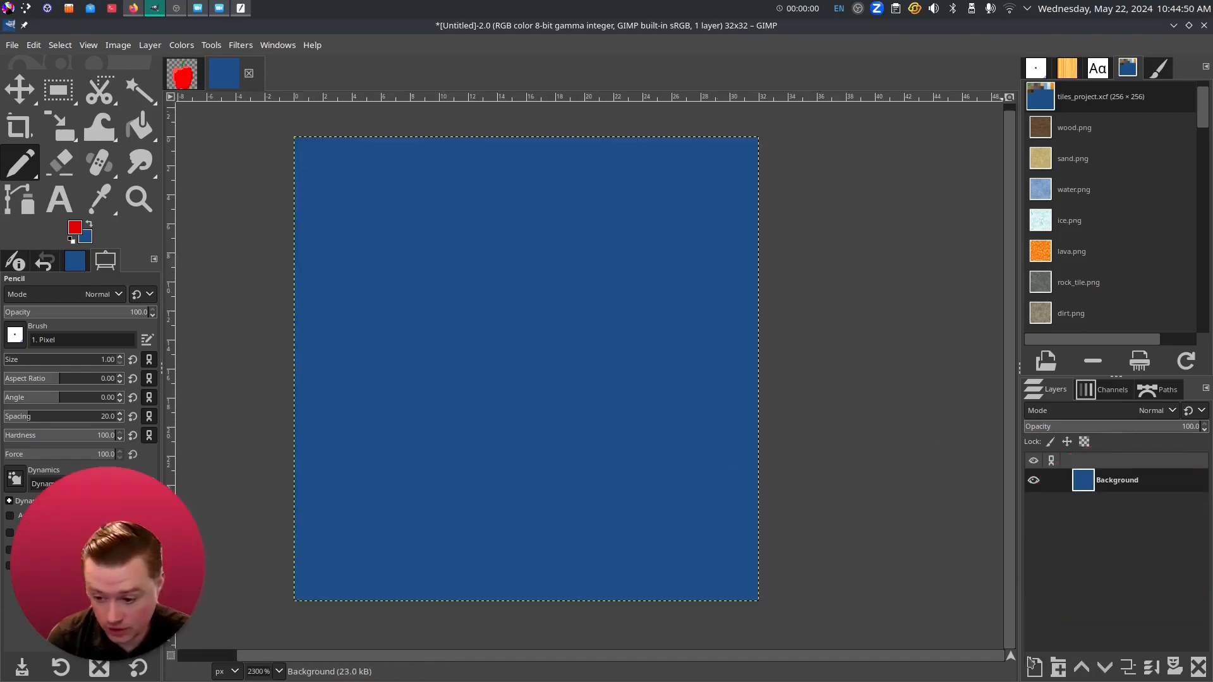
# - Add a transparency-filled layer and delete the Background layer
pyautogui.click(1036, 670)
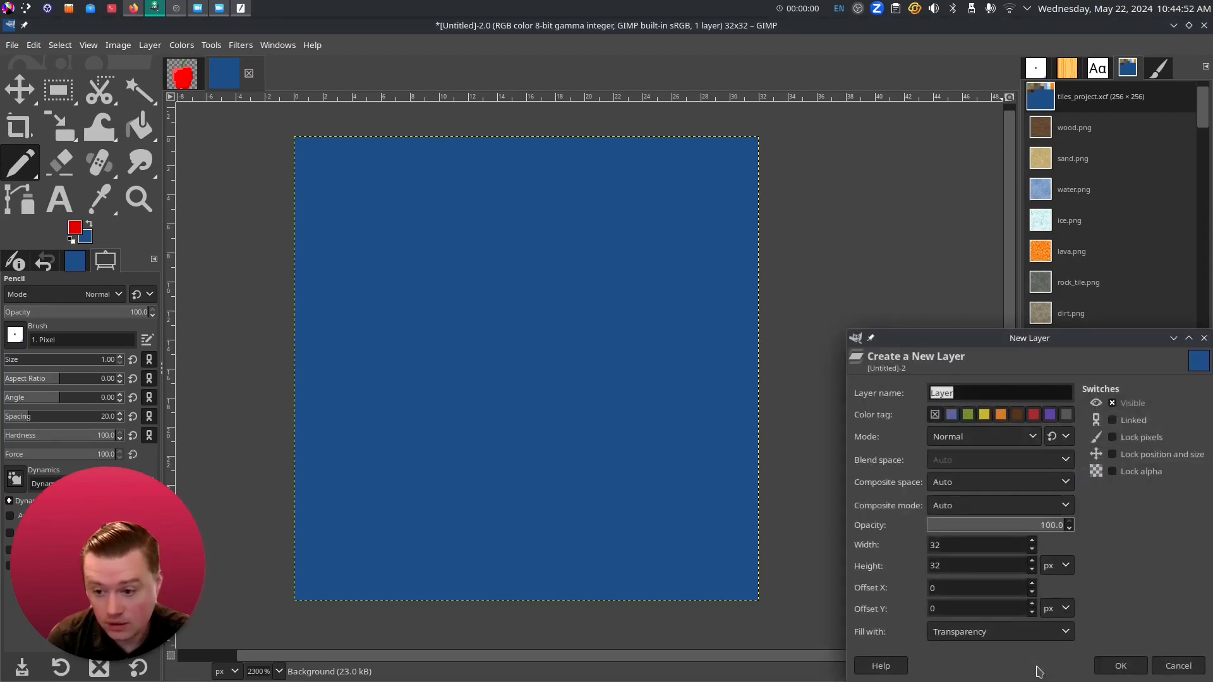
pyautogui.click(992, 632)
pyautogui.click(992, 630)
pyautogui.click(1128, 668)
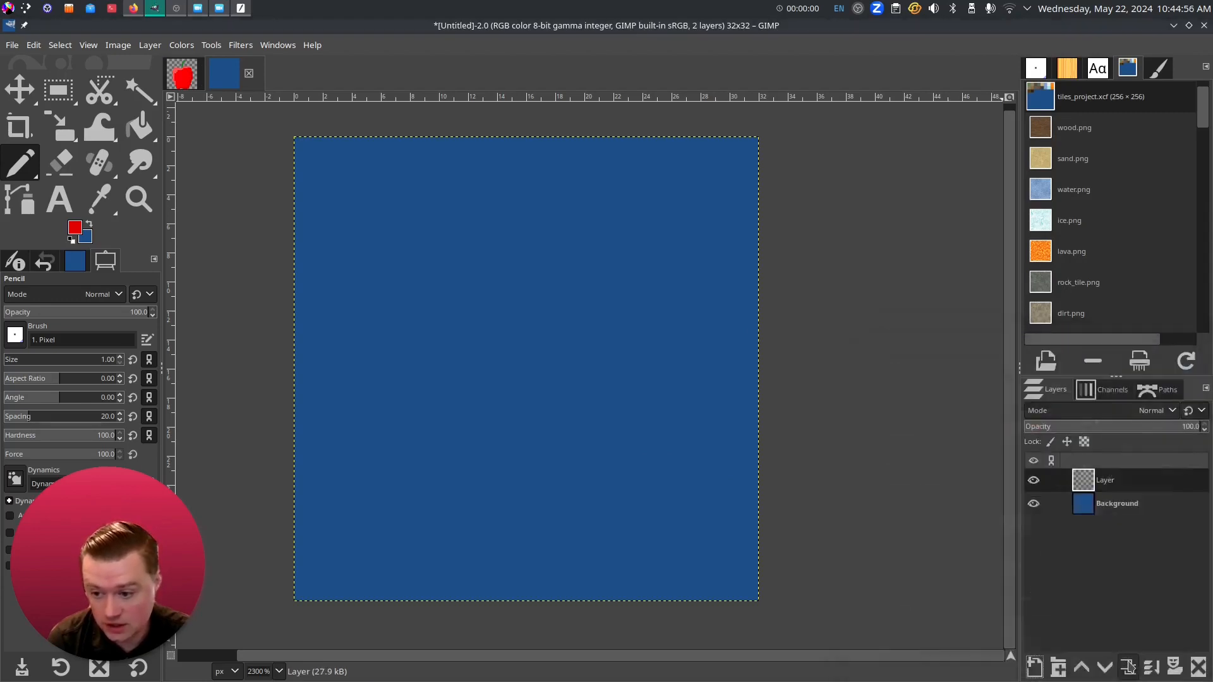
pyautogui.rightClick(1112, 505)
pyautogui.click(1150, 574)
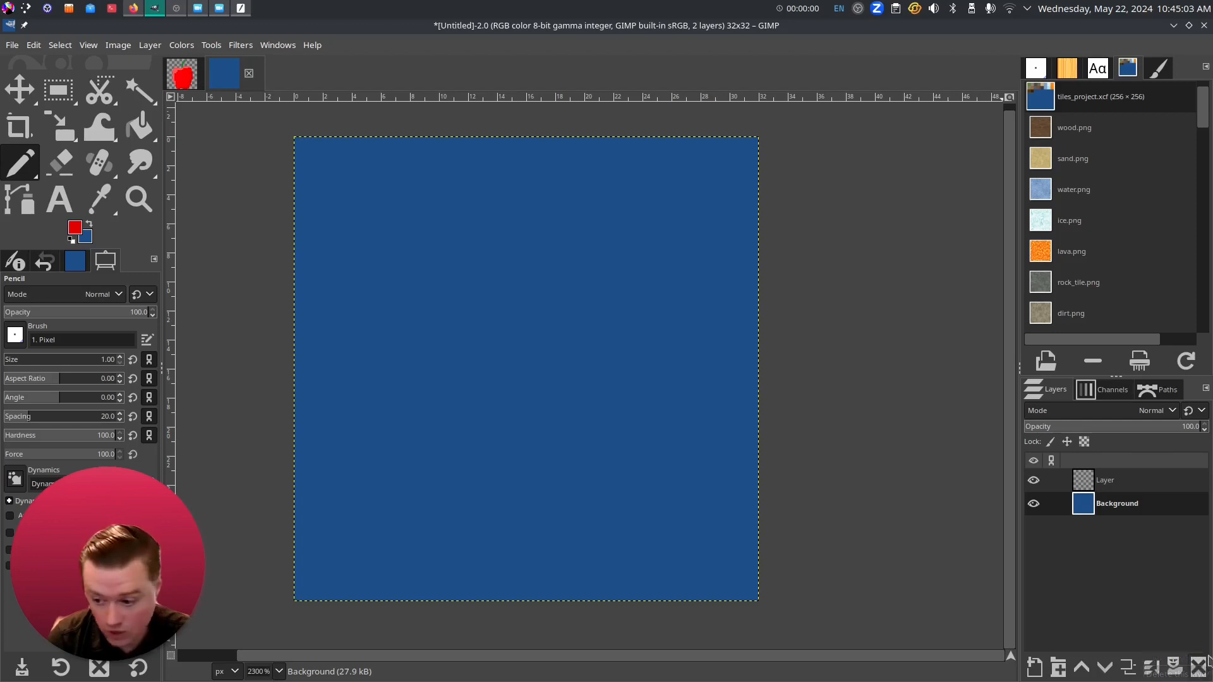
pyautogui.click(1199, 665)
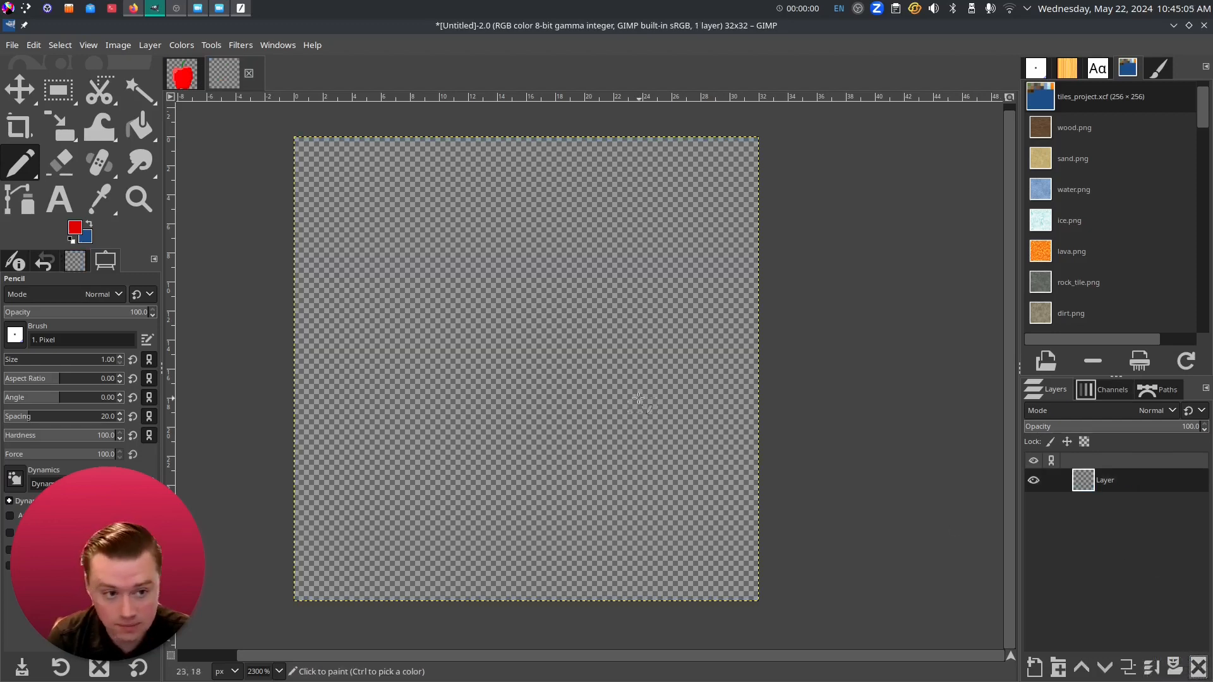
# - Pick a mid grey and paint a test pixel near the bottom right
pyautogui.click(74, 228)
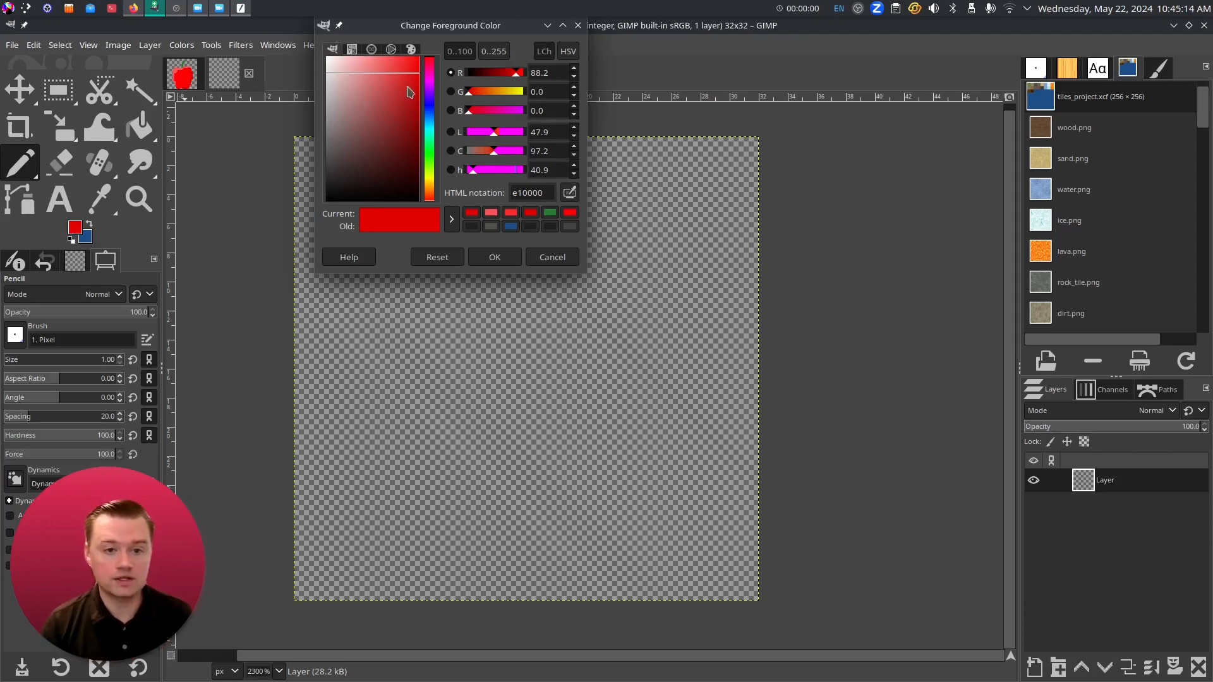
pyautogui.moveTo(416, 85)
pyautogui.mouseDown()
pyautogui.moveTo(418, 117)
pyautogui.moveTo(318, 127)
pyautogui.mouseUp()
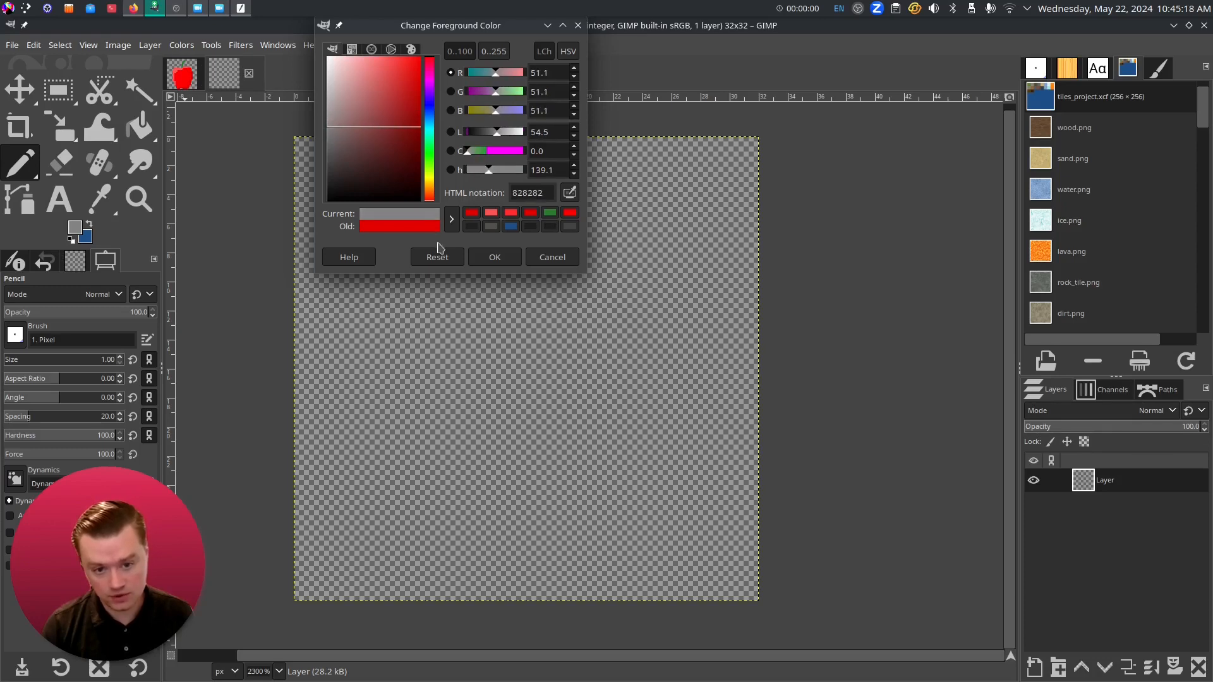
pyautogui.click(493, 258)
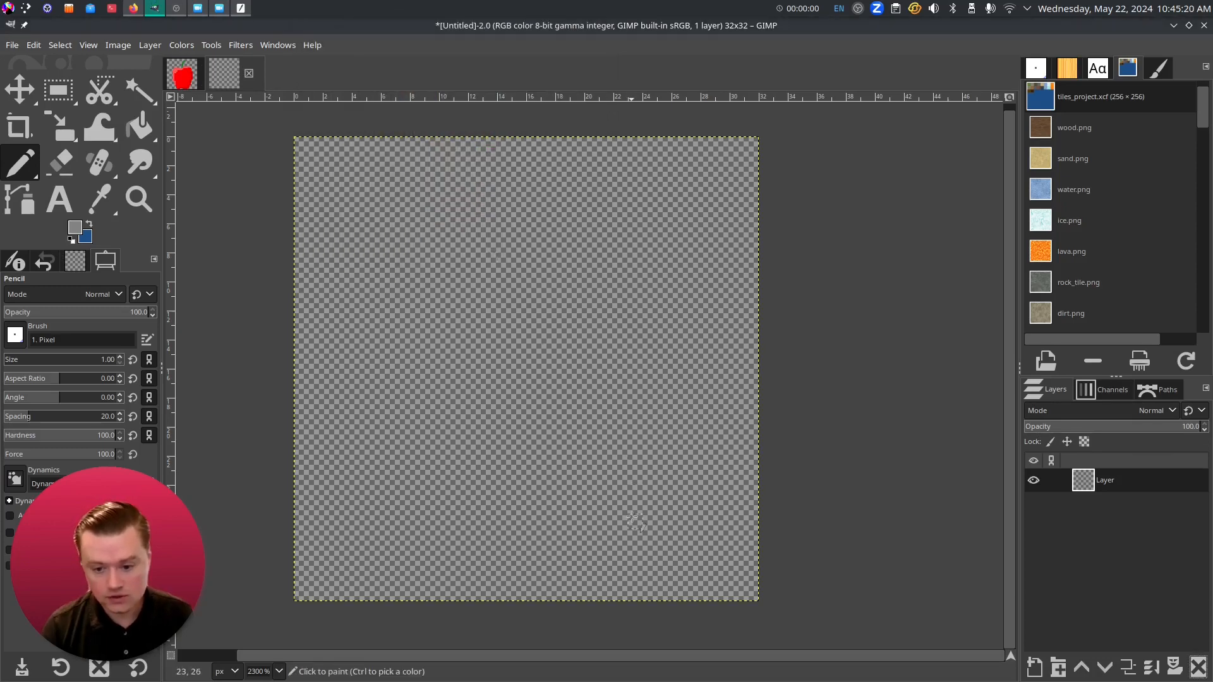
pyautogui.click(643, 521)
# - Set the foreground to dark grey 272727 and bucket-fill the whole canvas
pyautogui.click(75, 227)
pyautogui.click(328, 180)
pyautogui.click(495, 258)
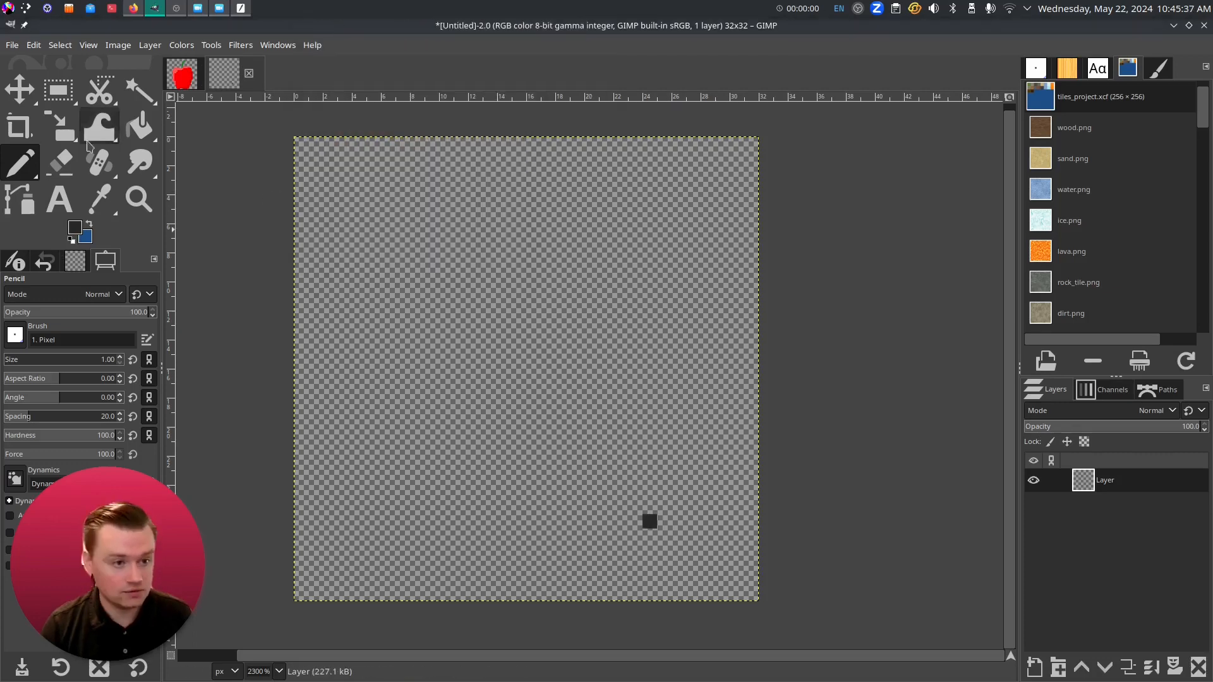
pyautogui.click(139, 126)
pyautogui.click(556, 346)
pyautogui.click(20, 163)
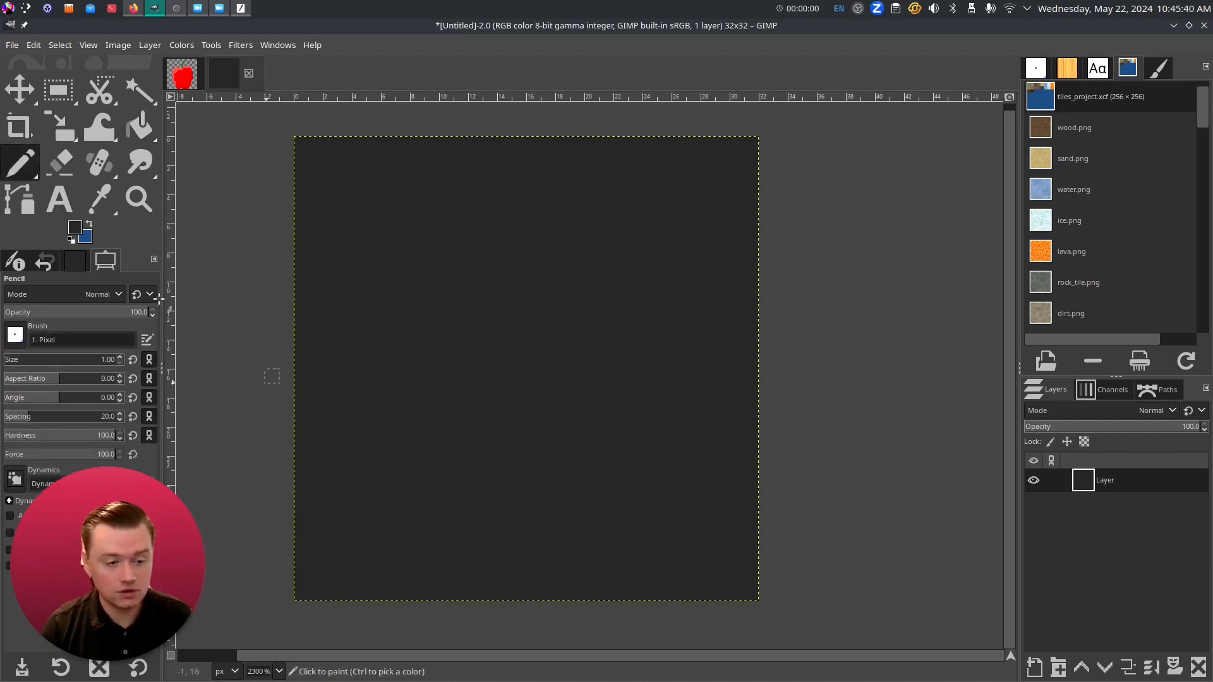
# - Draw light-grey straight practice lines forming a triangle, then undo them all
pyautogui.click(75, 227)
pyautogui.click(357, 173)
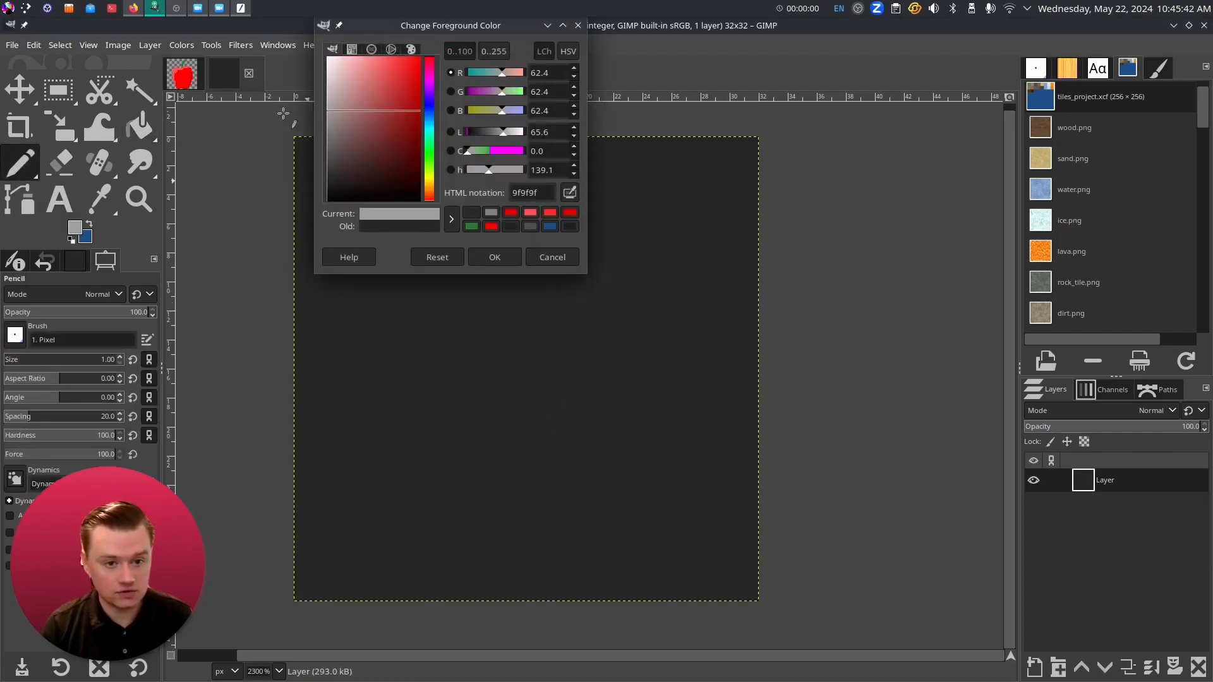
pyautogui.click(495, 257)
pyautogui.click(662, 503)
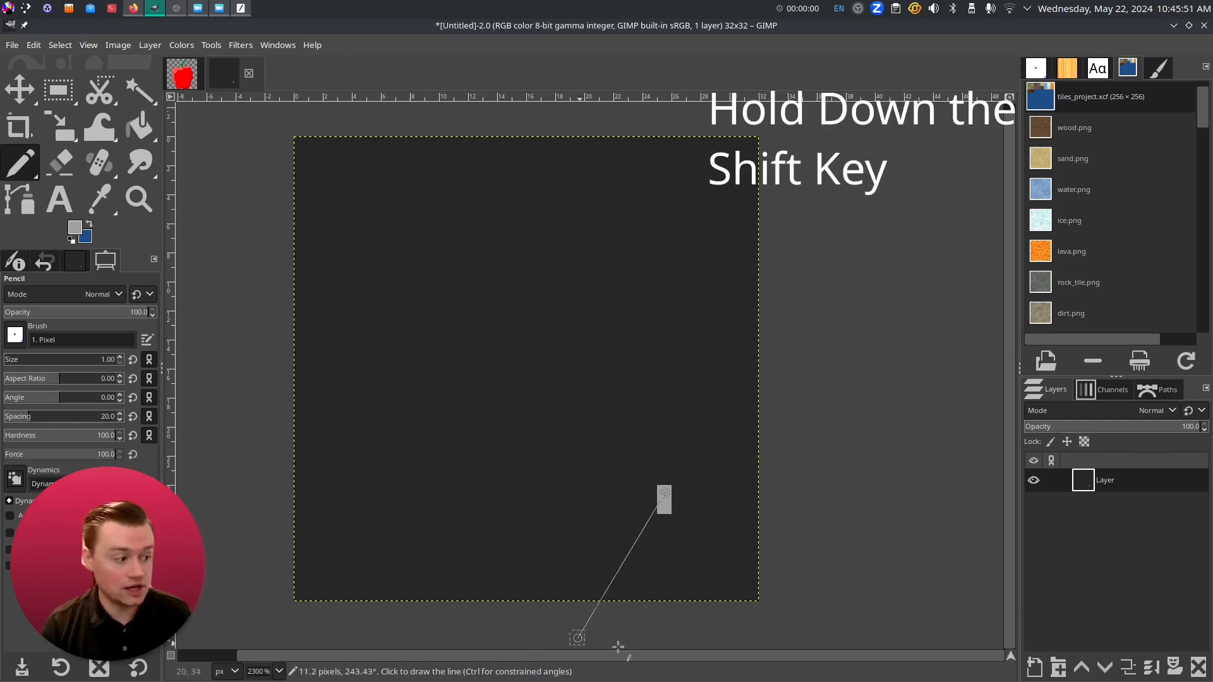
pyautogui.keyDown('shift'); pyautogui.click(463, 202); pyautogui.keyUp('shift')
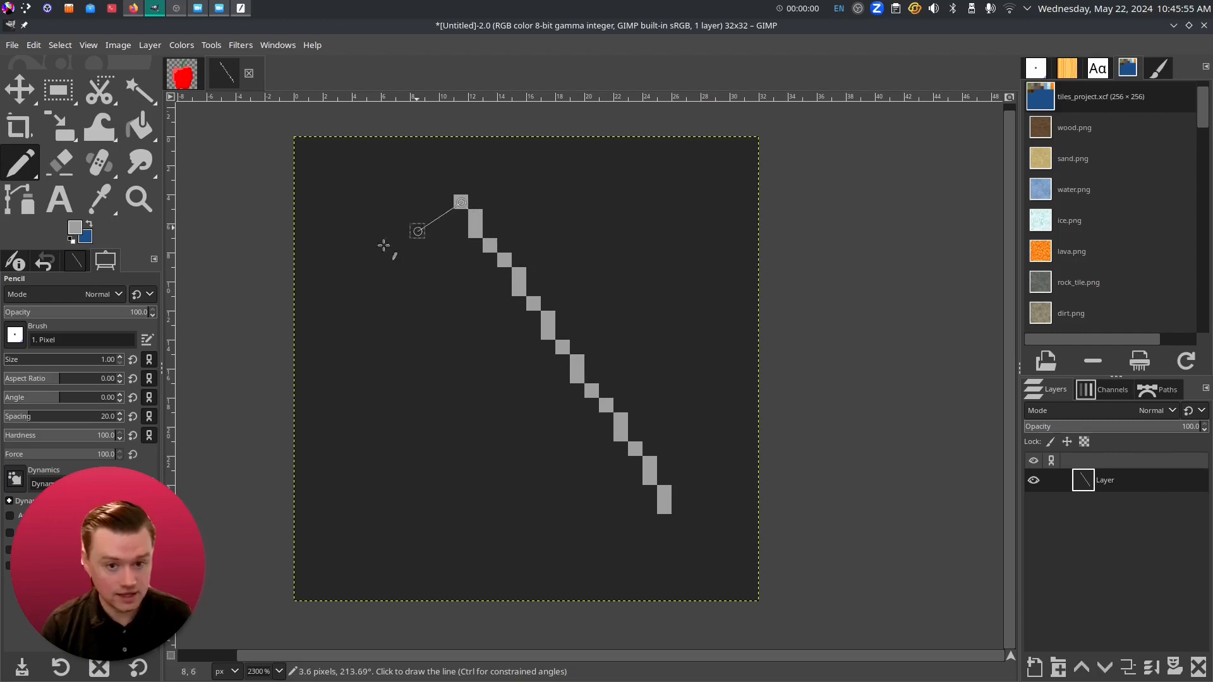
pyautogui.keyDown('shift'); pyautogui.click(316, 450); pyautogui.keyUp('shift')
pyautogui.keyDown('shift'); pyautogui.click(547, 550); pyautogui.keyUp('shift')
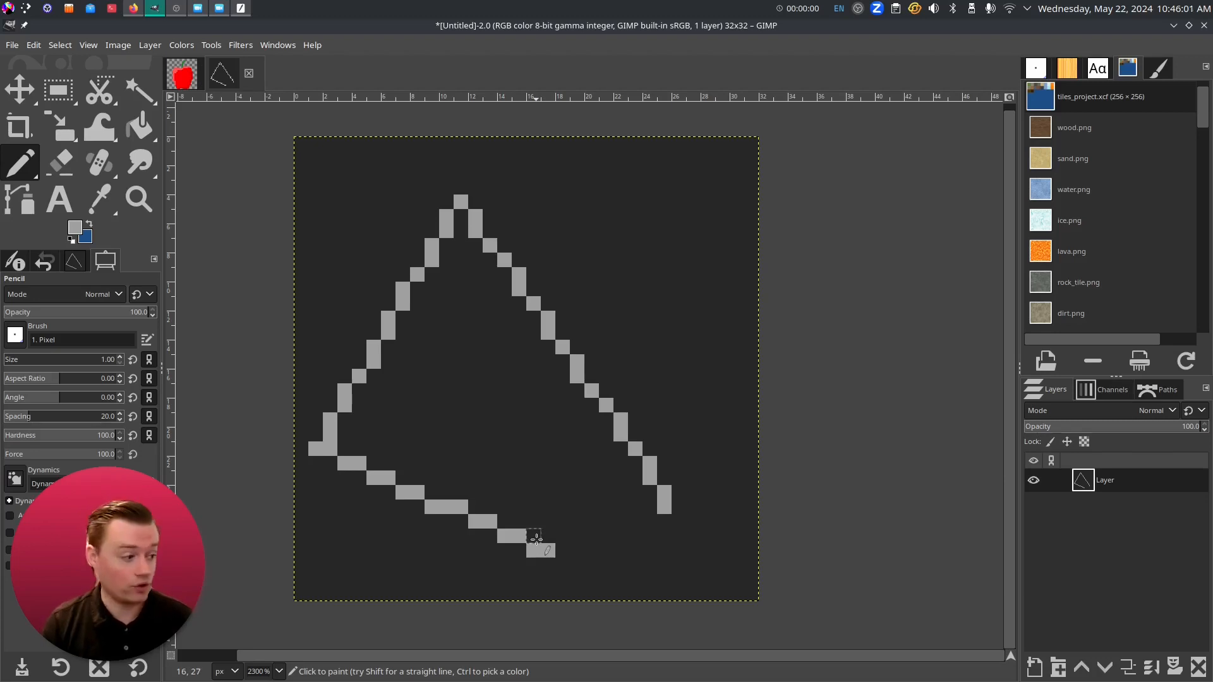
pyautogui.hotkey('ctrl', 'z')
pyautogui.hotkey('ctrl', 'z')
pyautogui.hotkey('ctrl', 'z')
pyautogui.hotkey('ctrl', 'z')
pyautogui.hotkey('ctrl', 'z')
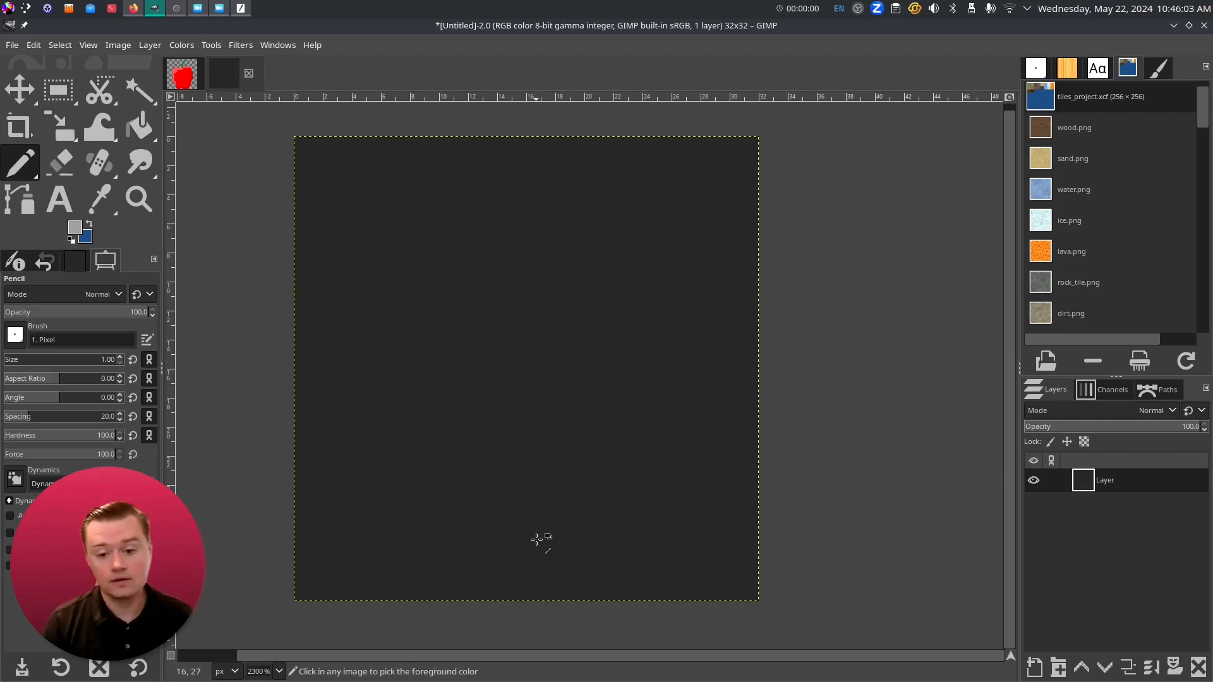
# - Sample the dark pixel colour and draw the blade's left diagonal edge and squared tip
pyautogui.press('o')
pyautogui.click(650, 522)
pyautogui.press('n')
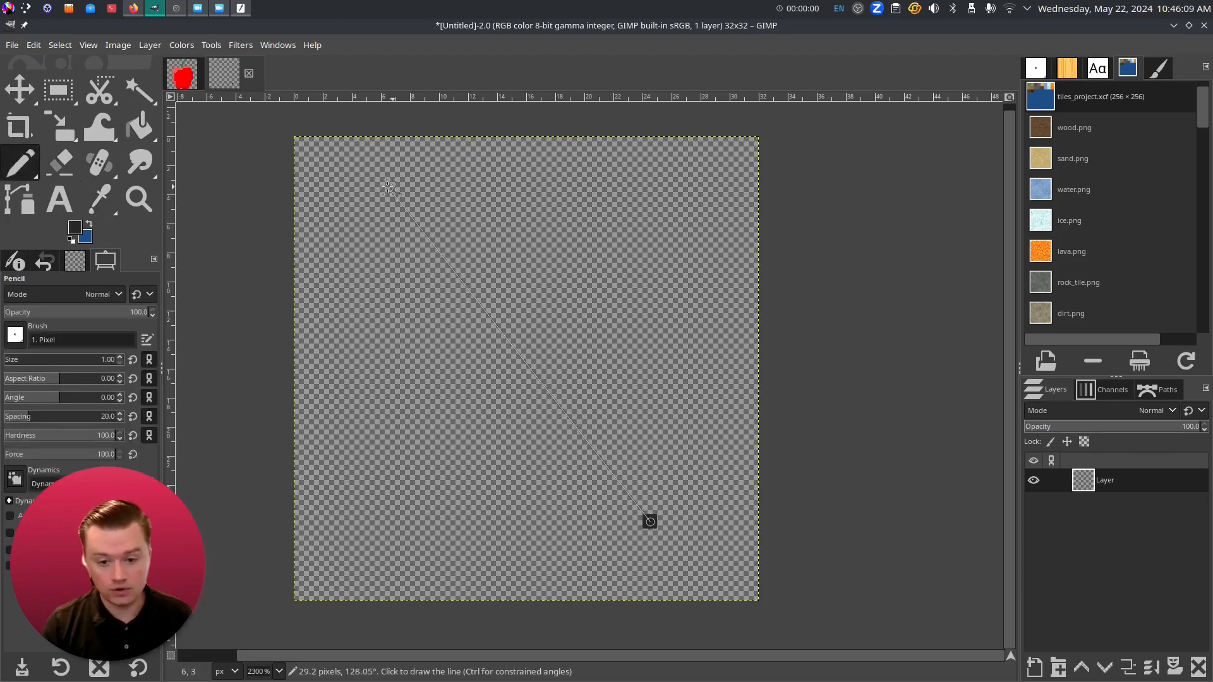
pyautogui.keyDown('shift'); pyautogui.click(330, 201); pyautogui.keyUp('shift')
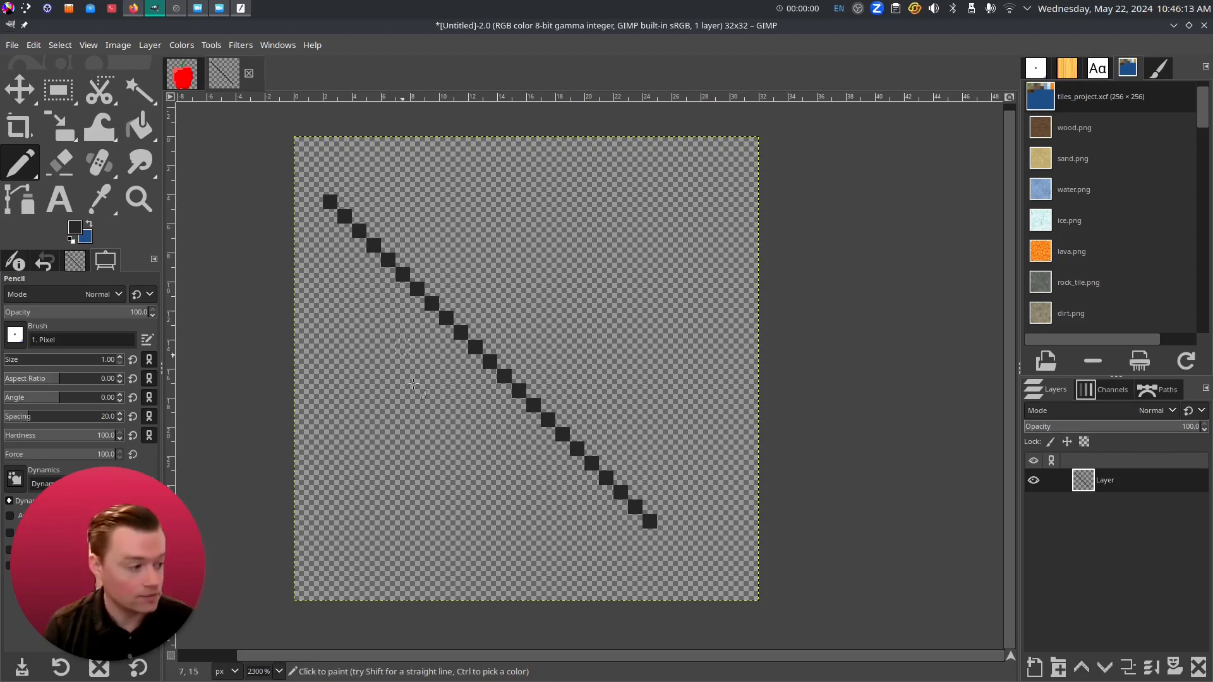
pyautogui.keyDown('shift'); pyautogui.click(331, 160); pyautogui.keyUp('shift')
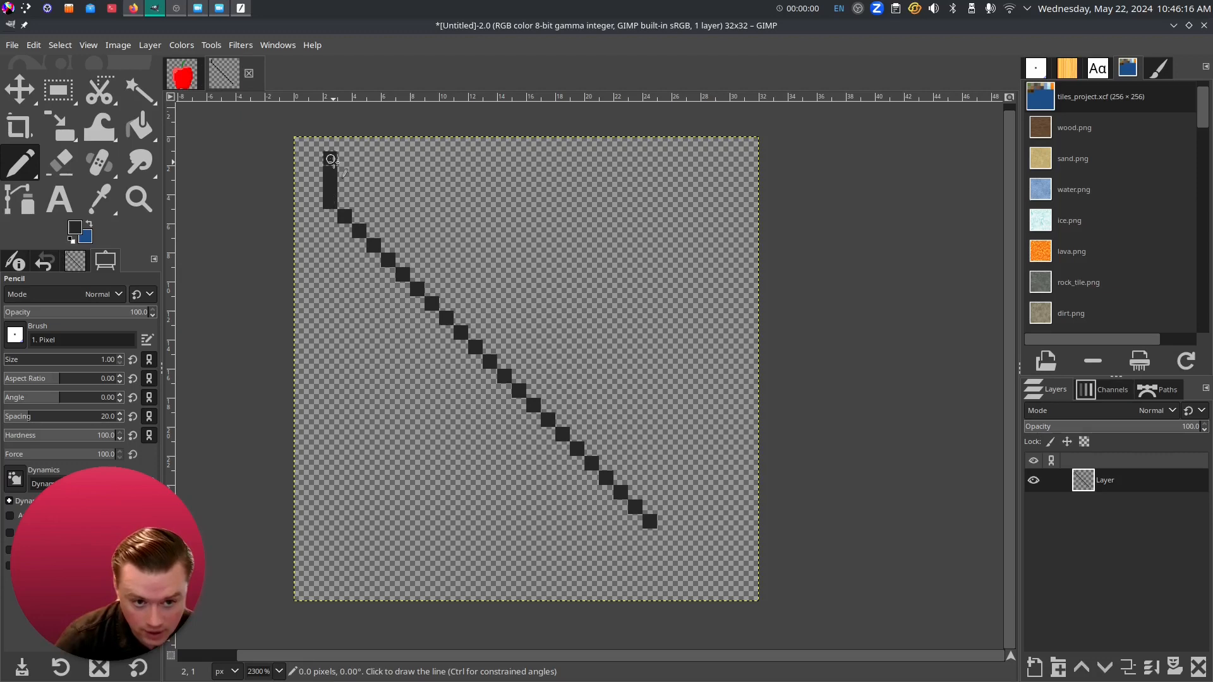
pyautogui.keyDown('shift'); pyautogui.click(375, 161); pyautogui.keyUp('shift')
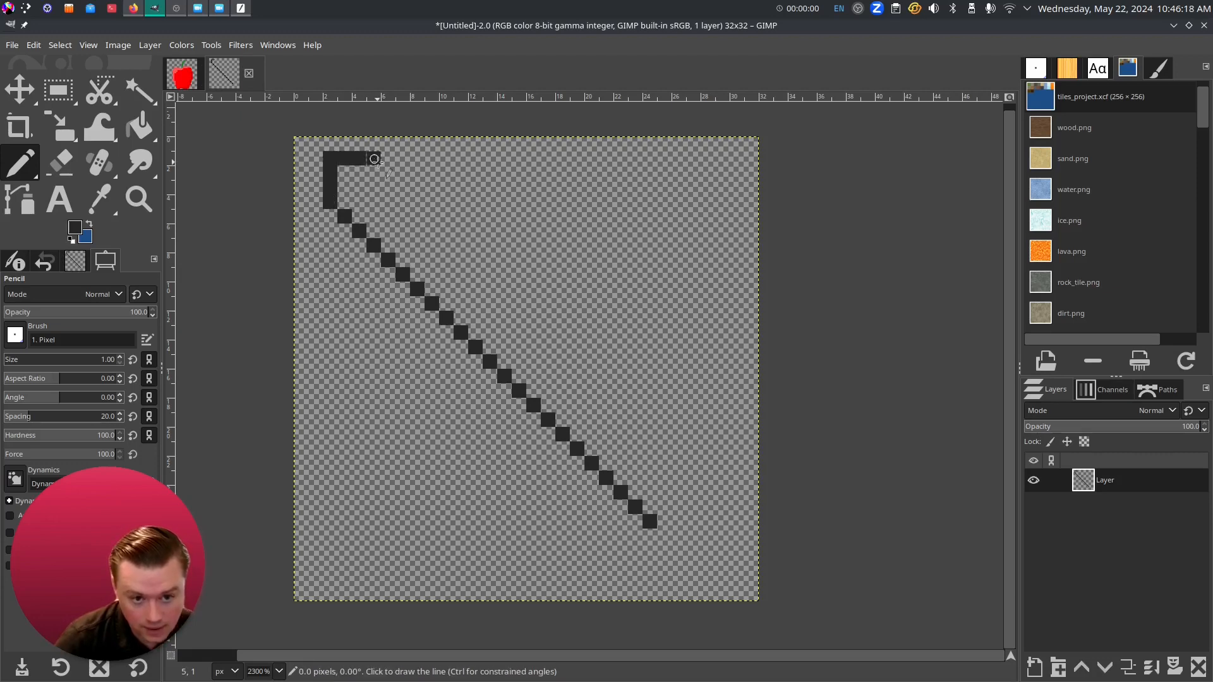
# - Draw the blade's second diagonal edge, redoing it until correctly placed
pyautogui.keyDown('shift'); pyautogui.click(693, 492); pyautogui.keyUp('shift')
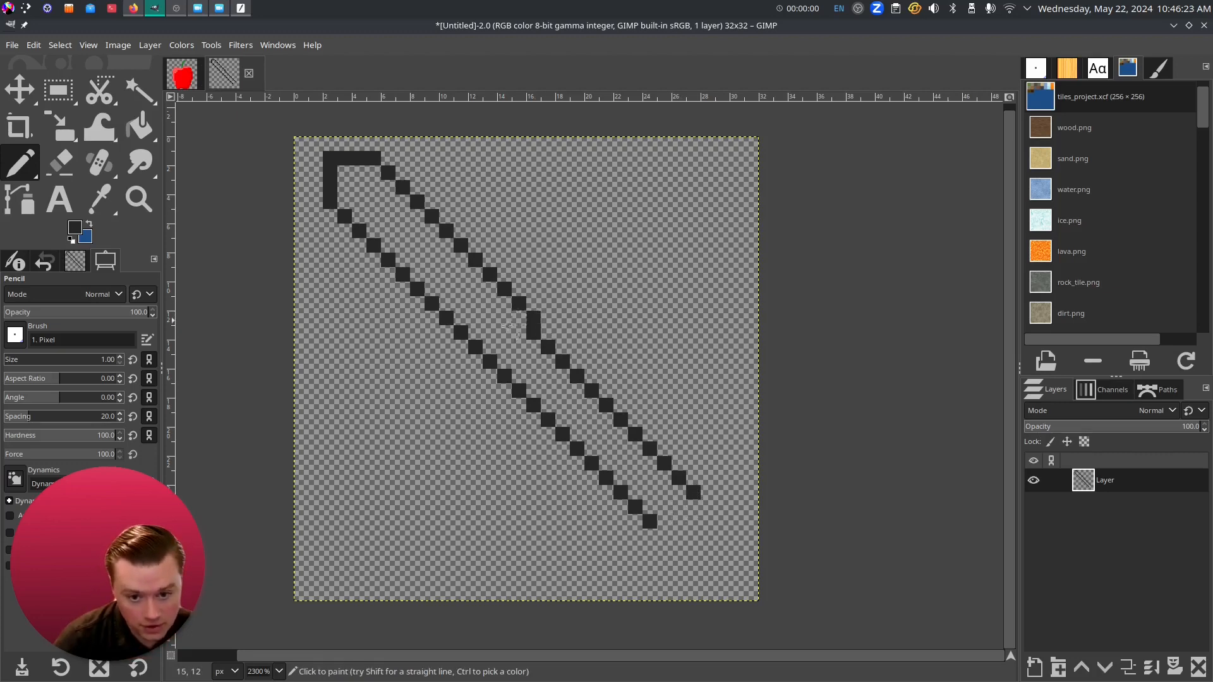
pyautogui.press('ctrl')
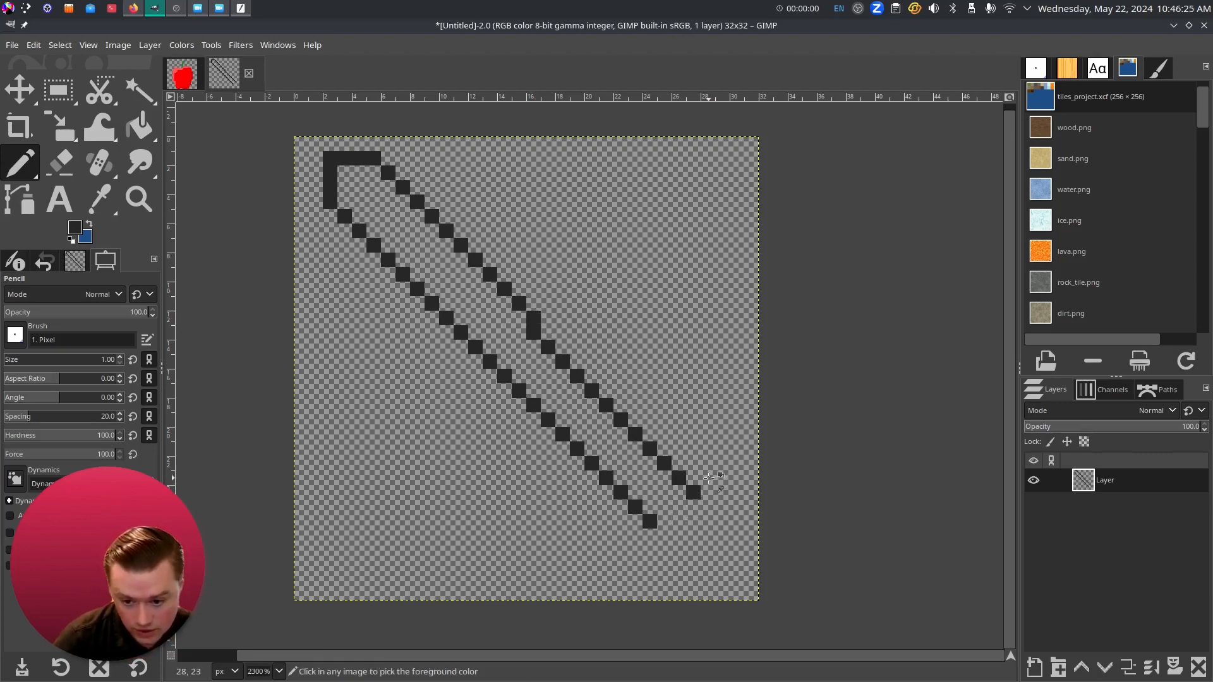
pyautogui.hotkey('ctrl', 'z')
pyautogui.keyDown('shift'); pyautogui.click(708, 478); pyautogui.keyUp('shift')
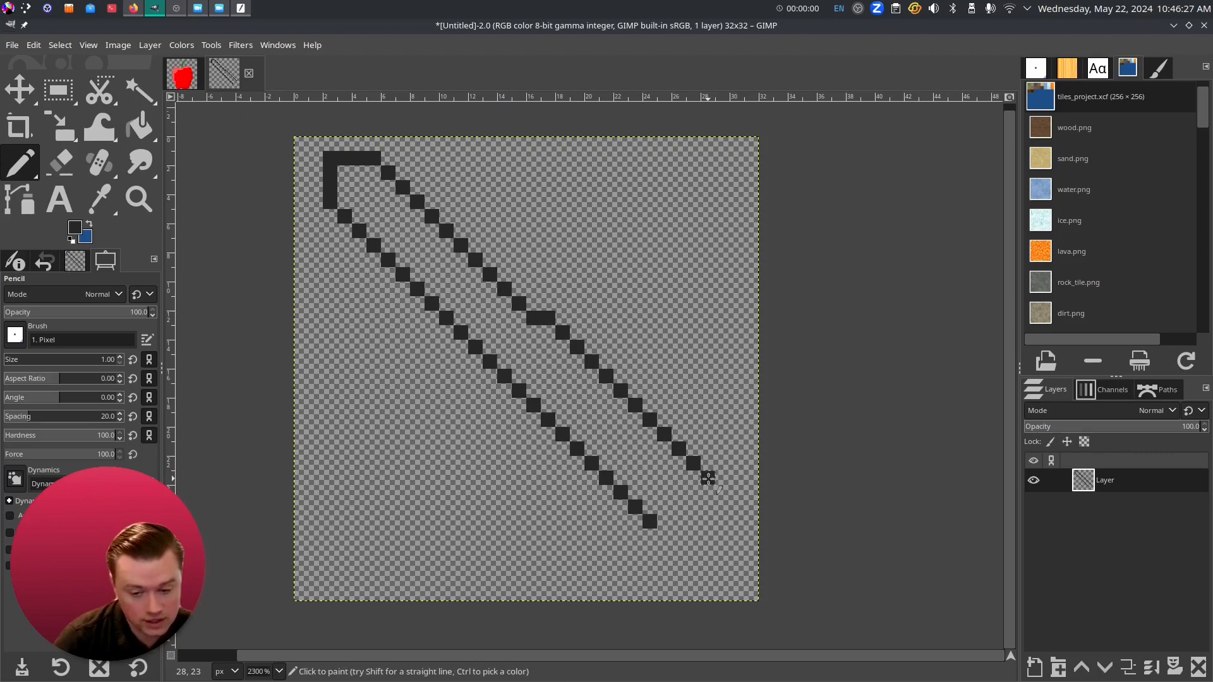
pyautogui.hotkey('ctrl', 'z')
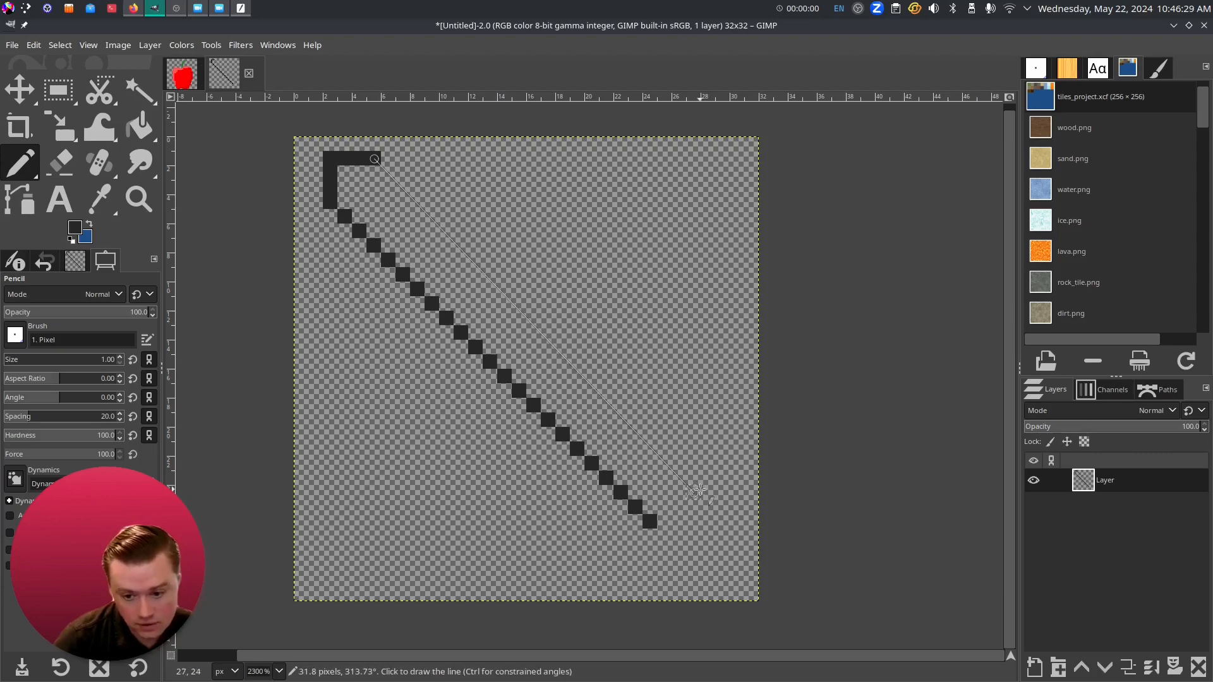
pyautogui.keyDown('shift'); pyautogui.click(706, 491); pyautogui.keyUp('shift')
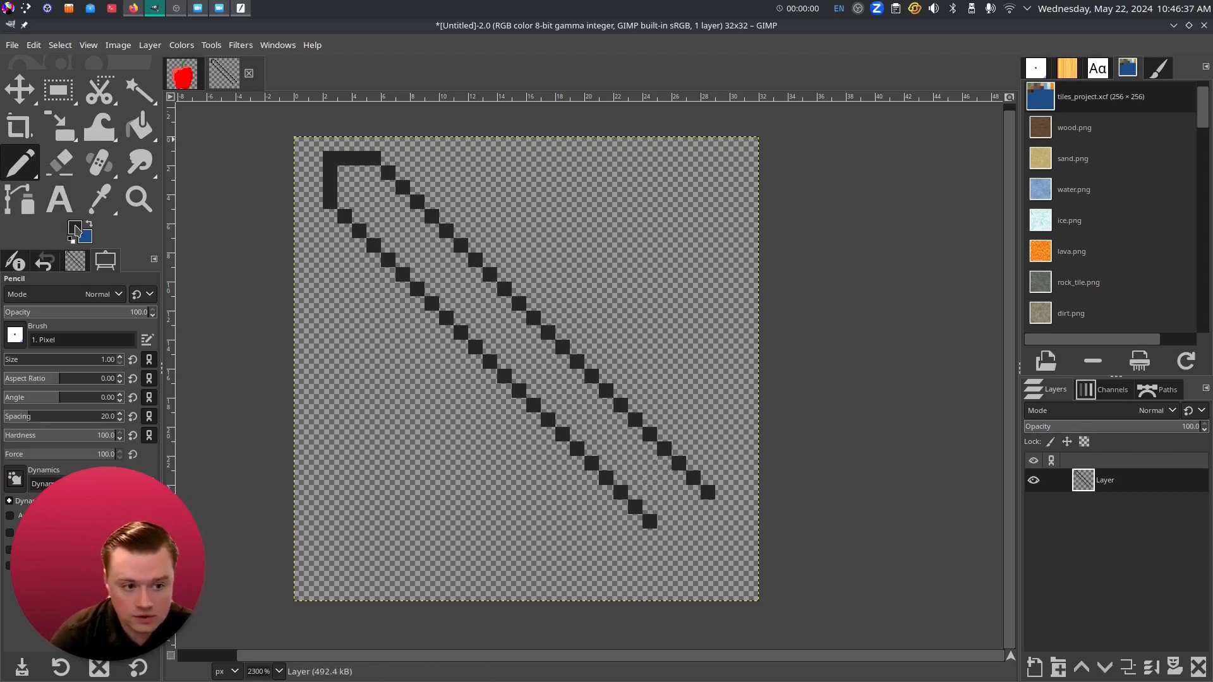
# - Keep the dark grey colour and draw the crossguard's middle section and lower-left diagonal
pyautogui.click(75, 228)
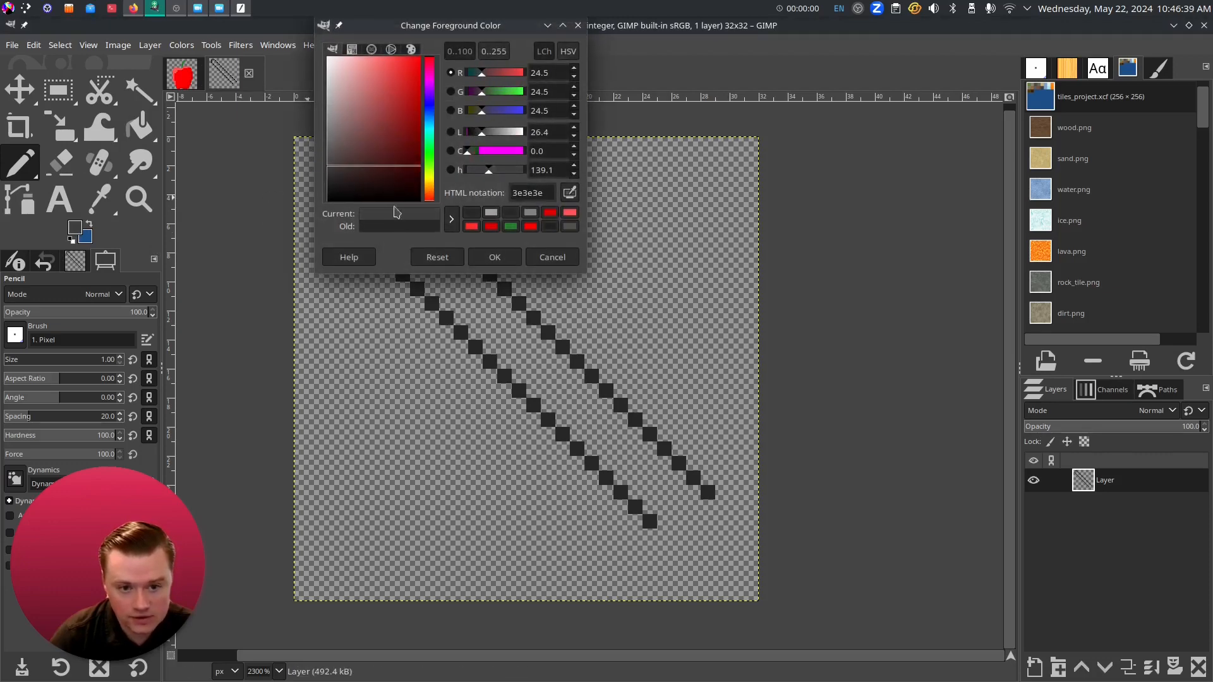
pyautogui.click(495, 257)
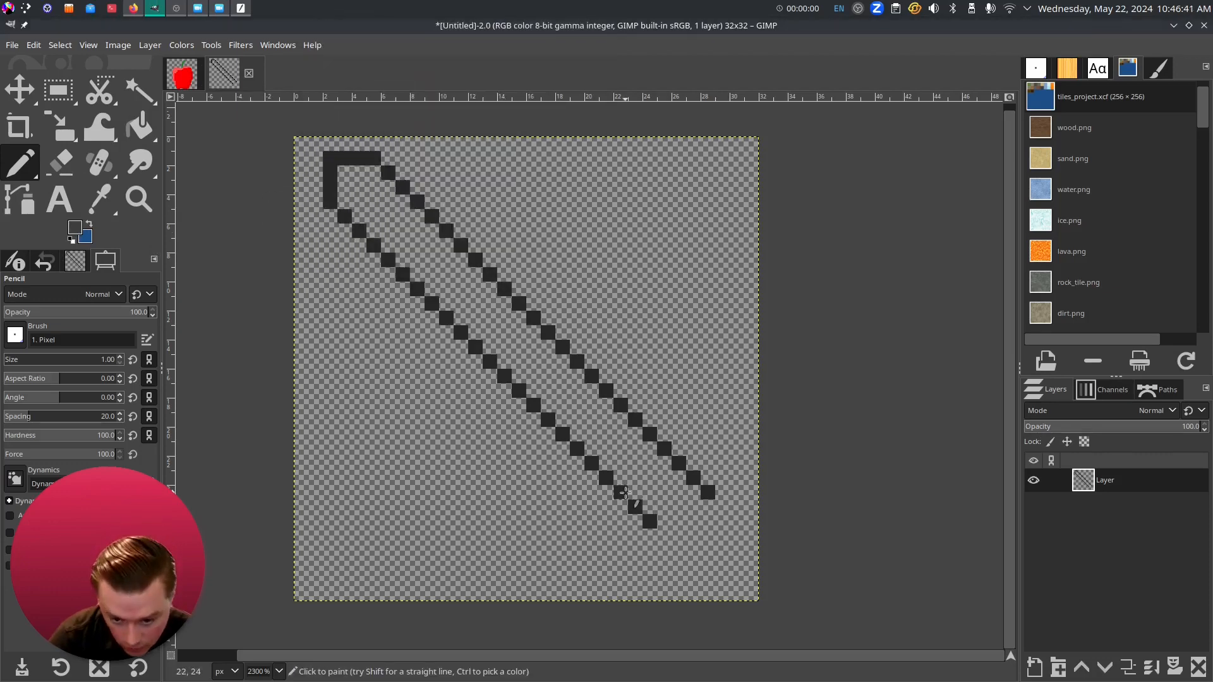
pyautogui.keyDown('shift'); pyautogui.click(664, 449); pyautogui.keyUp('shift')
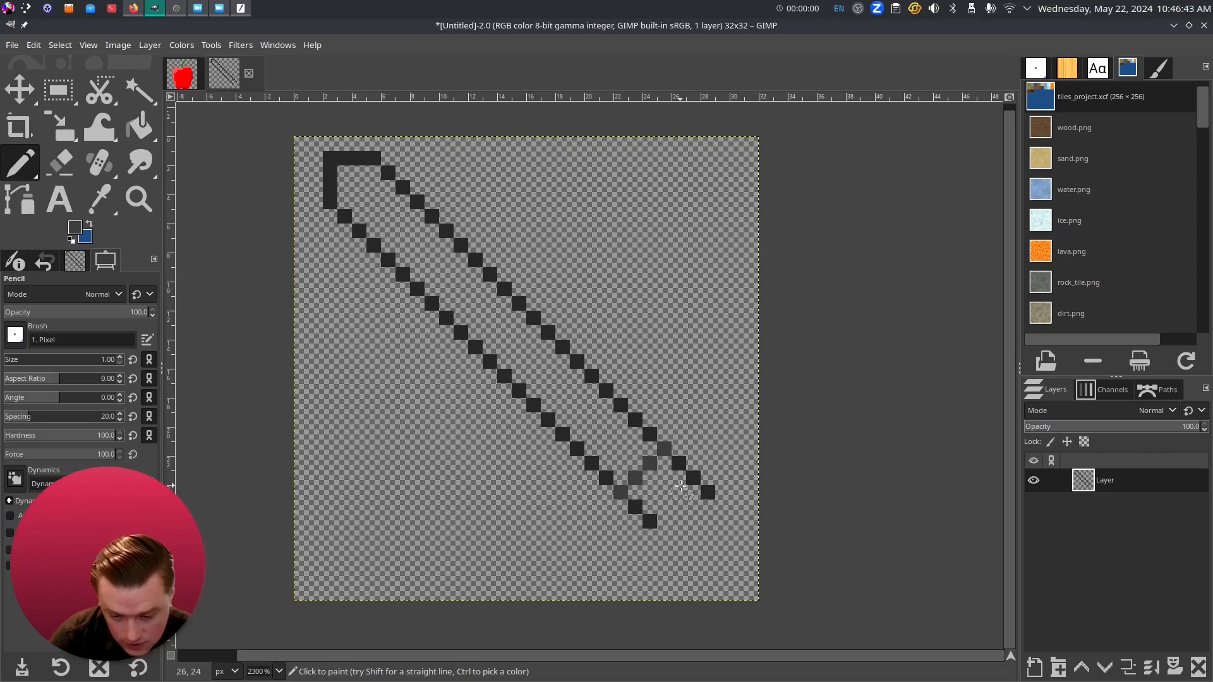
pyautogui.click(620, 496)
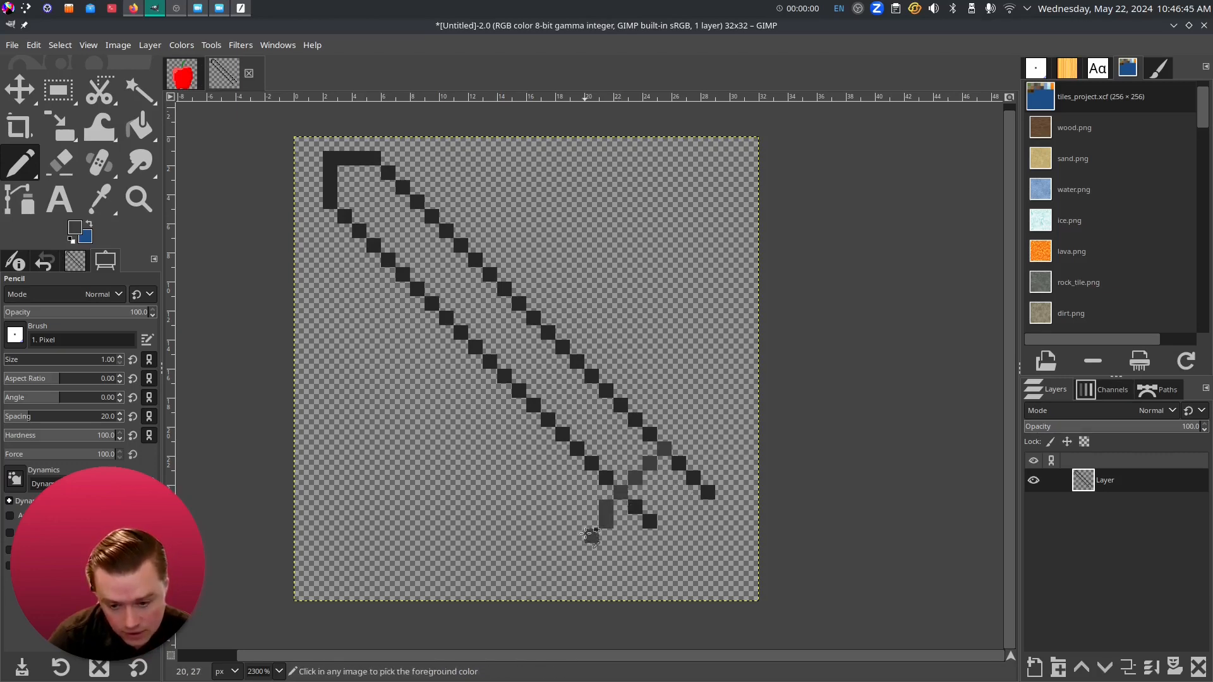
pyautogui.keyDown('shift'); pyautogui.click(577, 539); pyautogui.keyUp('shift')
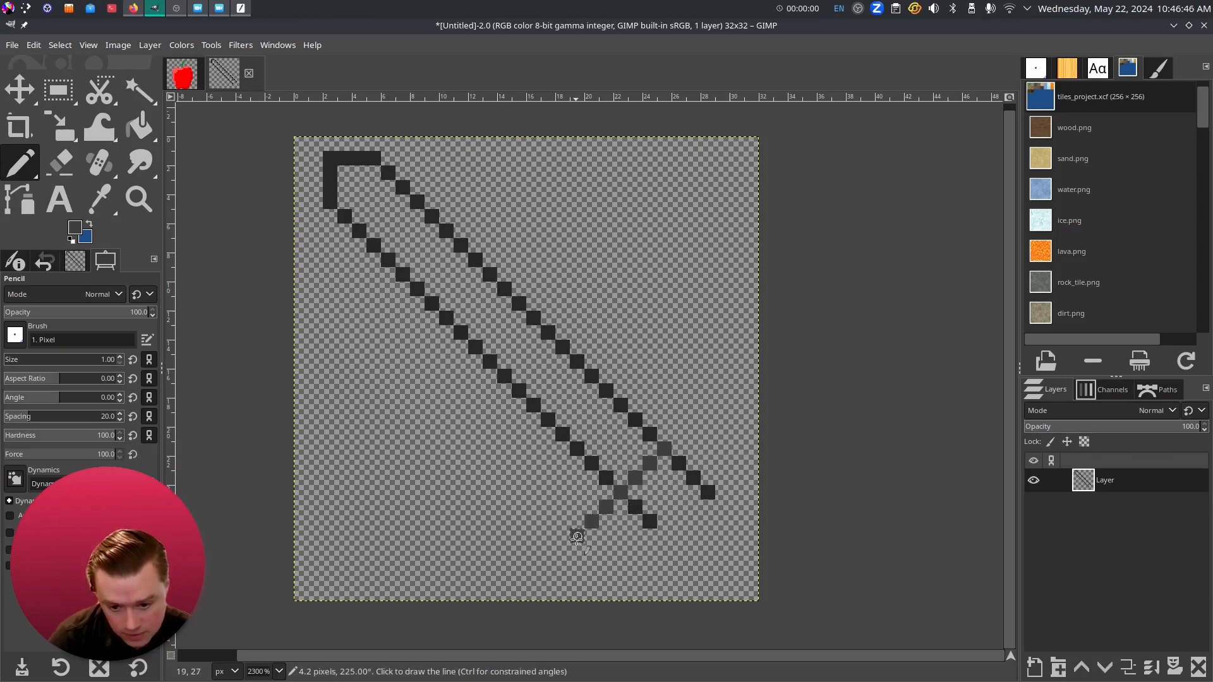
# - Draw the crossguard's upper-right arm, the pommel's bottom edge and the crossguard tip
pyautogui.click(708, 405)
pyautogui.keyDown('shift'); pyautogui.click(664, 449); pyautogui.keyUp('shift')
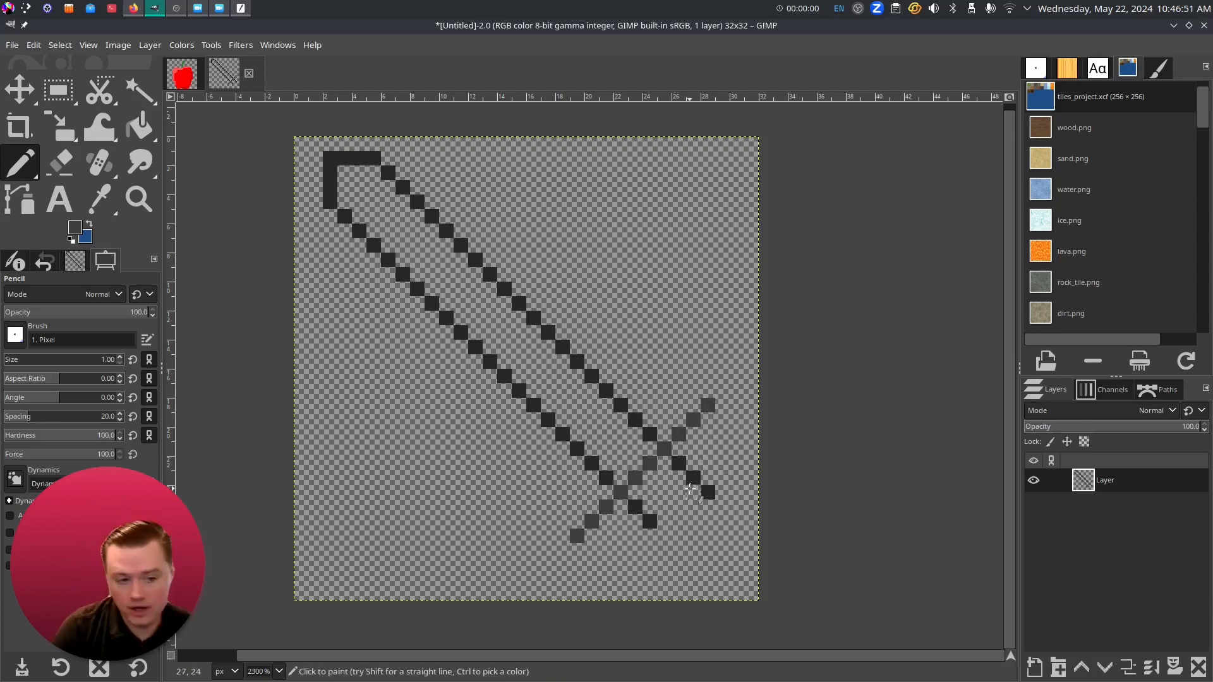
pyautogui.click(576, 545)
pyautogui.keyDown('shift'); pyautogui.click(606, 552); pyautogui.keyUp('shift')
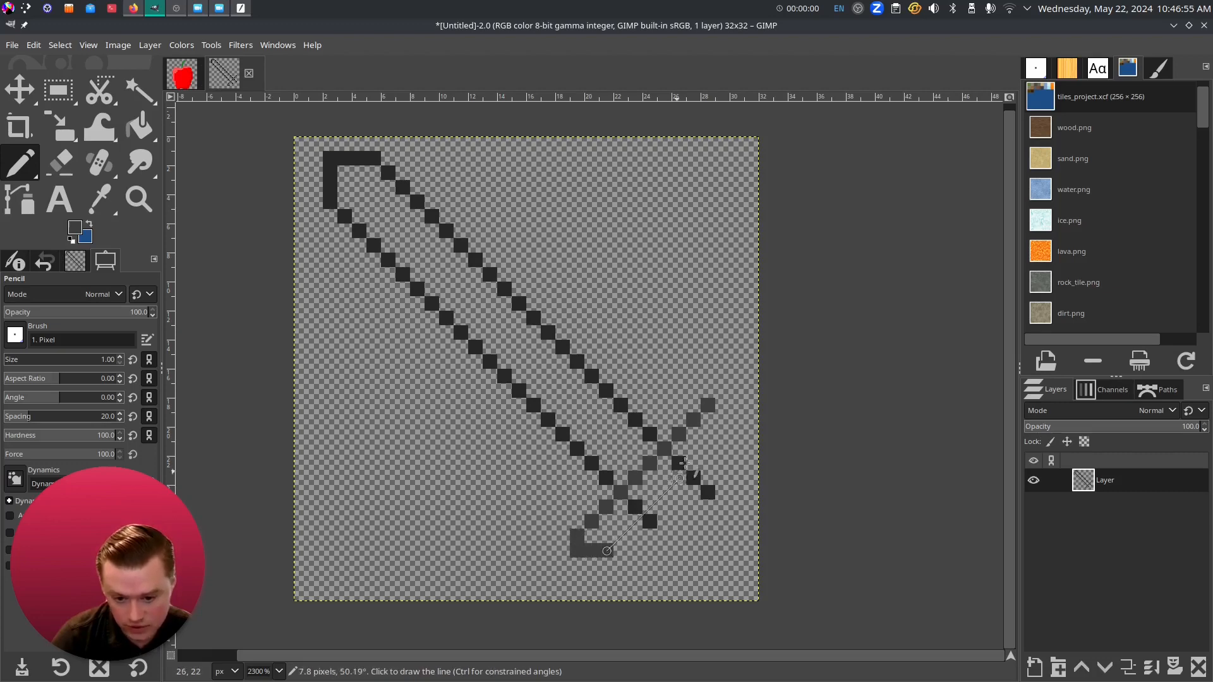
pyautogui.keyDown('shift'); pyautogui.click(726, 447); pyautogui.keyUp('shift')
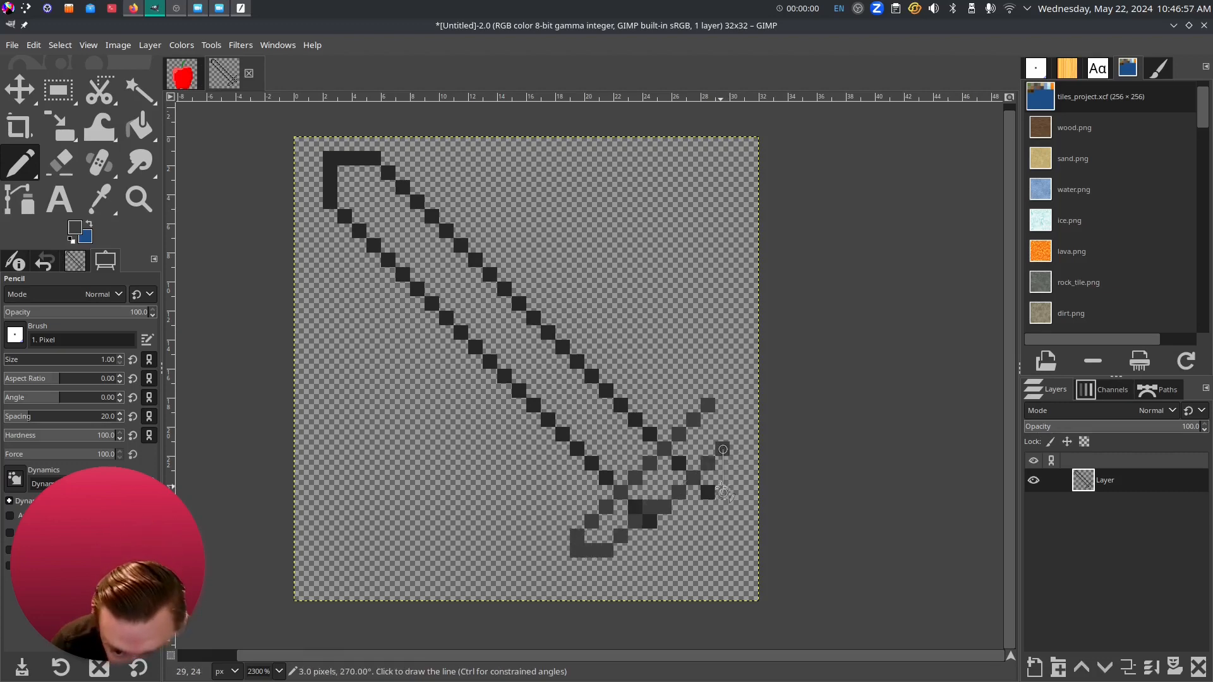
pyautogui.hotkey('ctrl', 'z')
pyautogui.keyDown('shift'); pyautogui.click(724, 435); pyautogui.keyUp('shift')
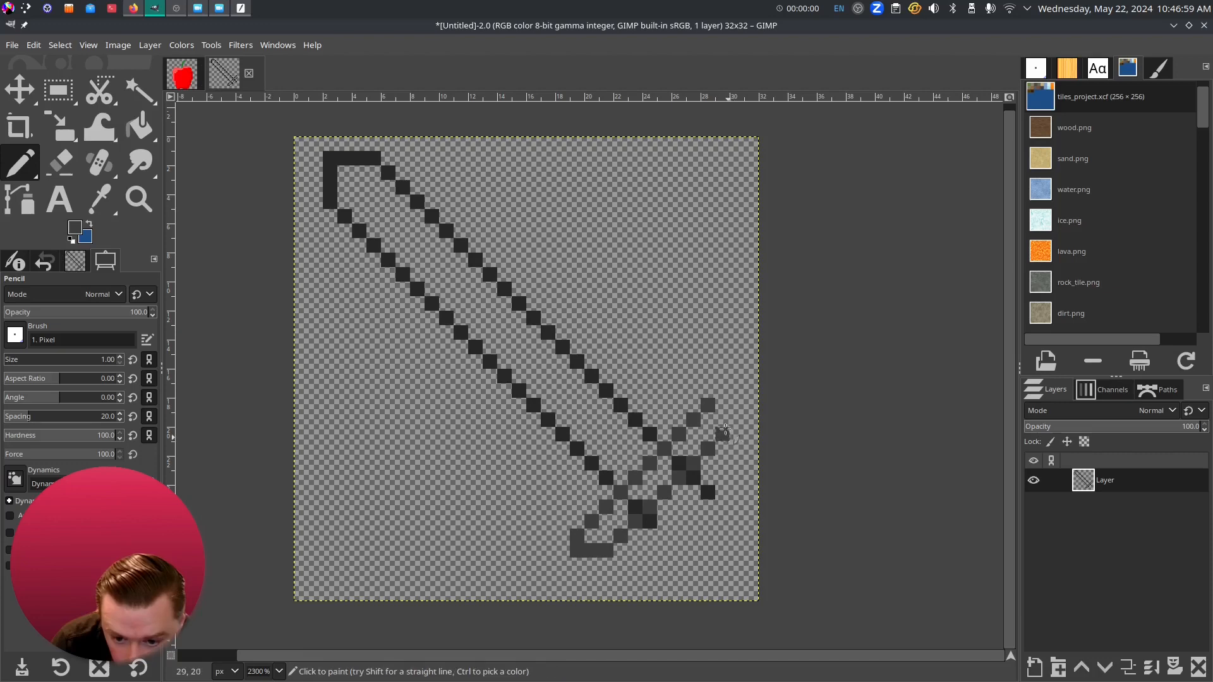
pyautogui.keyDown('shift'); pyautogui.click(725, 405); pyautogui.keyUp('shift')
# - Fill the hilt and draw diagonal rows of the crossguard's lower-right arm
pyautogui.keyDown('shift'); pyautogui.click(594, 524); pyautogui.keyUp('shift')
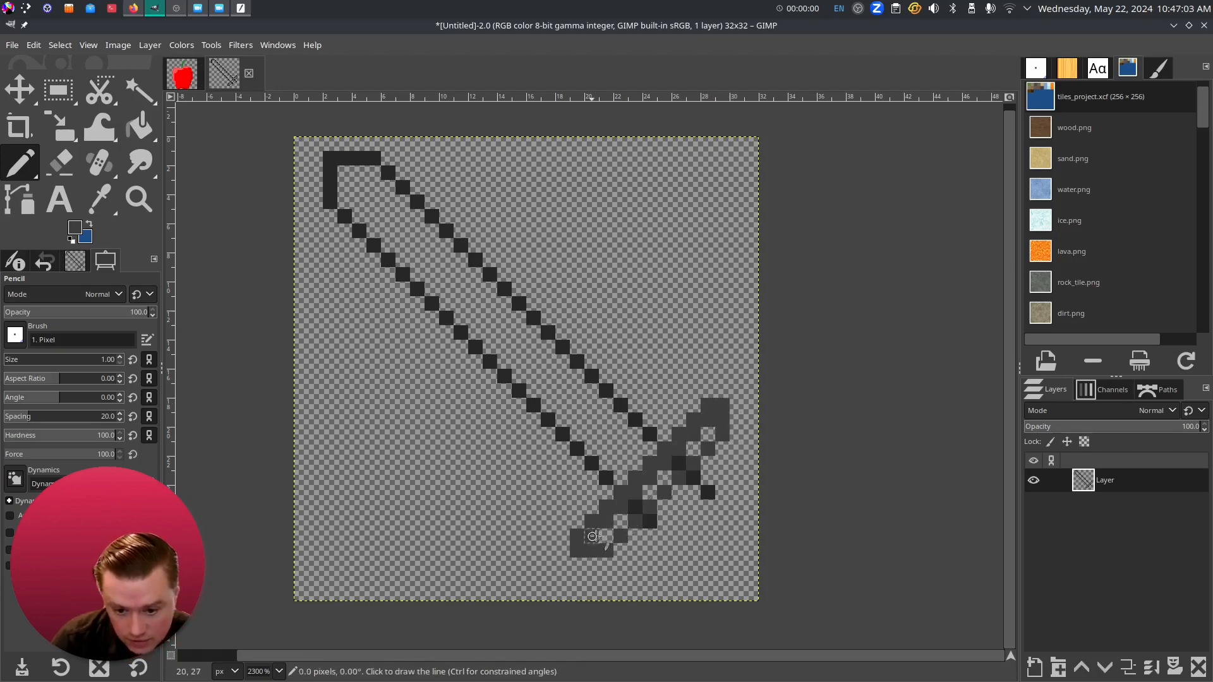
pyautogui.keyDown('shift'); pyautogui.click(712, 434); pyautogui.keyUp('shift')
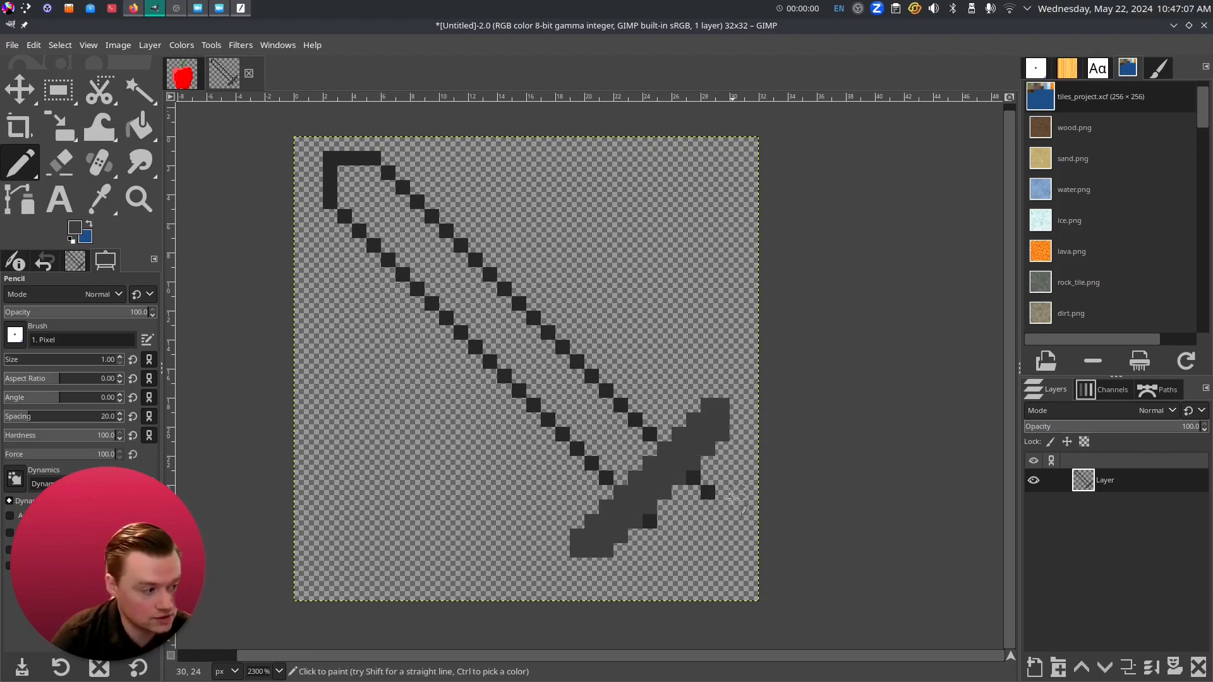
pyautogui.click(694, 478)
pyautogui.keyDown('shift'); pyautogui.click(737, 523); pyautogui.keyUp('shift')
pyautogui.click(650, 522)
pyautogui.keyDown('shift'); pyautogui.click(693, 564); pyautogui.keyUp('shift')
pyautogui.click(664, 508)
pyautogui.keyDown('shift'); pyautogui.click(709, 551); pyautogui.keyUp('shift')
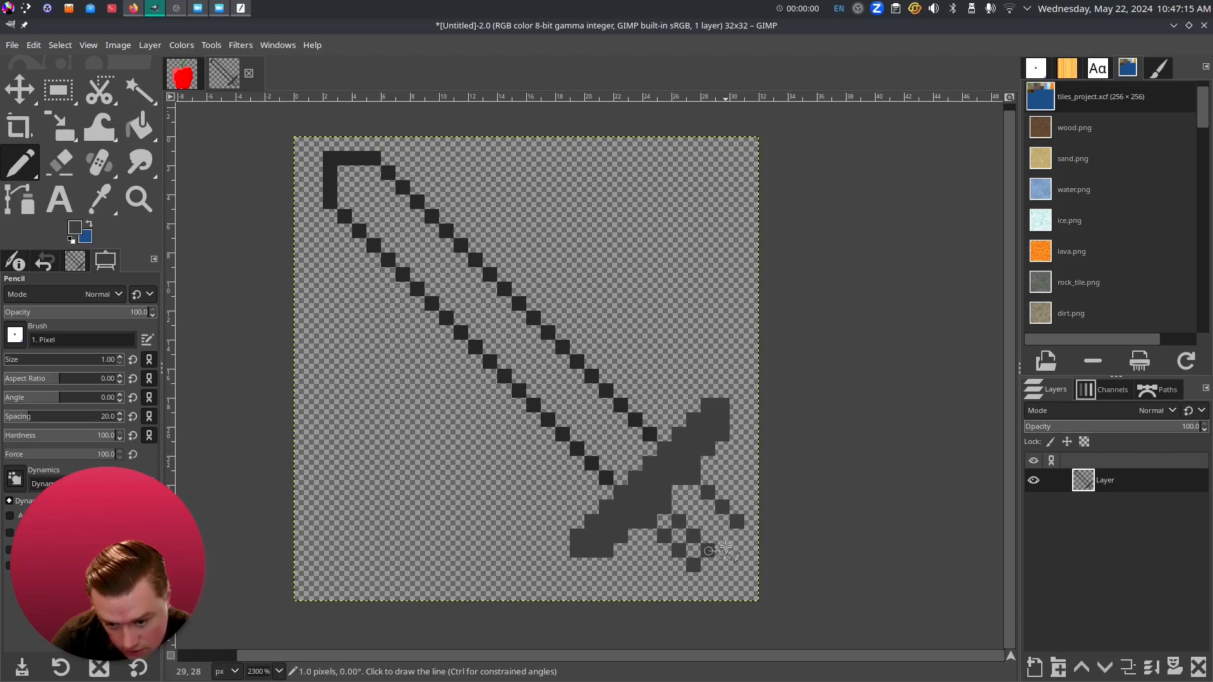
pyautogui.keyDown('shift'); pyautogui.click(723, 537); pyautogui.keyUp('shift')
# - Fill the remaining gaps in the crossguard arm and beside the hilt
pyautogui.keyDown('shift'); pyautogui.click(679, 508); pyautogui.keyUp('shift')
pyautogui.keyDown('shift'); pyautogui.click(710, 538); pyautogui.keyUp('shift')
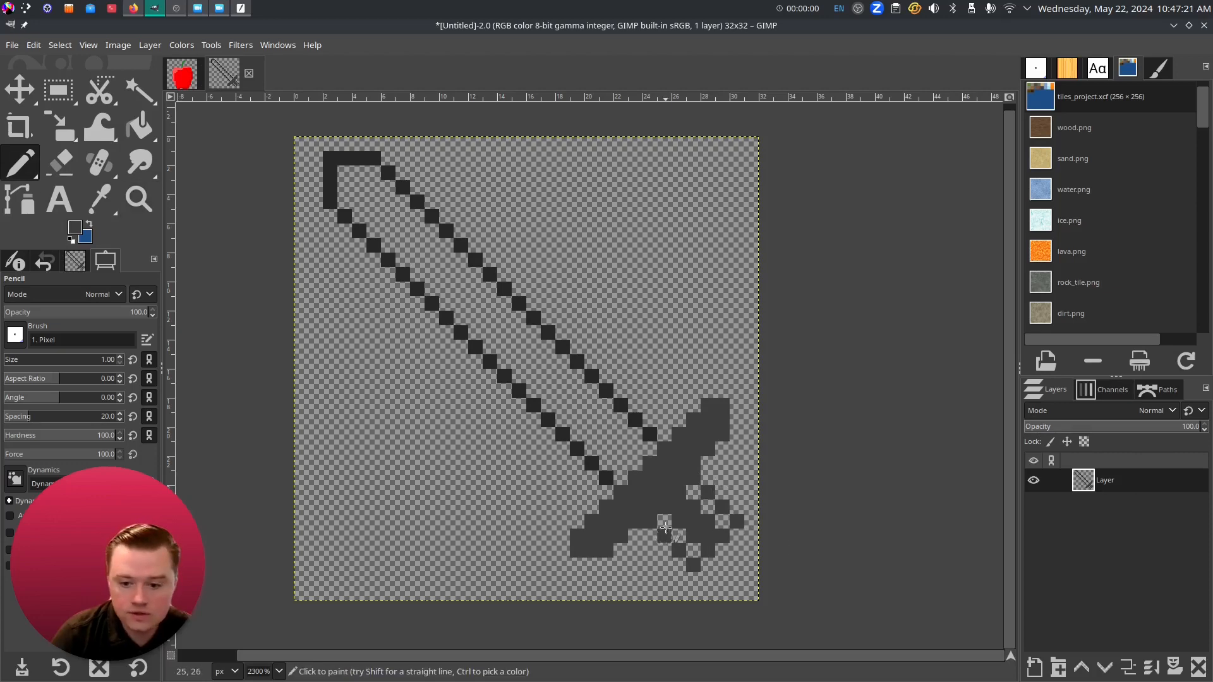
pyautogui.click(663, 523)
pyautogui.keyDown('shift'); pyautogui.click(694, 551); pyautogui.keyUp('shift')
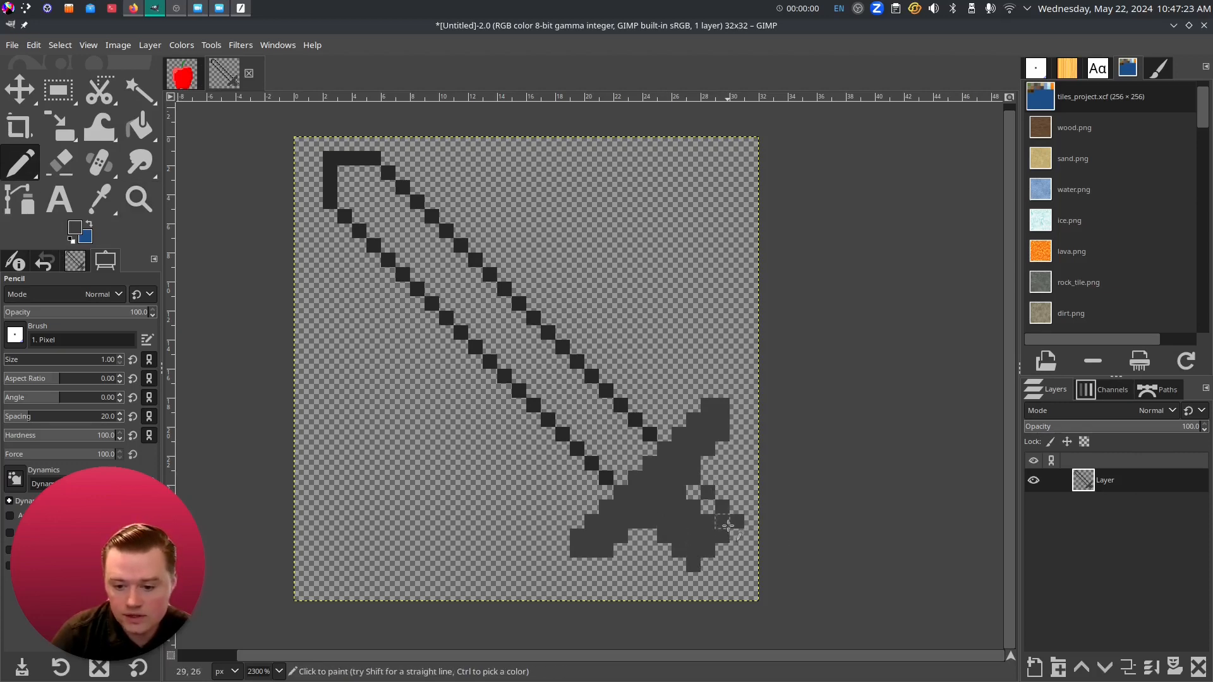
pyautogui.keyDown('shift'); pyautogui.click(679, 481); pyautogui.keyUp('shift')
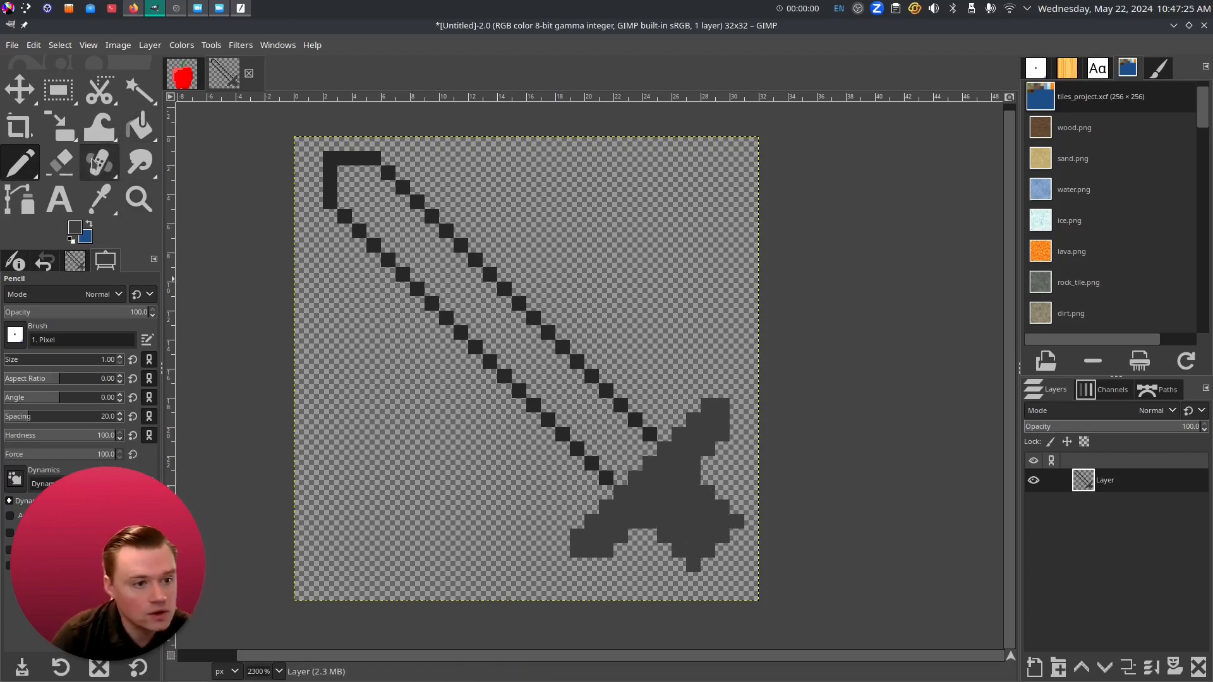
pyautogui.click(60, 162)
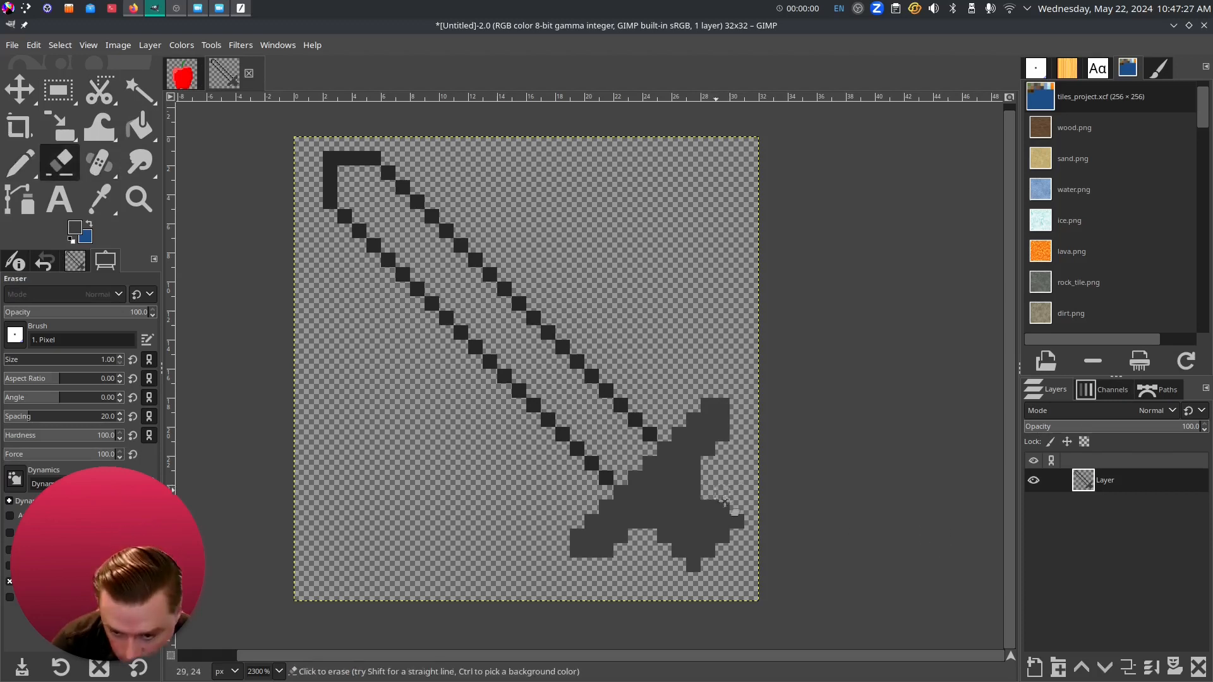
# - Erase stray pixels at the crossguard tip, pommel and hilt
pyautogui.click(737, 522)
pyautogui.click(693, 565)
pyautogui.click(664, 536)
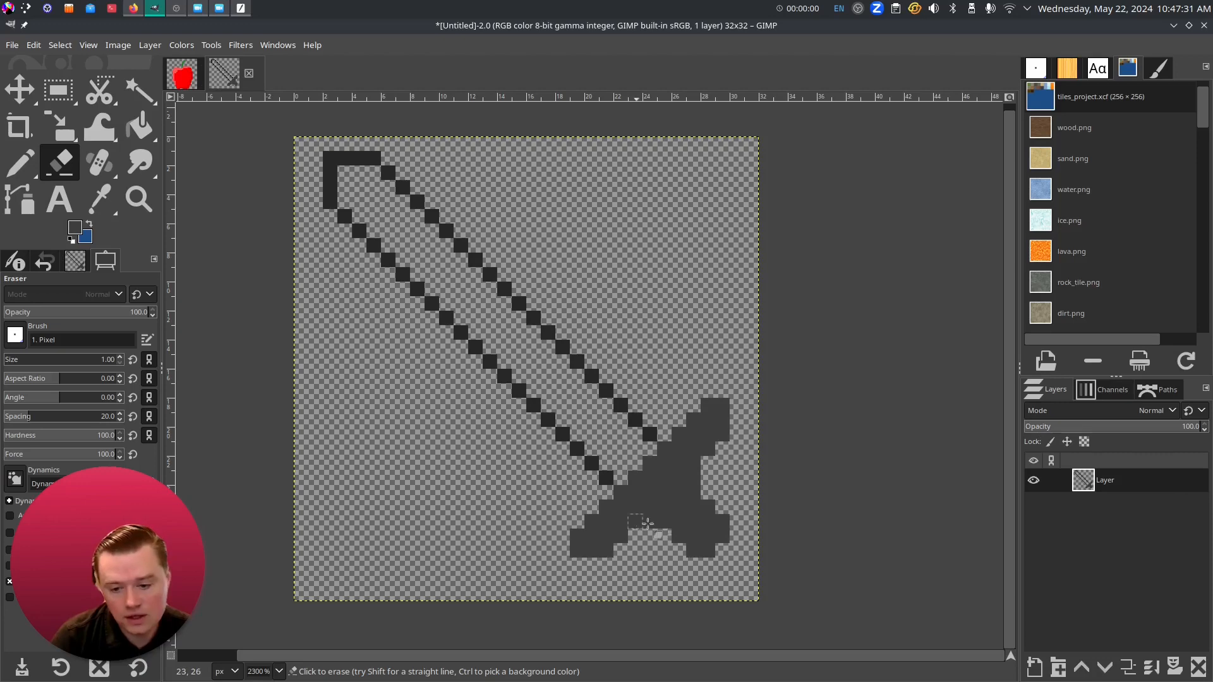
pyautogui.click(695, 477)
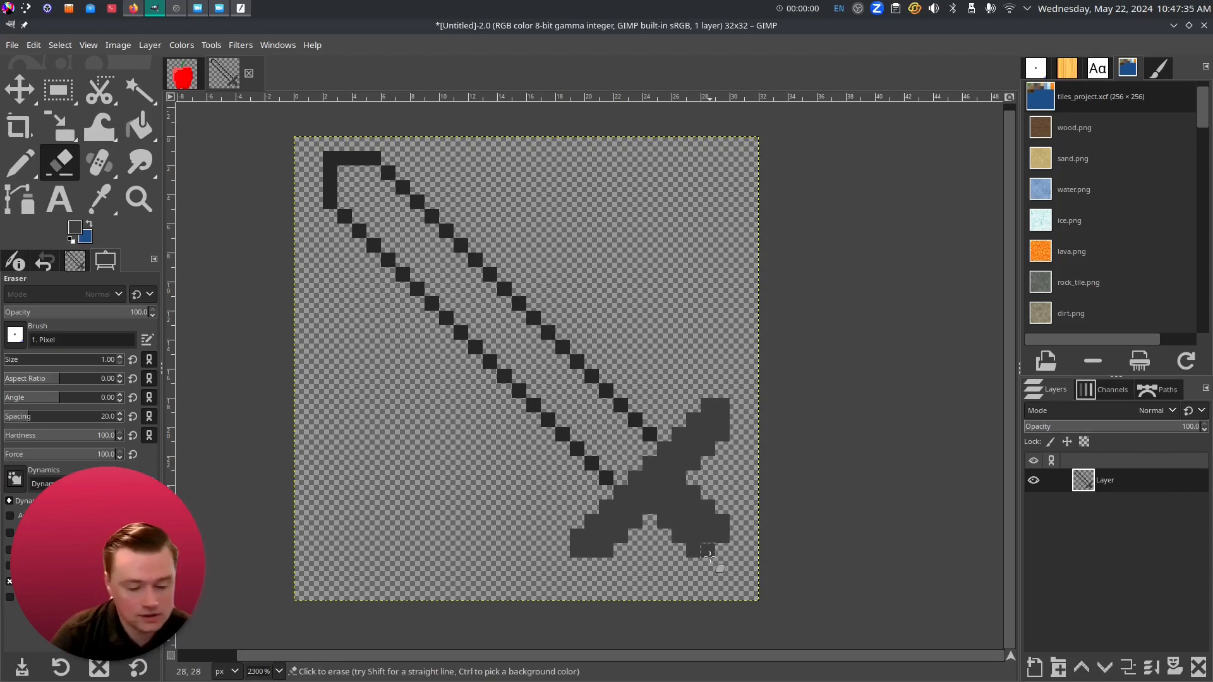
# - Paint grey highlight pixels on the crossguard and a diagonal line on the pommel
pyautogui.click(74, 227)
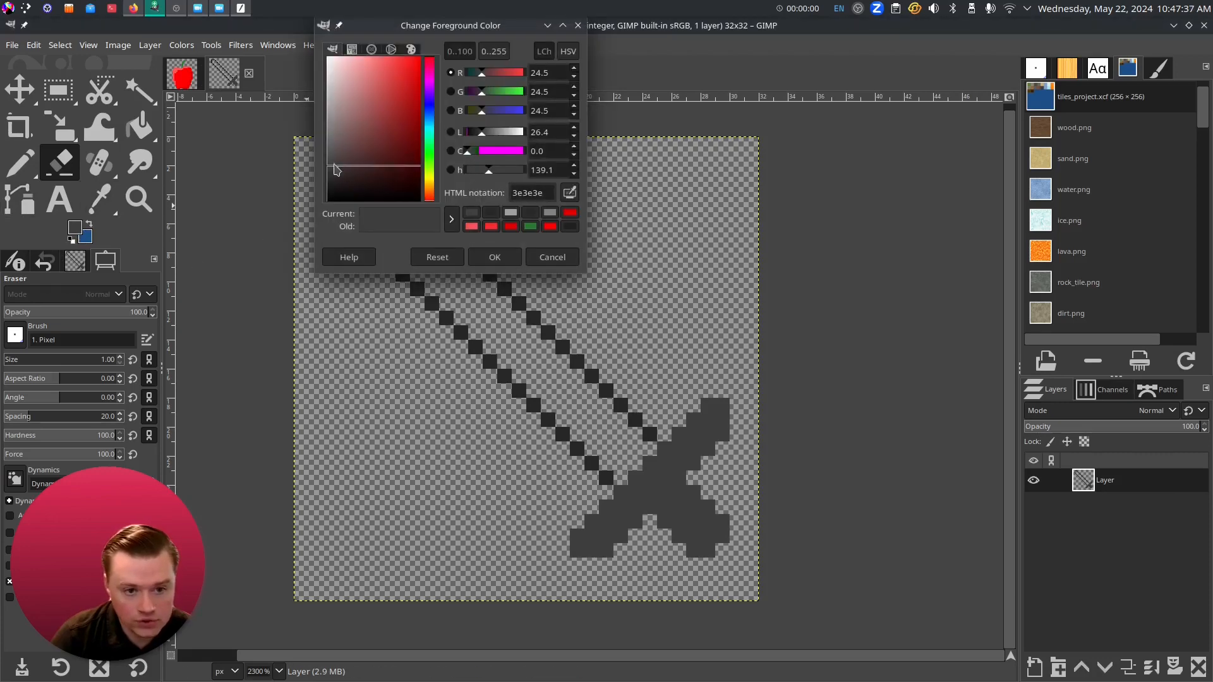
pyautogui.click(495, 257)
pyautogui.click(21, 164)
pyautogui.moveTo(667, 524); pyautogui.dragTo(694, 493)
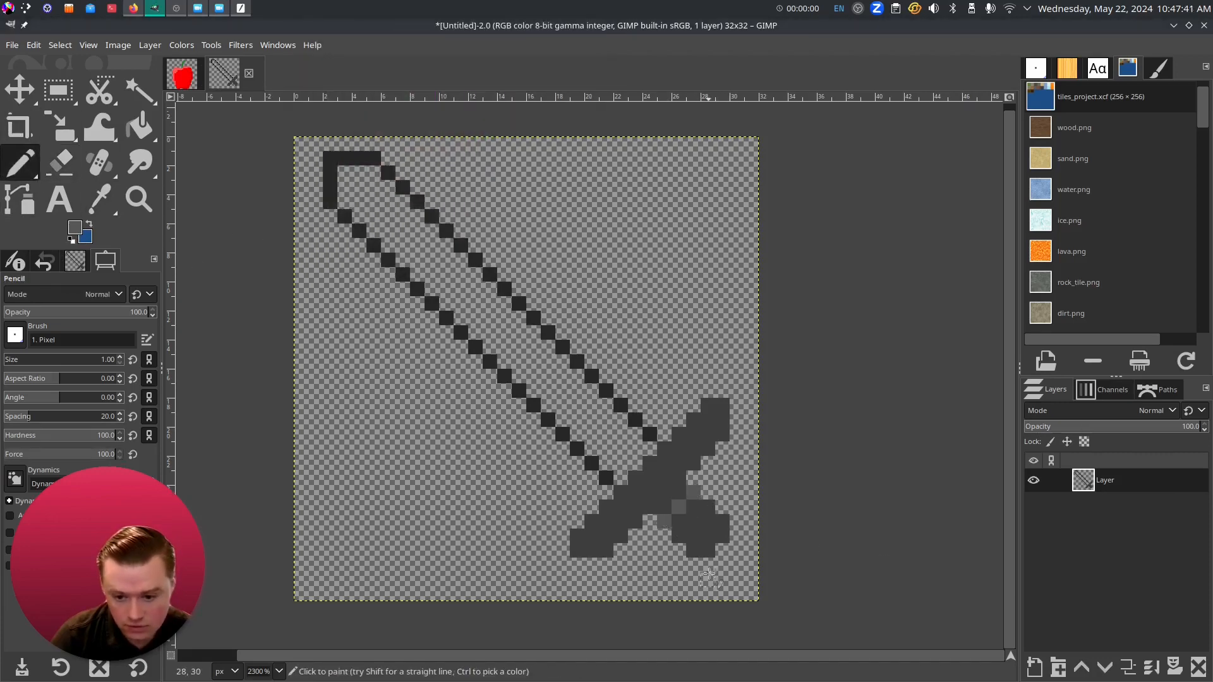
pyautogui.click(695, 548)
pyautogui.keyDown('shift'); pyautogui.click(721, 524); pyautogui.keyUp('shift')
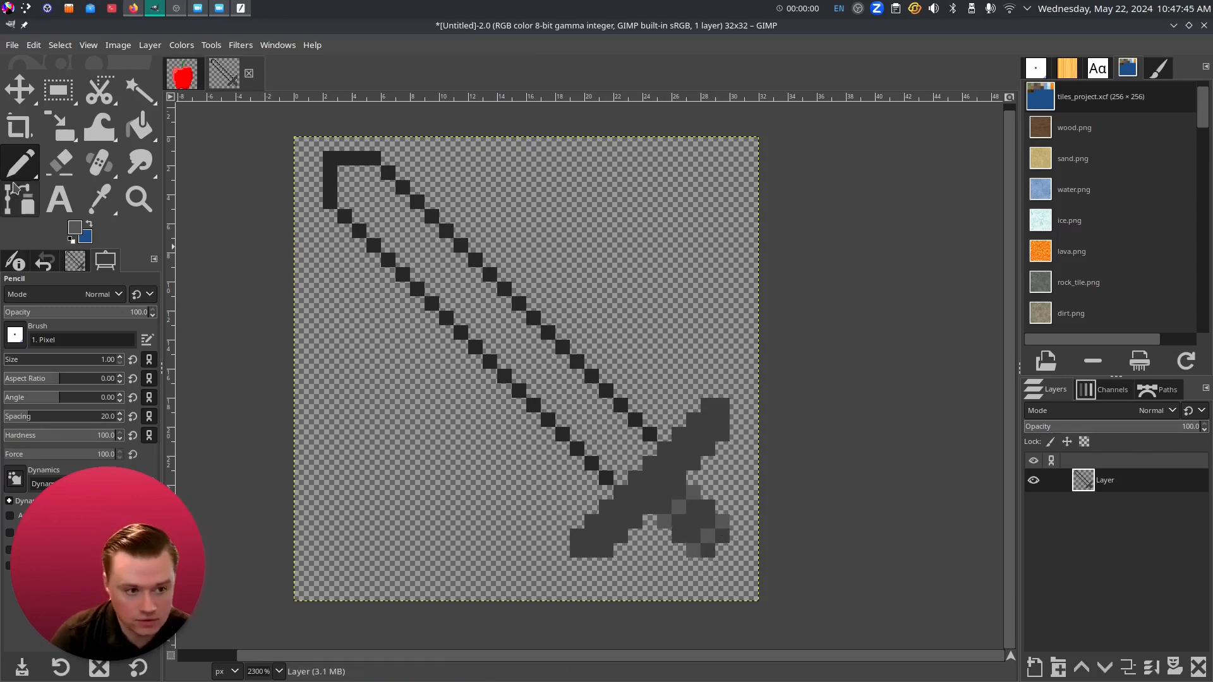
# - Add lighter grey highlight pixels along the crossguard
pyautogui.click(76, 229)
pyautogui.click(339, 137)
pyautogui.click(494, 257)
pyautogui.keyDown('shift'); pyautogui.click(547, 499); pyautogui.keyUp('shift')
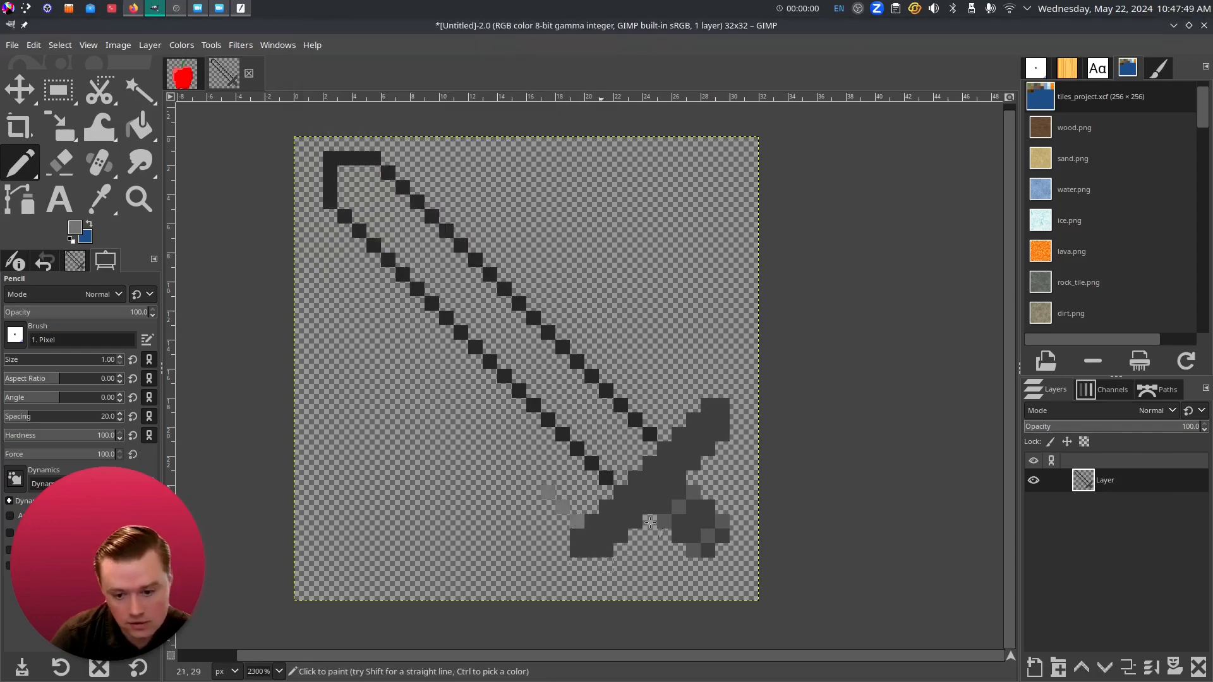
pyautogui.hotkey('ctrl', 'z')
pyautogui.keyDown('shift'); pyautogui.click(606, 493); pyautogui.keyUp('shift')
pyautogui.moveTo(662, 438); pyautogui.dragTo(693, 405)
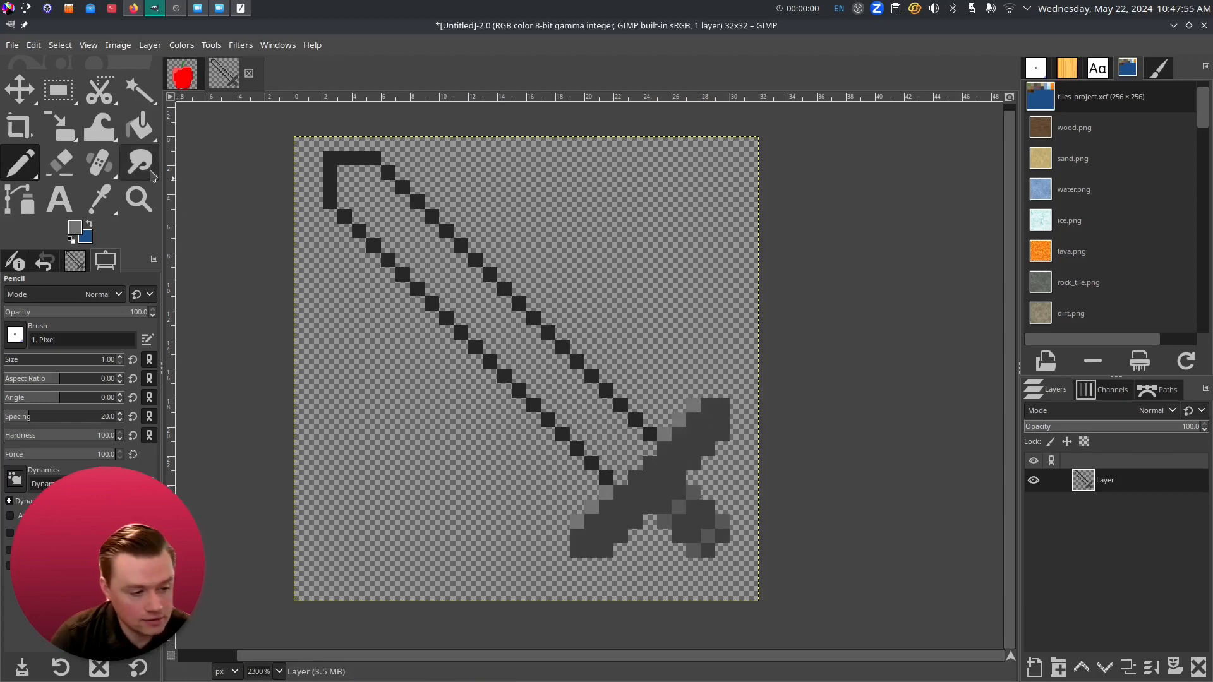
pyautogui.click(608, 536)
pyautogui.click(708, 434)
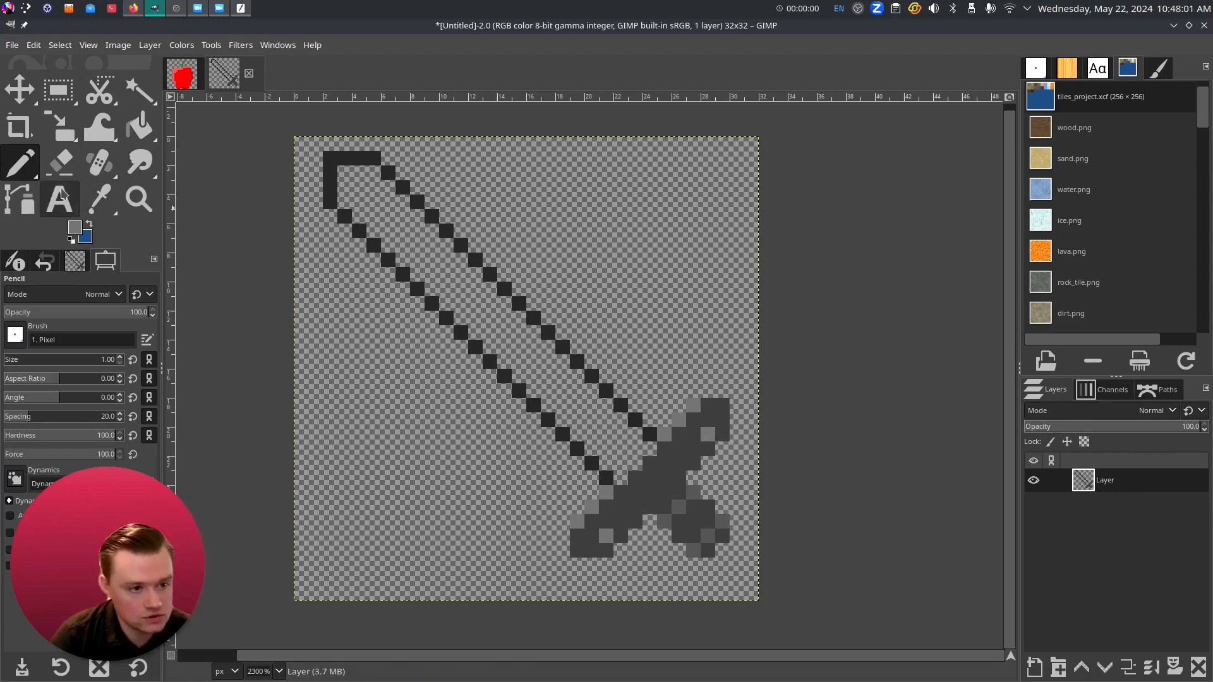
pyautogui.click(99, 200)
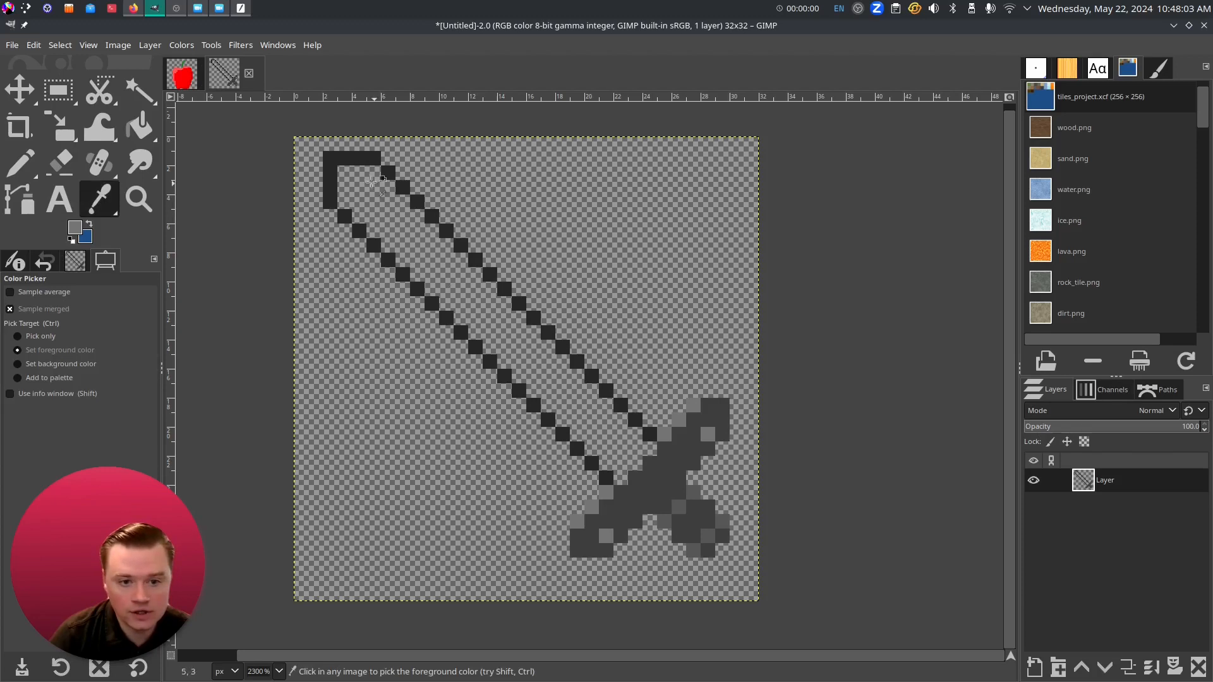
# - Sample the outline colour and bucket-fill the blade's interior
pyautogui.click(341, 168)
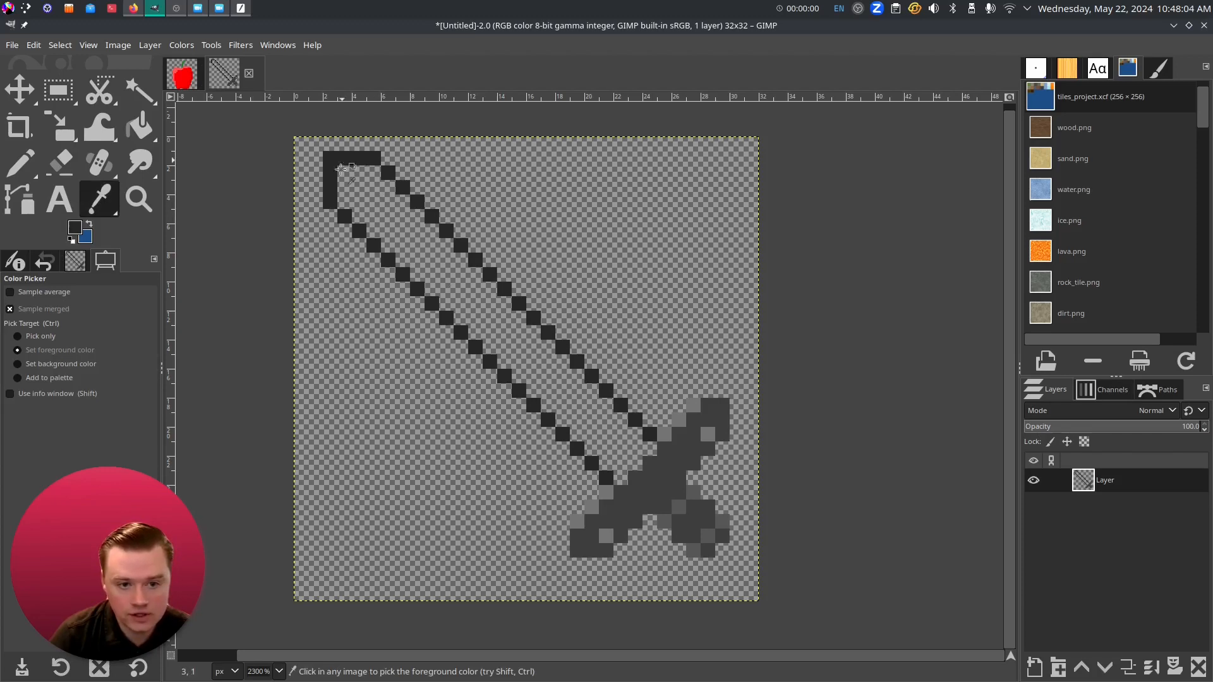
pyautogui.click(139, 127)
pyautogui.click(451, 263)
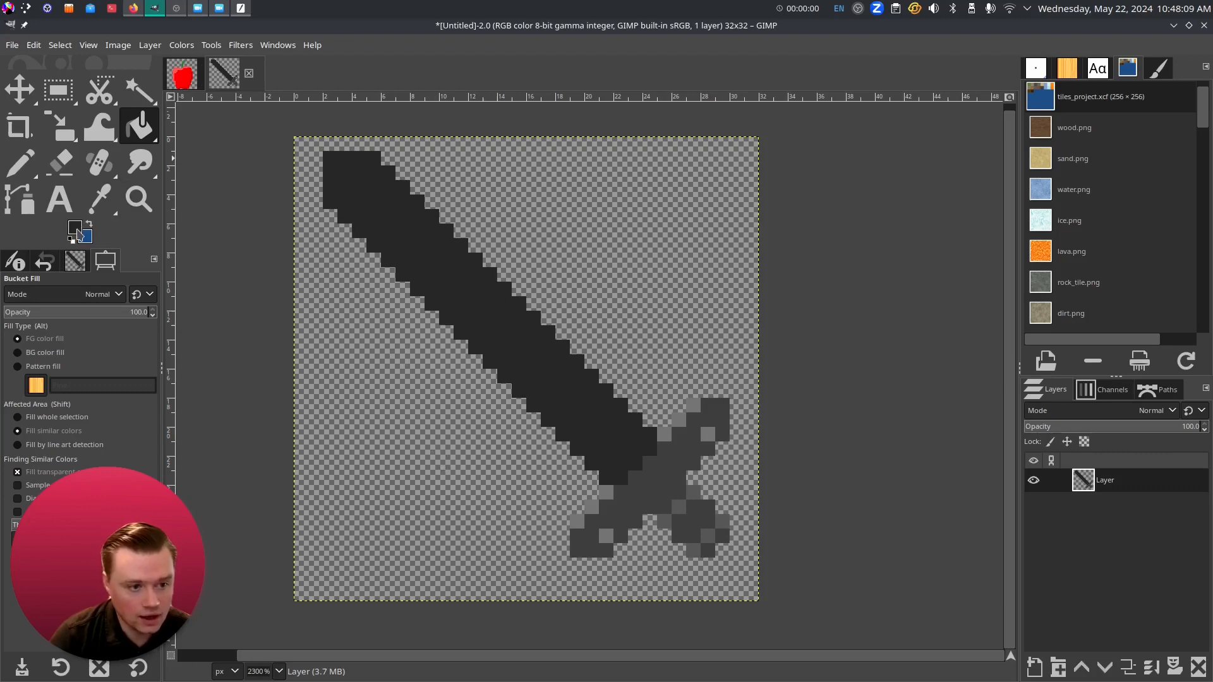
# - Draw two black shadow rows along the blade's lower edge
pyautogui.click(76, 233)
pyautogui.moveTo(346, 174); pyautogui.dragTo(330, 199)
pyautogui.click(494, 257)
pyautogui.click(36, 169)
pyautogui.click(606, 478)
pyautogui.keyDown('shift'); pyautogui.click(329, 214); pyautogui.keyUp('shift')
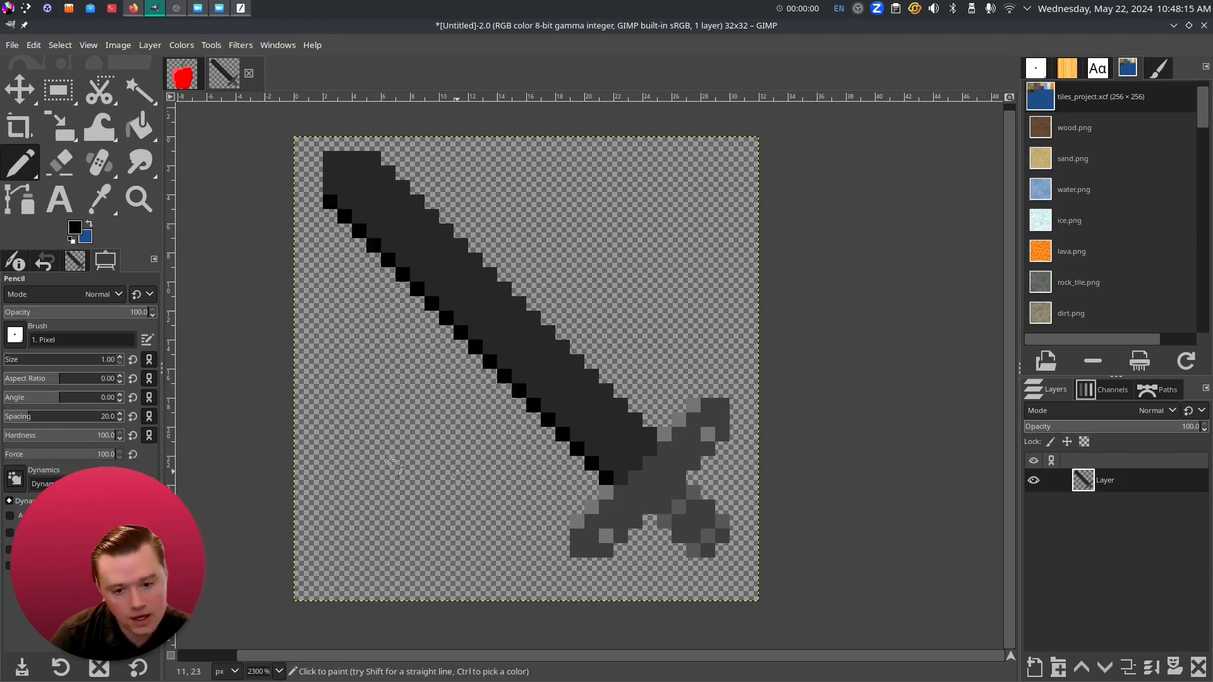
pyautogui.click(621, 478)
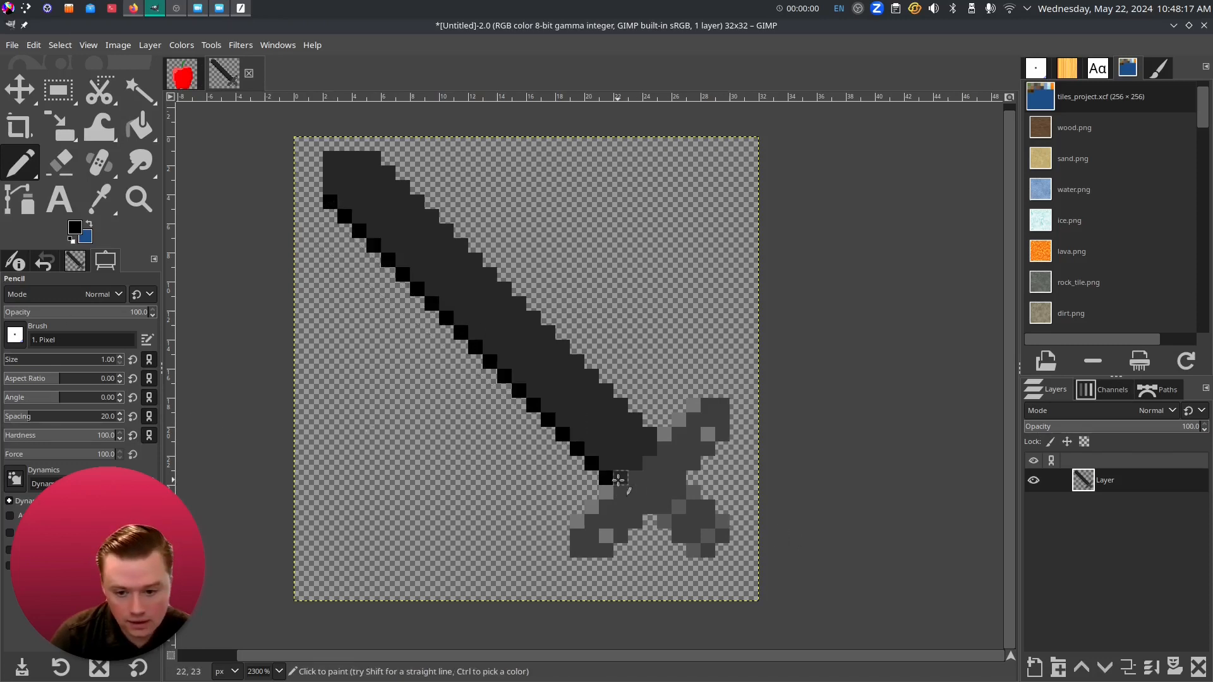
pyautogui.keyDown('shift'); pyautogui.click(331, 190); pyautogui.keyUp('shift')
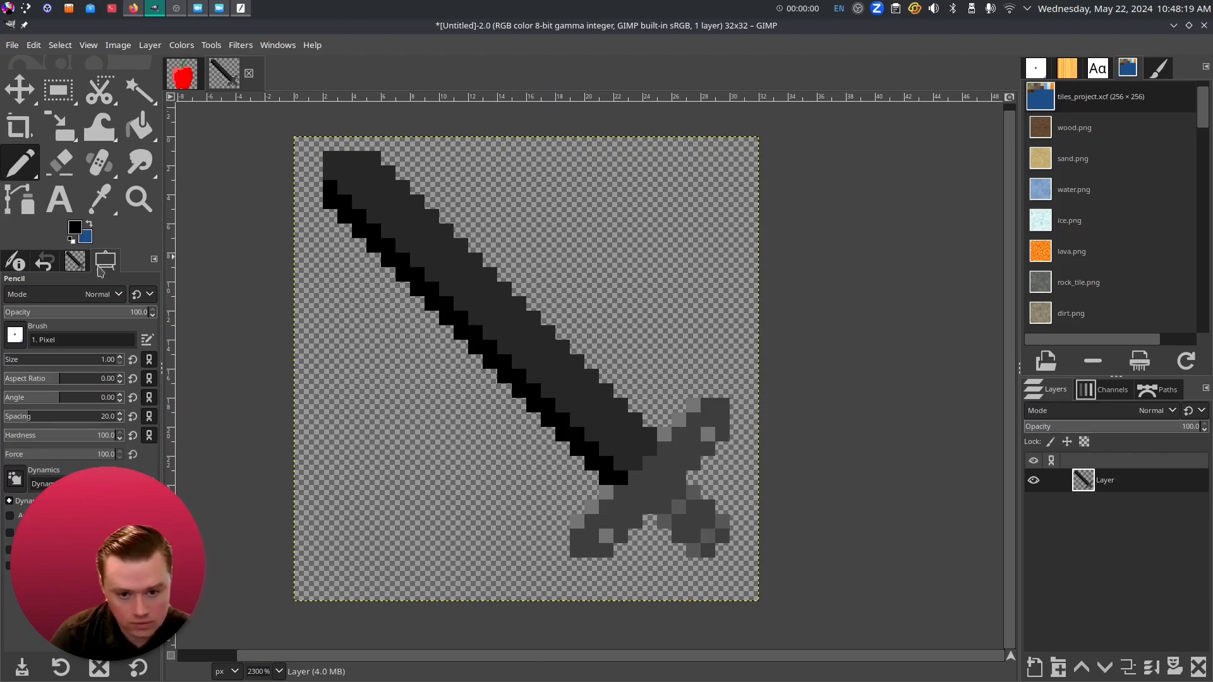
# - Try a 656565 grey line along the blade's upper edge, then undo it
pyautogui.click(74, 229)
pyautogui.moveTo(350, 168); pyautogui.dragTo(335, 163)
pyautogui.click(496, 257)
pyautogui.click(650, 434)
pyautogui.keyDown('shift'); pyautogui.click(374, 159); pyautogui.keyUp('shift')
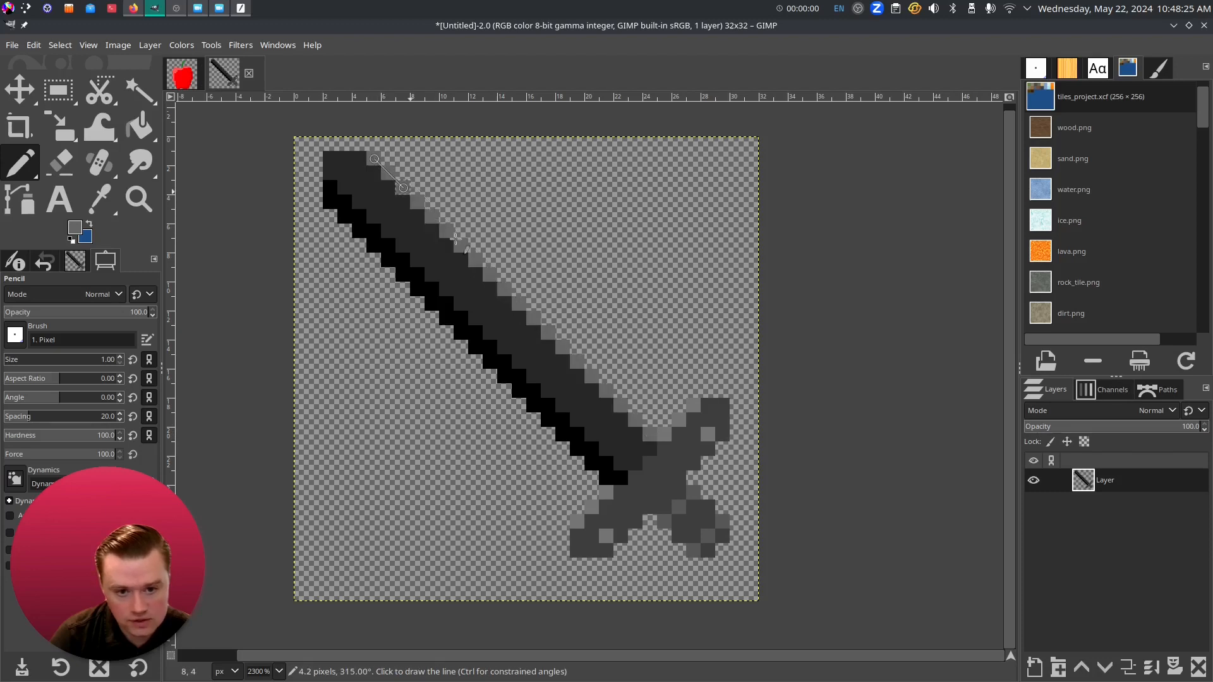
pyautogui.hotkey('ctrl', 'z')
pyautogui.hotkey('ctrl', 'z')
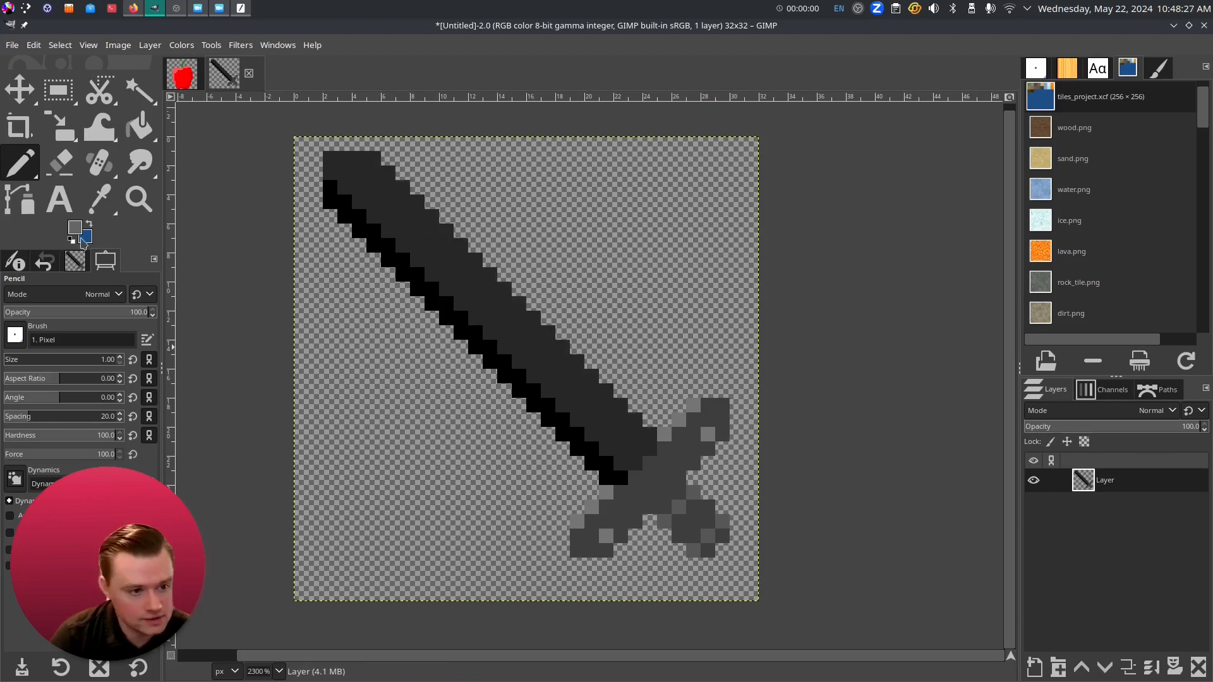
# - Sample the blade's 3a3a3a colour and draw it along the upper edge
pyautogui.click(99, 199)
pyautogui.click(467, 272)
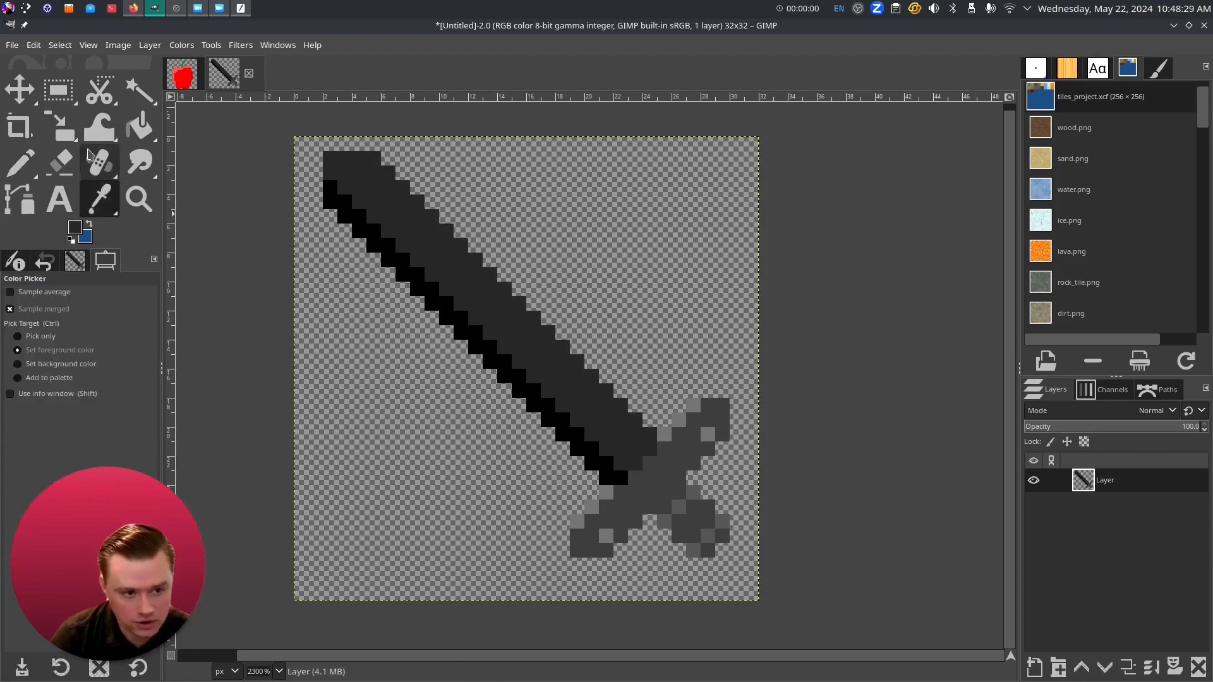
pyautogui.click(19, 162)
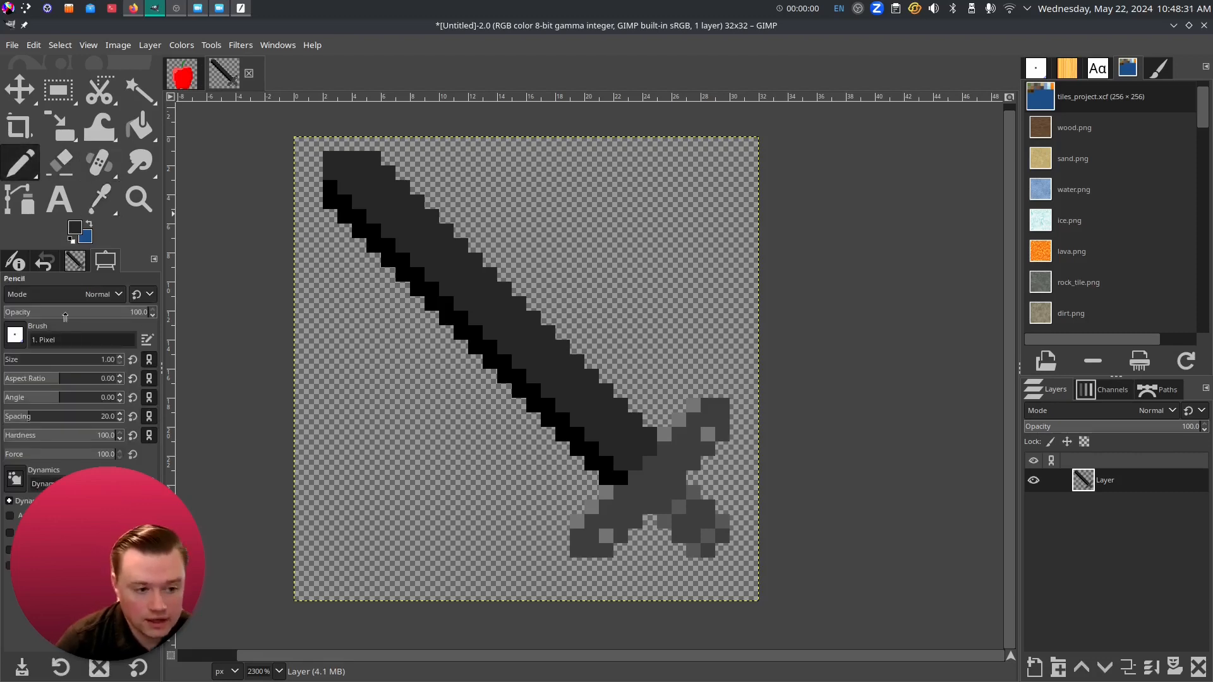
pyautogui.click(74, 228)
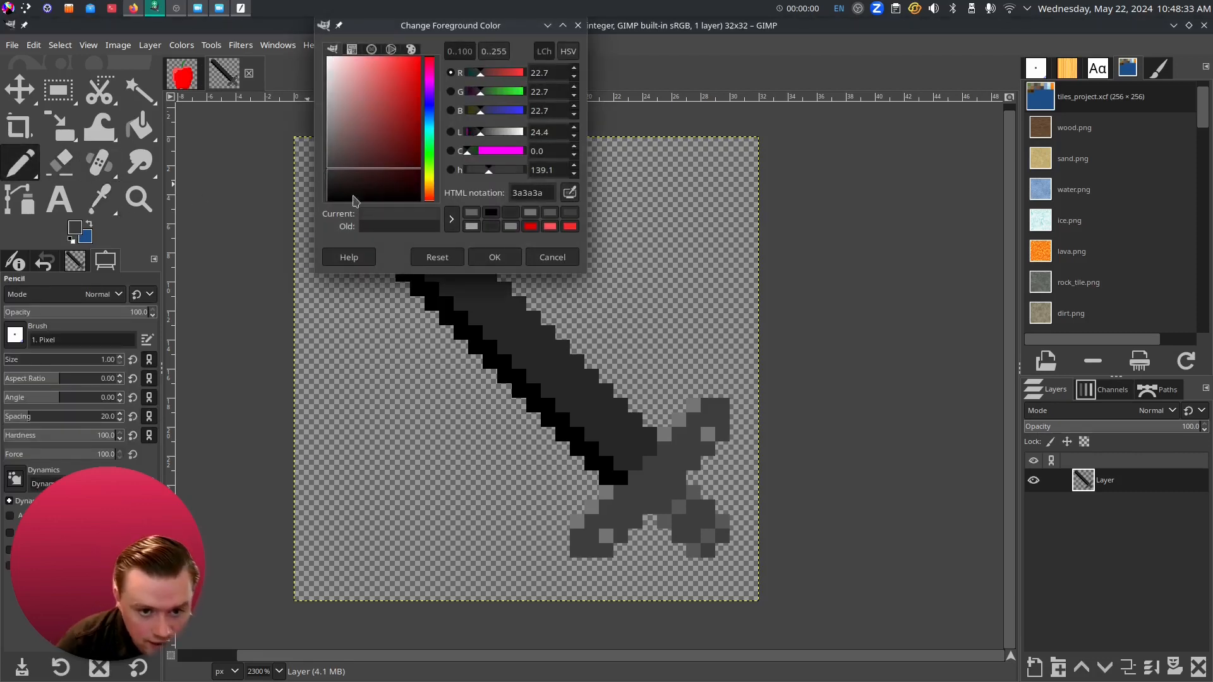
pyautogui.click(495, 257)
pyautogui.keyDown('shift'); pyautogui.click(388, 172); pyautogui.keyUp('shift')
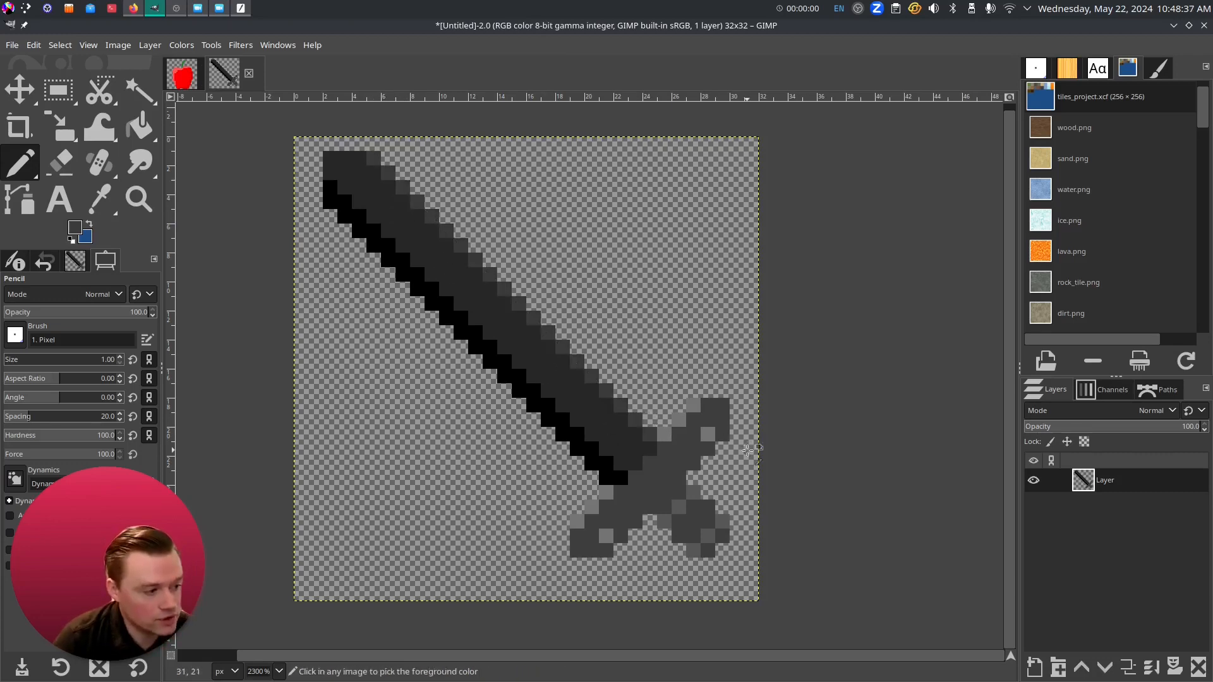
pyautogui.scroll(-5, 747, 450)
pyautogui.scroll(4, 755, 452)
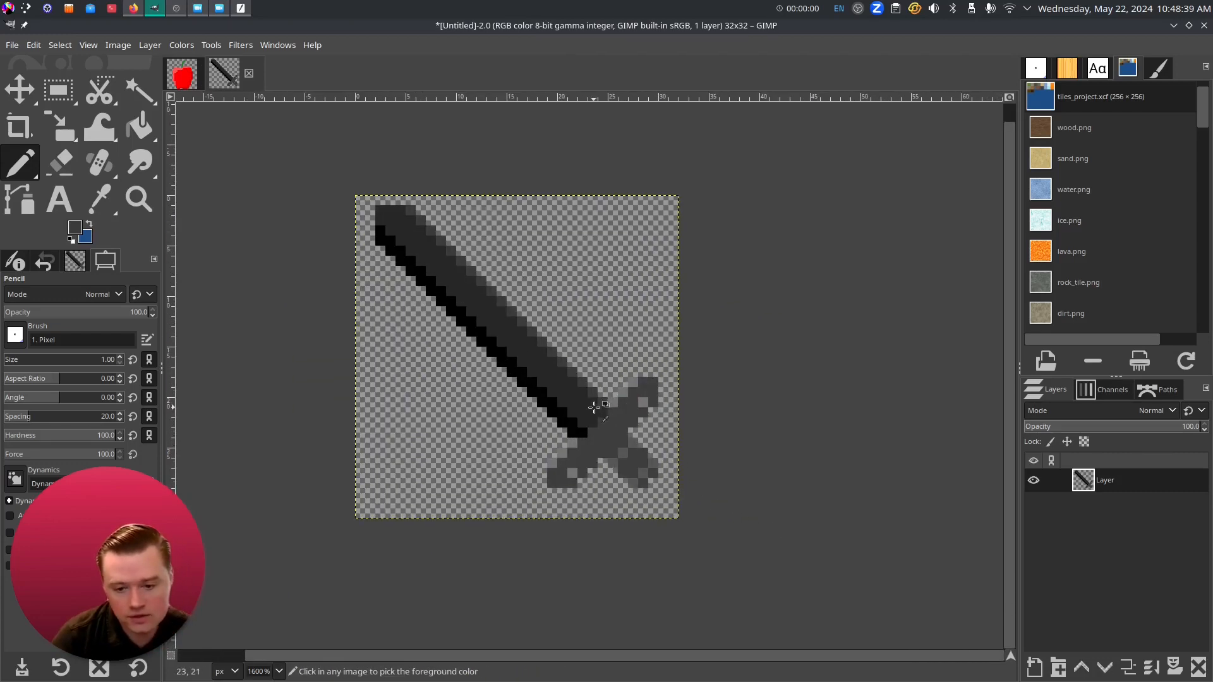
pyautogui.scroll(1, 514, 313)
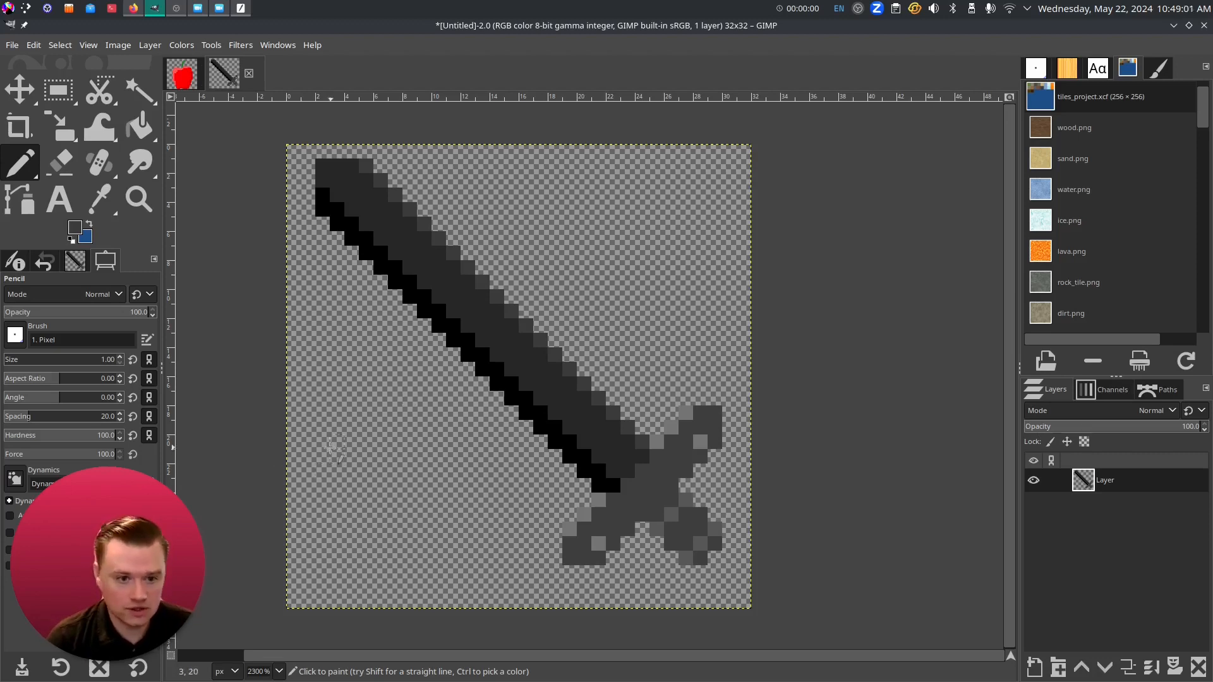
# - Export the sword image as sword.png with default PNG settings
pyautogui.click(13, 47)
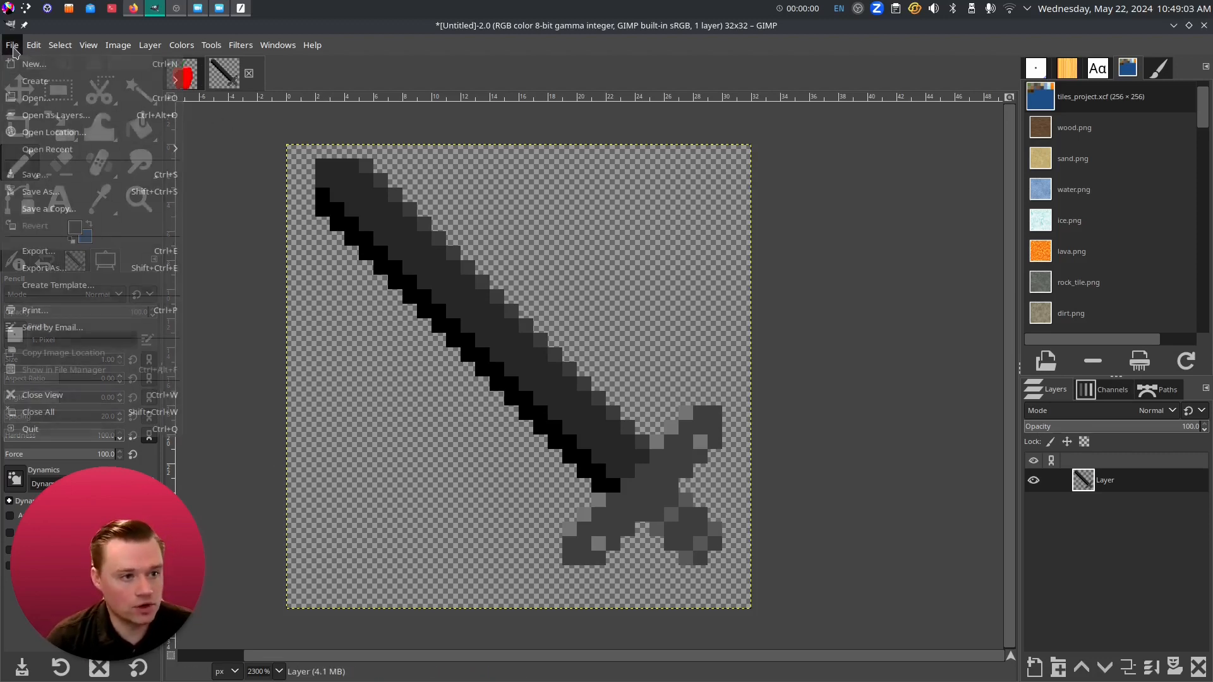
pyautogui.click(95, 252)
pyautogui.write('sword')
pyautogui.press('Return')
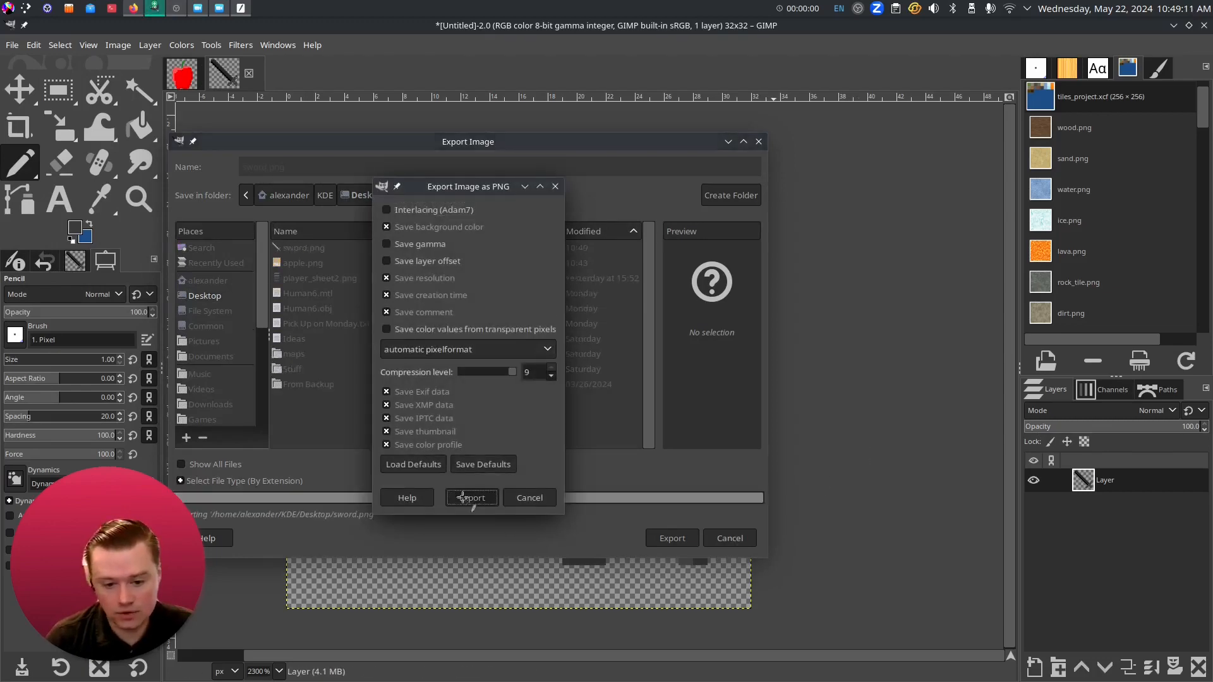
pyautogui.click(471, 498)
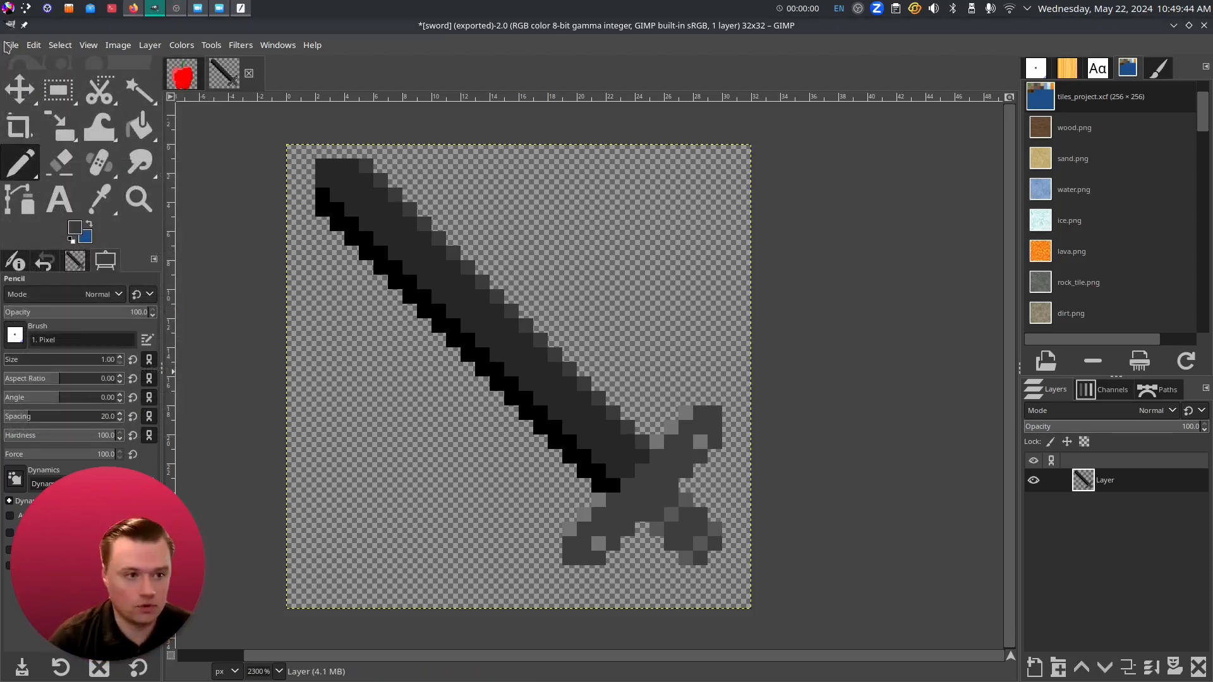
# - Create a new 32×64 pixel image from File > New
pyautogui.click(10, 45)
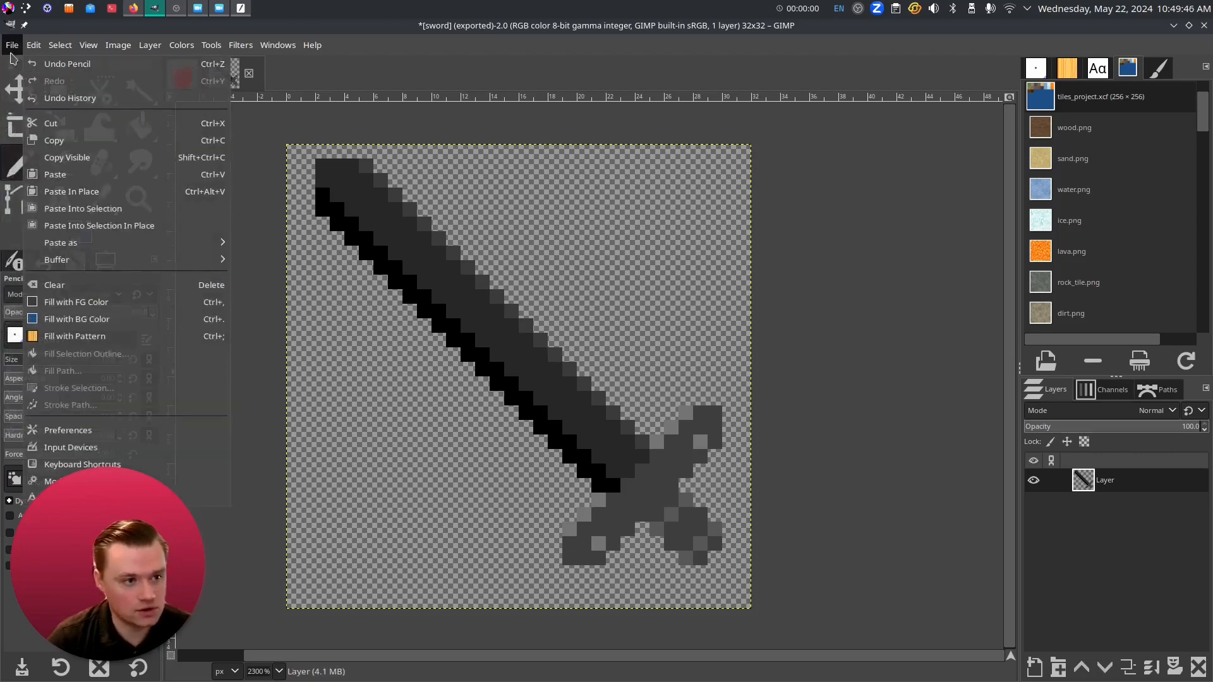
pyautogui.click(34, 63)
pyautogui.doubleClick(529, 268)
pyautogui.press('Return')
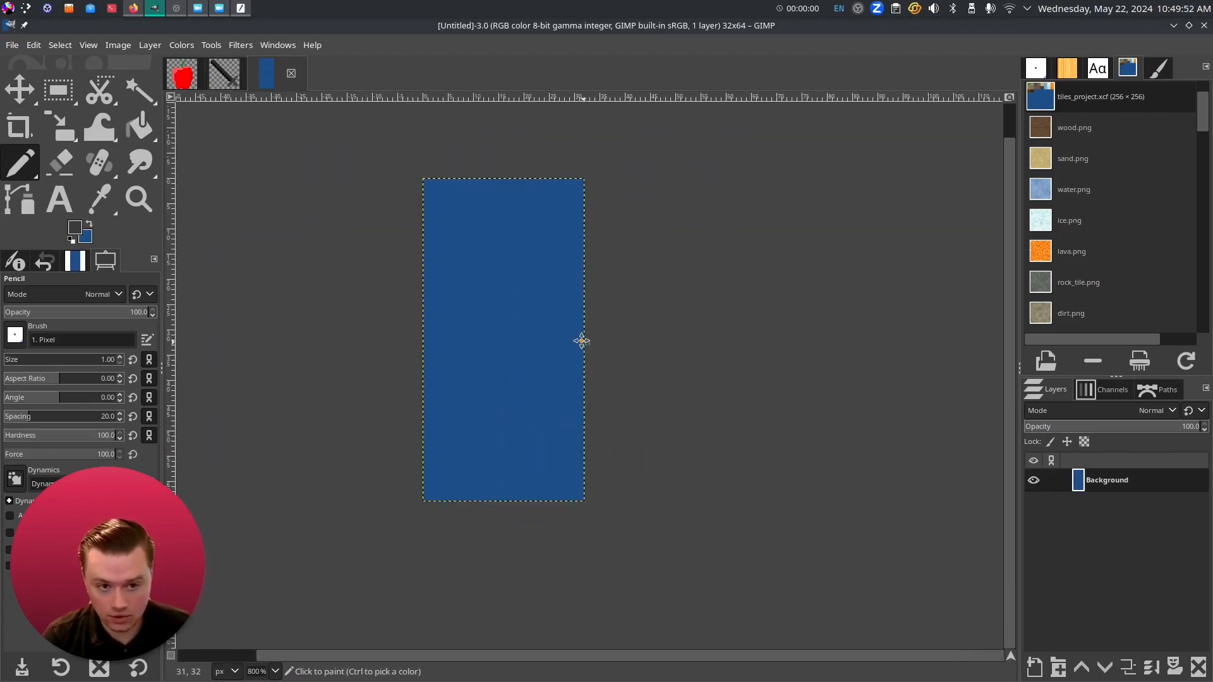
# - Add a new transparent layer and delete the Background layer
pyautogui.scroll(1, 508, 313)
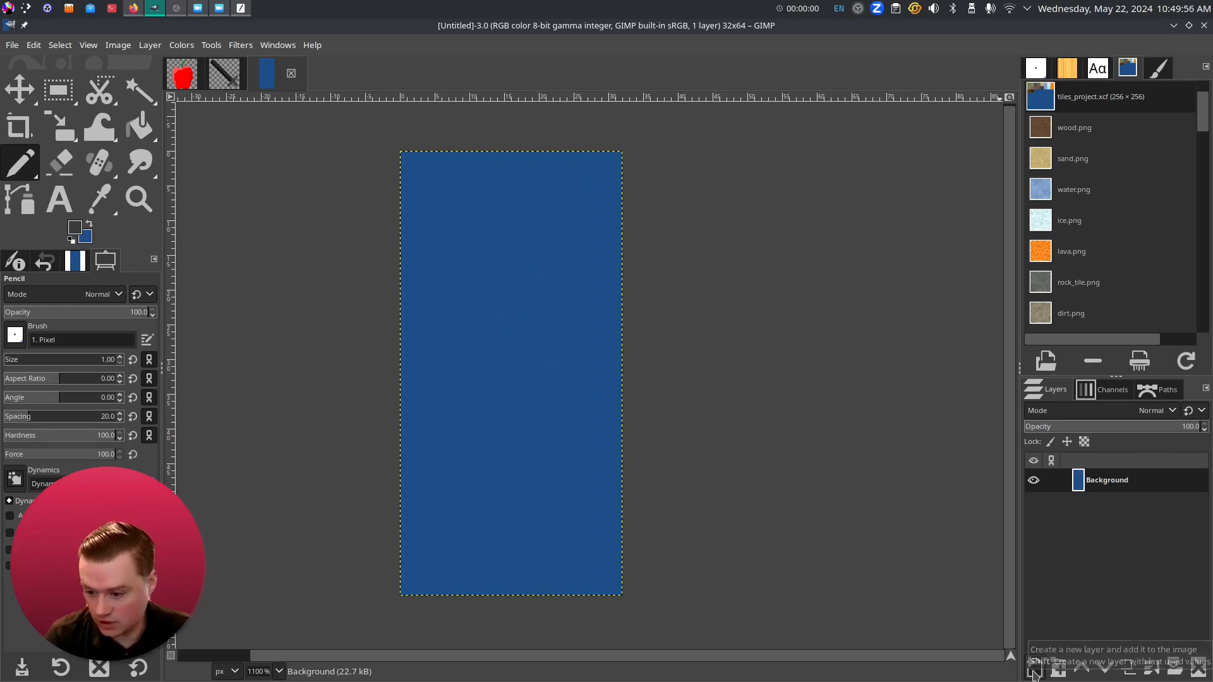
pyautogui.click(1034, 668)
pyautogui.click(1113, 663)
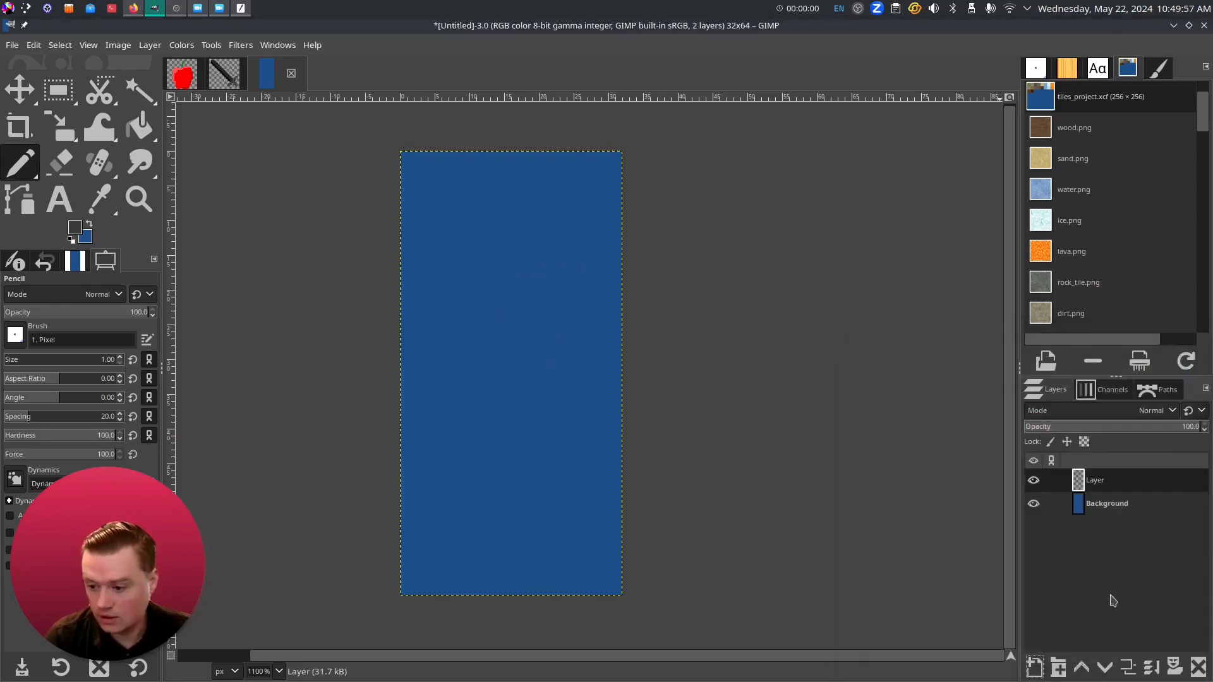
pyautogui.rightClick(1102, 506)
pyautogui.click(1024, 201)
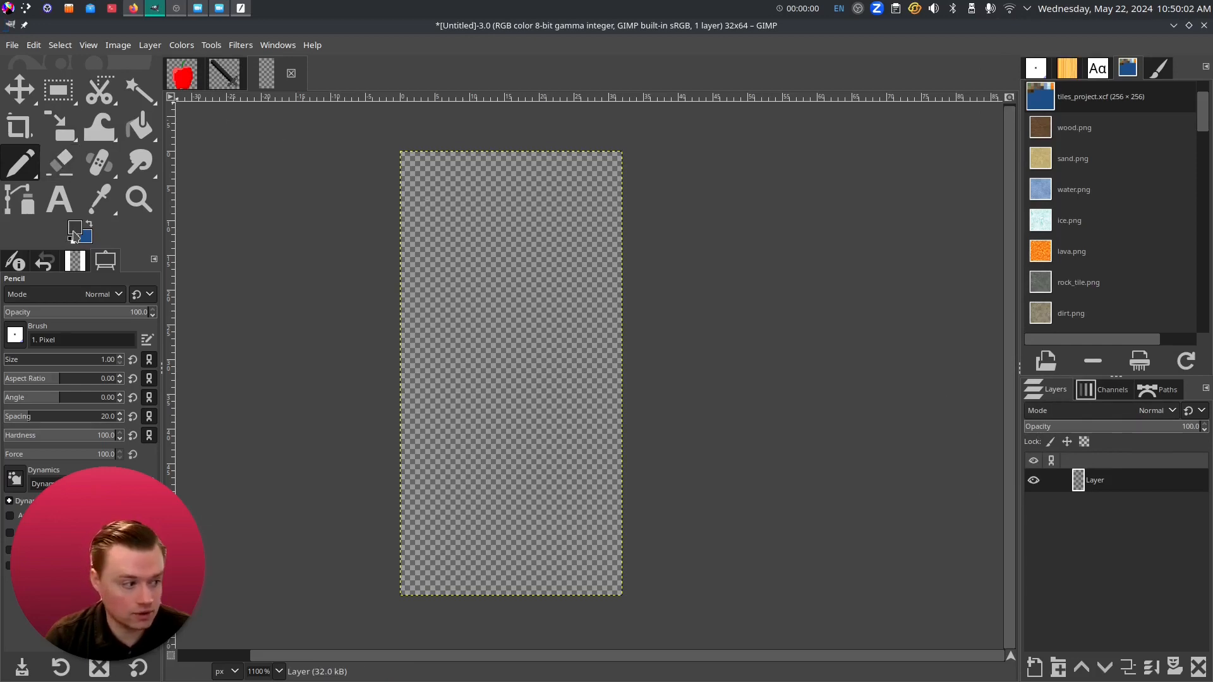
# - Set the foreground colour to the peach skin tone d79e75
pyautogui.click(74, 233)
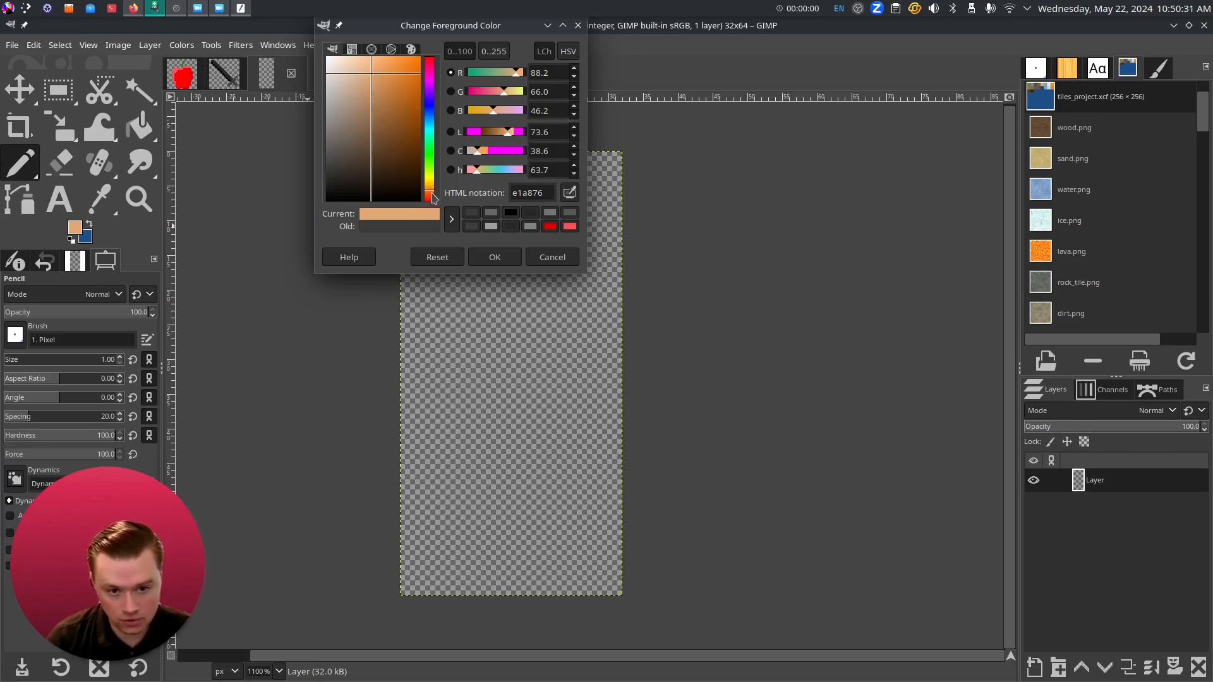
pyautogui.moveTo(371, 74); pyautogui.dragTo(367, 157)
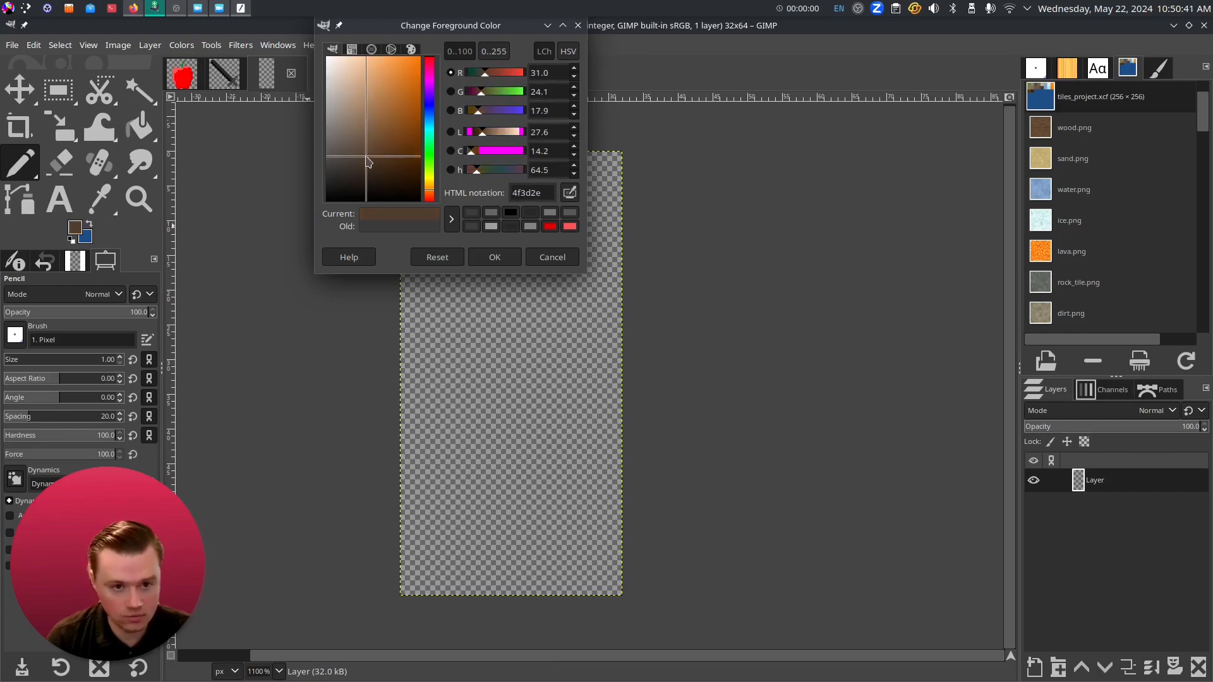
pyautogui.moveTo(369, 161); pyautogui.dragTo(371, 81)
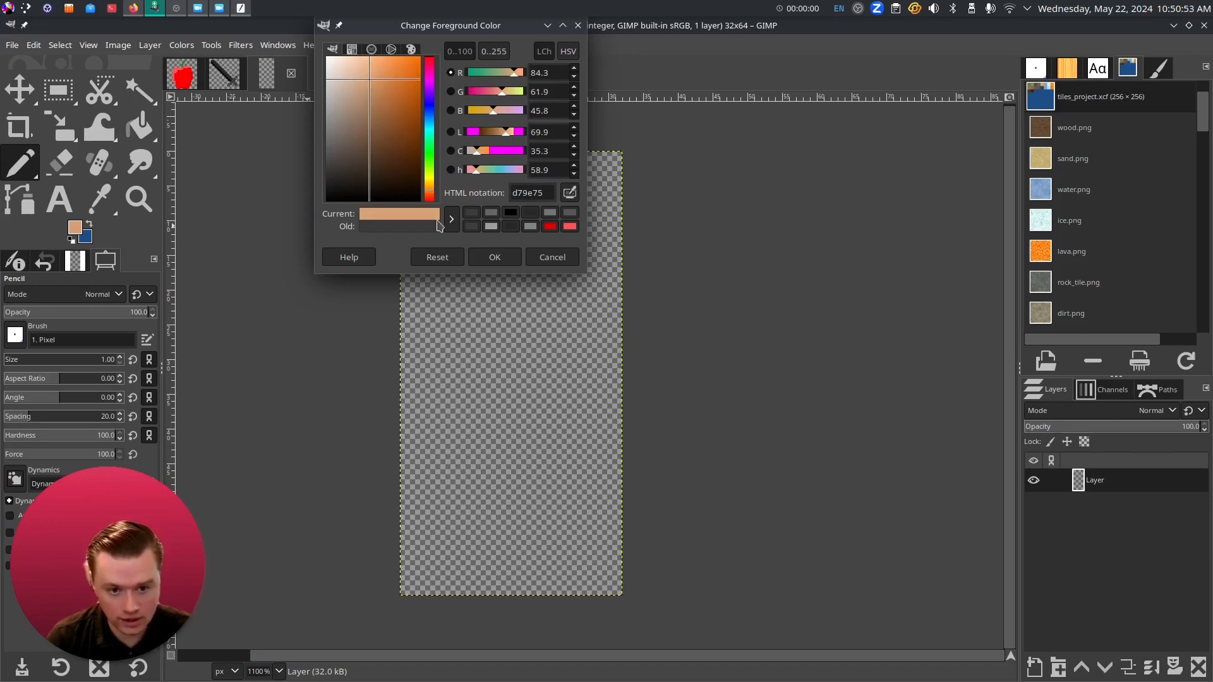
pyautogui.click(505, 263)
pyautogui.scroll(3, 485, 212)
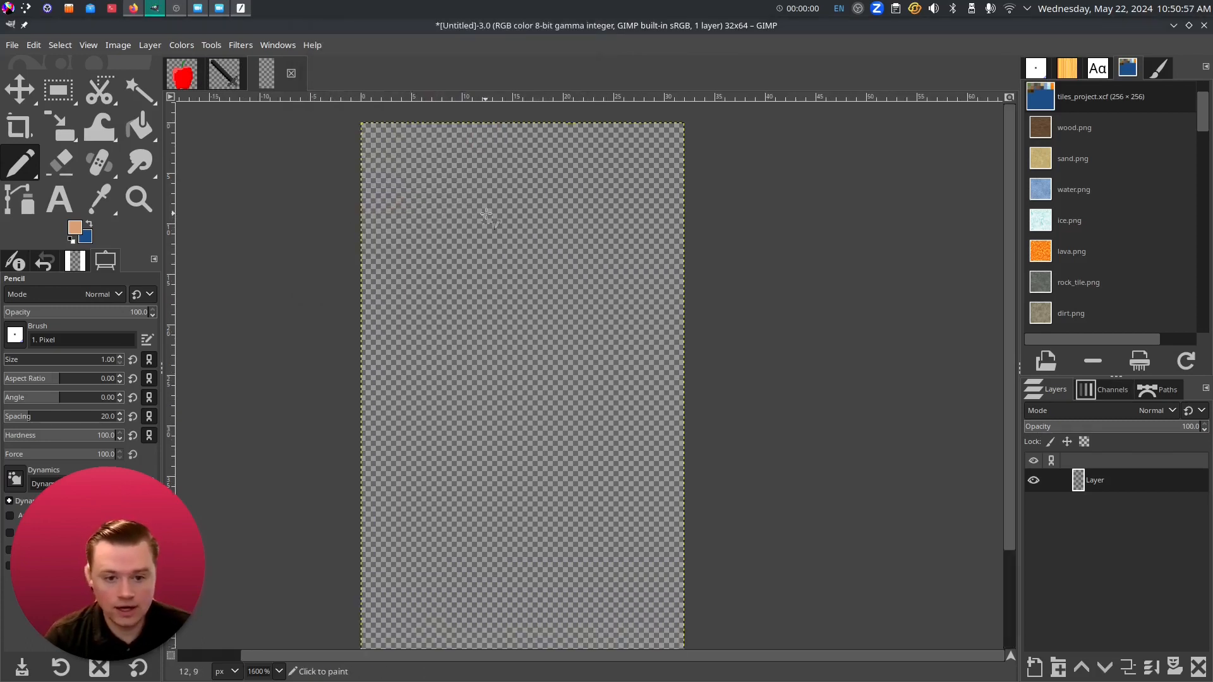
# - Draw the skin-tone top and left edge of the head and neck
pyautogui.moveTo(489, 224); pyautogui.dragTo(475, 332)
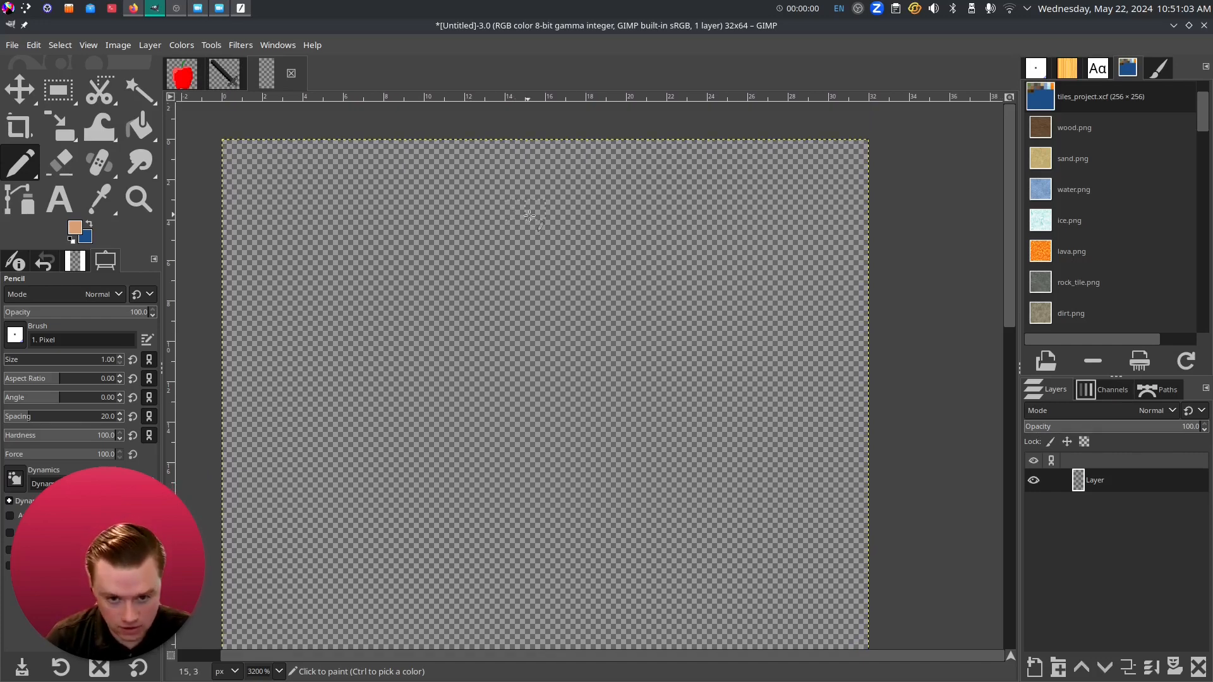
pyautogui.moveTo(523, 211); pyautogui.dragTo(496, 210)
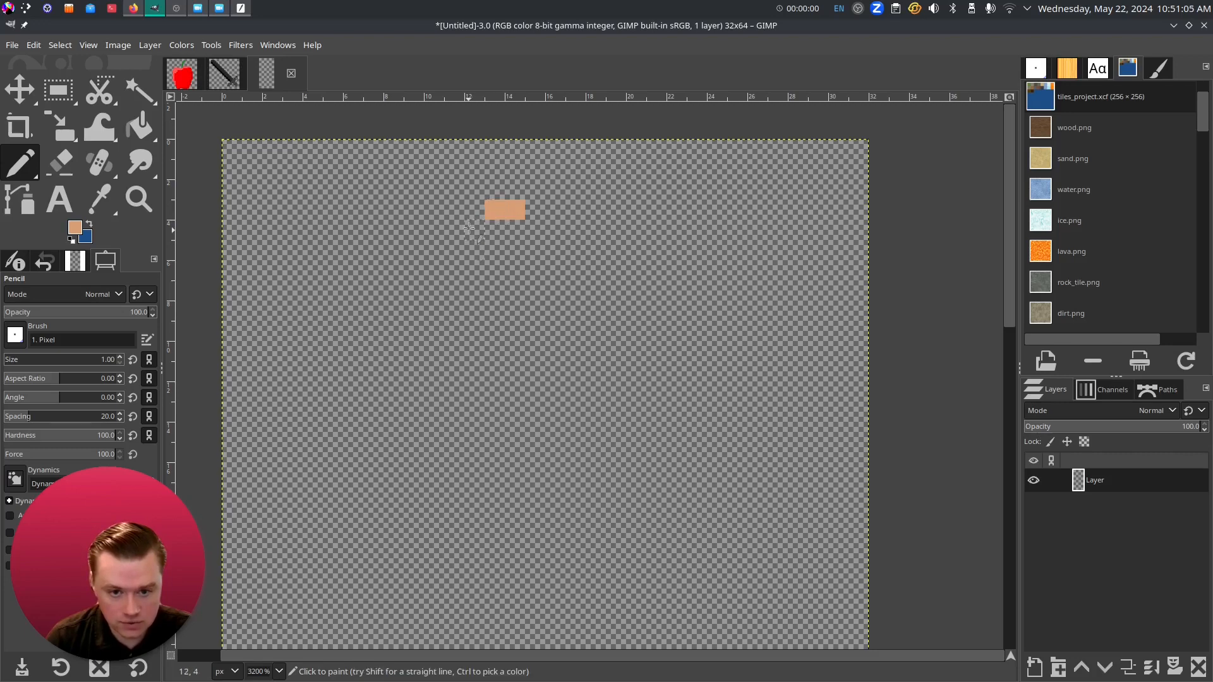
pyautogui.click(475, 231)
pyautogui.moveTo(472, 251)
pyautogui.mouseDown()
pyautogui.moveTo(468, 324)
pyautogui.moveTo(515, 352)
pyautogui.mouseUp()
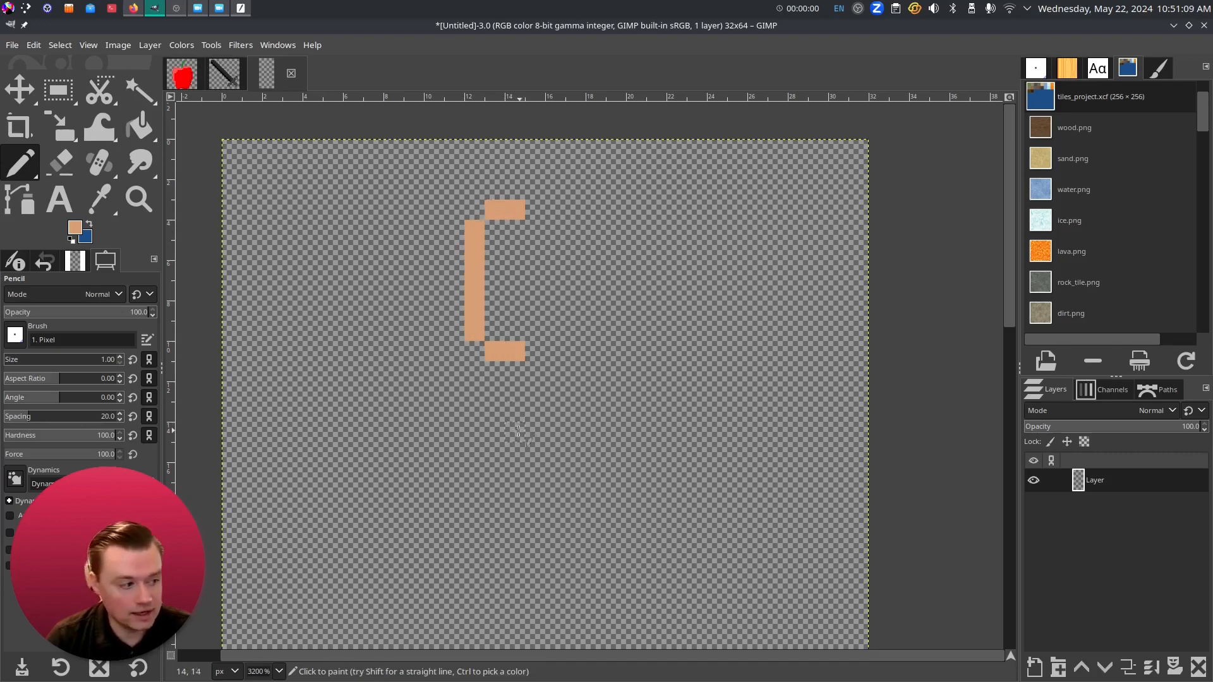
pyautogui.scroll(-3, 514, 331)
pyautogui.scroll(-1, 514, 331)
pyautogui.moveTo(520, 253); pyautogui.dragTo(519, 300)
pyautogui.moveTo(532, 372); pyautogui.dragTo(565, 368)
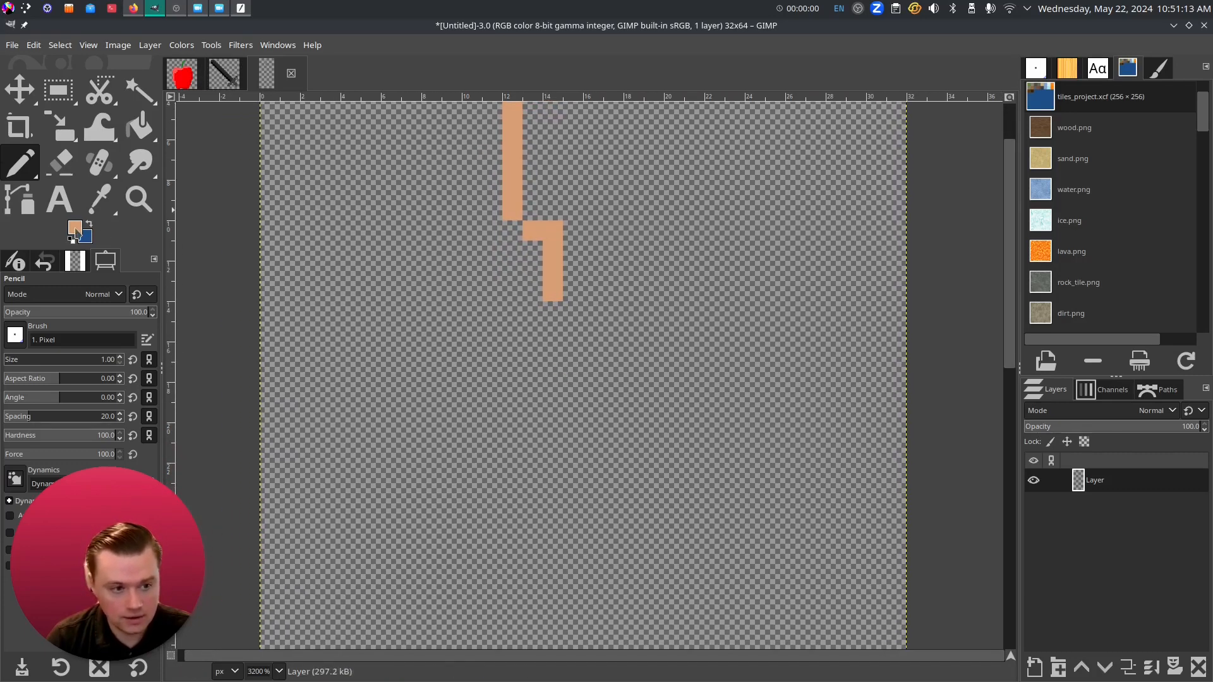
# - Change the foreground colour to blue for the shirt
pyautogui.click(74, 227)
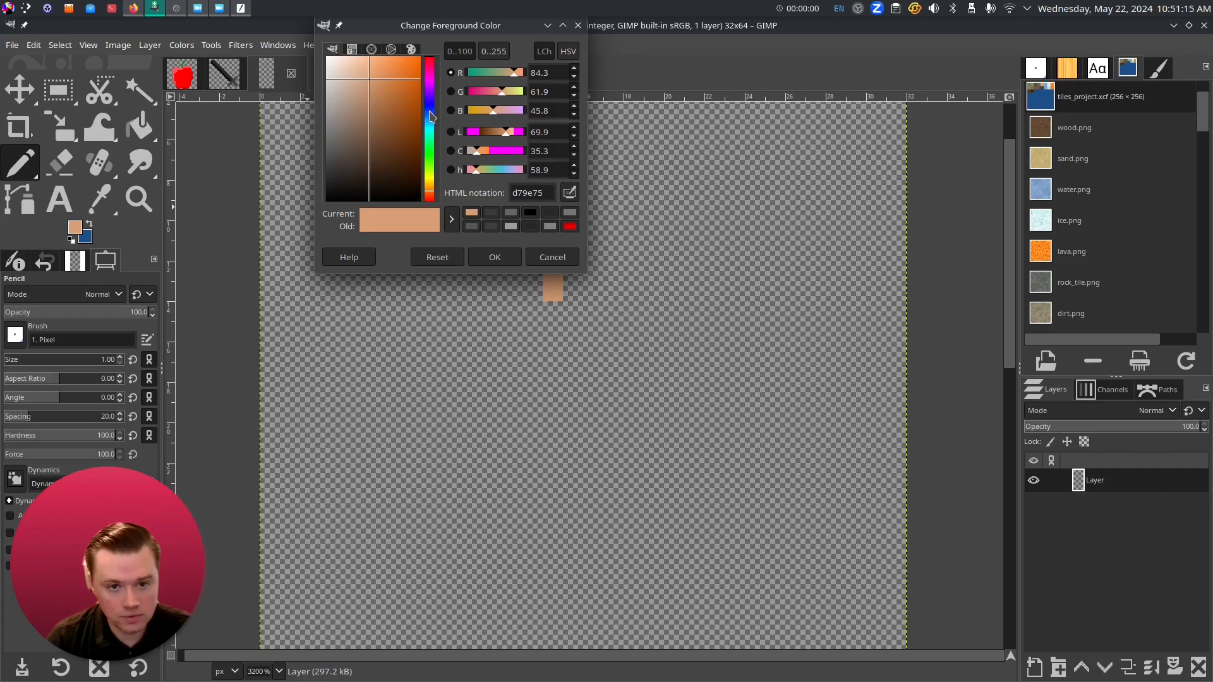
pyautogui.click(433, 116)
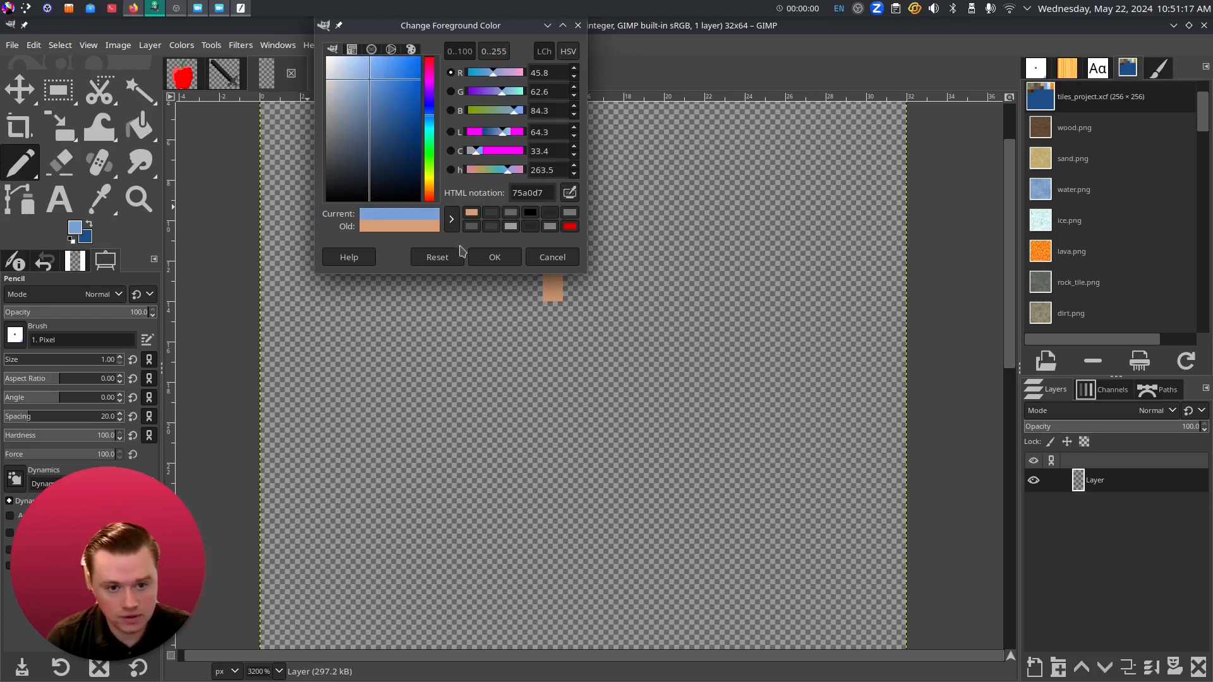
pyautogui.click(396, 88)
pyautogui.click(480, 257)
# - Draw the blue shoulder line sloping down-left from the neck, thickening its diagonal edge
pyautogui.click(550, 312)
pyautogui.moveTo(534, 311); pyautogui.dragTo(455, 326)
pyautogui.click(453, 328)
pyautogui.click(433, 349)
pyautogui.click(413, 373)
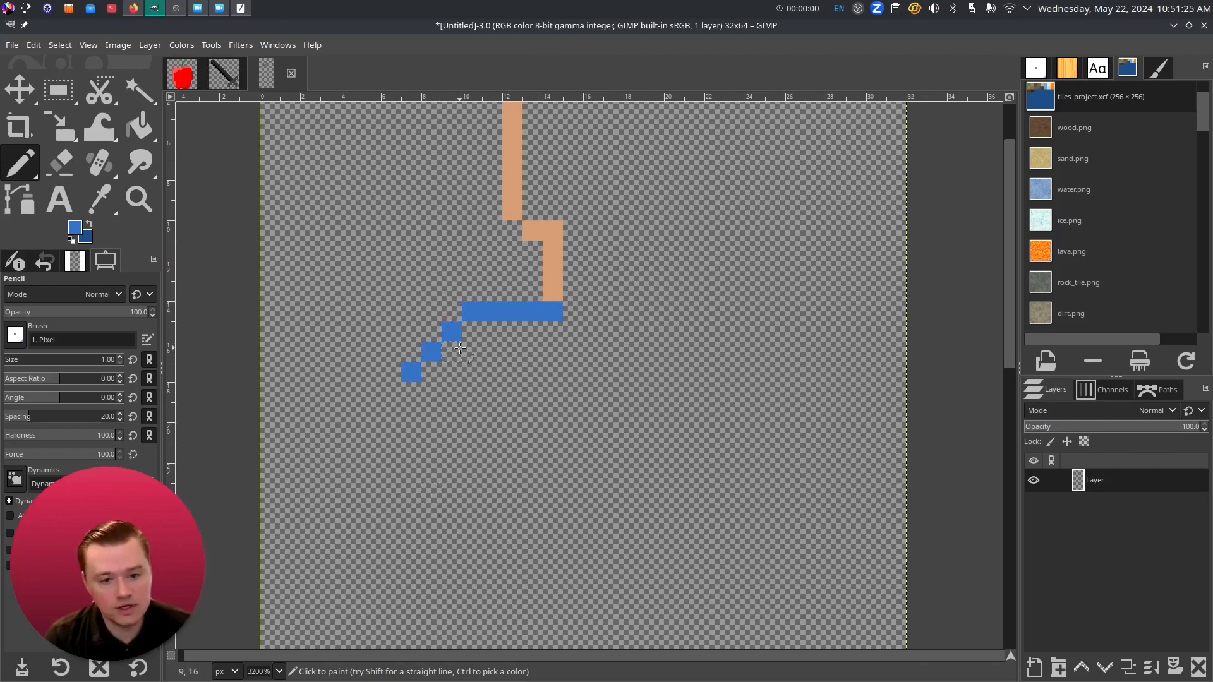
pyautogui.click(444, 319)
pyautogui.click(431, 332)
pyautogui.click(412, 352)
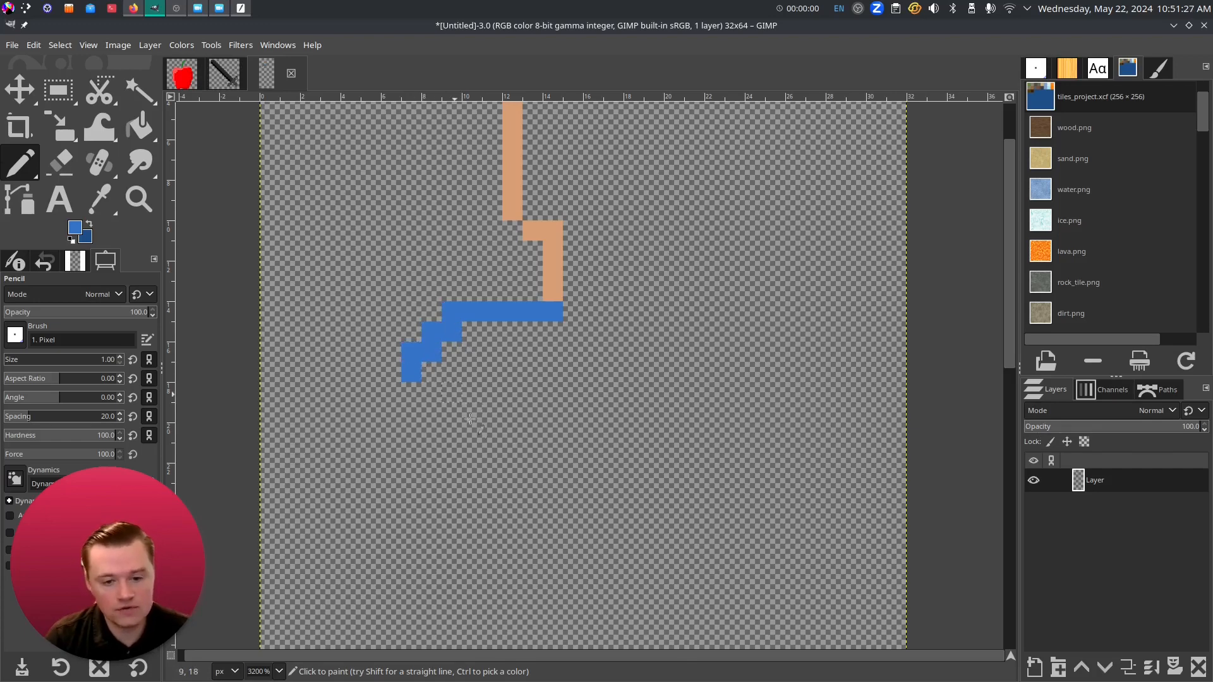
# - Outline the blue arm with its outer edge, bottom and inner edge
pyautogui.scroll(-1, 474, 436)
pyautogui.scroll(-2, 424, 354)
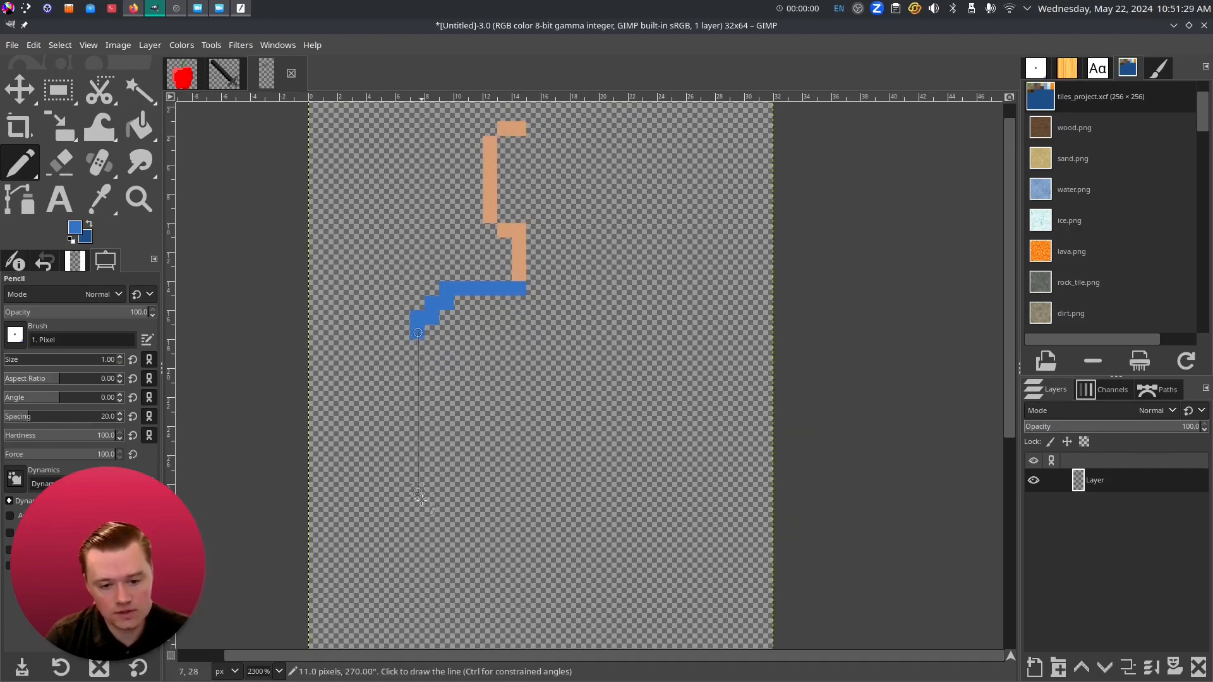
pyautogui.keyDown('shift'); pyautogui.click(419, 553); pyautogui.keyUp('shift')
pyautogui.keyDown('shift'); pyautogui.click(447, 549); pyautogui.keyUp('shift')
pyautogui.keyDown('shift'); pyautogui.click(458, 333); pyautogui.keyUp('shift')
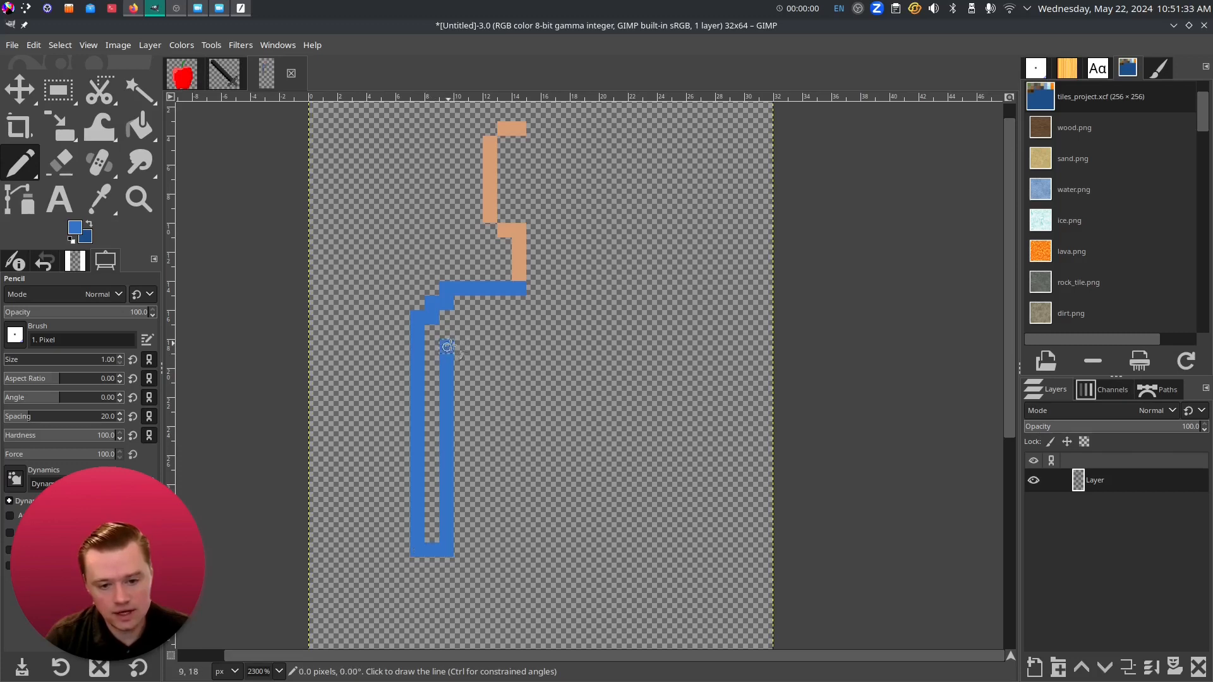
pyautogui.click(481, 336)
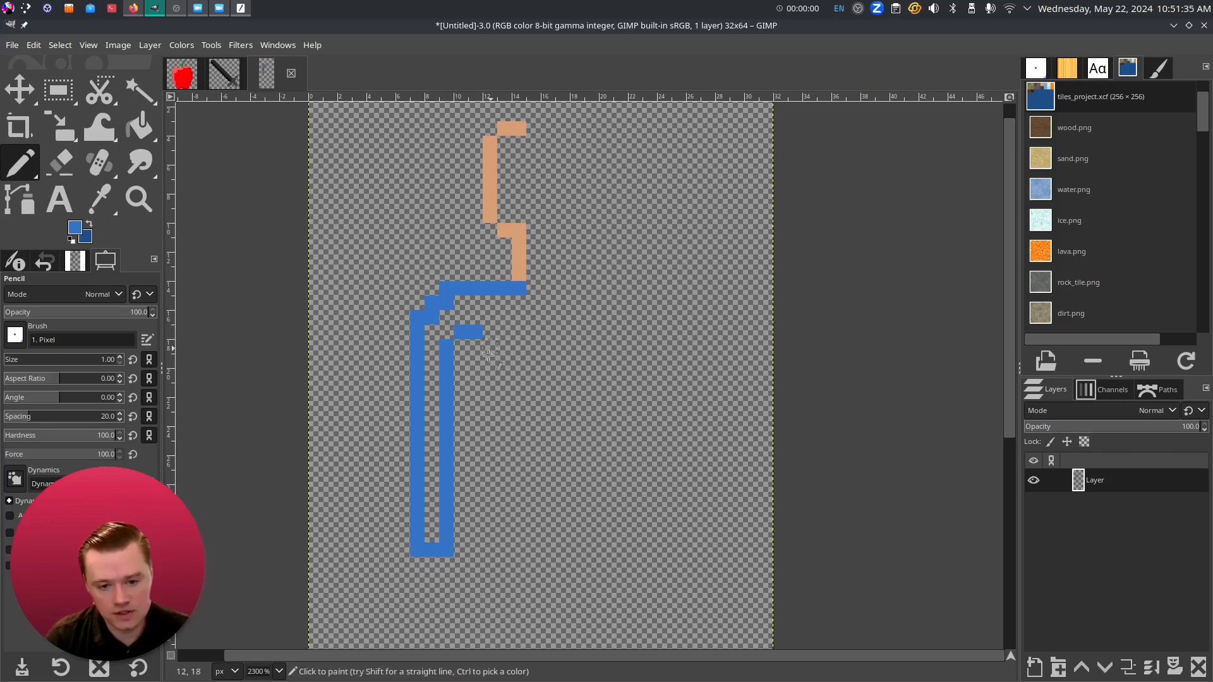
pyautogui.keyDown('shift'); pyautogui.click(462, 552); pyautogui.keyUp('shift')
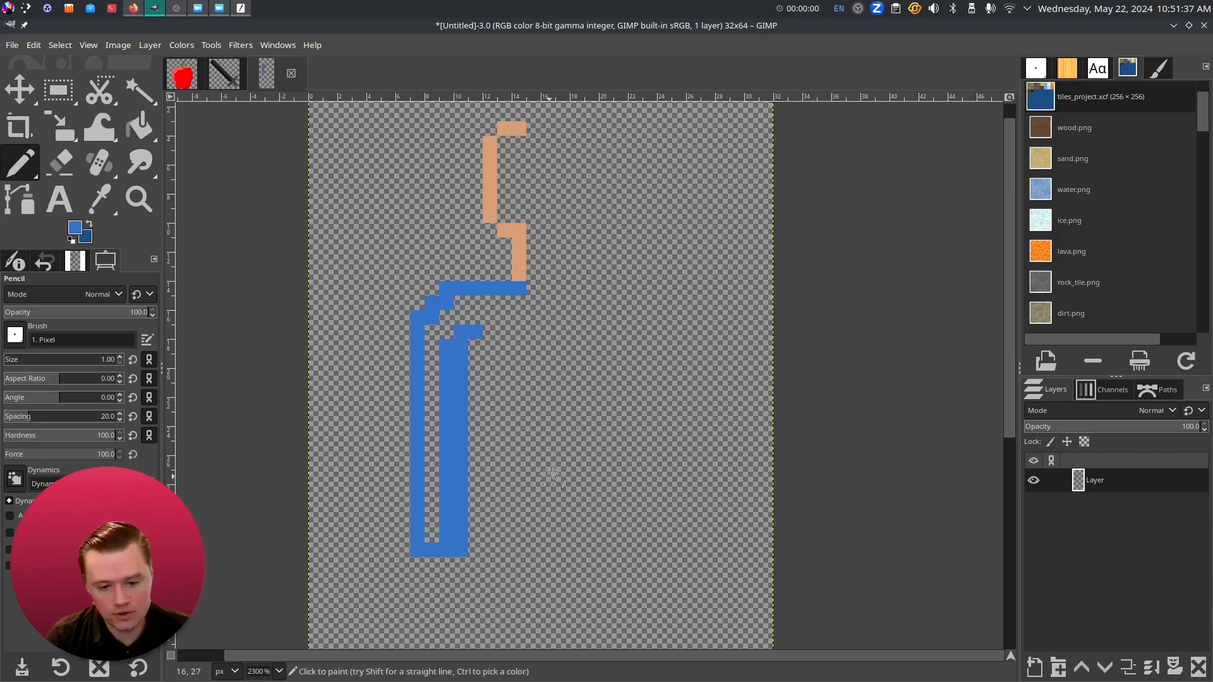
# - Draw the shirt's armpit, body side, bottom line and waistline
pyautogui.scroll(-3, 461, 360)
pyautogui.hscroll(2, 461, 360)
pyautogui.click(424, 216)
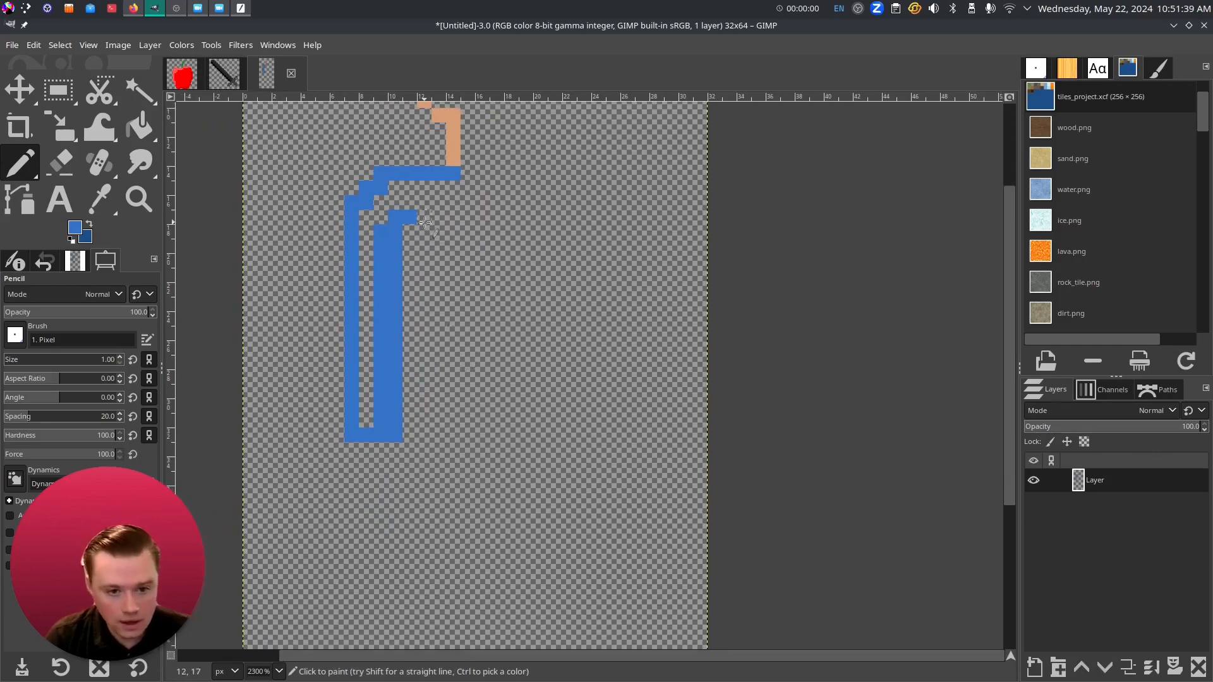
pyautogui.keyDown('shift'); pyautogui.click(424, 537); pyautogui.keyUp('shift')
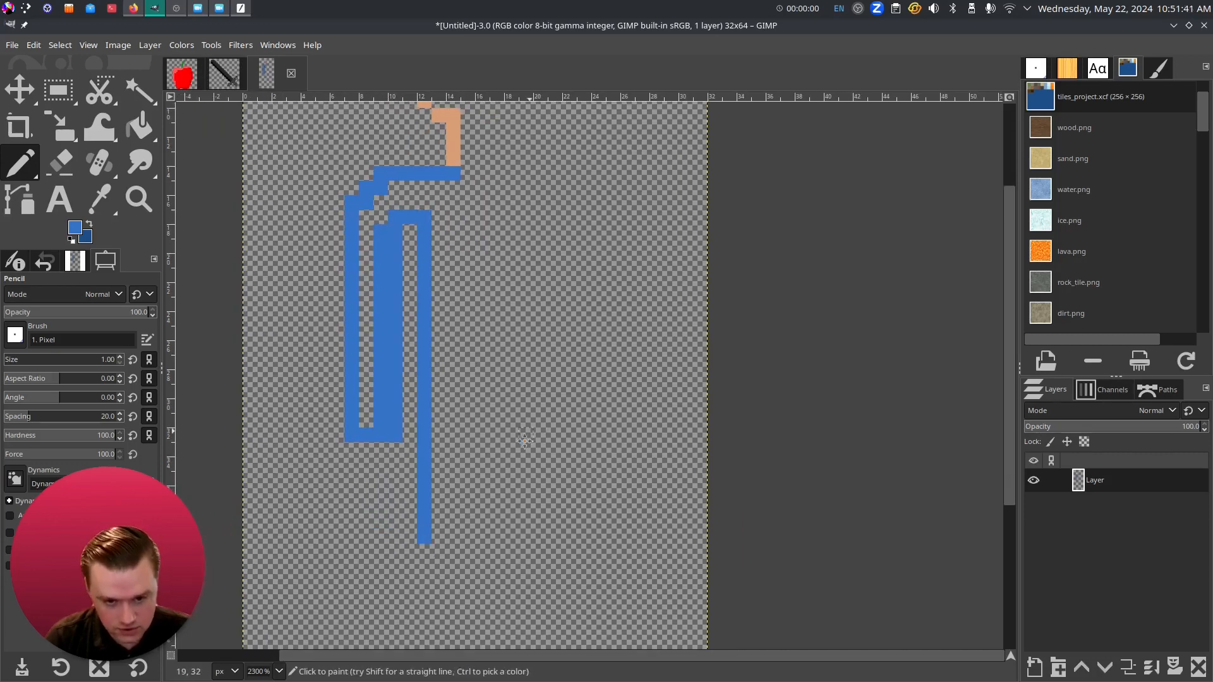
pyautogui.scroll(3, 528, 525)
pyautogui.scroll(-4, 501, 442)
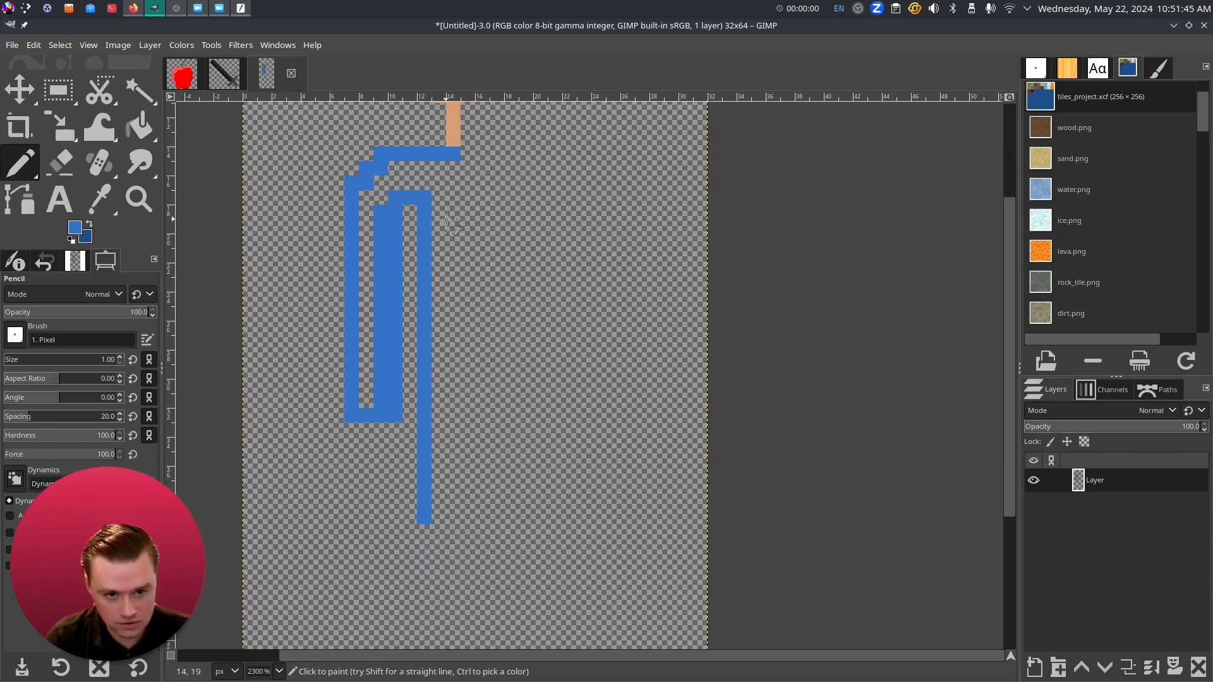
pyautogui.moveTo(427, 517); pyautogui.dragTo(501, 518)
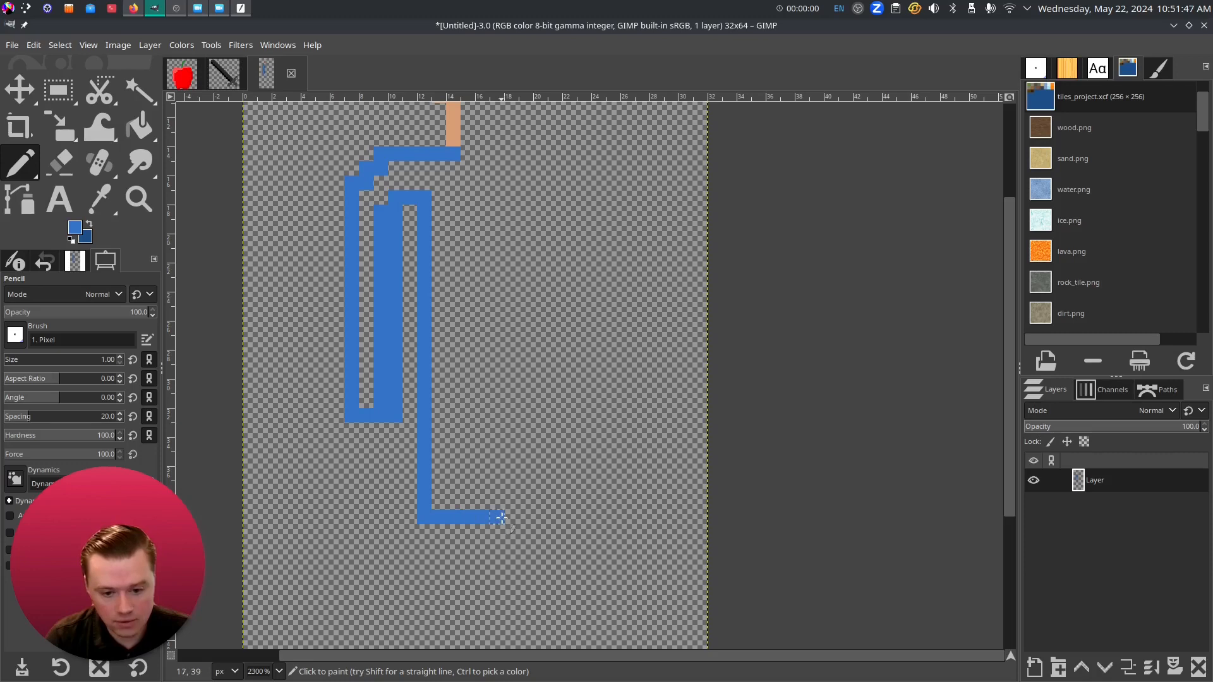
pyautogui.moveTo(520, 380)
pyautogui.mouseDown()
pyautogui.moveTo(493, 457)
pyautogui.moveTo(487, 347)
pyautogui.moveTo(514, 169)
pyautogui.moveTo(470, 500)
pyautogui.mouseUp()
pyautogui.moveTo(461, 386); pyautogui.dragTo(535, 387)
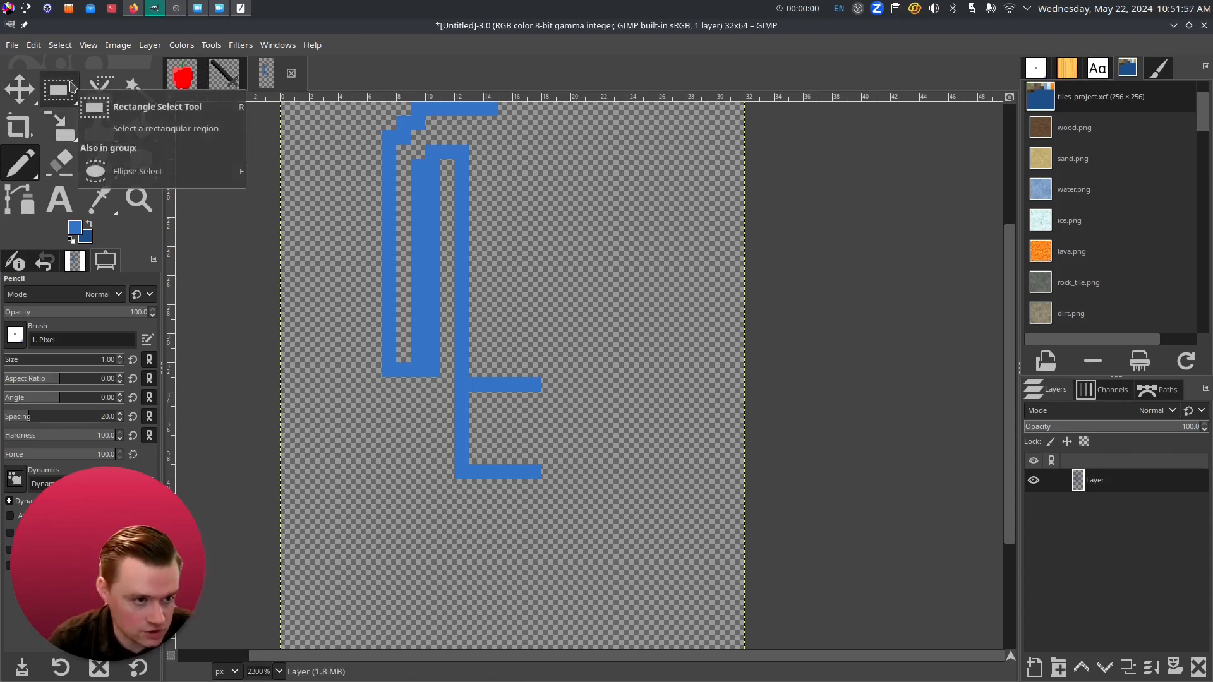
# - Delete a rectangular selection around the lower bar, then undo and clear the selection
pyautogui.click(72, 86)
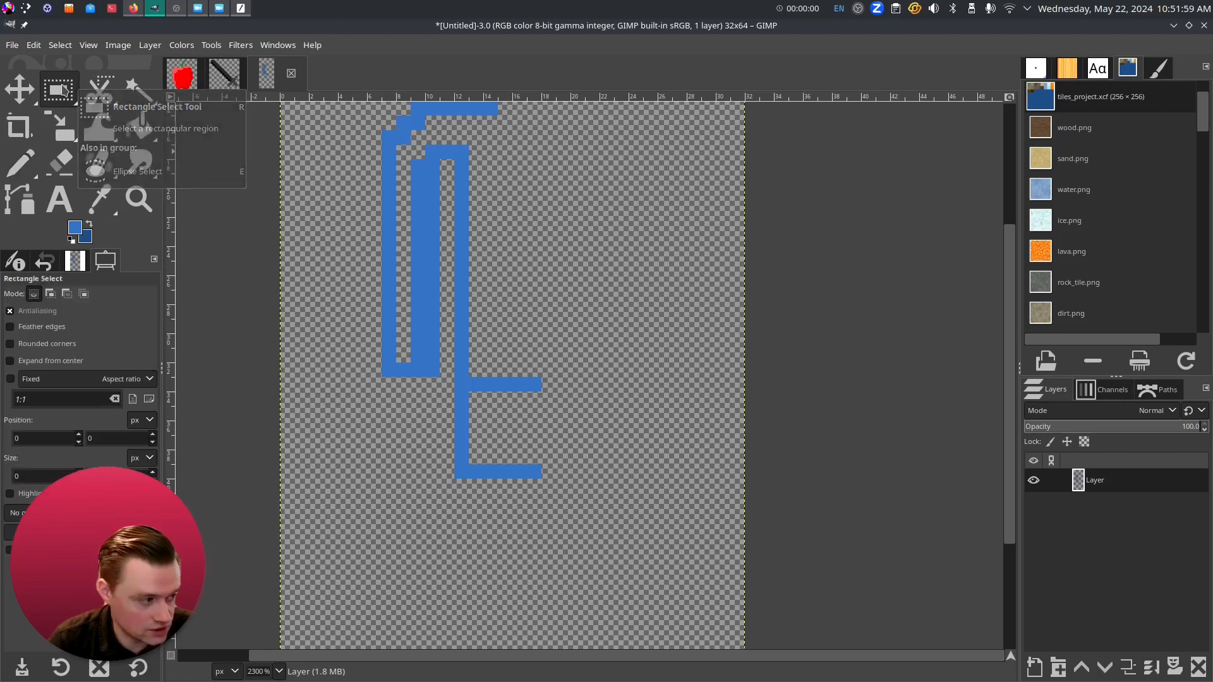
pyautogui.moveTo(657, 624); pyautogui.dragTo(411, 393)
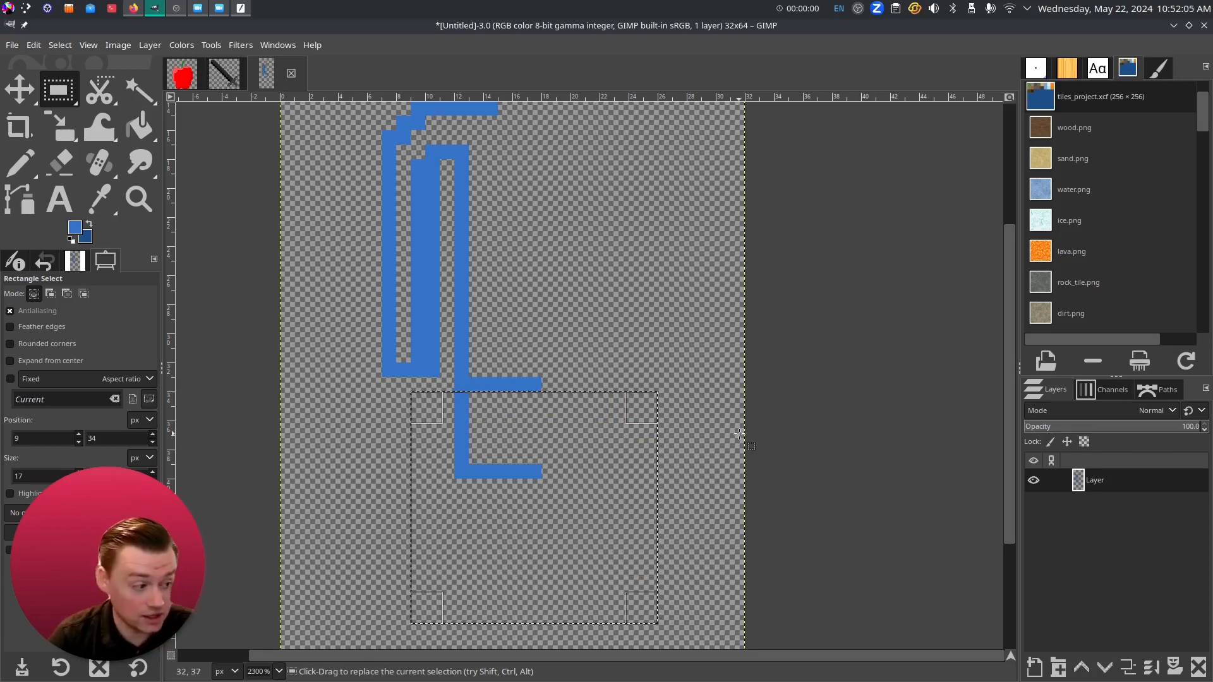
pyautogui.press('Delete')
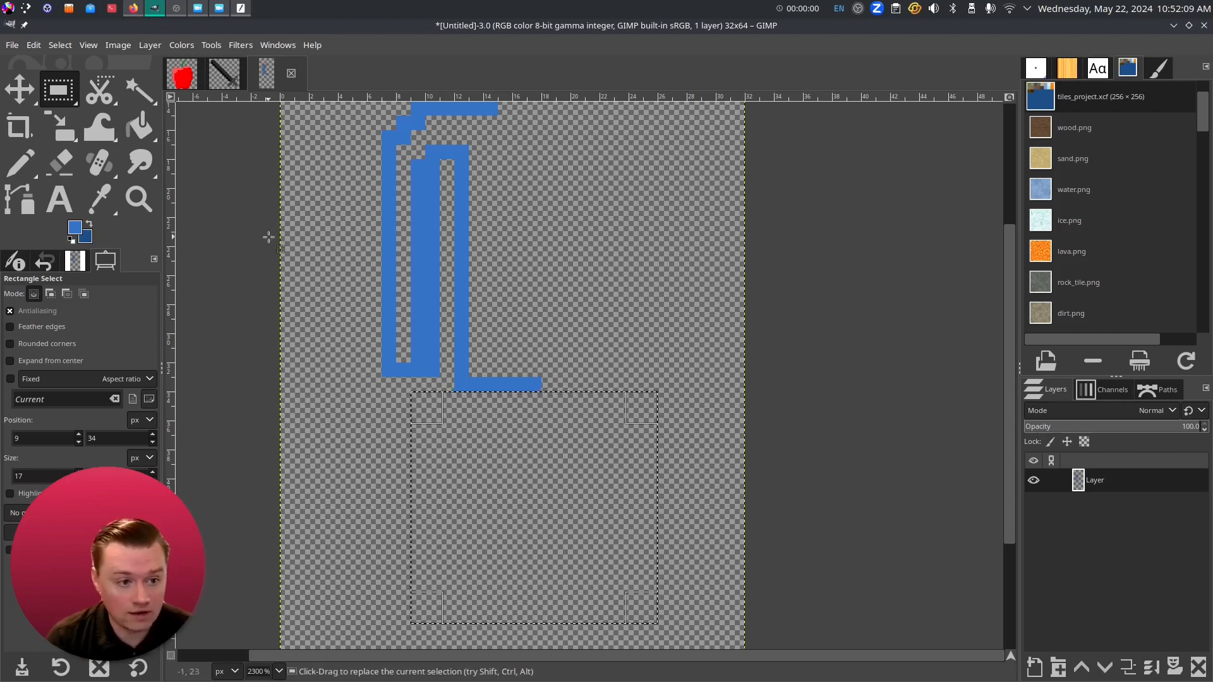
pyautogui.hotkey('ctrl', 'z')
pyautogui.click(248, 220)
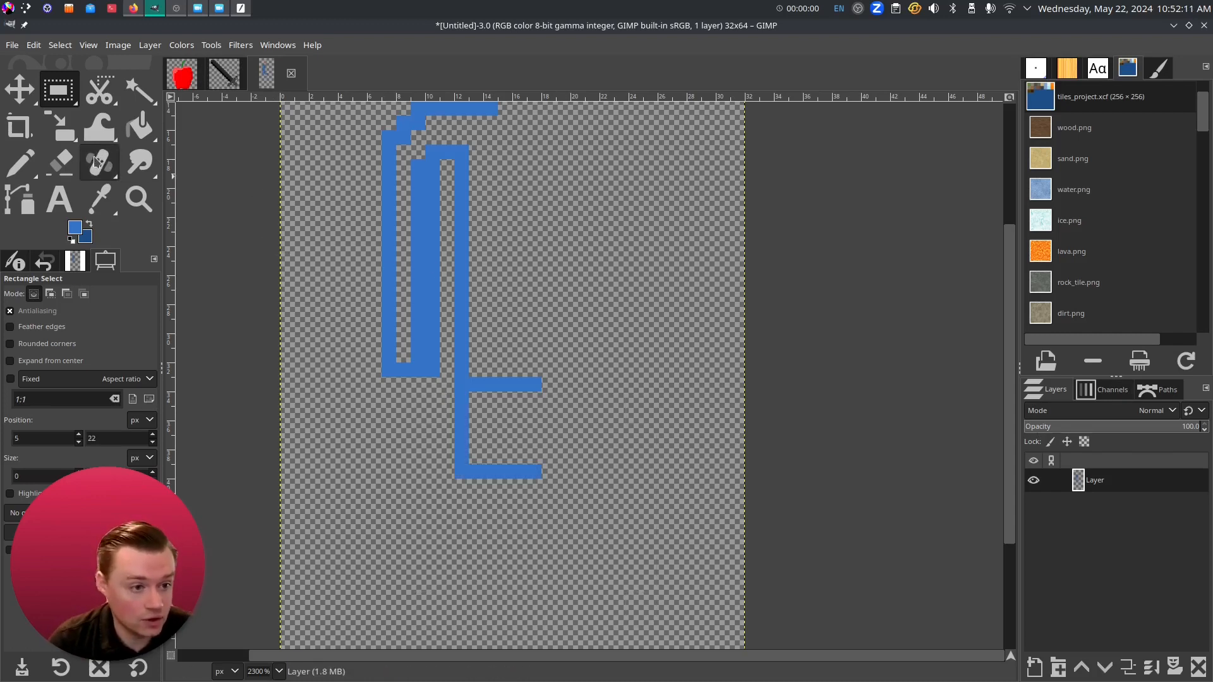
# - Erase the lower horizontal blue bar with the Eraser
pyautogui.click(96, 162)
pyautogui.click(60, 161)
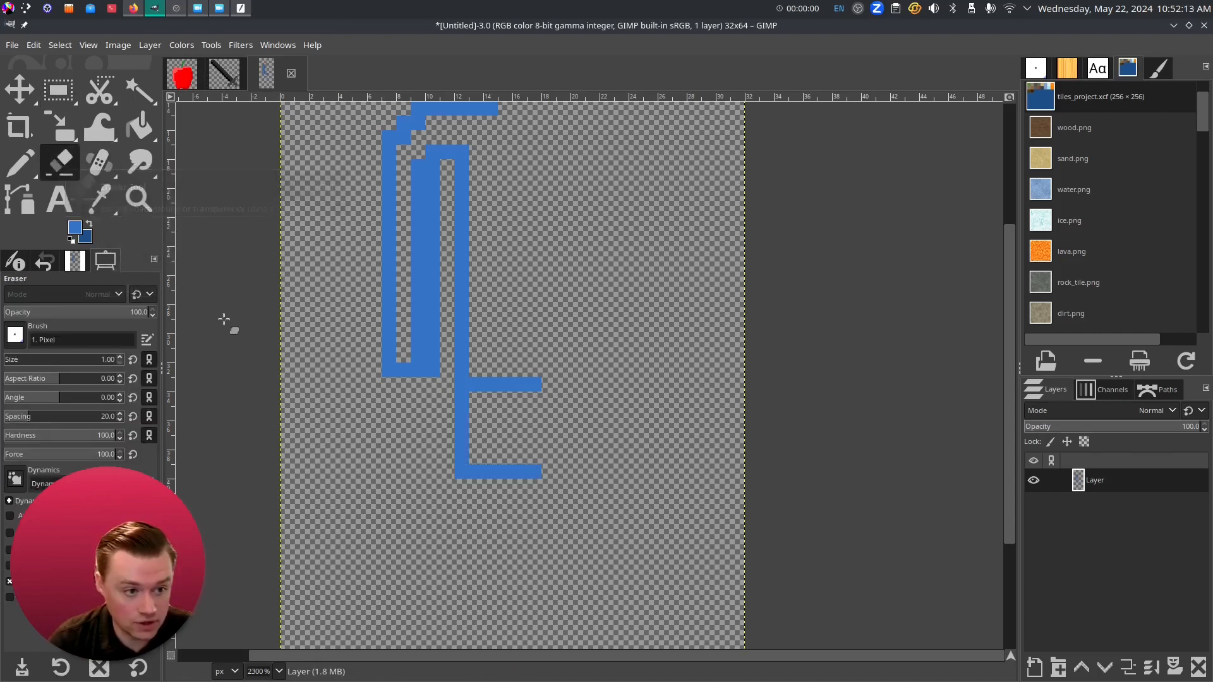
pyautogui.moveTo(541, 472)
pyautogui.mouseDown()
pyautogui.moveTo(461, 464)
pyautogui.moveTo(462, 421)
pyautogui.mouseUp()
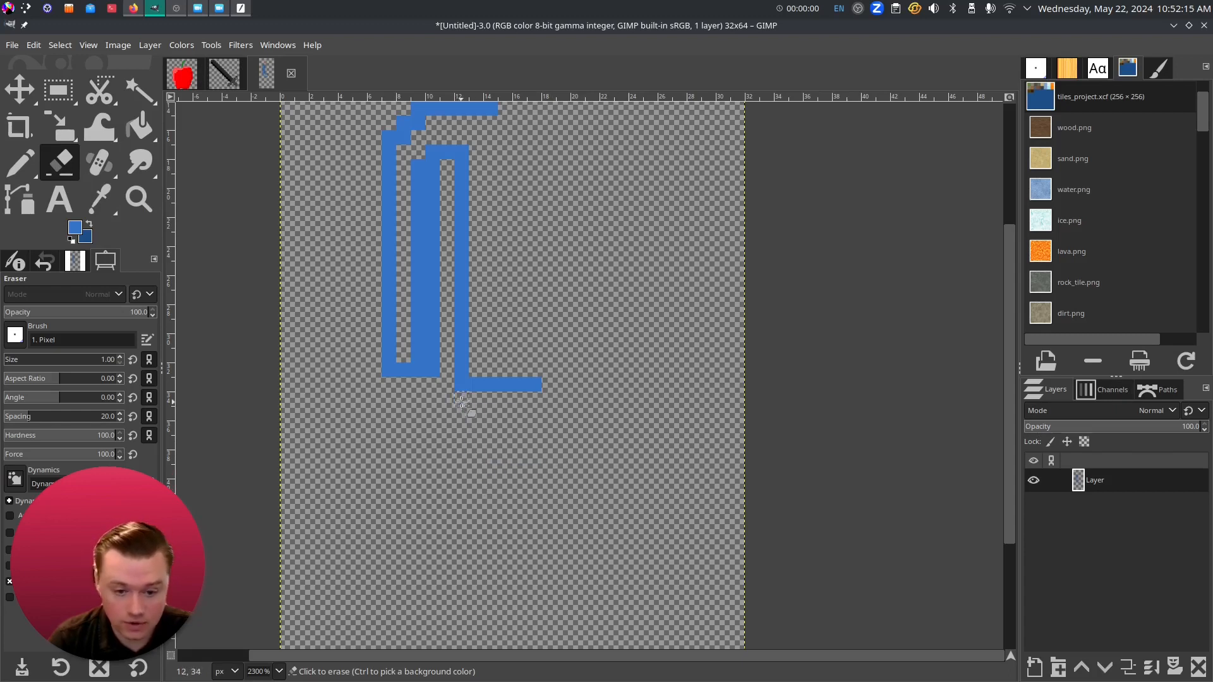
pyautogui.scroll(5, 480, 410)
pyautogui.hscroll(2, 480, 411)
pyautogui.moveTo(492, 446); pyautogui.dragTo(493, 440)
pyautogui.moveTo(407, 473); pyautogui.dragTo(436, 317)
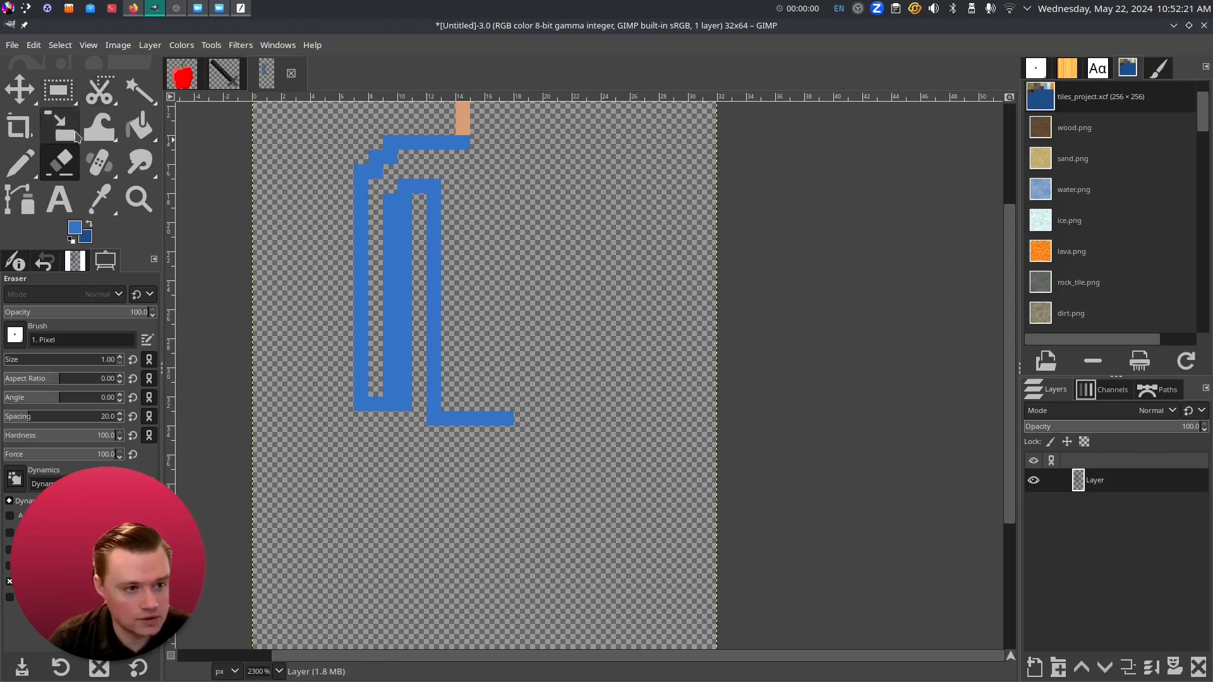
pyautogui.click(103, 203)
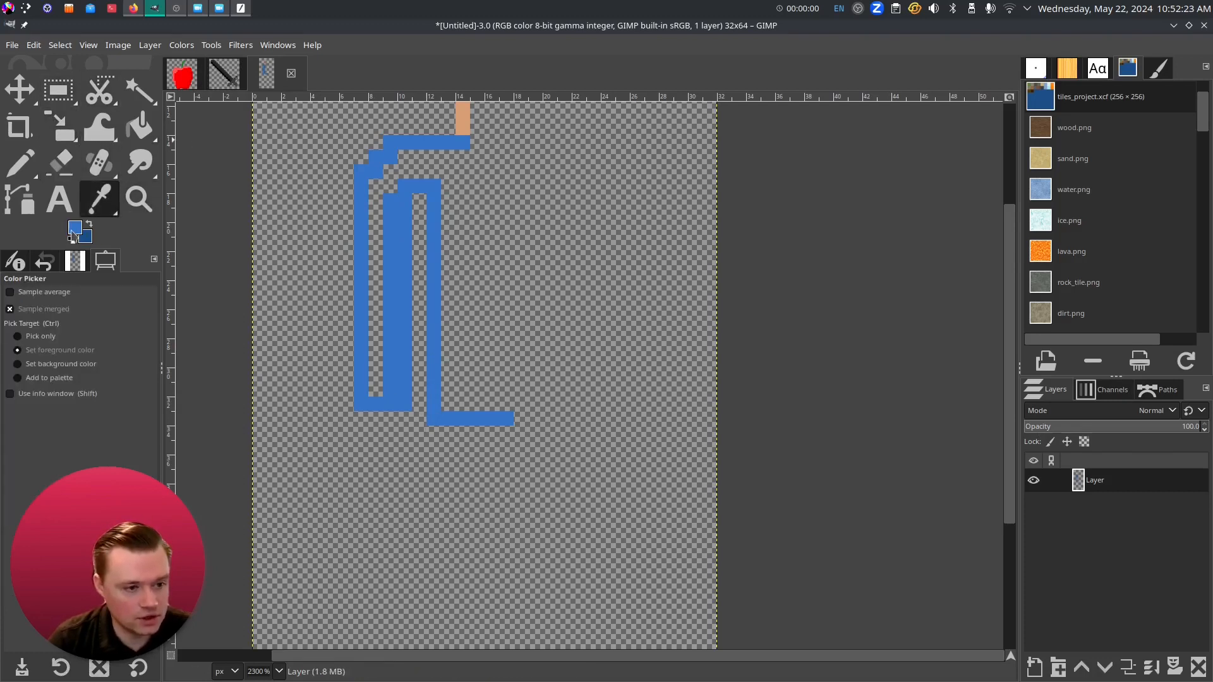
# - Darken the blue foreground colour for the leg
pyautogui.click(74, 229)
pyautogui.moveTo(407, 113); pyautogui.dragTo(384, 135)
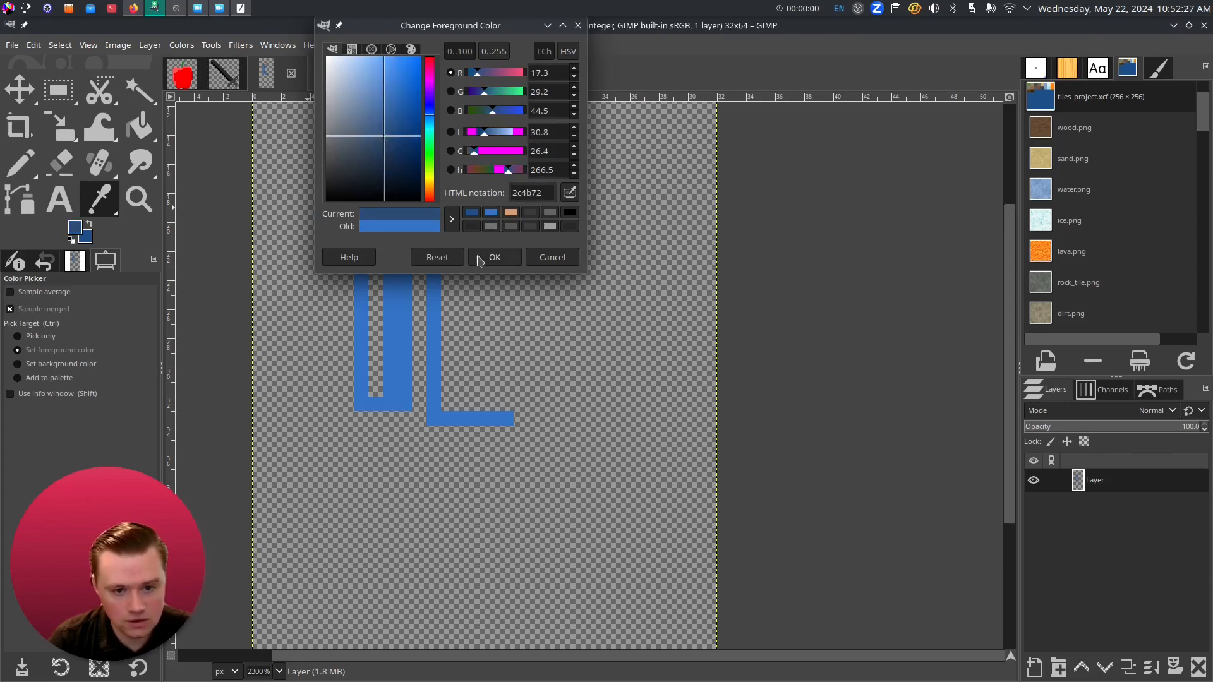
pyautogui.click(494, 257)
# - Draw the dark-blue leg outline below the shirt with the Pencil
pyautogui.press('n')
pyautogui.scroll(-4, 432, 316)
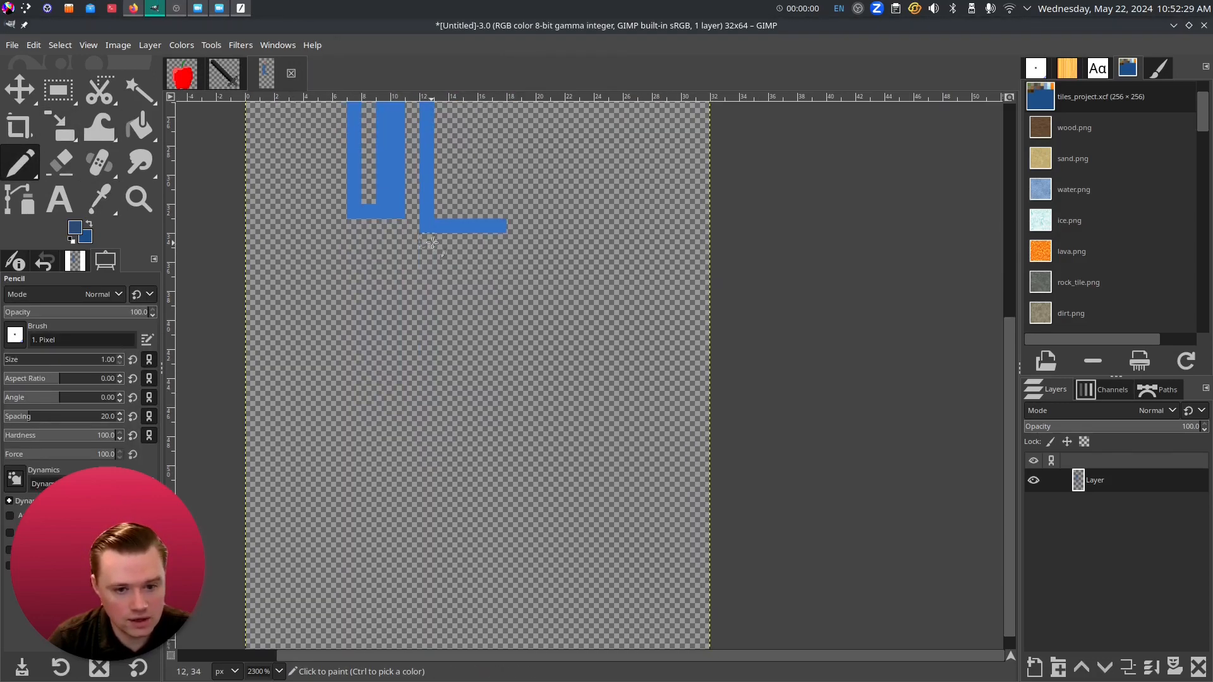
pyautogui.moveTo(430, 240); pyautogui.dragTo(428, 425)
pyautogui.scroll(-3, 428, 392)
pyautogui.keyDown('shift'); pyautogui.click(428, 435); pyautogui.keyUp('shift')
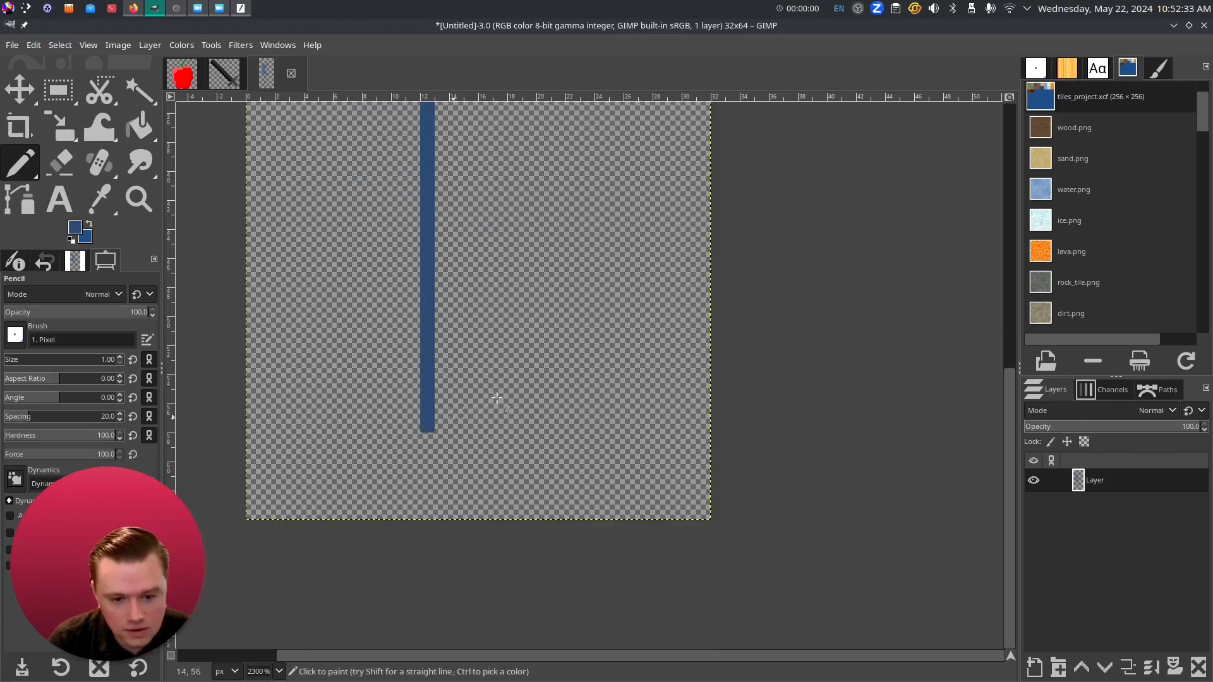
pyautogui.scroll(2, 411, 474)
pyautogui.keyDown('shift'); pyautogui.click(409, 505); pyautogui.keyUp('shift')
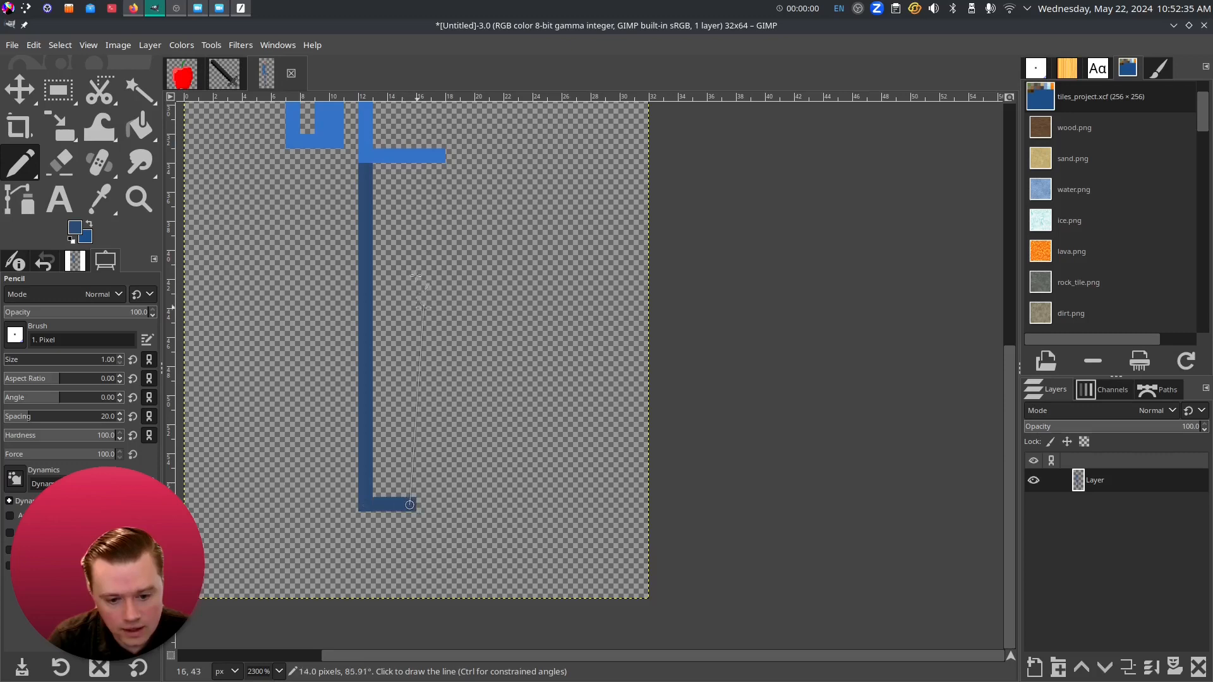
pyautogui.keyDown('shift'); pyautogui.click(408, 199); pyautogui.keyUp('shift')
pyautogui.keyDown('shift'); pyautogui.click(423, 200); pyautogui.keyUp('shift')
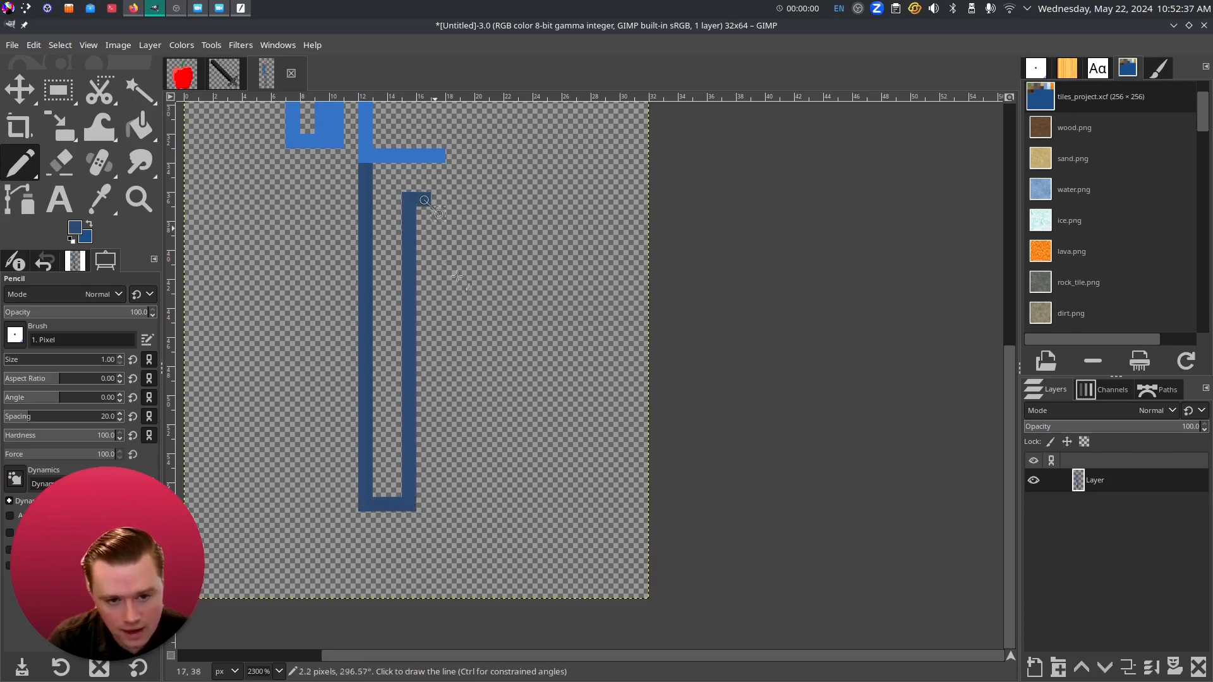
pyautogui.hscroll(-3, 580, 347)
pyautogui.hscroll(-3, 549, 474)
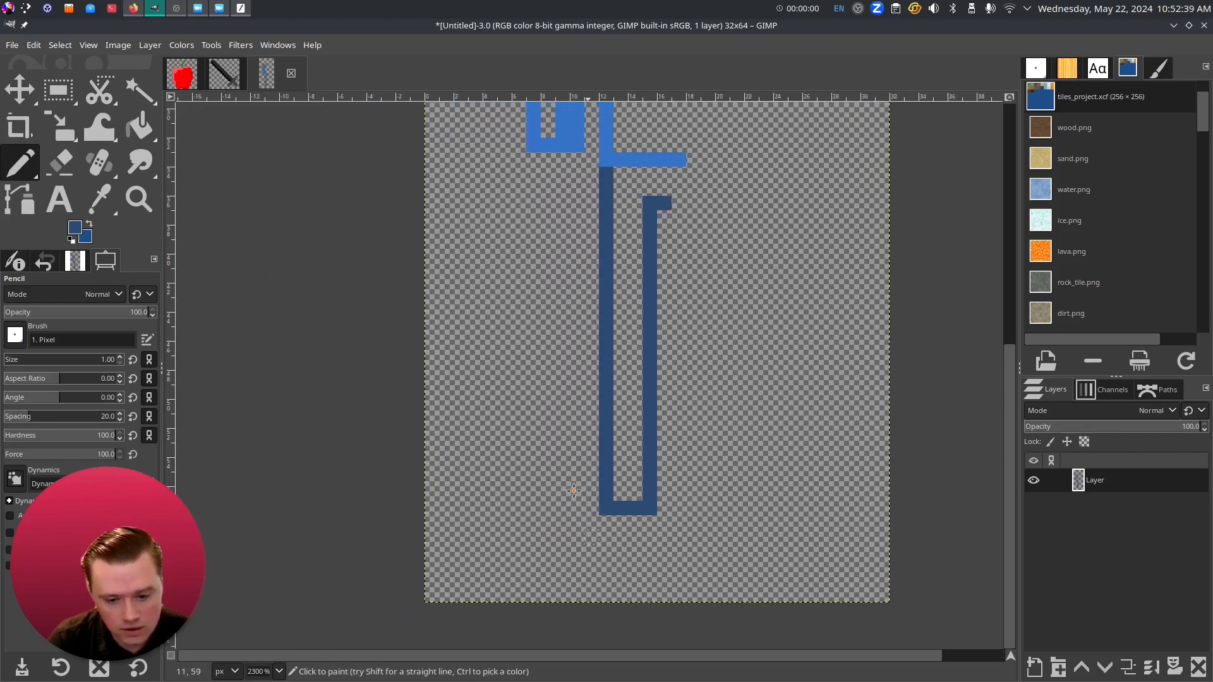
pyautogui.scroll(-2, 548, 474)
# - Paint a dark grey 292d31 shoe at the foot of the leg
pyautogui.click(75, 228)
pyautogui.moveTo(357, 184); pyautogui.dragTo(343, 174)
pyautogui.click(495, 257)
pyautogui.moveTo(610, 453)
pyautogui.mouseDown()
pyautogui.moveTo(566, 454)
pyautogui.moveTo(562, 468)
pyautogui.moveTo(573, 482)
pyautogui.moveTo(577, 467)
pyautogui.moveTo(606, 467)
pyautogui.moveTo(603, 486)
pyautogui.moveTo(508, 484)
pyautogui.moveTo(506, 495)
pyautogui.moveTo(595, 495)
pyautogui.mouseUp()
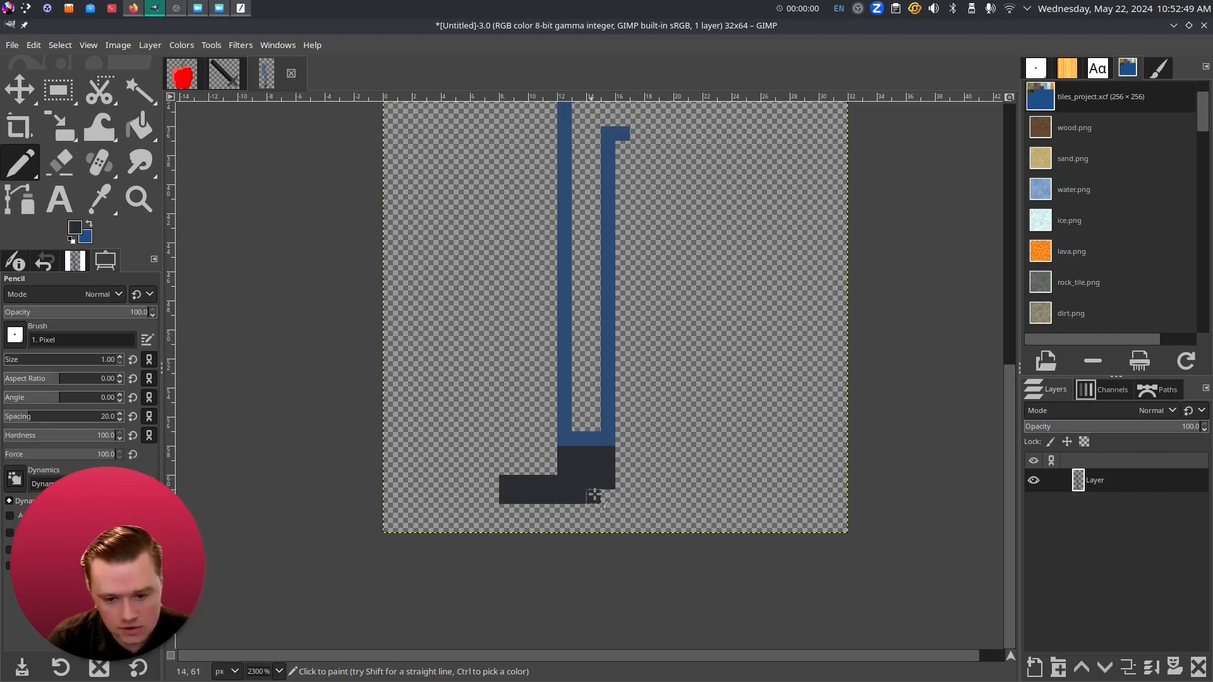
pyautogui.scroll(5, 612, 490)
pyautogui.scroll(-4, 518, 307)
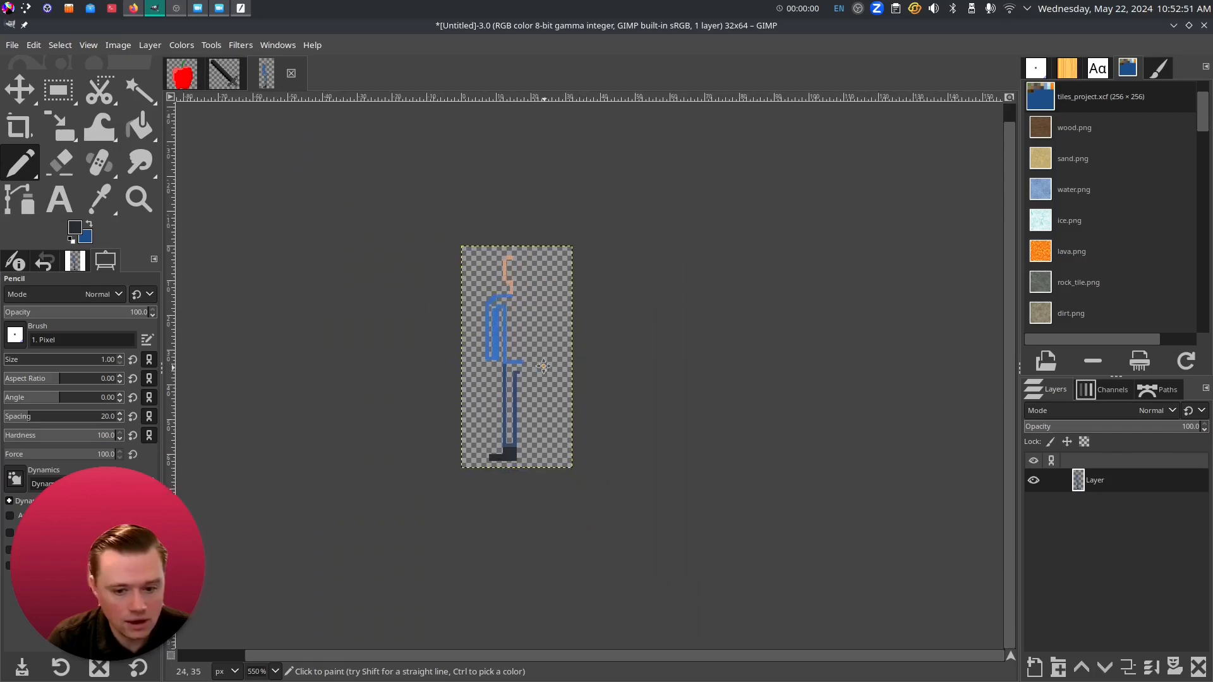
pyautogui.scroll(2, 518, 306)
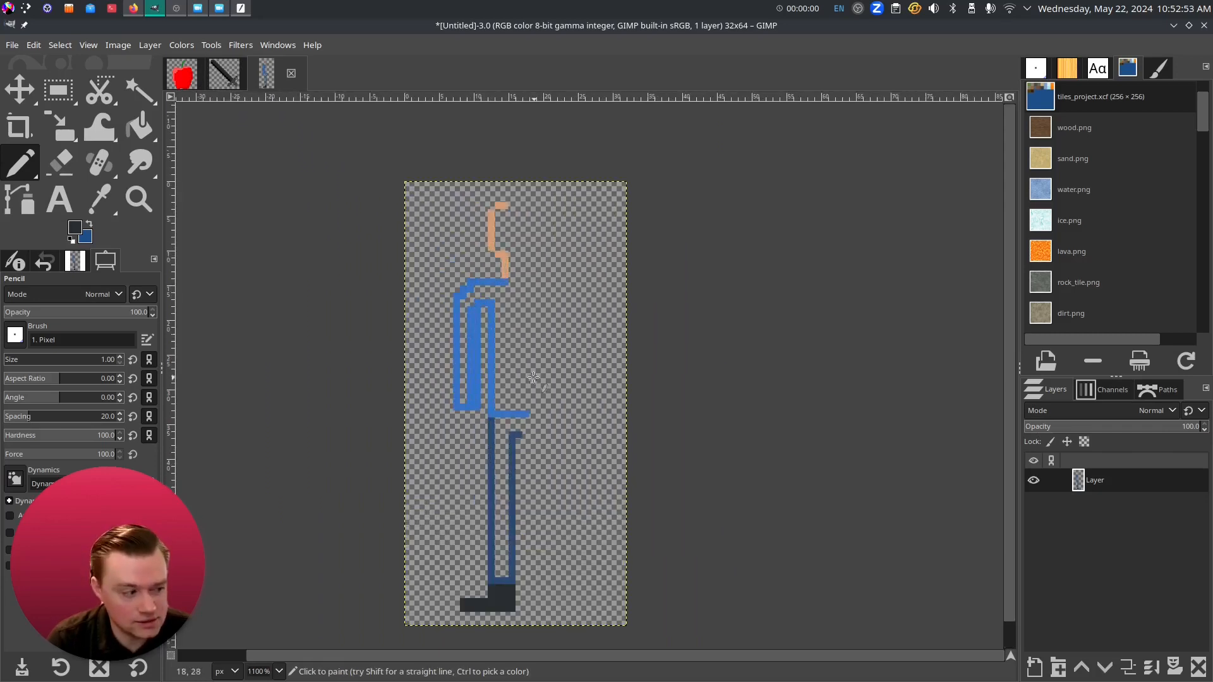
pyautogui.scroll(2, 533, 377)
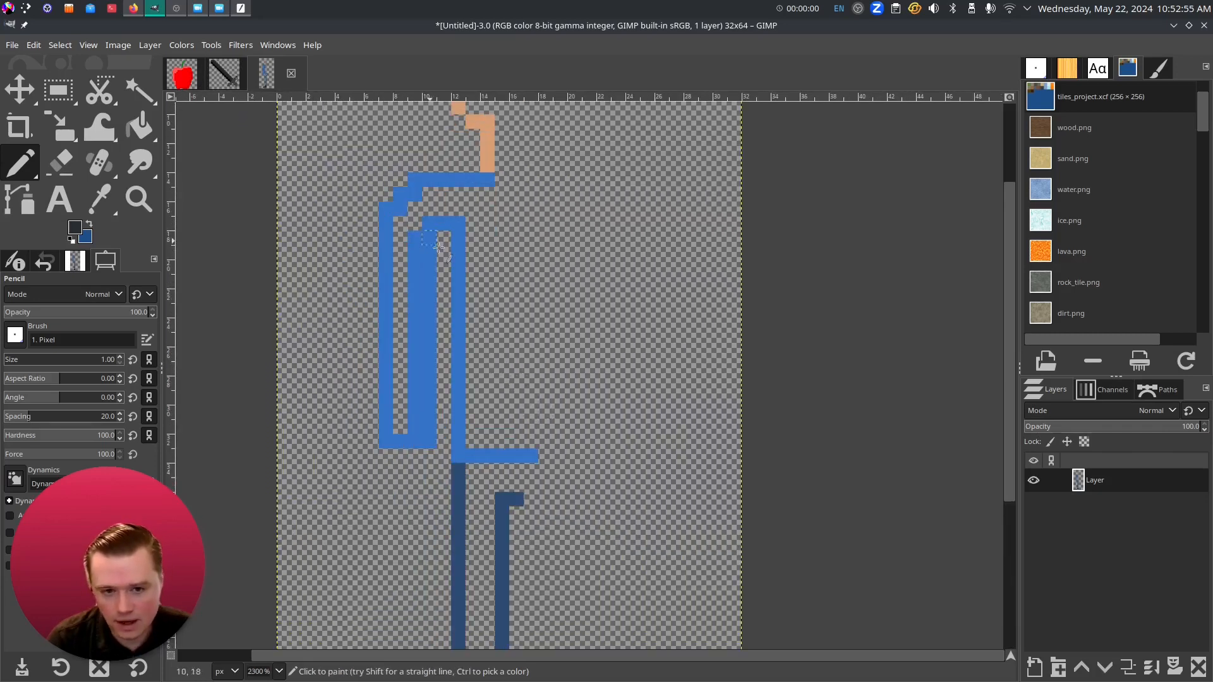
pyautogui.scroll(3, 433, 243)
# - Sample the head's orange and thicken the head with an extra column
pyautogui.click(99, 199)
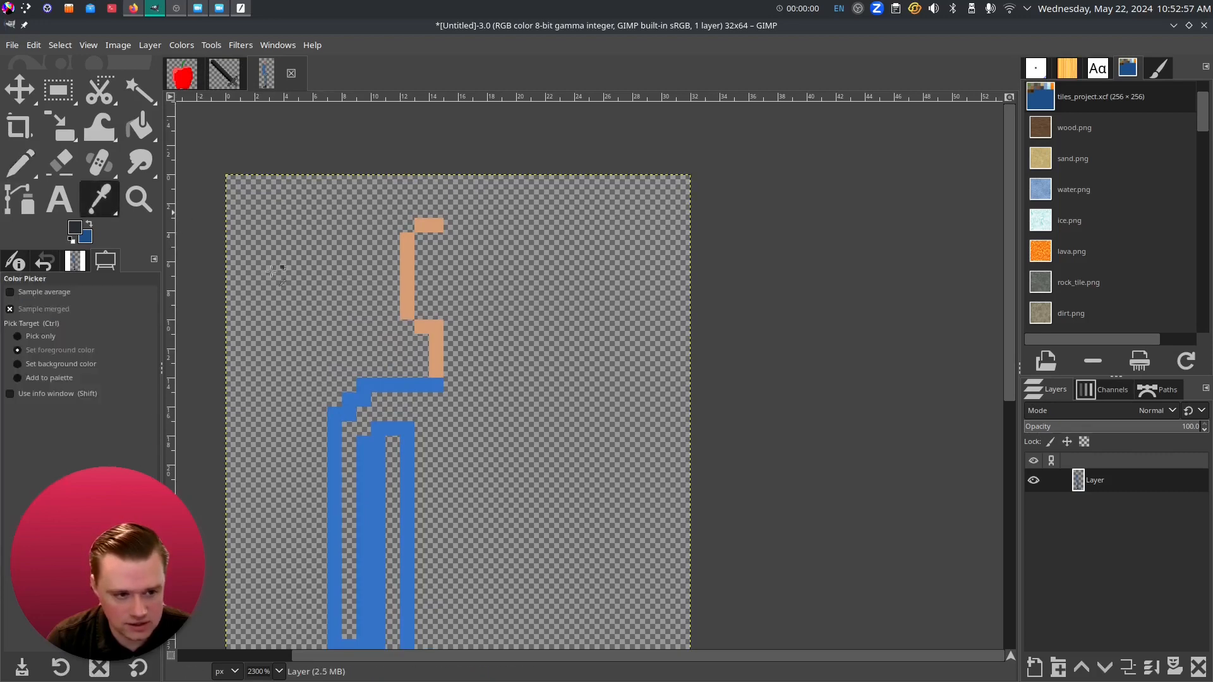
pyautogui.click(406, 297)
pyautogui.click(25, 166)
pyautogui.moveTo(407, 327); pyautogui.dragTo(393, 239)
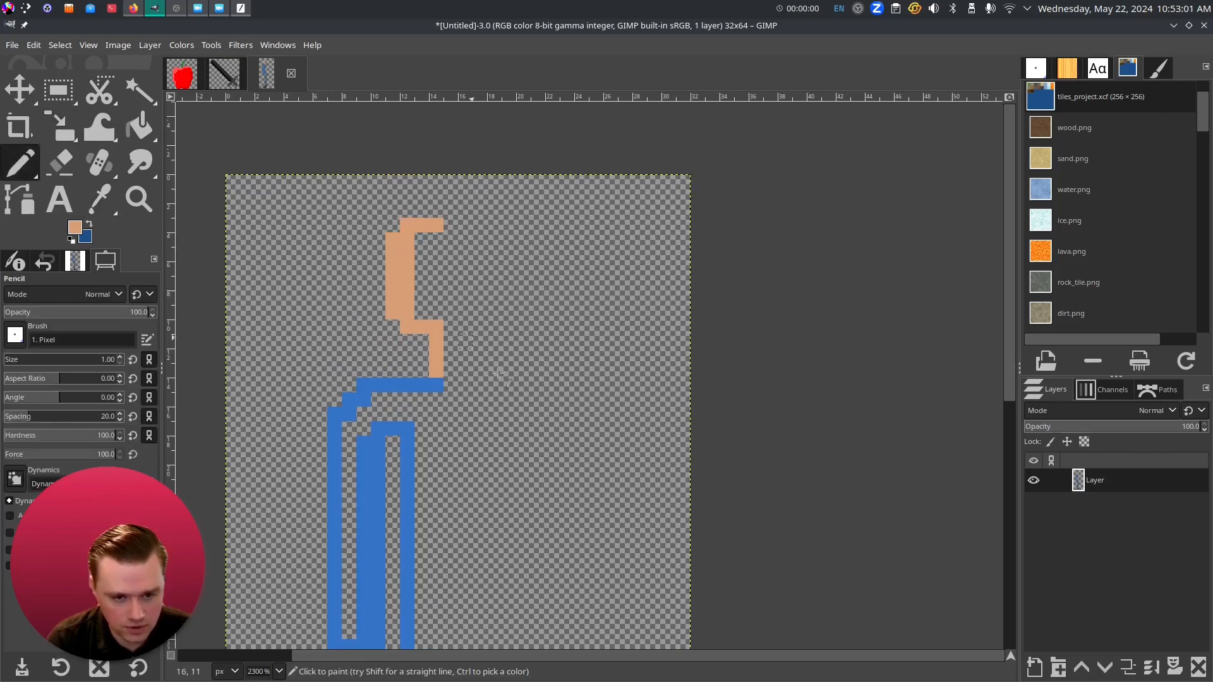
# - Paint a peach hand below the blue sleeve
pyautogui.scroll(-3, 465, 330)
pyautogui.scroll(-2, 500, 414)
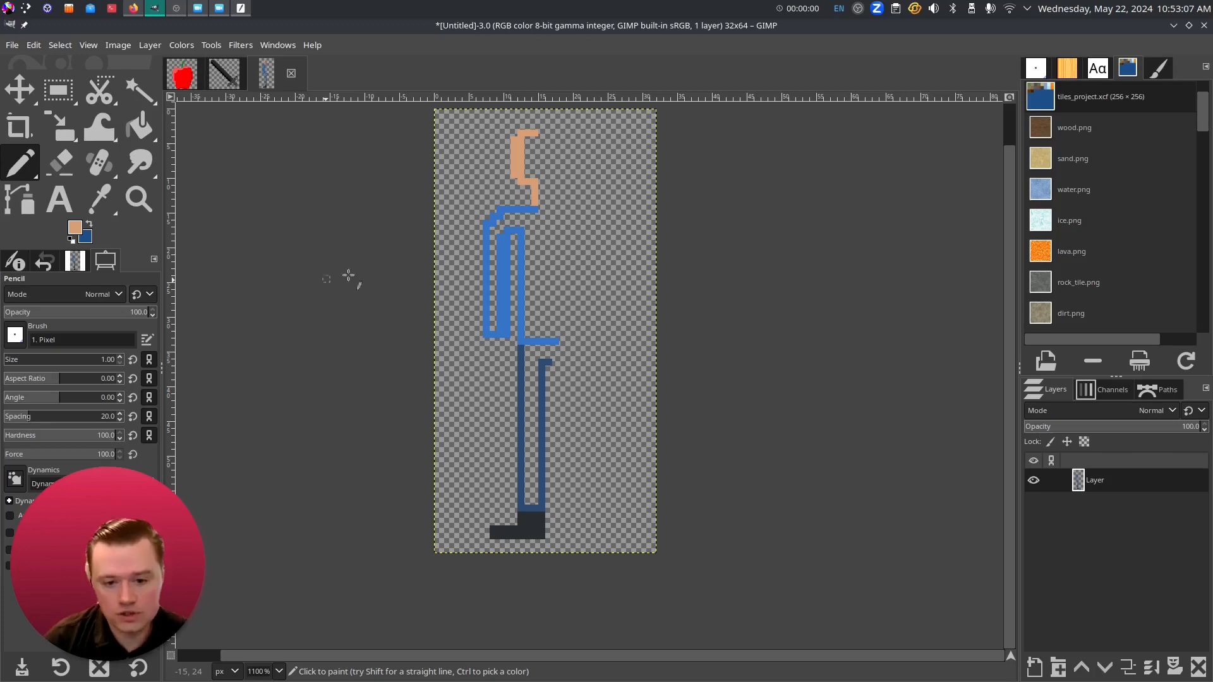
pyautogui.scroll(4, 502, 349)
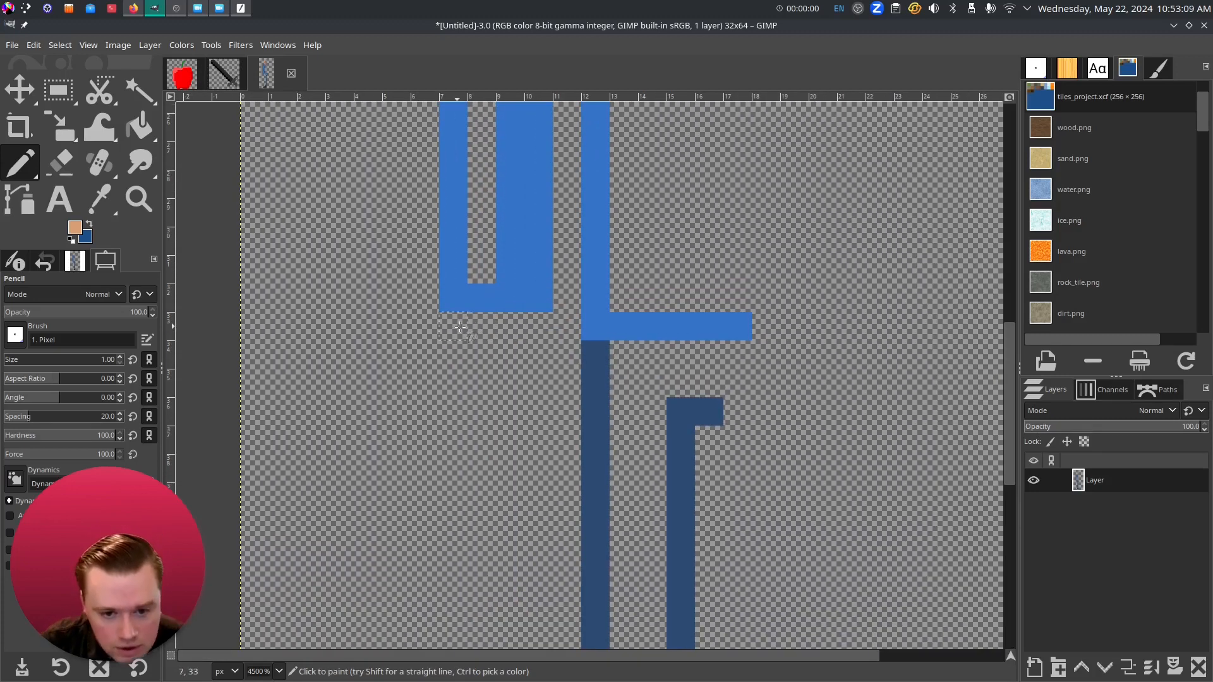
pyautogui.moveTo(472, 326)
pyautogui.mouseDown()
pyautogui.moveTo(463, 362)
pyautogui.moveTo(527, 326)
pyautogui.moveTo(531, 356)
pyautogui.moveTo(475, 389)
pyautogui.moveTo(502, 379)
pyautogui.moveTo(449, 381)
pyautogui.mouseUp()
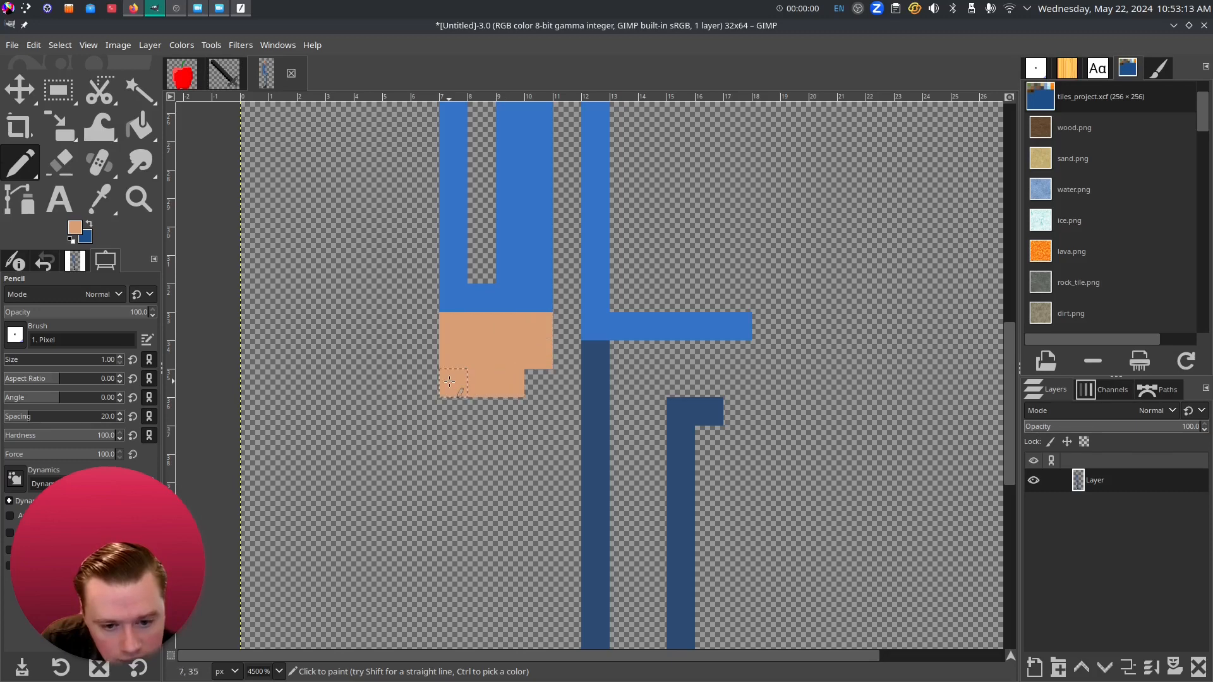
pyautogui.scroll(-3, 536, 435)
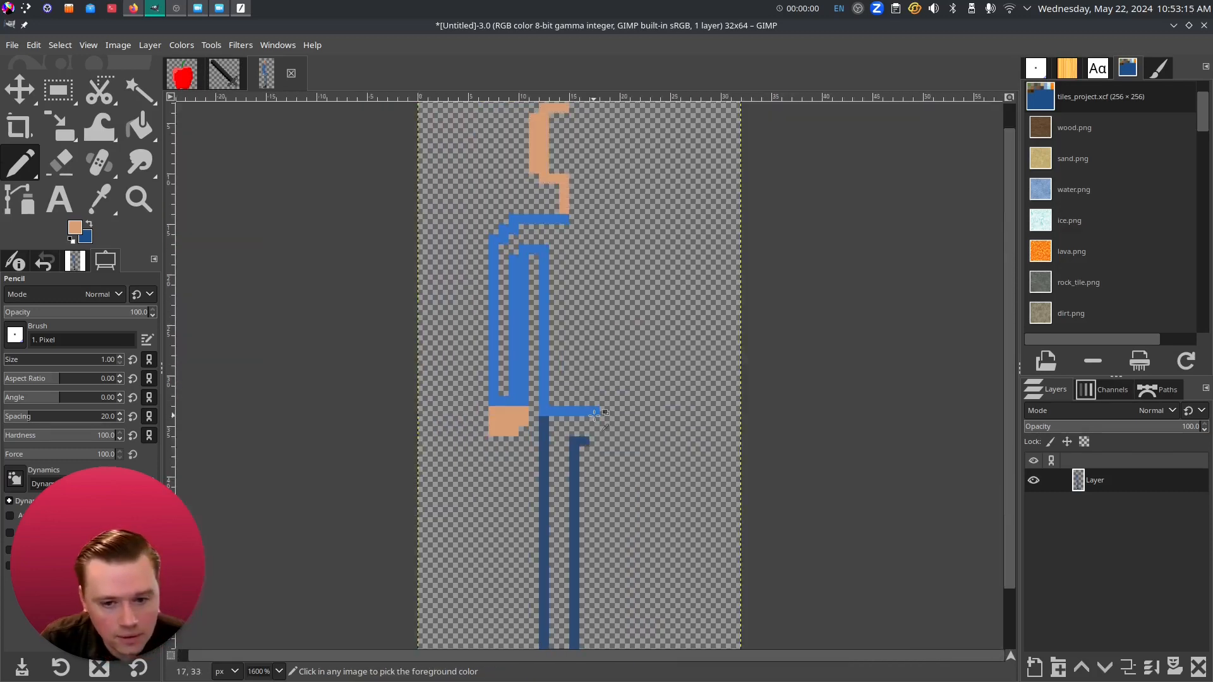
pyautogui.moveTo(605, 398); pyautogui.dragTo(547, 462)
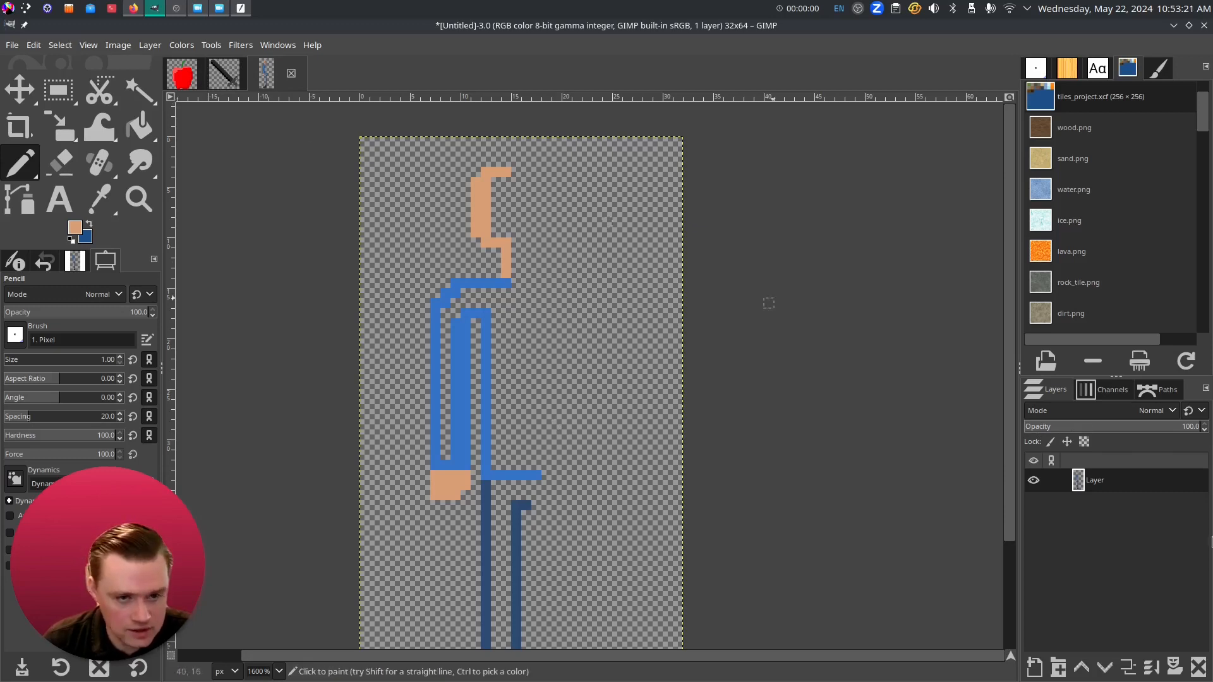
# - Duplicate the drawing layer and flip the copy horizontally
pyautogui.rightClick(1087, 482)
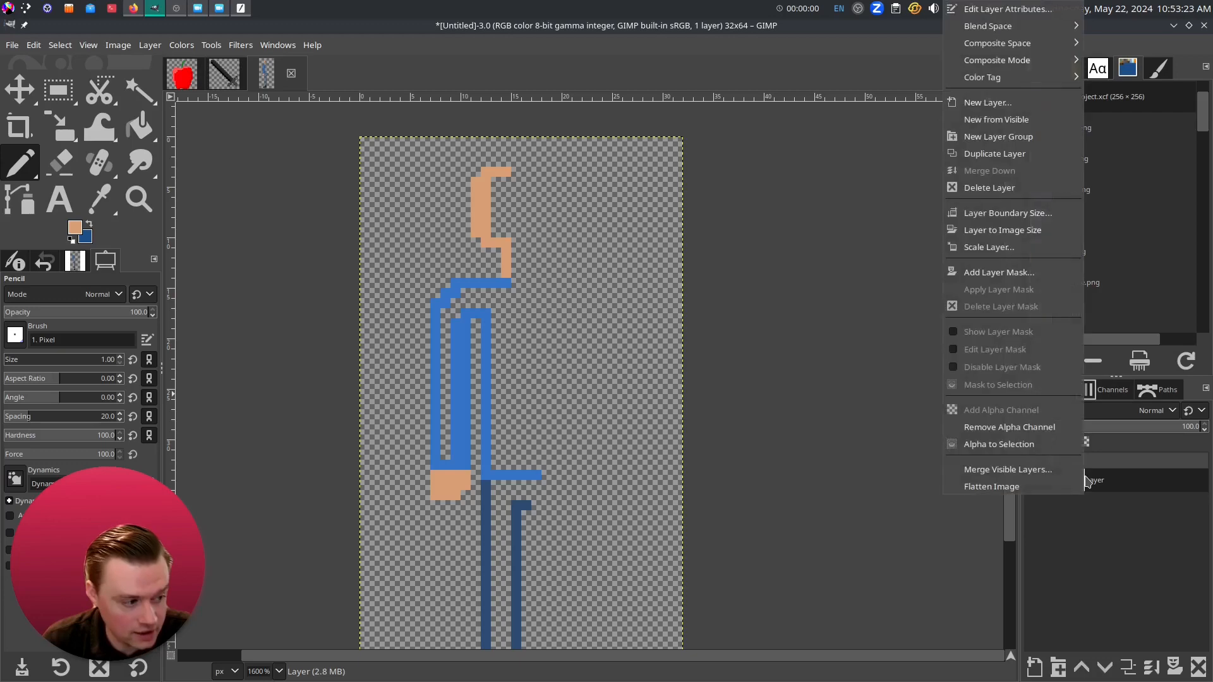
pyautogui.click(1029, 158)
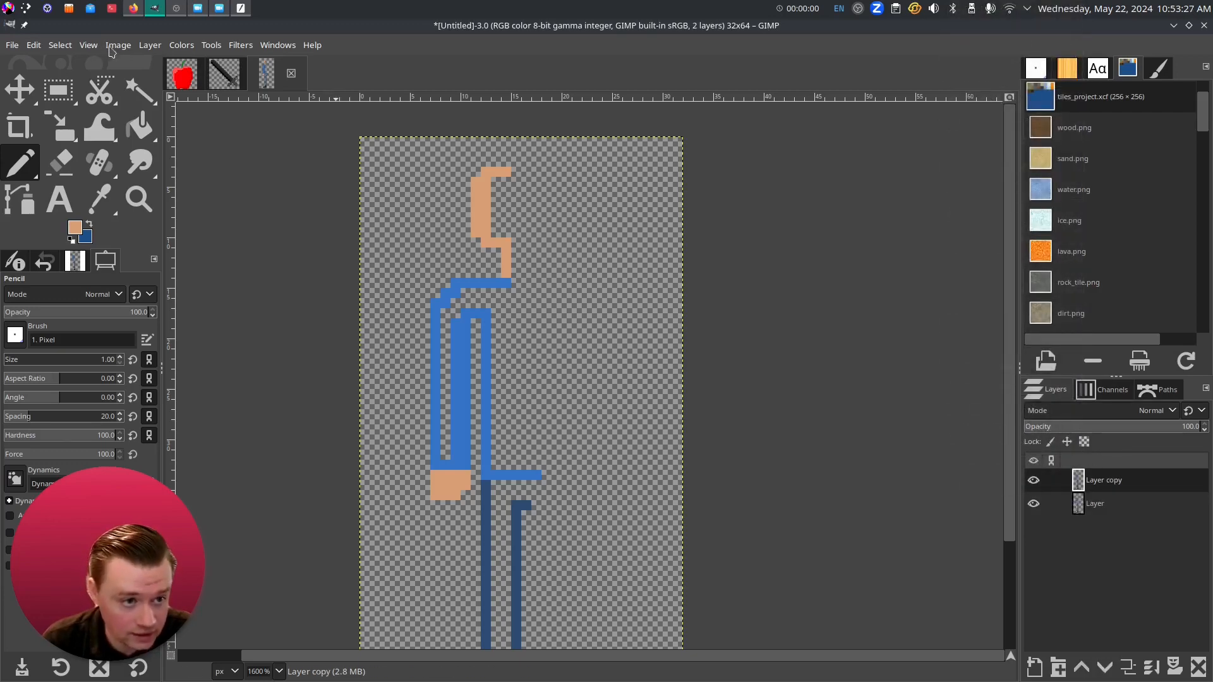
pyautogui.click(144, 45)
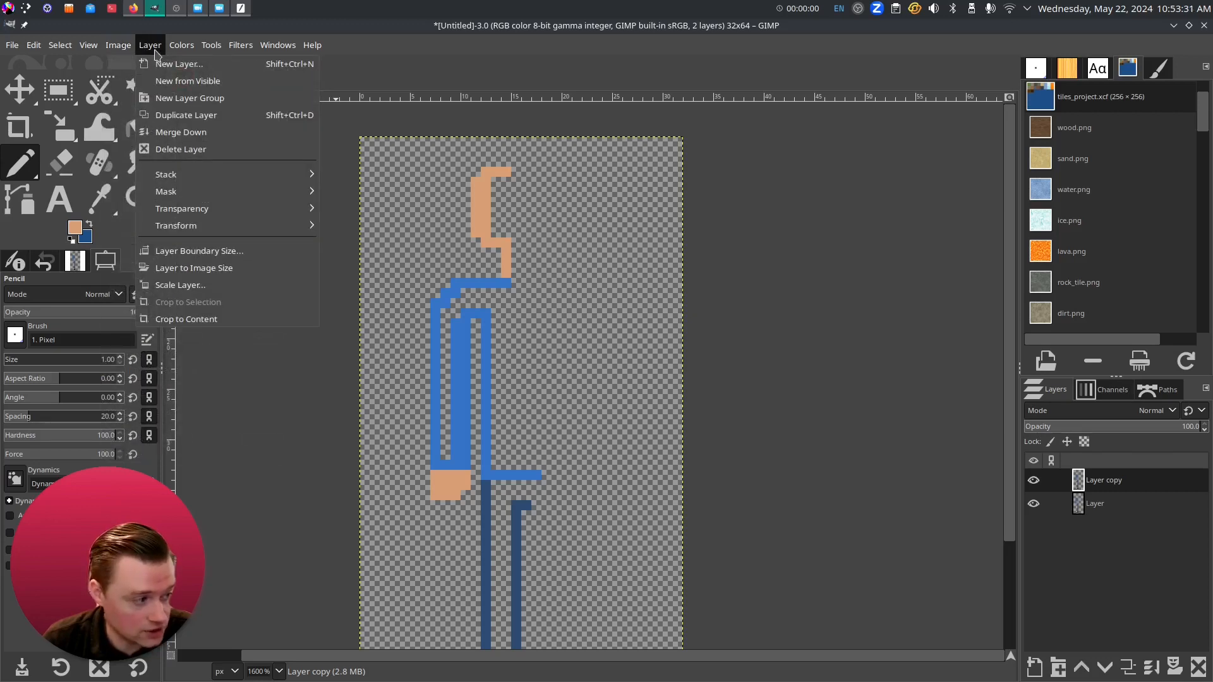
pyautogui.moveTo(213, 209)
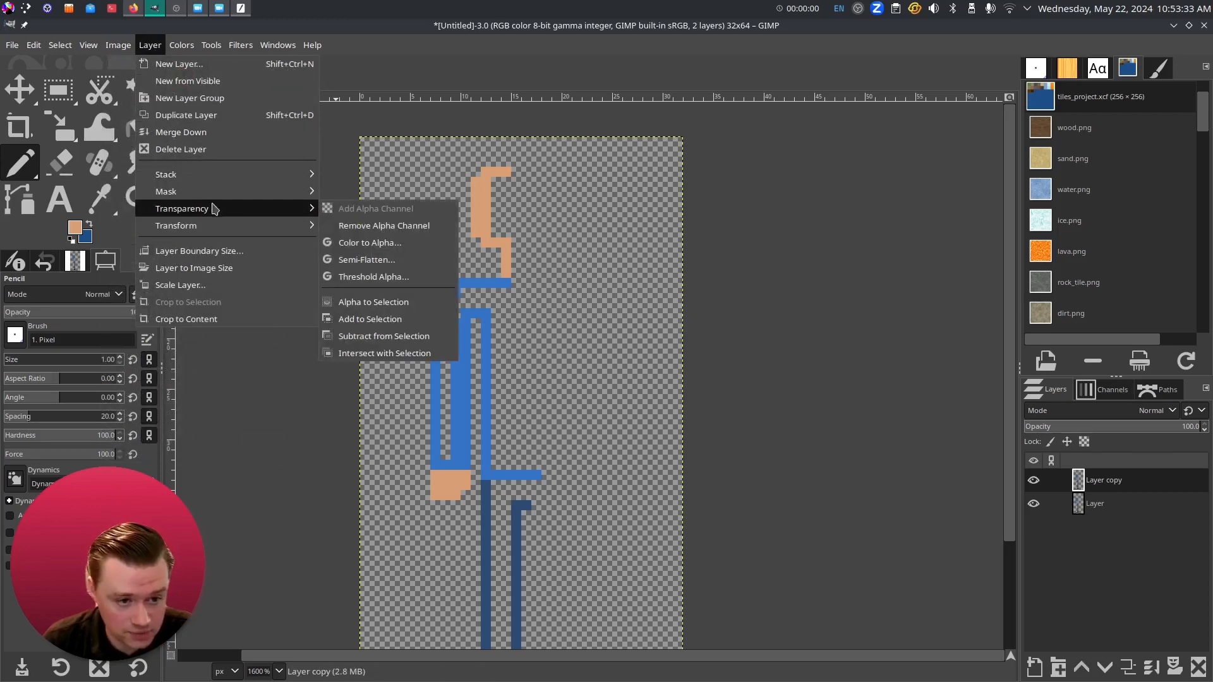
pyautogui.moveTo(218, 231)
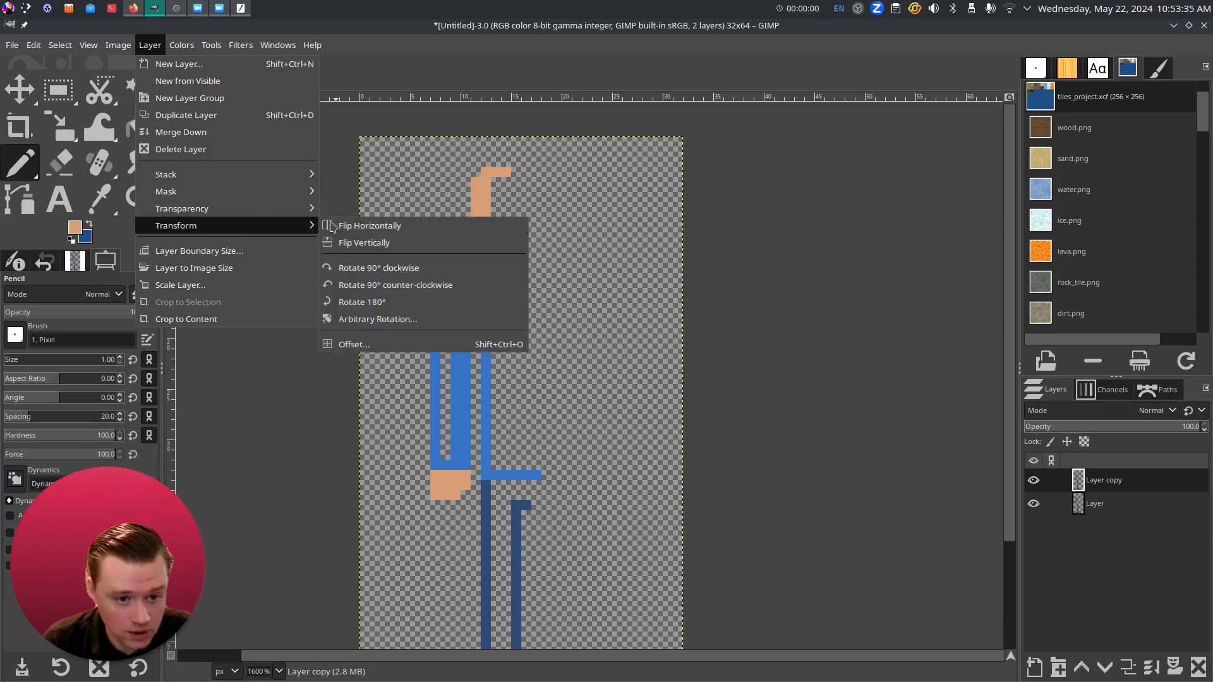
pyautogui.click(348, 225)
pyautogui.moveTo(708, 507); pyautogui.dragTo(685, 511)
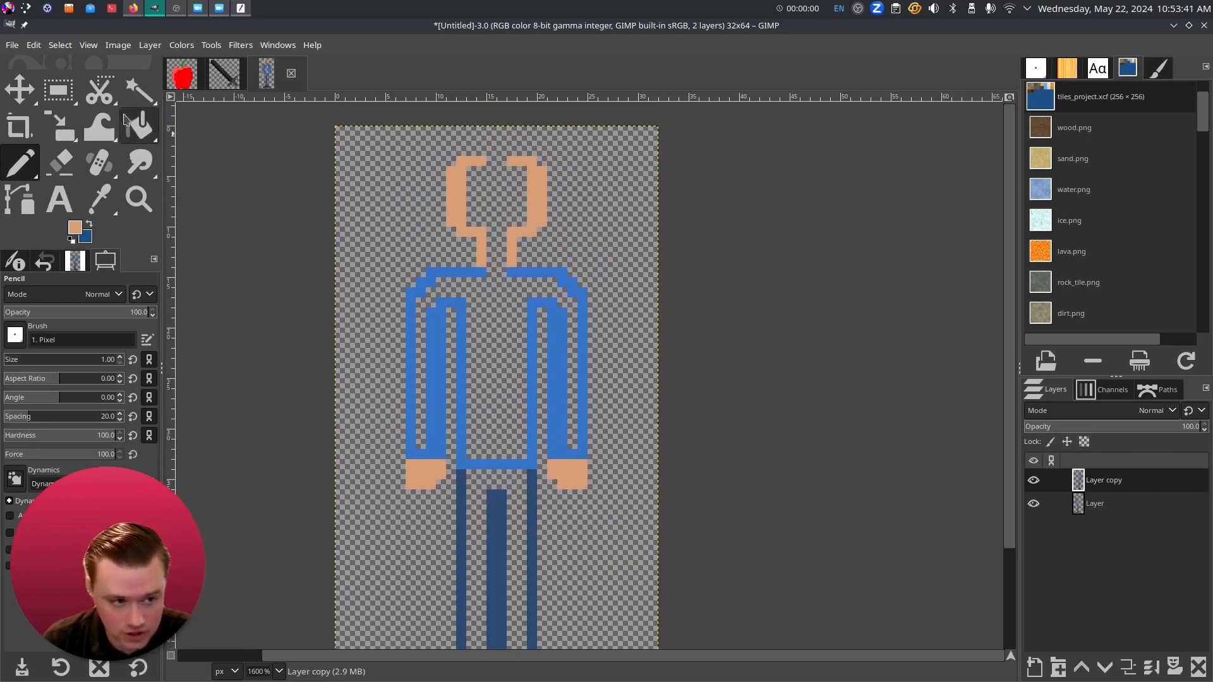
# - Shift the mirrored half one pixel right and merge it down
pyautogui.press('m')
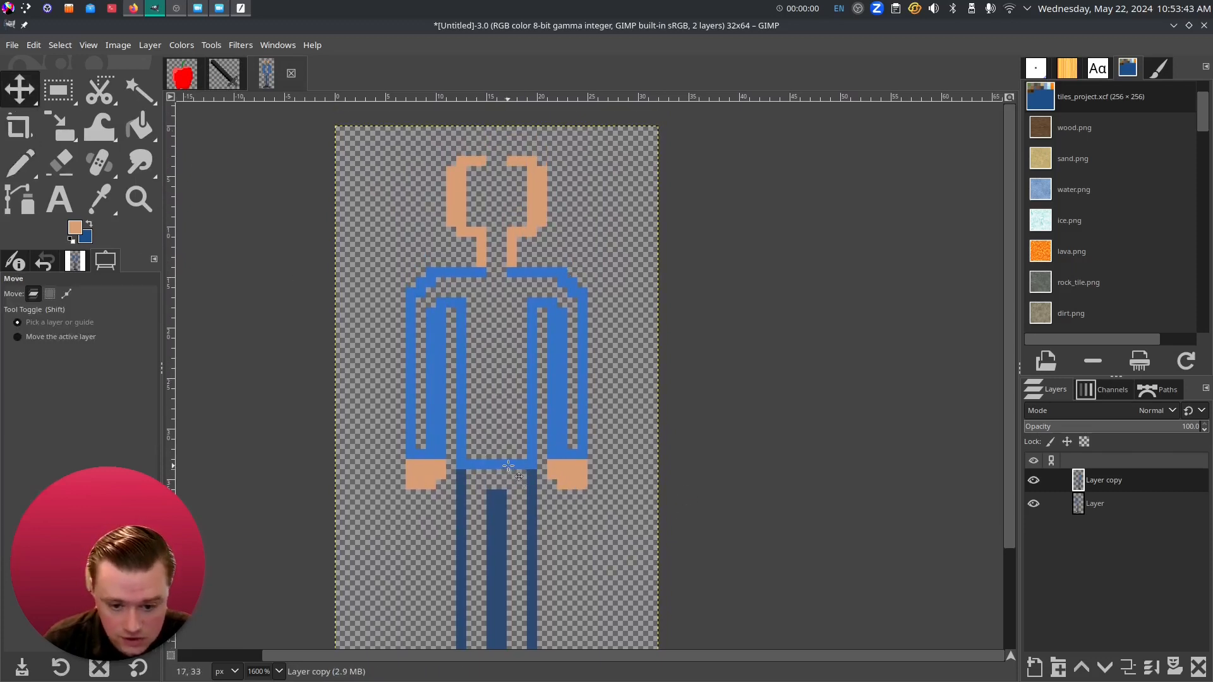
pyautogui.moveTo(508, 466); pyautogui.dragTo(518, 463)
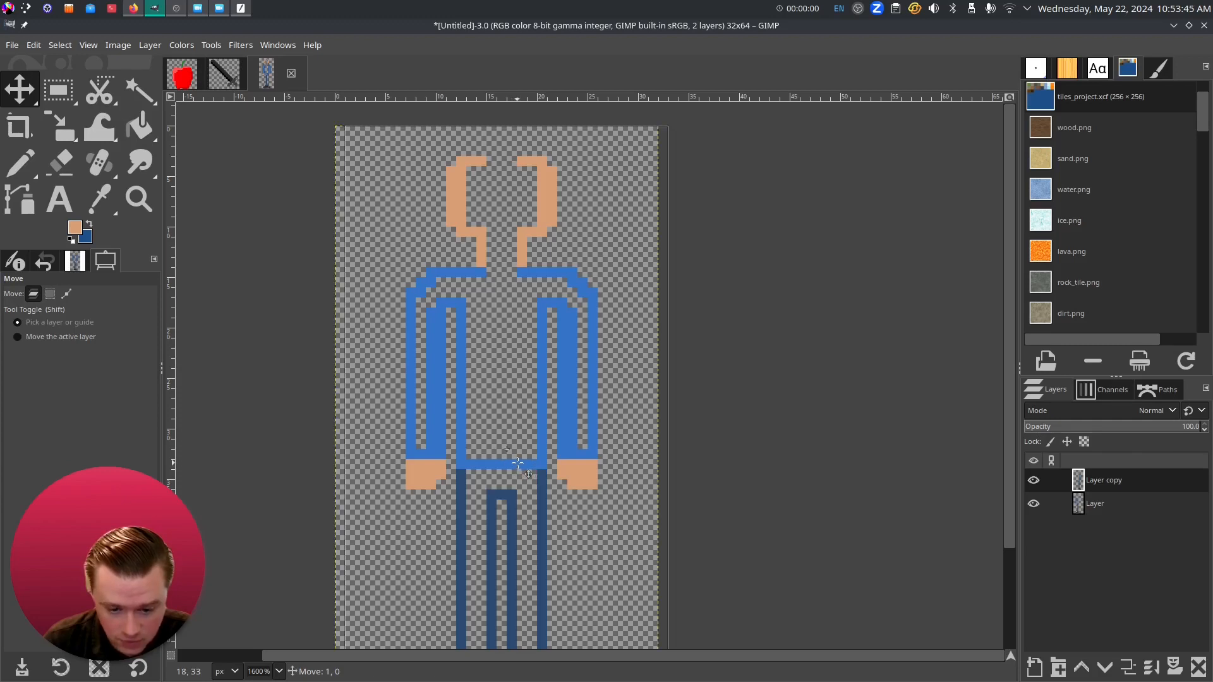
pyautogui.scroll(-5, 556, 473)
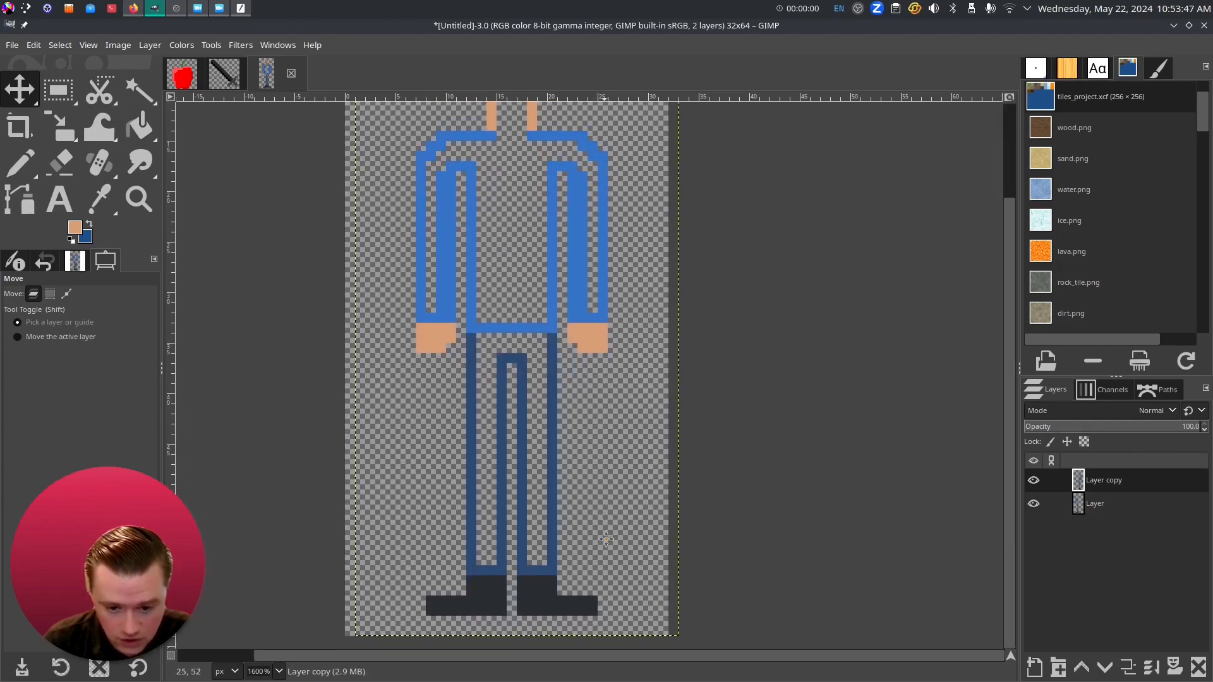
pyautogui.scroll(5, 607, 539)
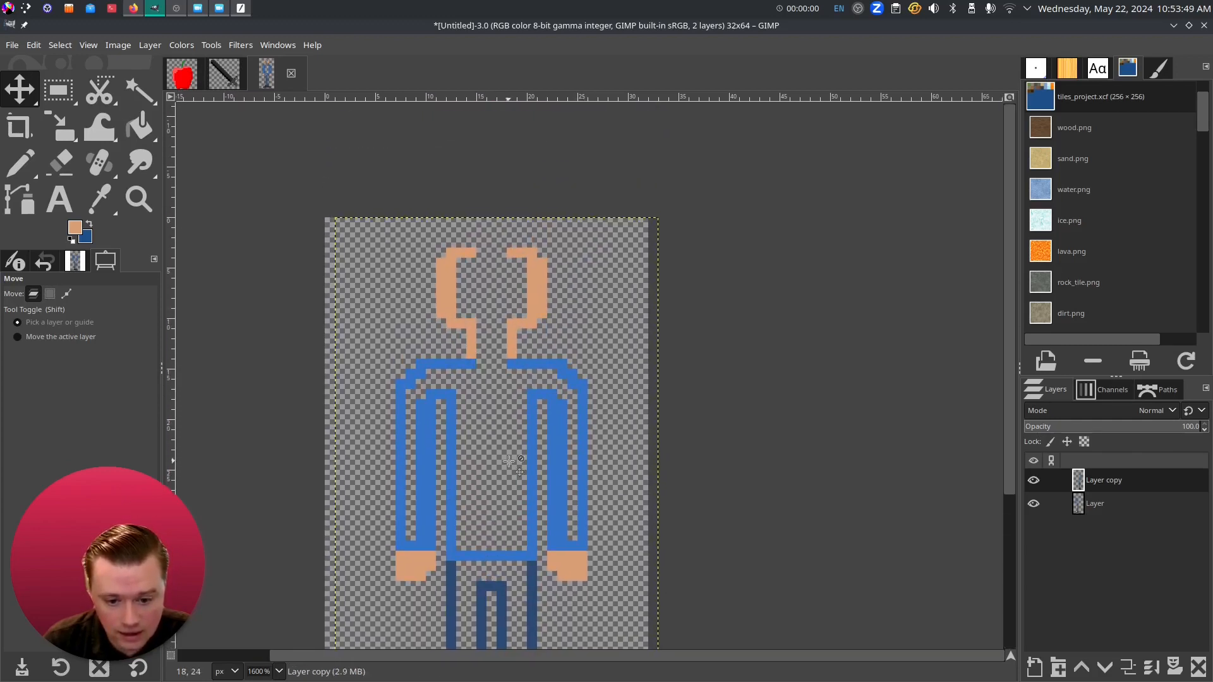
pyautogui.scroll(2, 482, 344)
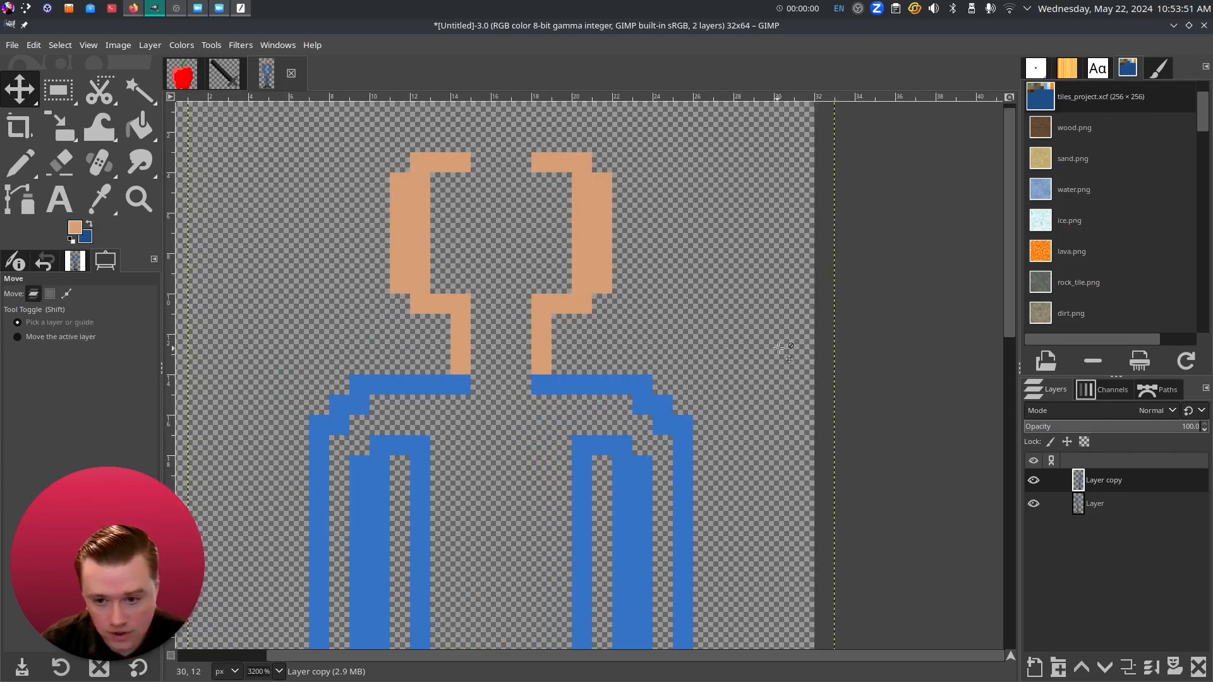
pyautogui.rightClick(1122, 477)
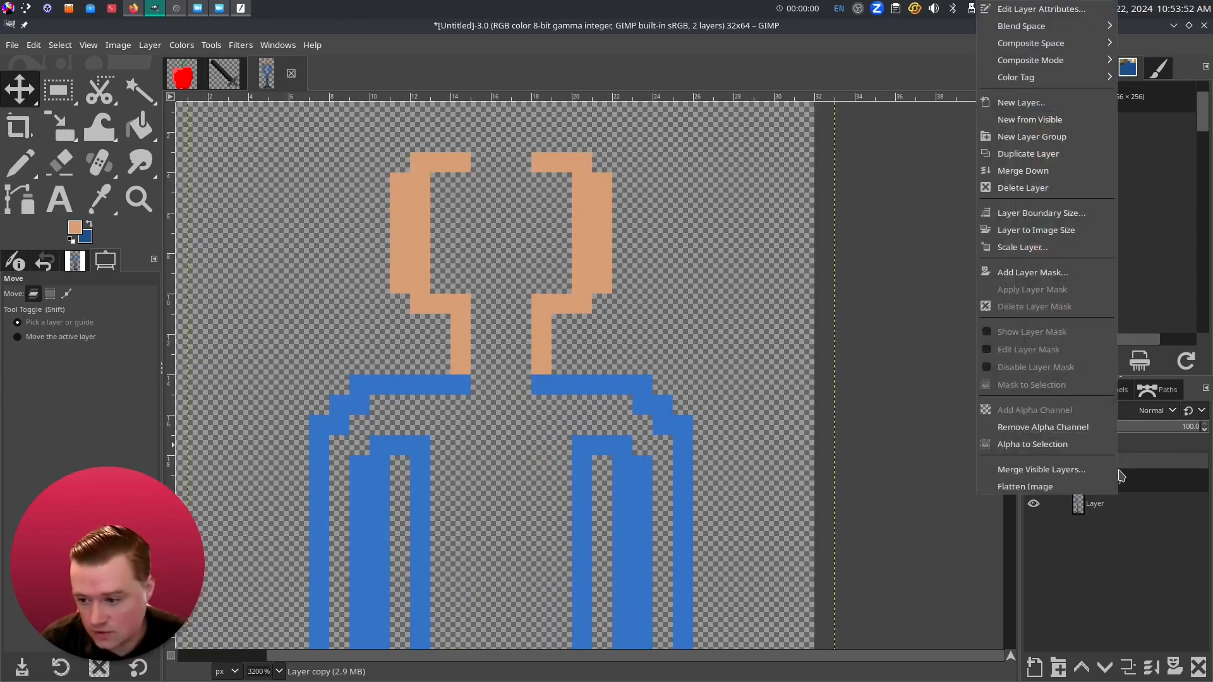
pyautogui.click(1042, 171)
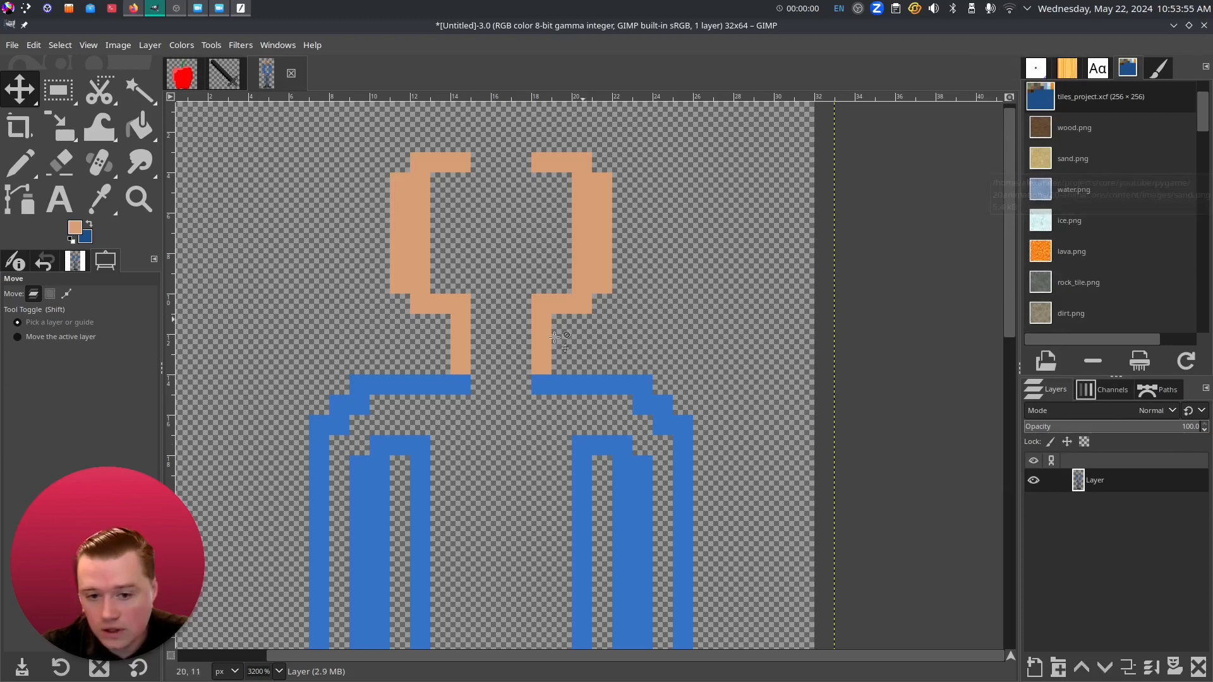
# - Fill the two gaps in the blue shoulder row
pyautogui.press('o')
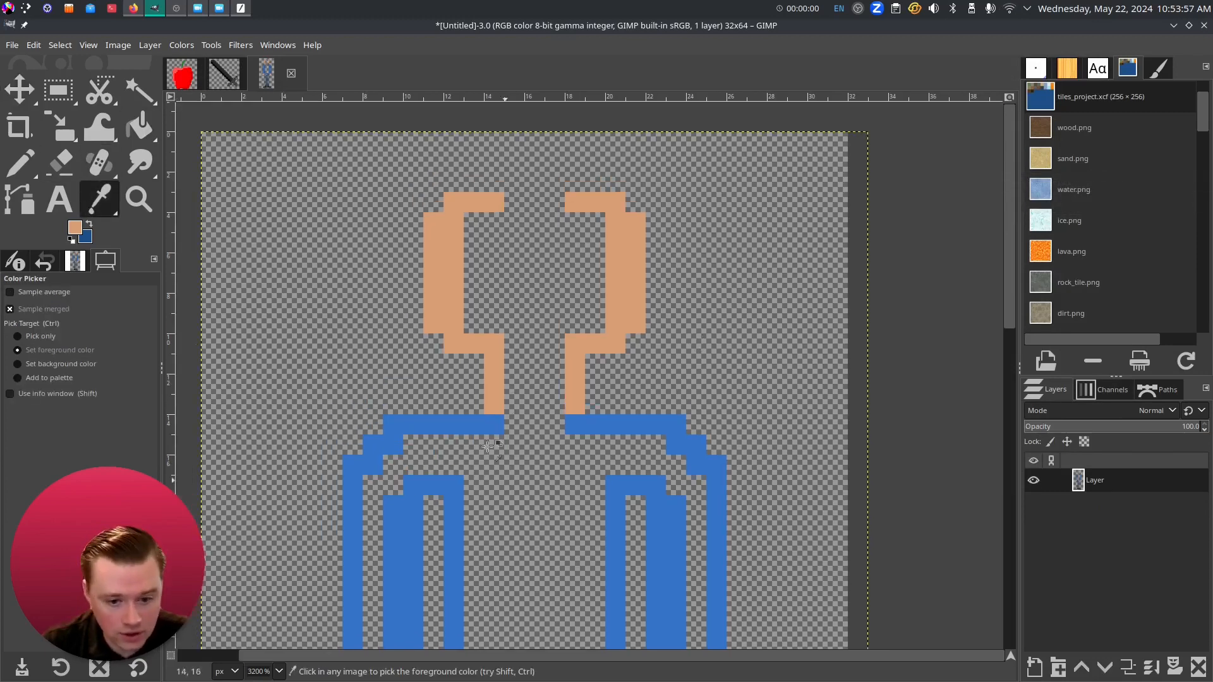
pyautogui.press('n')
pyautogui.click(510, 418)
pyautogui.click(558, 422)
# - Replace the left orange neck stem with a 3x3 orange neck block
pyautogui.press('o')
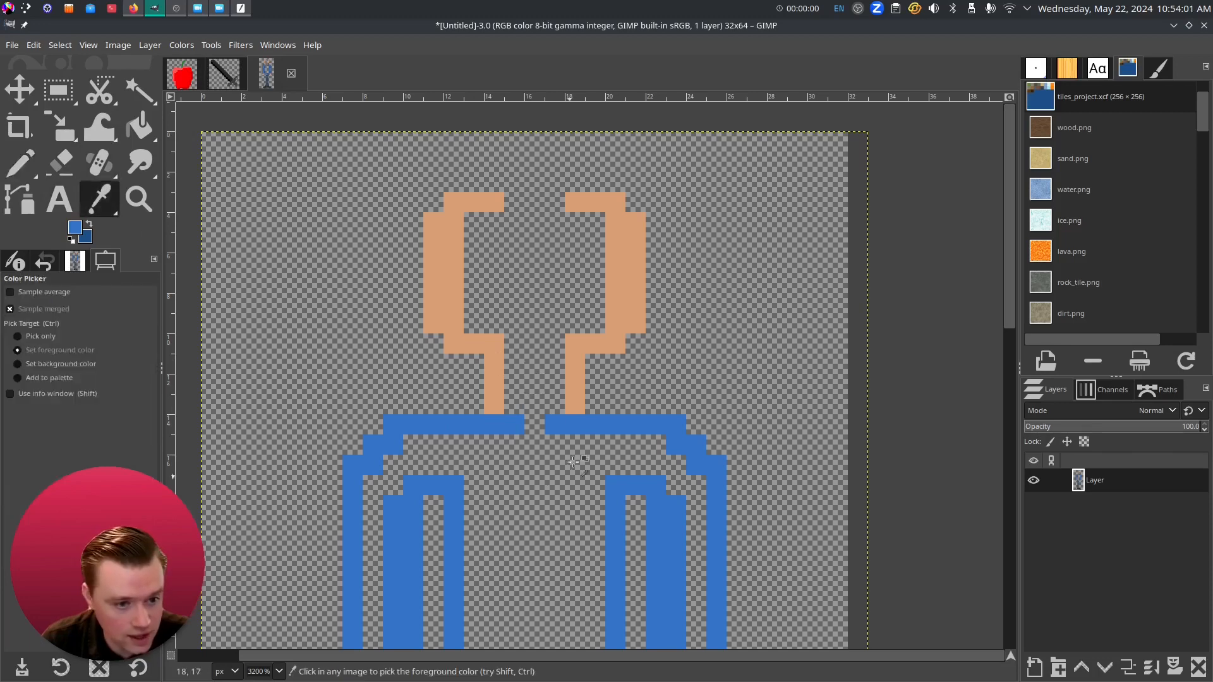
pyautogui.click(498, 399)
pyautogui.hotkey('shift', 'e')
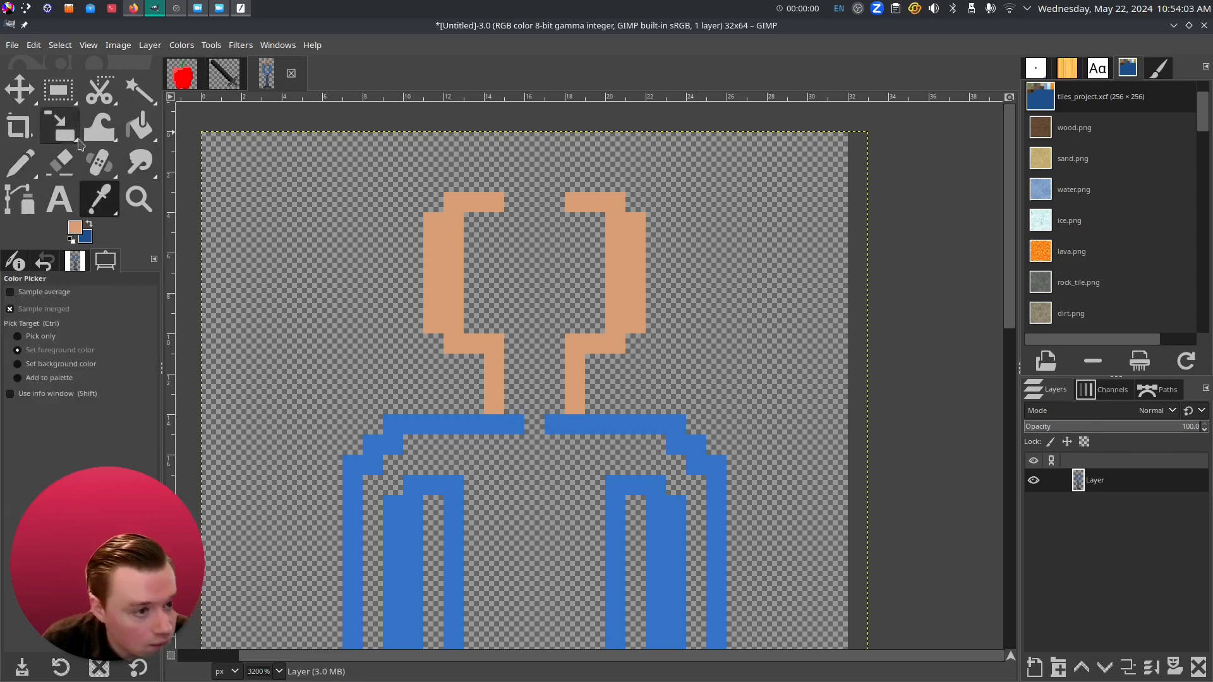
pyautogui.moveTo(494, 408); pyautogui.dragTo(493, 364)
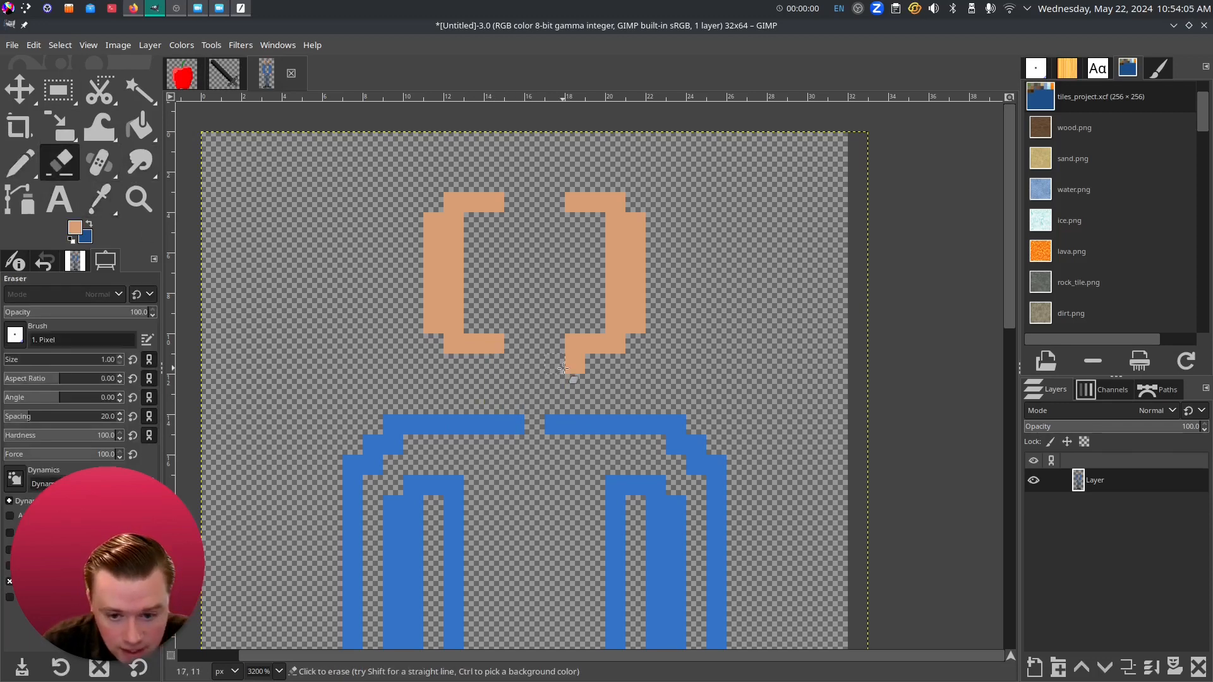
pyautogui.press('n')
pyautogui.moveTo(518, 411)
pyautogui.mouseDown()
pyautogui.moveTo(515, 359)
pyautogui.moveTo(551, 378)
pyautogui.moveTo(550, 398)
pyautogui.moveTo(529, 400)
pyautogui.moveTo(530, 357)
pyautogui.mouseUp()
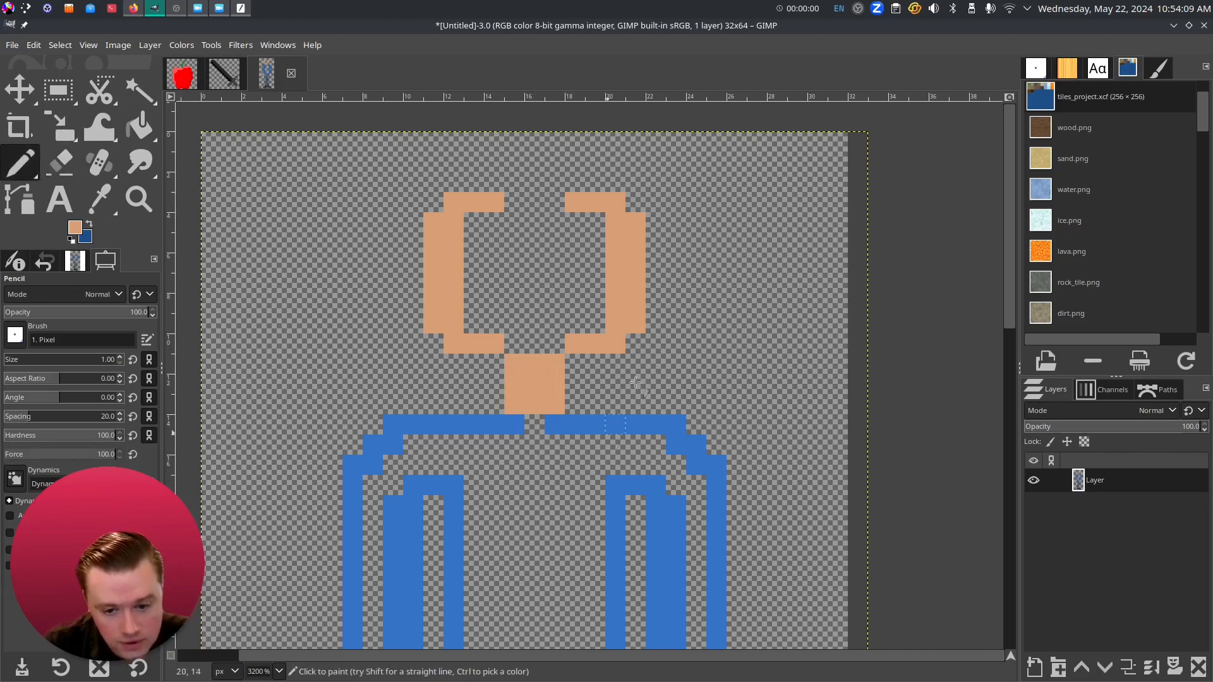
# - Erase the head brackets and redraw the head's side columns and top bar
pyautogui.scroll(1, 630, 405)
pyautogui.hotkey('shift', 'e')
pyautogui.moveTo(440, 396)
pyautogui.mouseDown()
pyautogui.moveTo(403, 286)
pyautogui.moveTo(408, 244)
pyautogui.moveTo(412, 298)
pyautogui.moveTo(438, 246)
pyautogui.mouseUp()
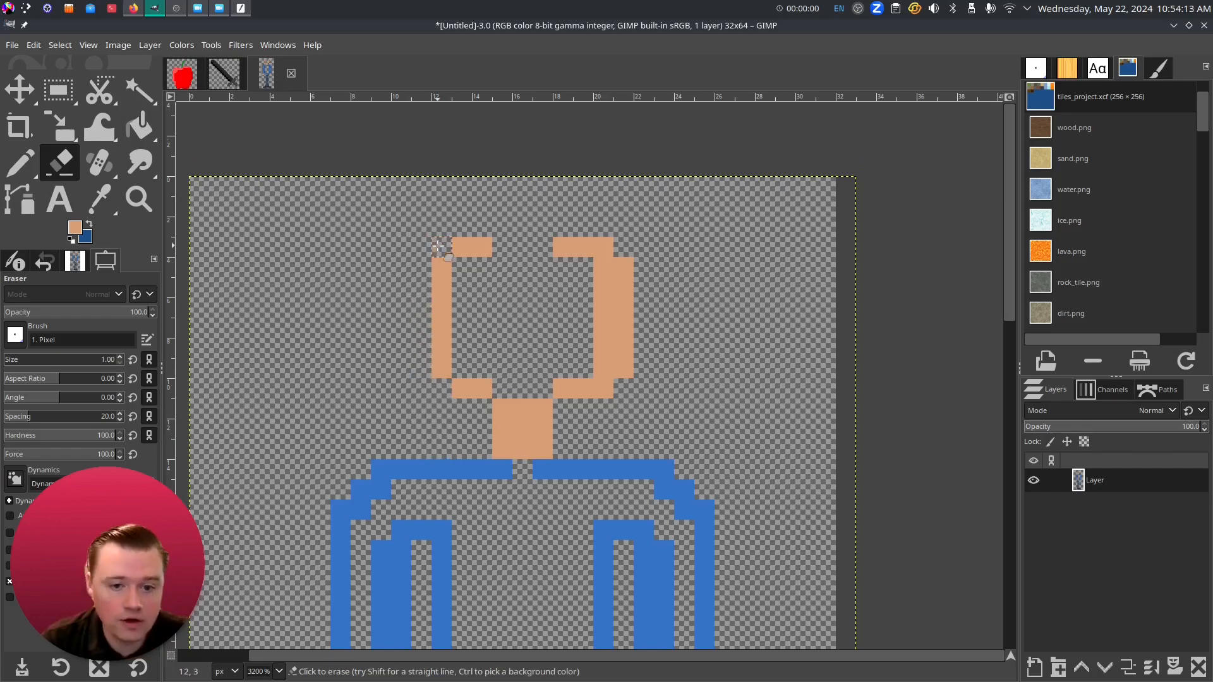
pyautogui.moveTo(462, 392)
pyautogui.mouseDown()
pyautogui.moveTo(444, 363)
pyautogui.moveTo(441, 374)
pyautogui.moveTo(439, 256)
pyautogui.moveTo(469, 246)
pyautogui.mouseUp()
pyautogui.moveTo(599, 393)
pyautogui.mouseDown()
pyautogui.moveTo(605, 267)
pyautogui.moveTo(629, 262)
pyautogui.moveTo(617, 369)
pyautogui.moveTo(592, 247)
pyautogui.moveTo(571, 299)
pyautogui.moveTo(583, 392)
pyautogui.mouseUp()
pyautogui.press('n')
pyautogui.moveTo(462, 371); pyautogui.dragTo(469, 308)
pyautogui.moveTo(499, 247); pyautogui.dragTo(547, 251)
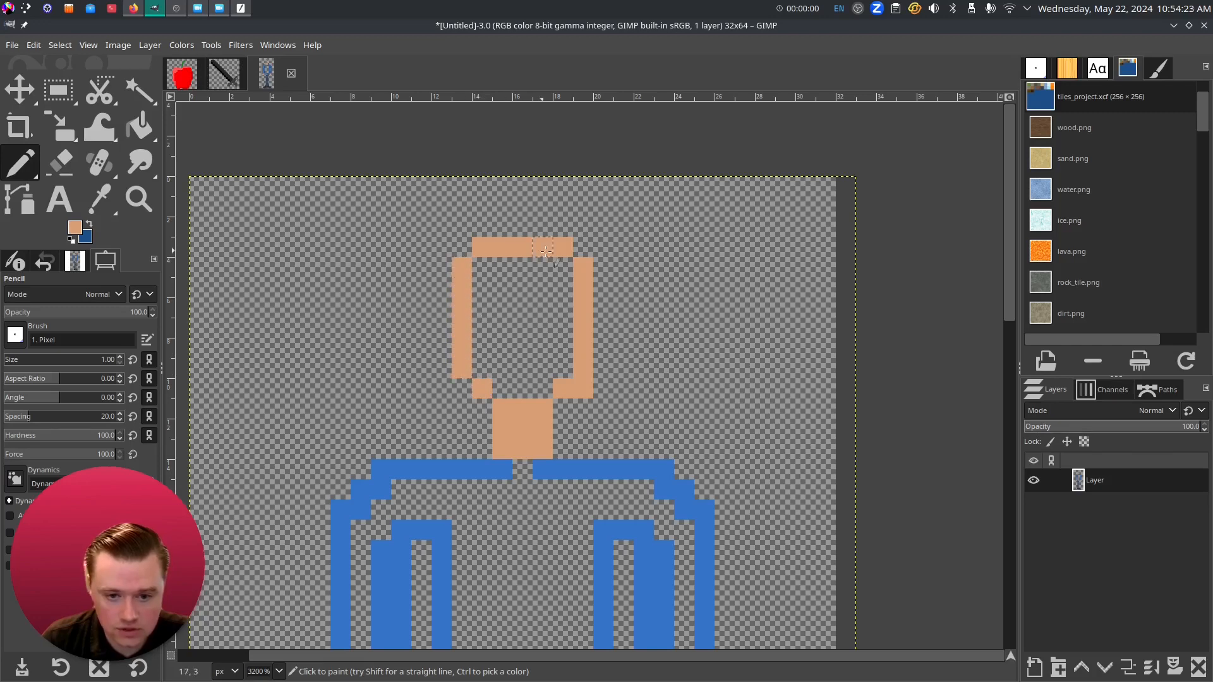
# - Bucket-fill the head outline solid orange, then sample the shirt's blue
pyautogui.click(139, 126)
pyautogui.click(539, 365)
pyautogui.scroll(-2, 653, 480)
pyautogui.moveTo(653, 366); pyautogui.dragTo(592, 197)
pyautogui.click(100, 213)
pyautogui.moveTo(600, 621); pyautogui.dragTo(617, 545)
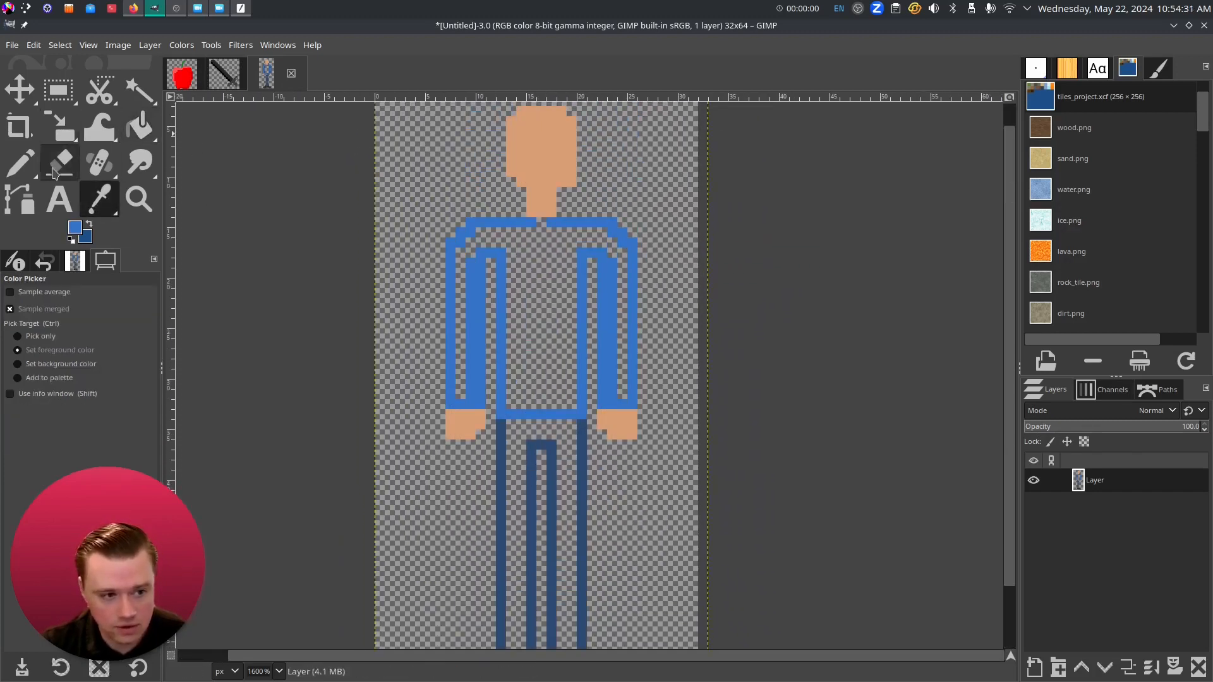
# - Bucket-fill the shirt interior blue and the pants interior dark blue
pyautogui.click(139, 126)
pyautogui.click(547, 343)
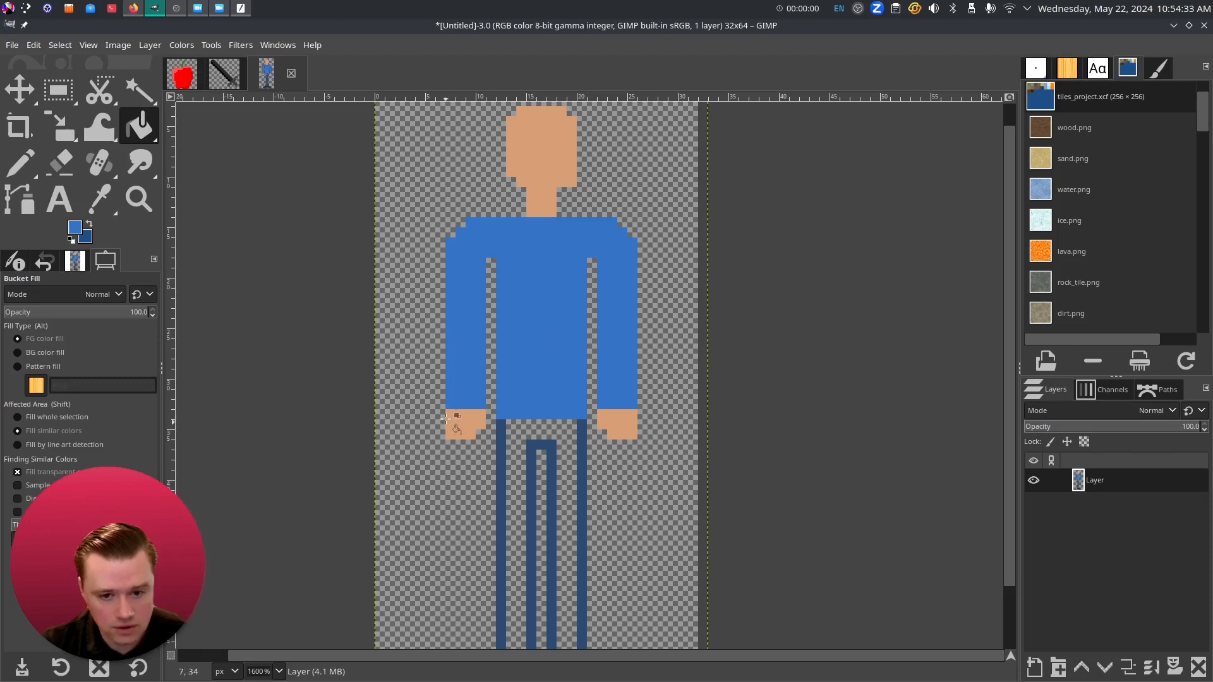
pyautogui.moveTo(448, 436); pyautogui.dragTo(438, 338)
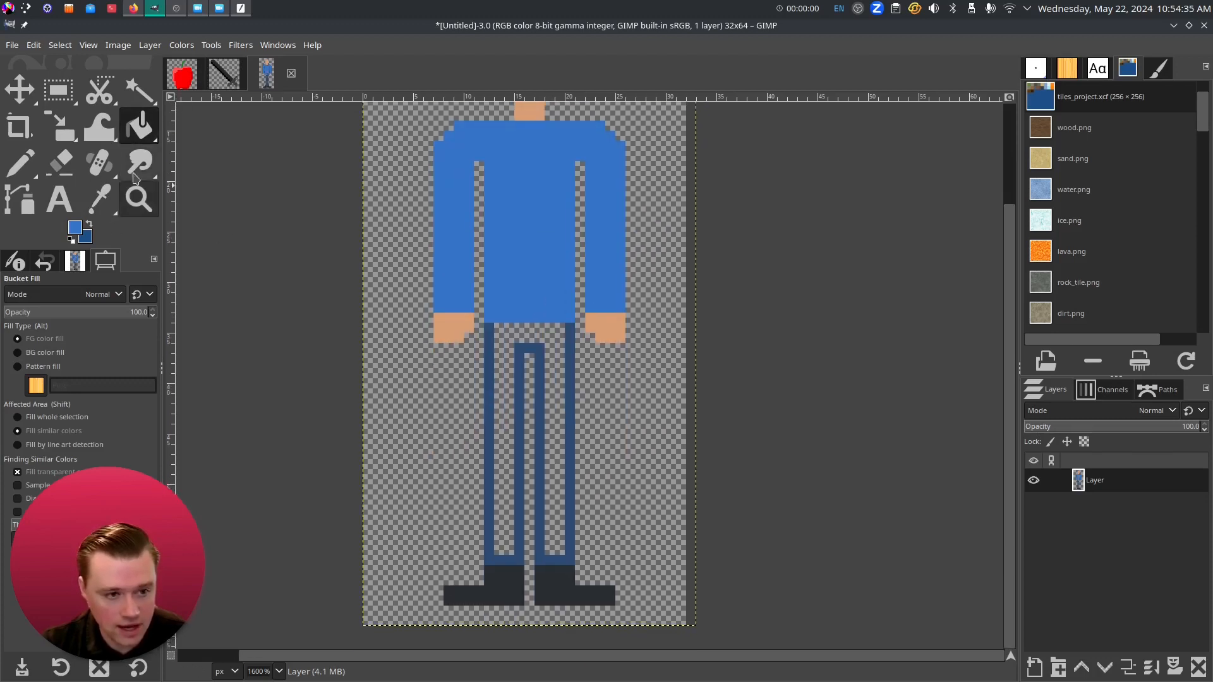
pyautogui.click(100, 199)
pyautogui.click(140, 125)
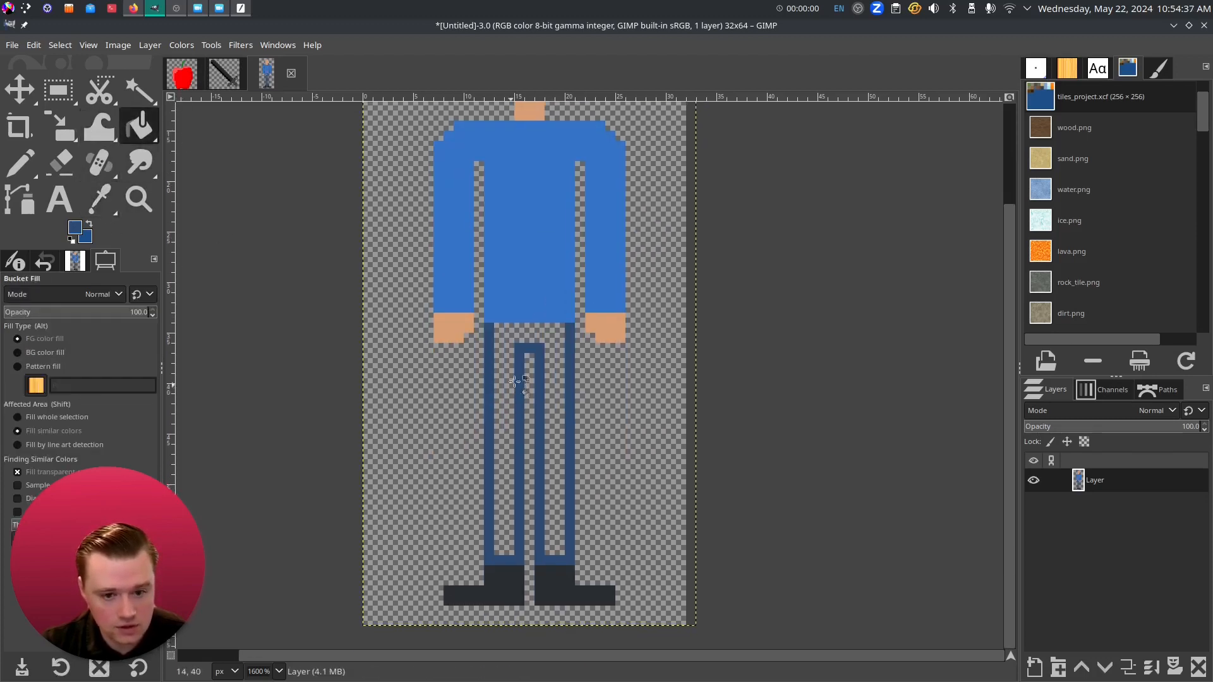
pyautogui.click(506, 358)
pyautogui.moveTo(616, 406); pyautogui.dragTo(569, 539)
pyautogui.scroll(-2, 569, 539)
pyautogui.scroll(1, 563, 217)
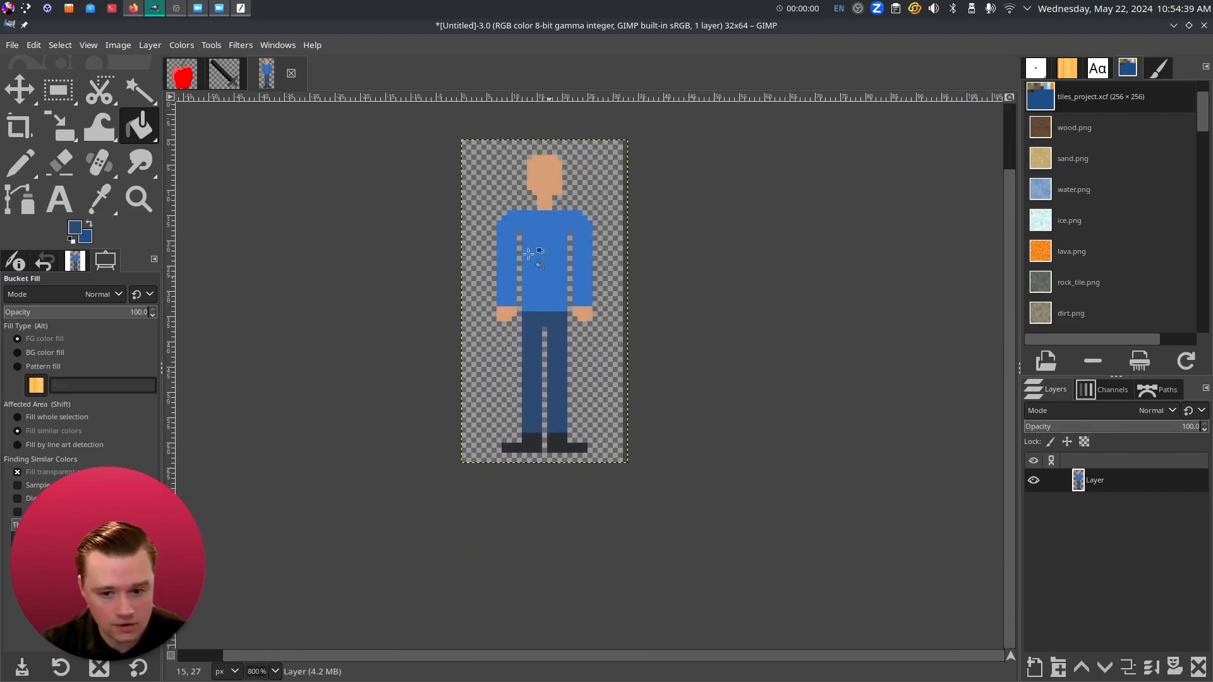
pyautogui.scroll(2, 563, 216)
pyautogui.moveTo(563, 216); pyautogui.dragTo(519, 430)
pyautogui.scroll(2, 488, 339)
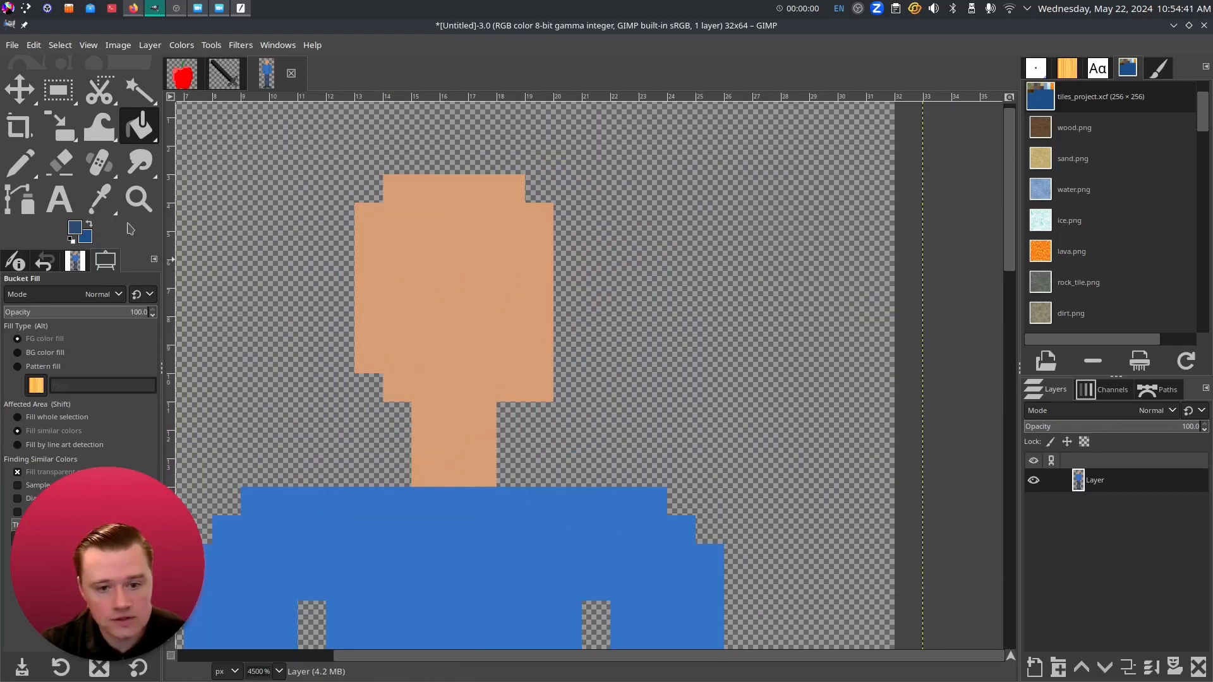
# - Sample the shirt blue and paint a blue hem row across the top of the pants
pyautogui.click(60, 163)
pyautogui.scroll(-10, 560, 530)
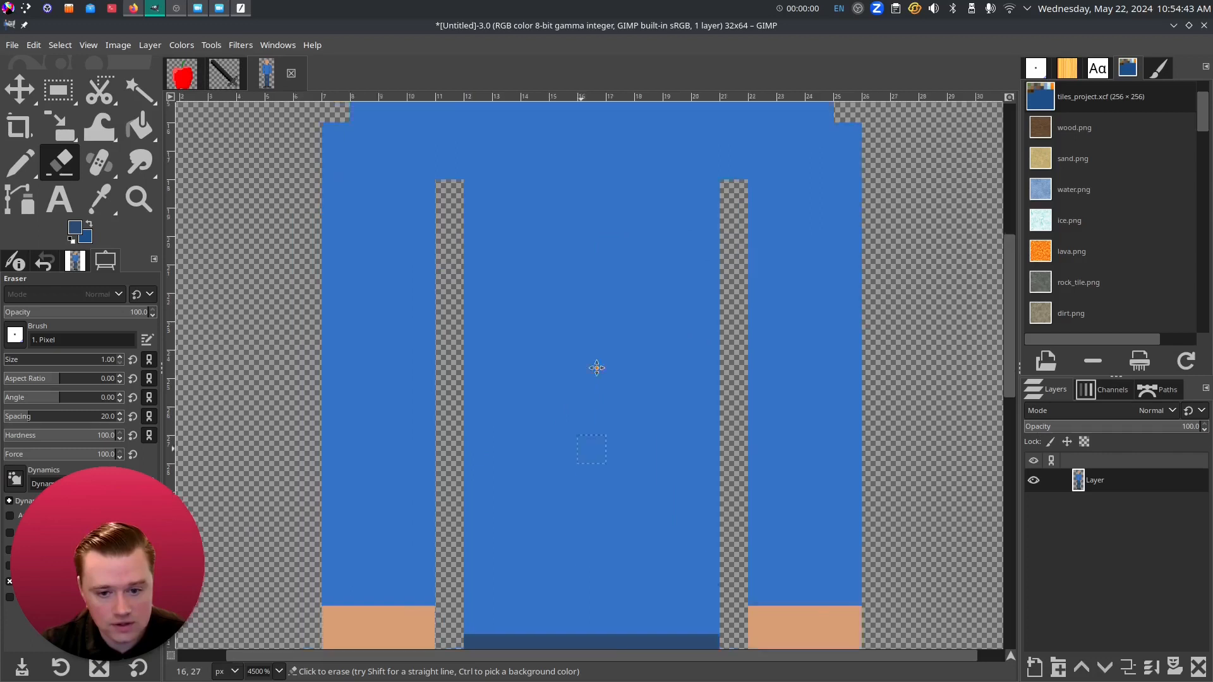
pyautogui.scroll(-1, 597, 417)
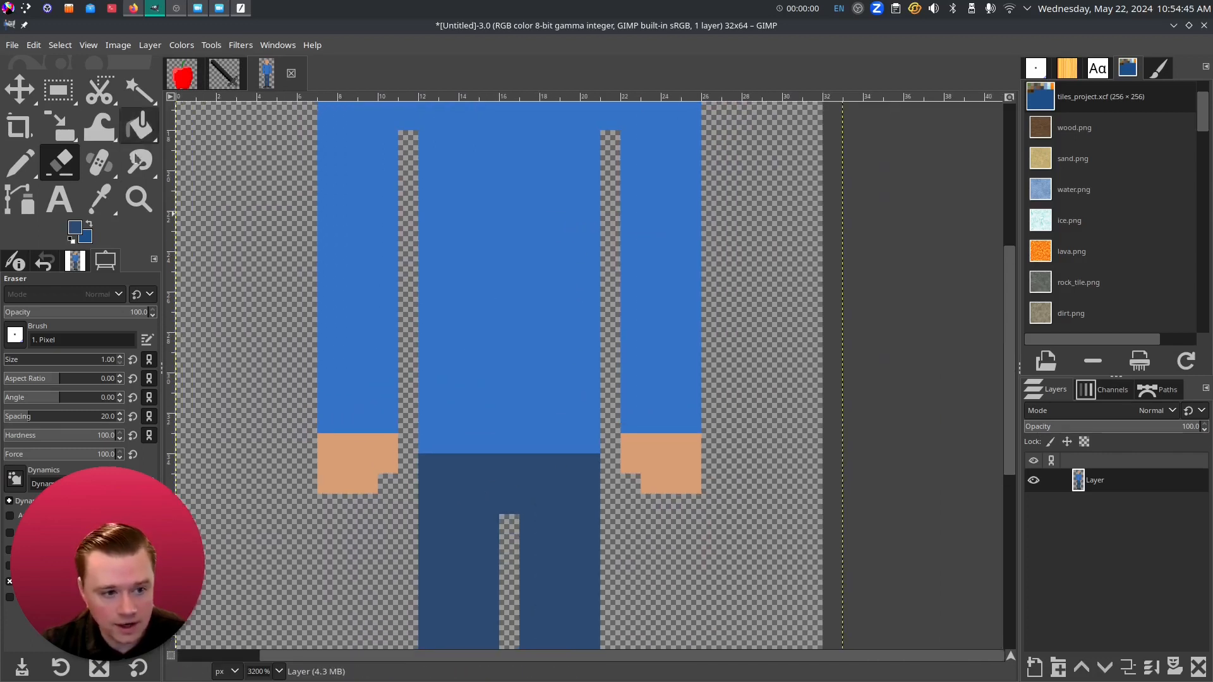
pyautogui.click(99, 198)
pyautogui.click(20, 163)
pyautogui.moveTo(447, 463); pyautogui.dragTo(578, 463)
pyautogui.scroll(5, 578, 463)
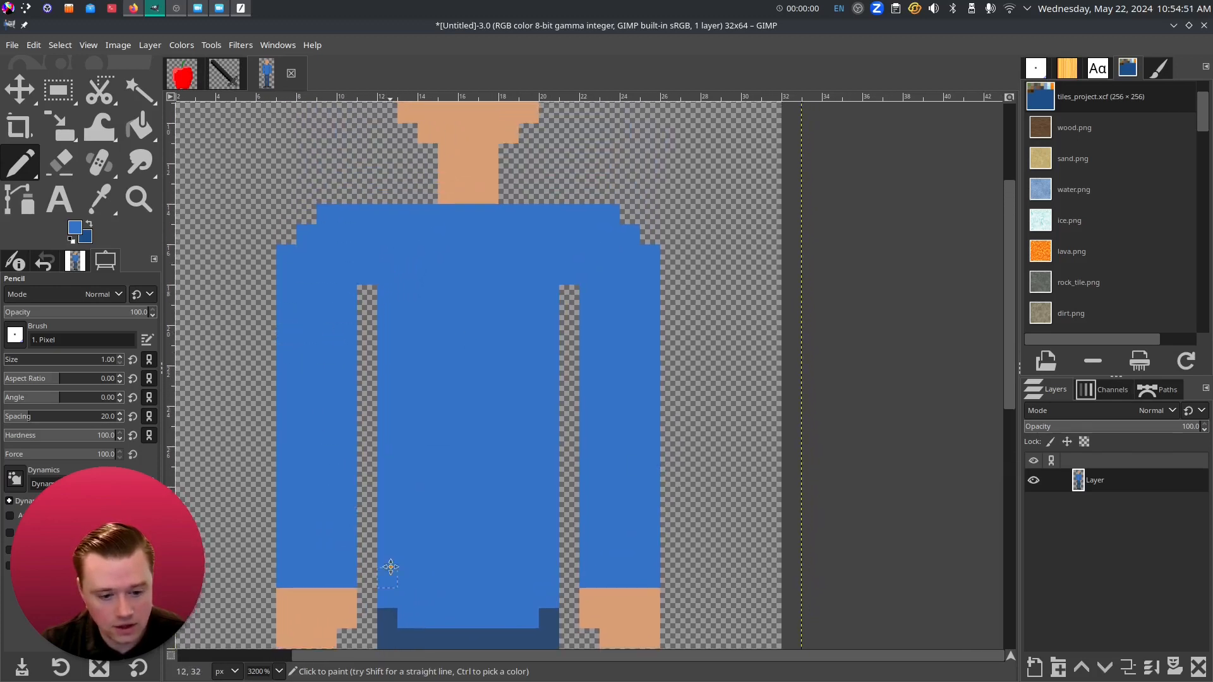
pyautogui.scroll(-3, 391, 567)
pyautogui.scroll(-2, 515, 466)
pyautogui.scroll(-1, 499, 578)
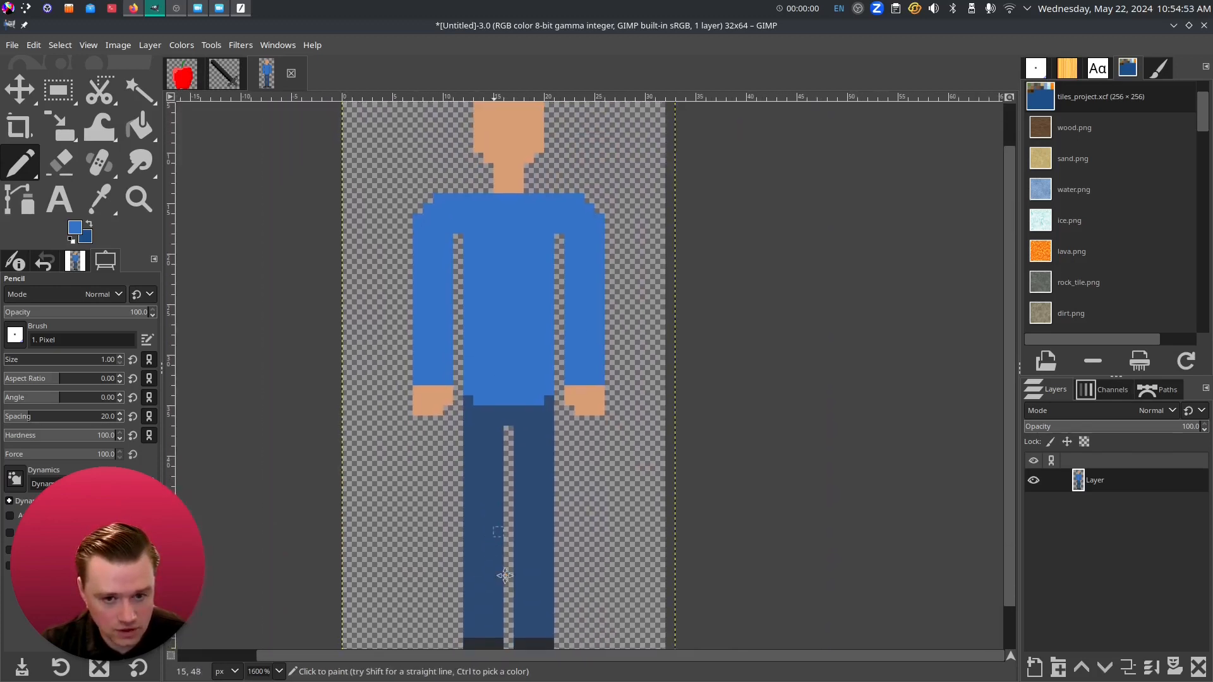
pyautogui.scroll(2, 504, 576)
pyautogui.scroll(2, 509, 312)
pyautogui.scroll(-1, 442, 307)
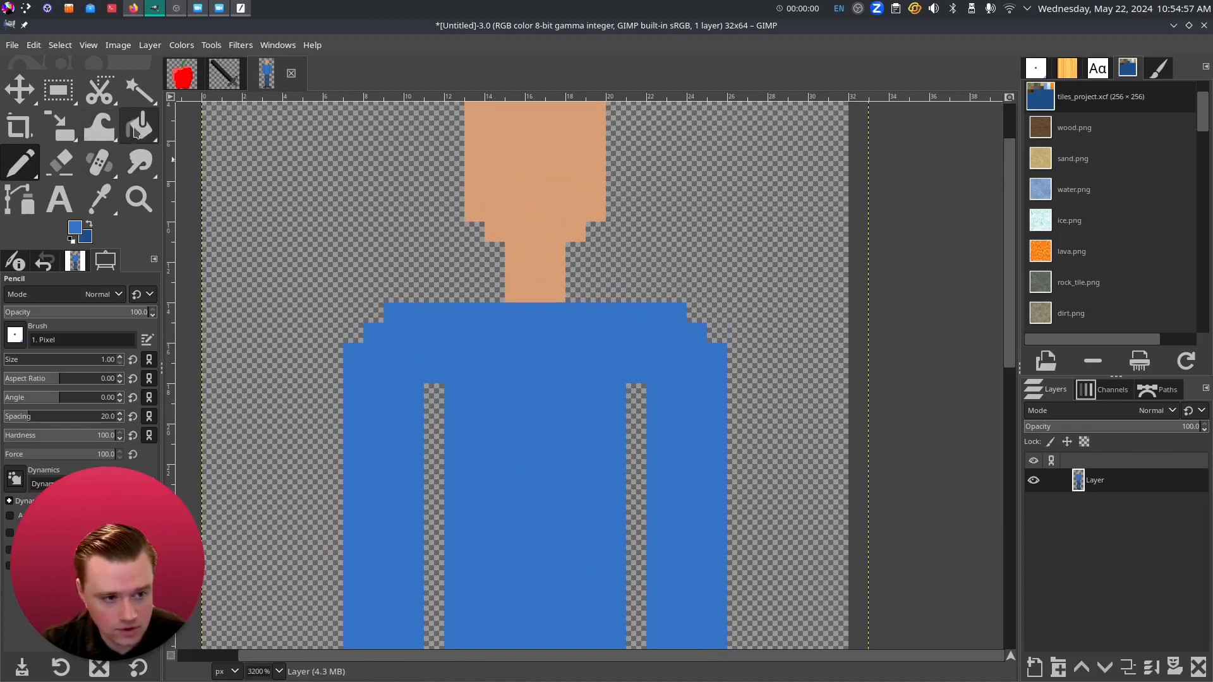
# - Erase pixels to round off the shirt's top corners and both shoulders
pyautogui.click(61, 158)
pyautogui.moveTo(394, 313); pyautogui.dragTo(414, 313)
pyautogui.click(677, 313)
pyautogui.click(656, 313)
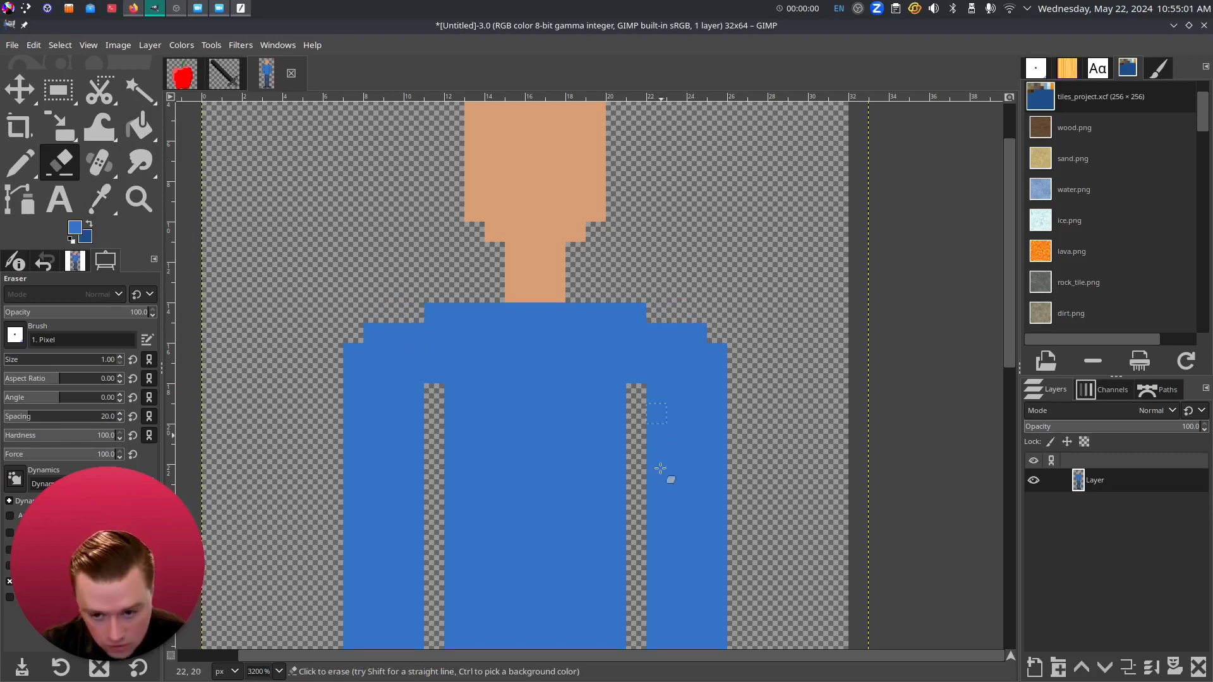
pyautogui.click(354, 354)
pyautogui.click(718, 354)
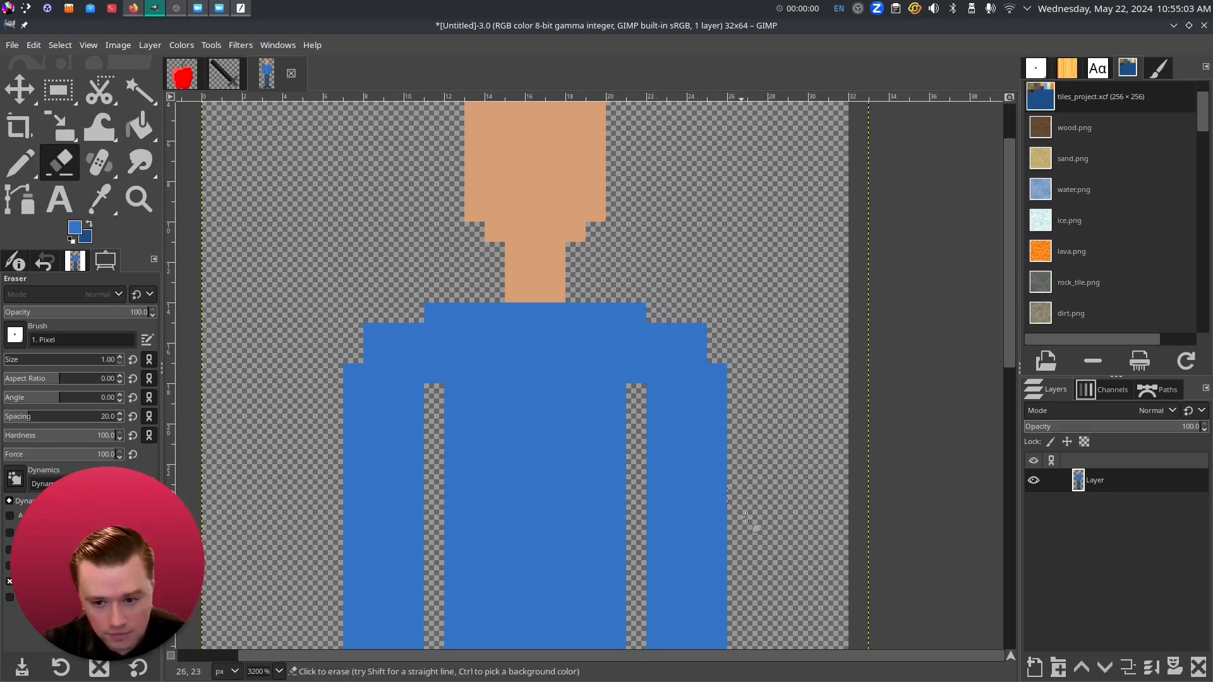
pyautogui.scroll(-2, 756, 531)
pyautogui.moveTo(709, 570); pyautogui.dragTo(620, 375)
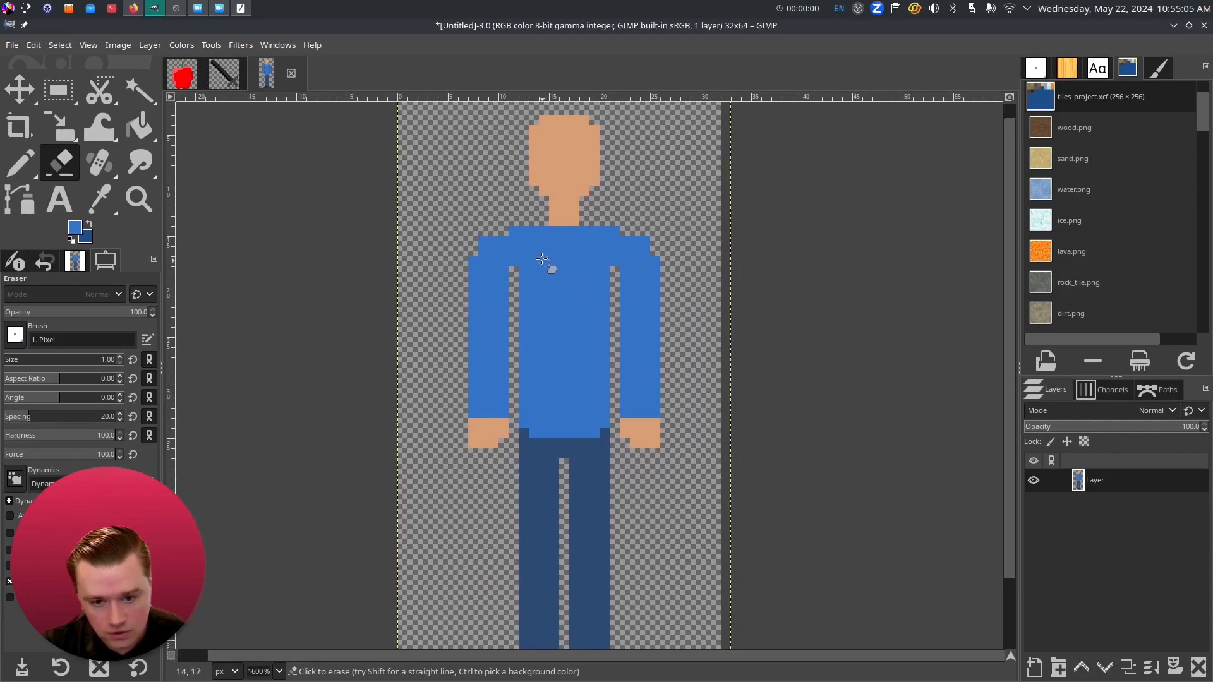
pyautogui.scroll(3, 543, 259)
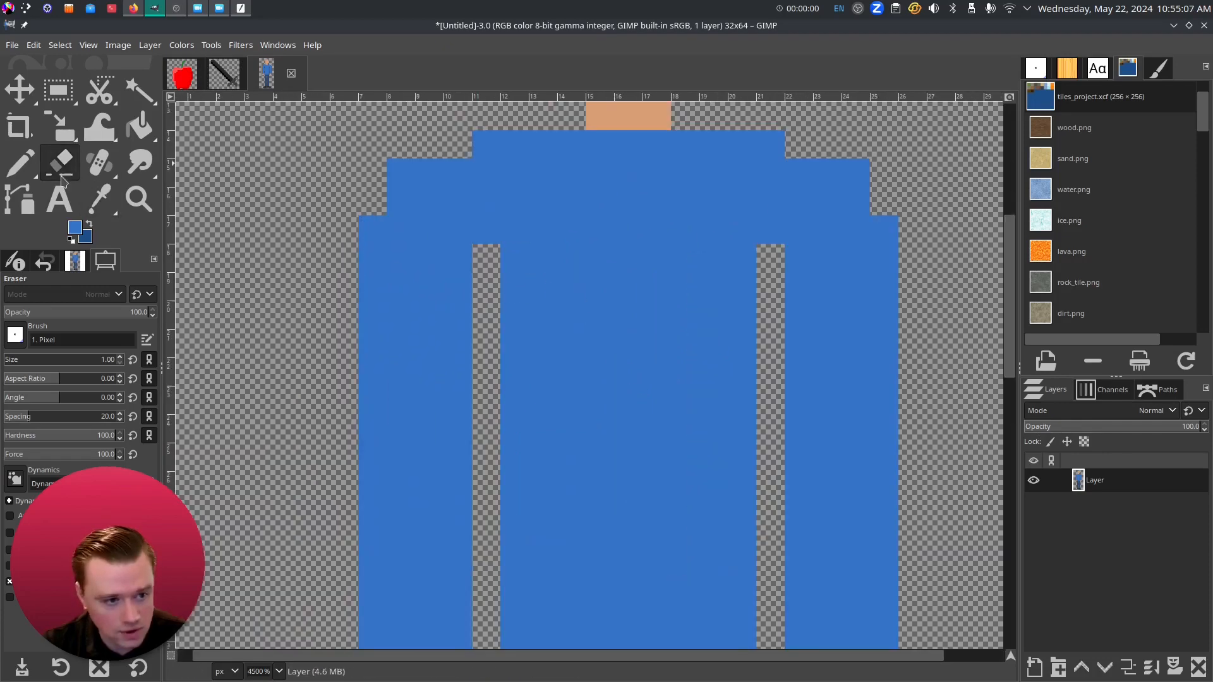
# - Pencil the tops of the left and right arm gaps blue
pyautogui.click(19, 163)
pyautogui.click(487, 258)
pyautogui.click(770, 257)
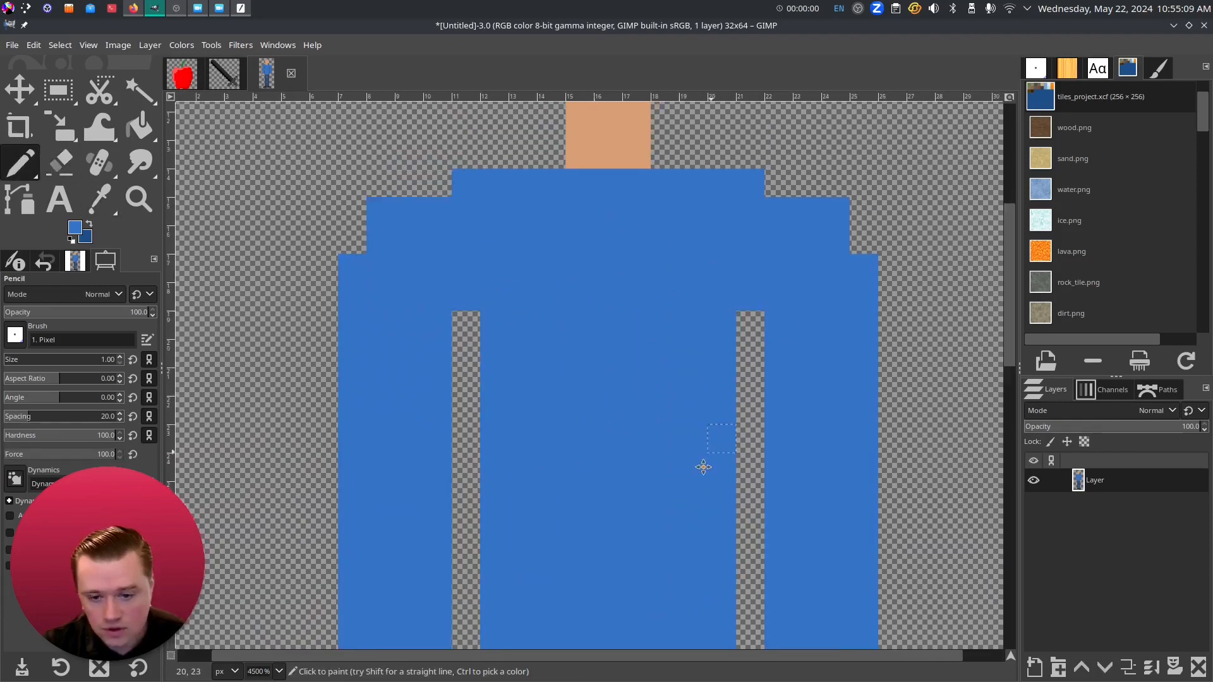
pyautogui.scroll(-4, 713, 448)
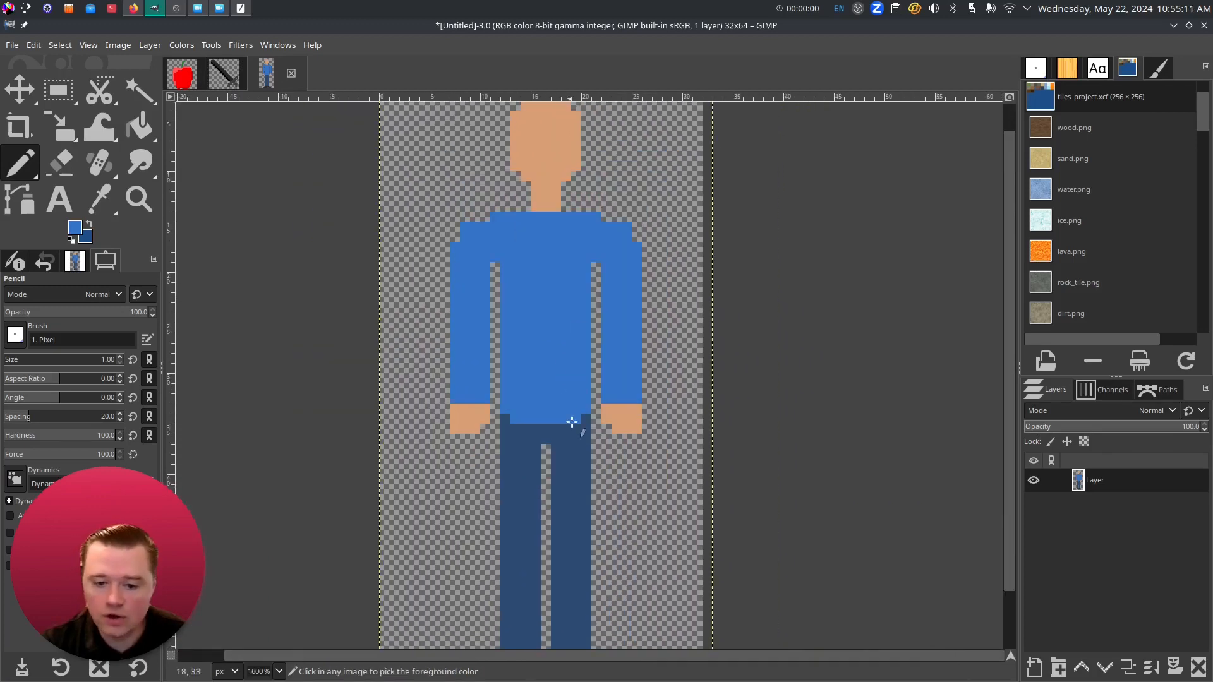
pyautogui.moveTo(577, 461); pyautogui.dragTo(574, 496)
pyautogui.moveTo(549, 391); pyautogui.dragTo(515, 202)
# - Sample the shoe dark grey and reshape the left shoe with a stepped edge and sole row
pyautogui.scroll(2, 499, 550)
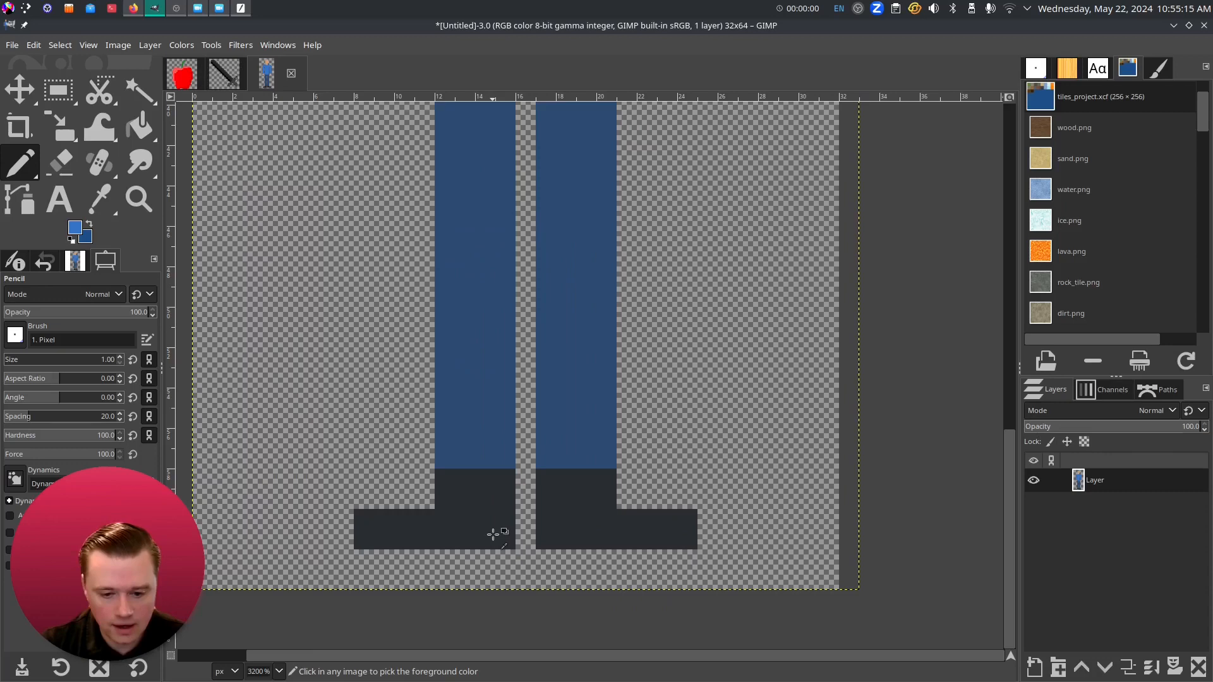
pyautogui.moveTo(493, 534); pyautogui.dragTo(481, 424)
pyautogui.press('o')
pyautogui.click(455, 429)
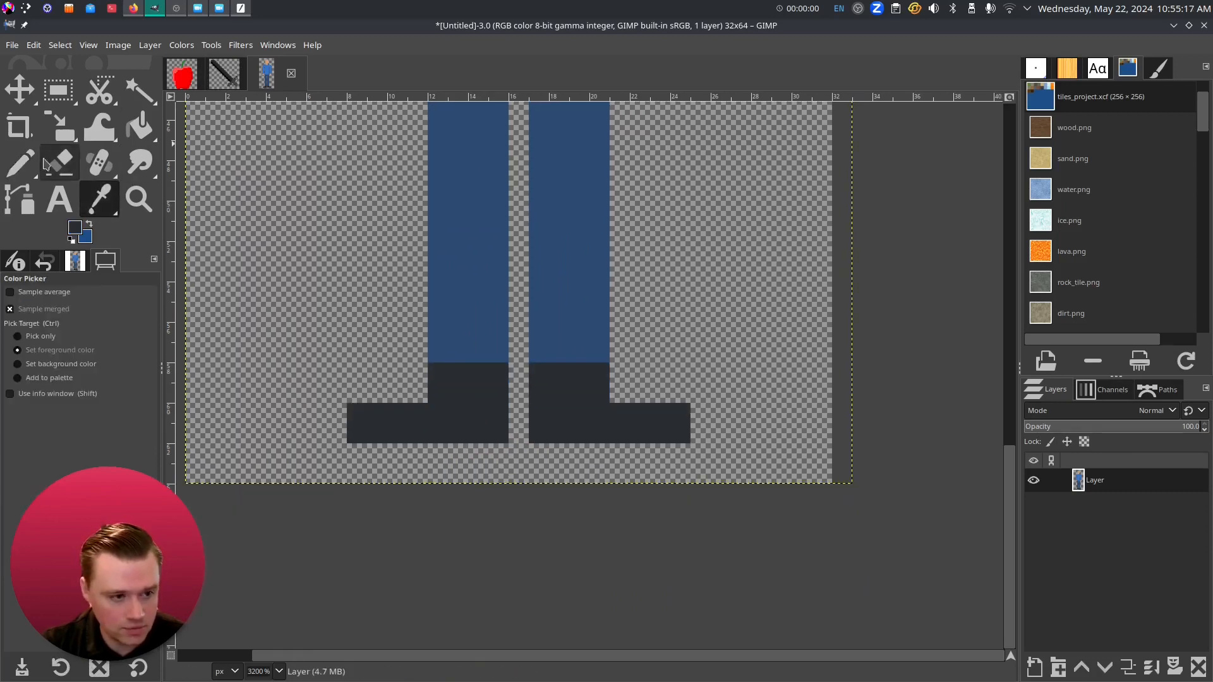
pyautogui.press('n')
pyautogui.click(418, 393)
pyautogui.moveTo(417, 453)
pyautogui.mouseDown()
pyautogui.moveTo(381, 460)
pyautogui.moveTo(485, 454)
pyautogui.mouseUp()
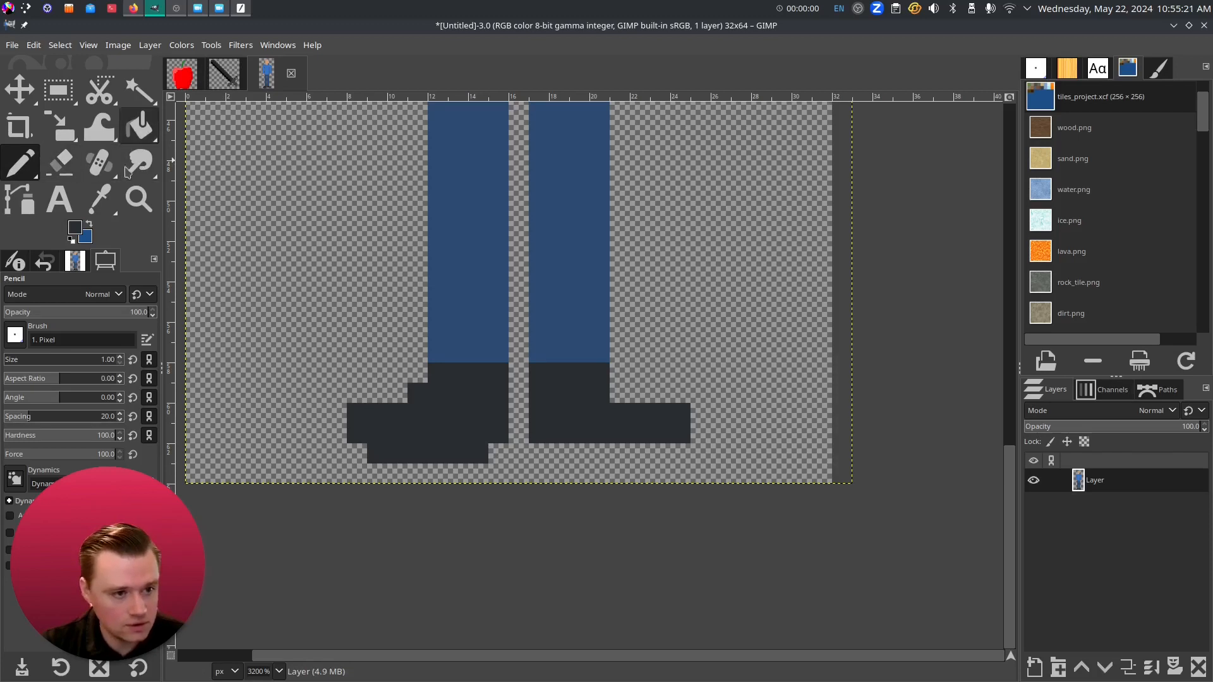
pyautogui.click(60, 162)
pyautogui.click(398, 414)
pyautogui.moveTo(357, 436); pyautogui.dragTo(366, 407)
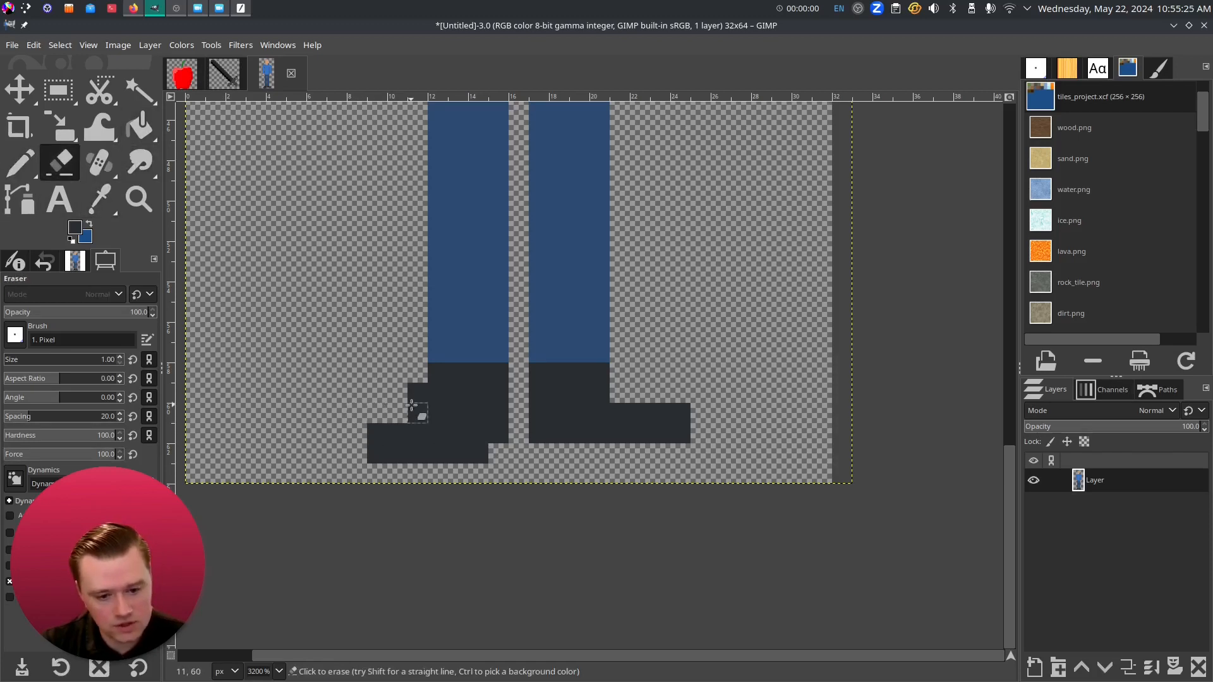
pyautogui.click(377, 433)
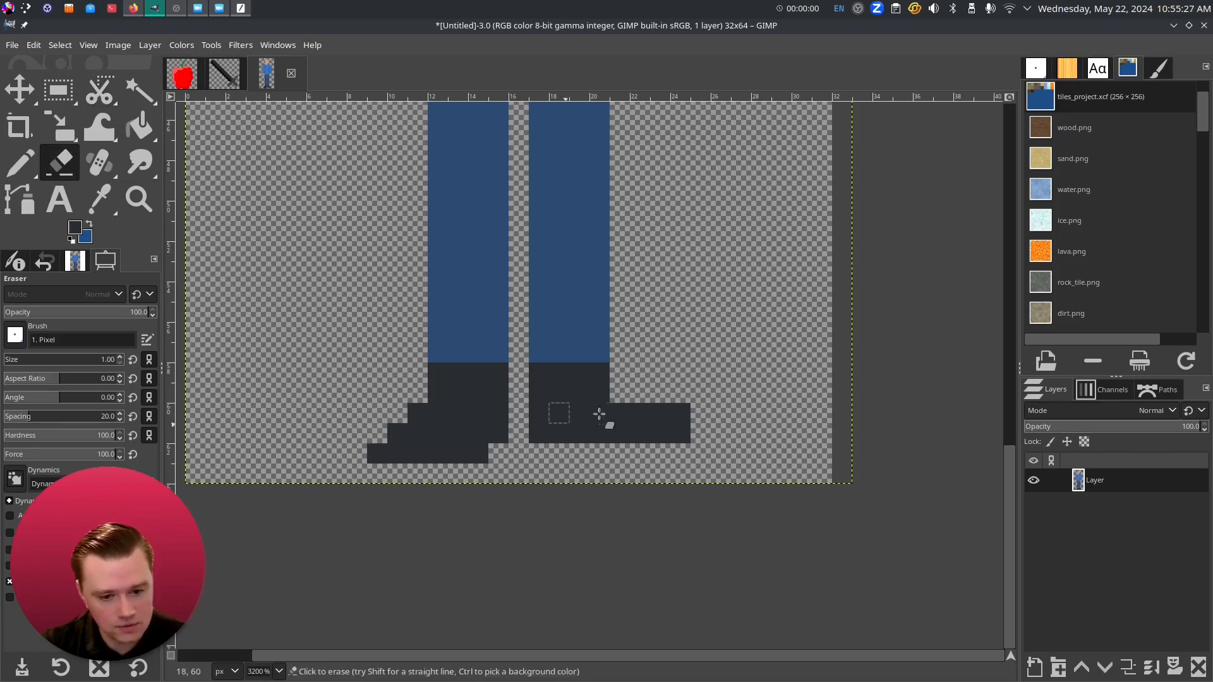
# - Trim the right shoe's toe pixels and paint its dark sole row and step pixel
pyautogui.moveTo(630, 411); pyautogui.dragTo(679, 433)
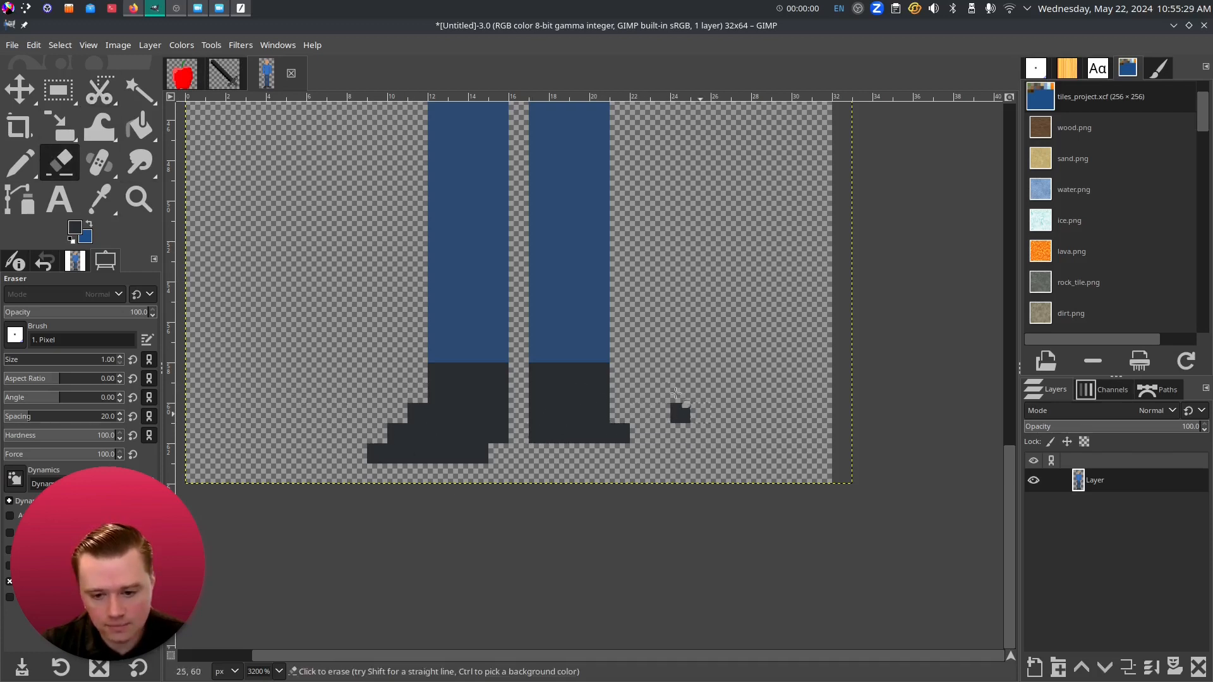
pyautogui.click(680, 414)
pyautogui.click(37, 169)
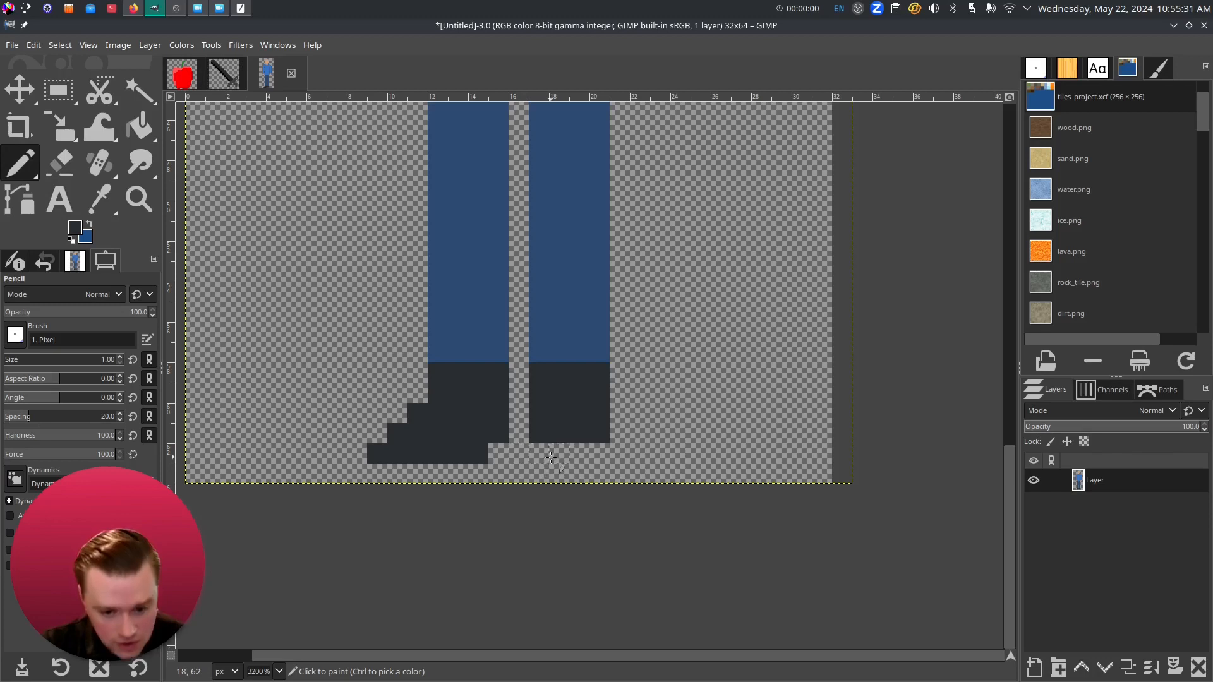
pyautogui.moveTo(558, 453); pyautogui.dragTo(662, 453)
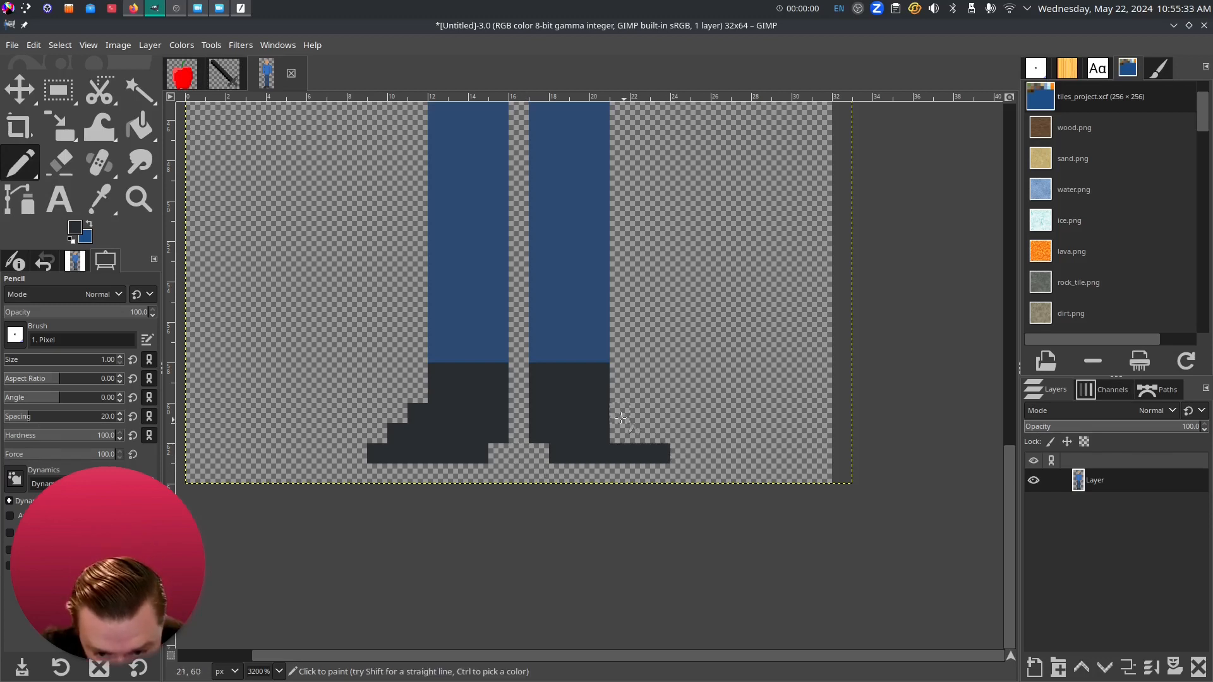
pyautogui.click(637, 432)
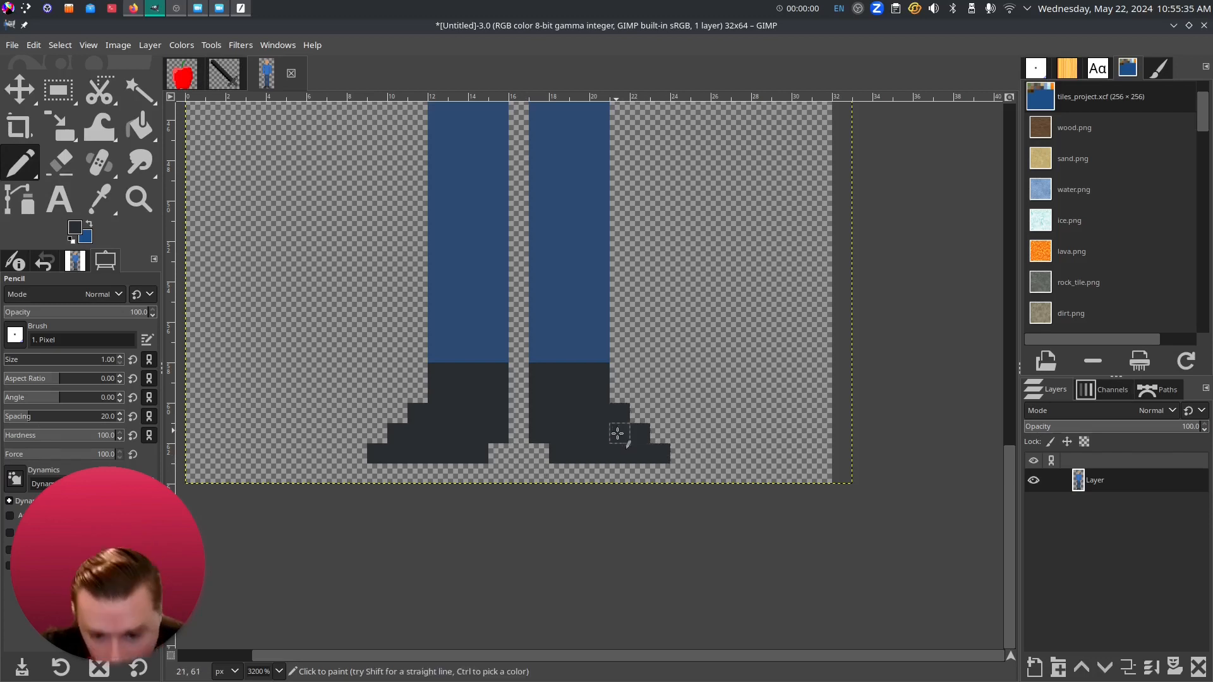
pyautogui.scroll(-2, 802, 351)
pyautogui.moveTo(712, 325); pyautogui.dragTo(645, 598)
pyautogui.scroll(-2, 674, 432)
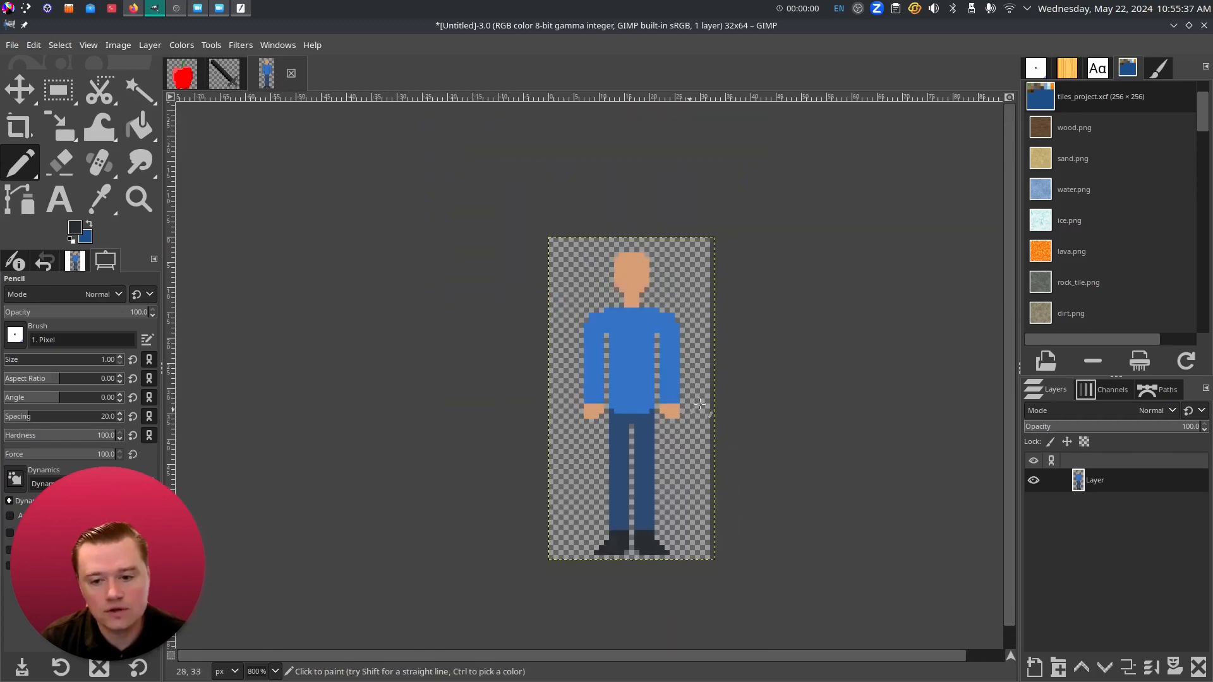
pyautogui.moveTo(690, 405); pyautogui.dragTo(655, 410)
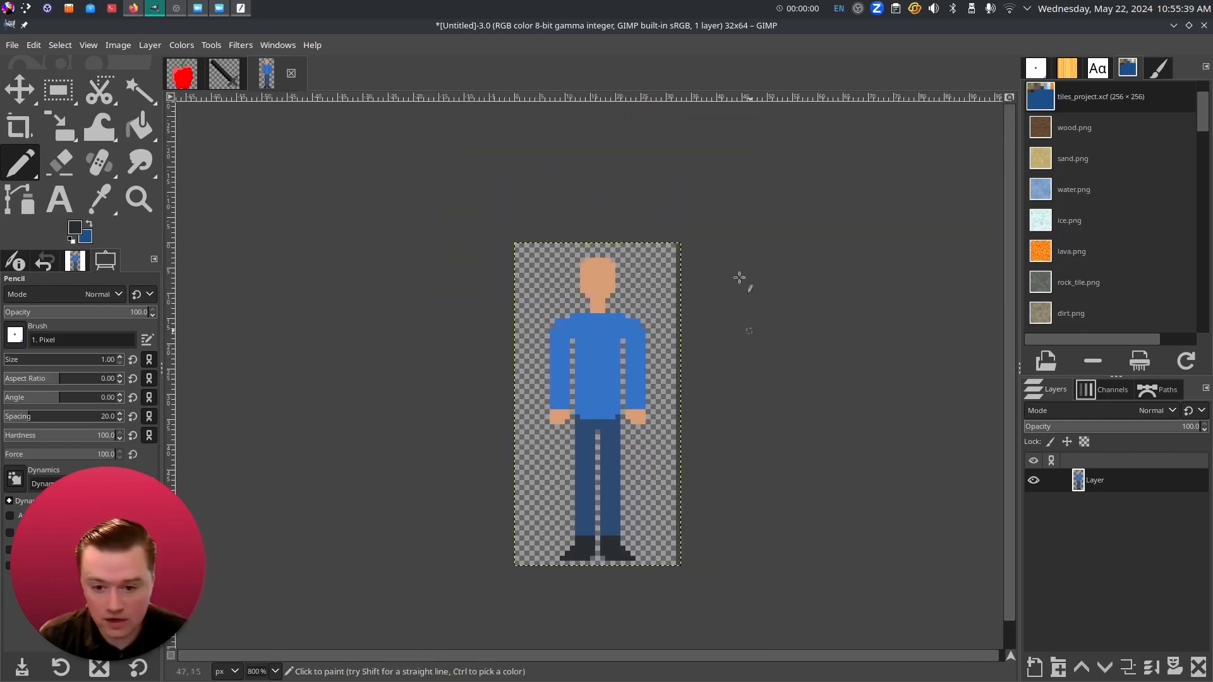
pyautogui.scroll(1, 721, 405)
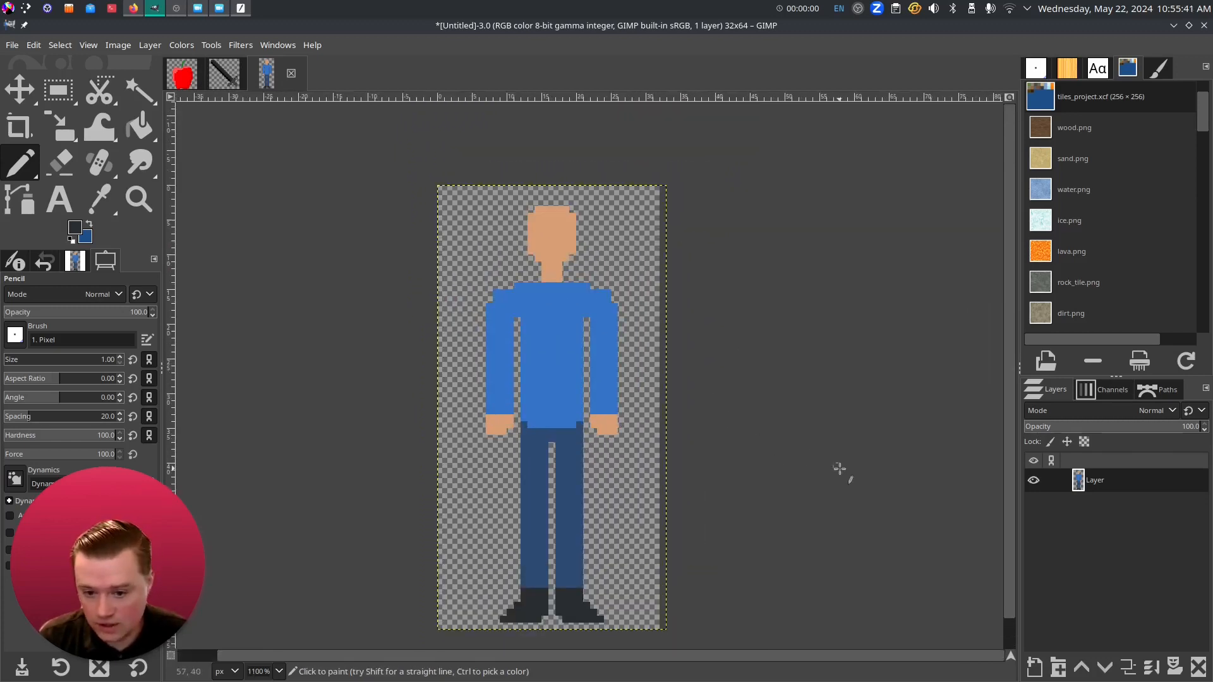
# - Apply Layer to Image Size so the sprite layer matches the 32x64 canvas
pyautogui.rightClick(1105, 485)
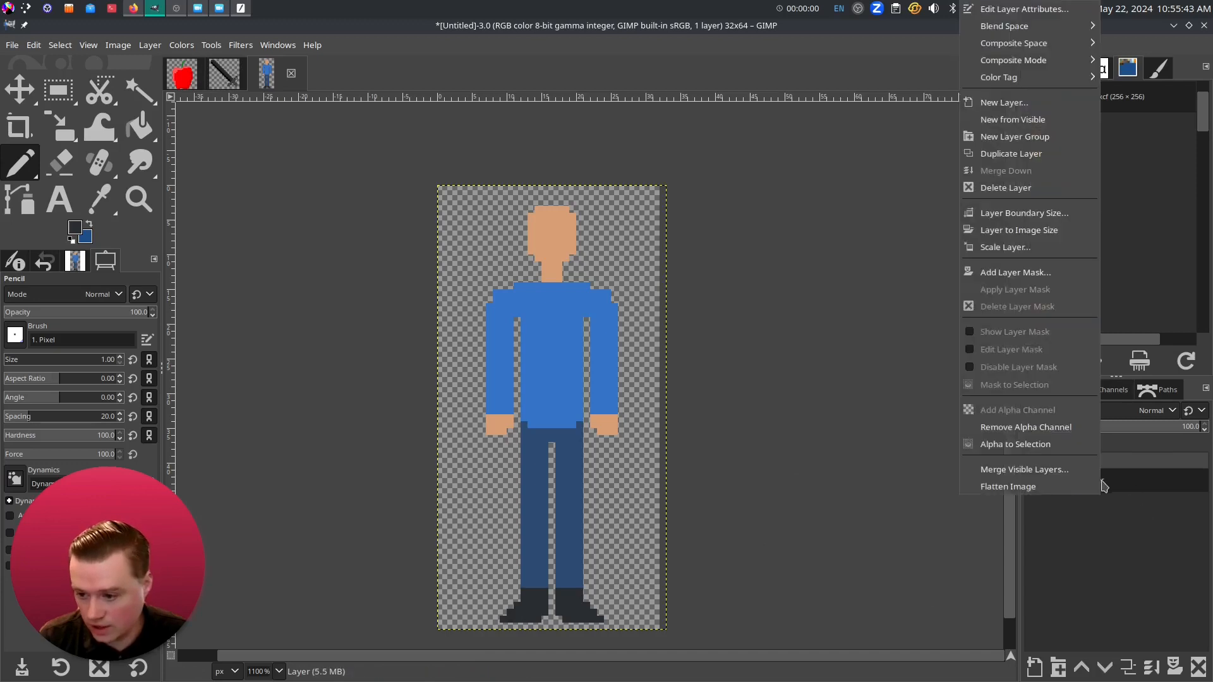
pyautogui.click(1026, 231)
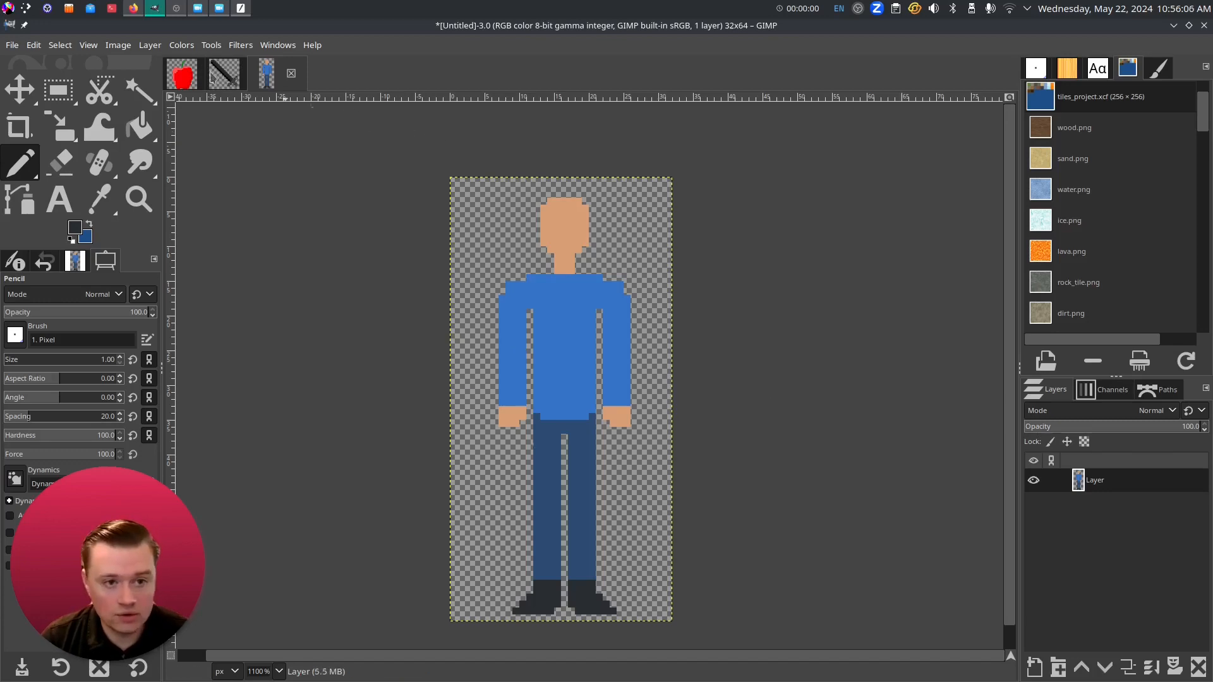
# - Export the sprite to the Desktop as character_template.png with the default PNG settings
pyautogui.click(11, 45)
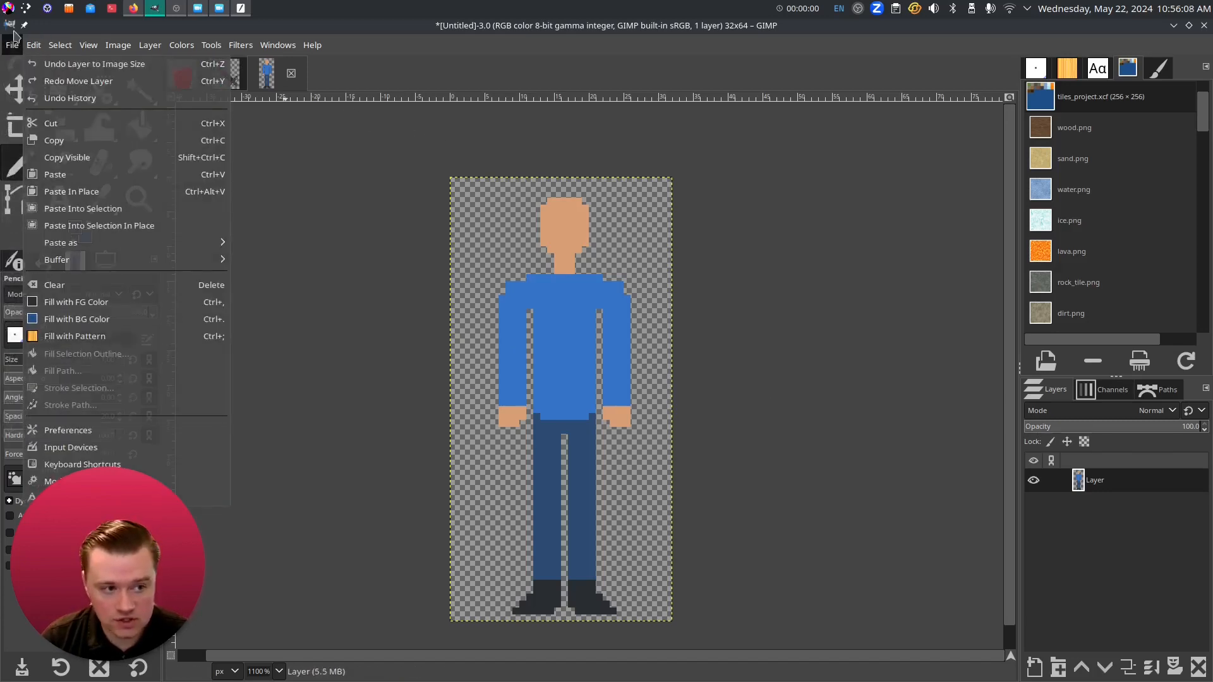
pyautogui.click(55, 250)
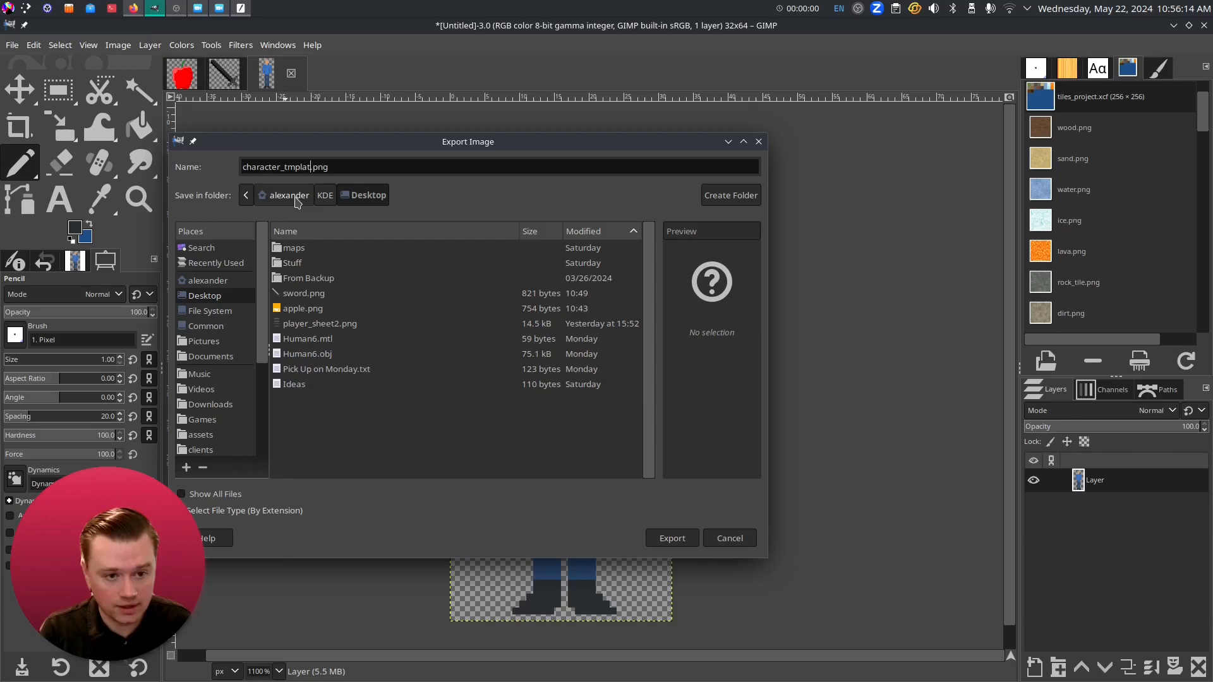
pyautogui.write('character_template')
pyautogui.press('Return')
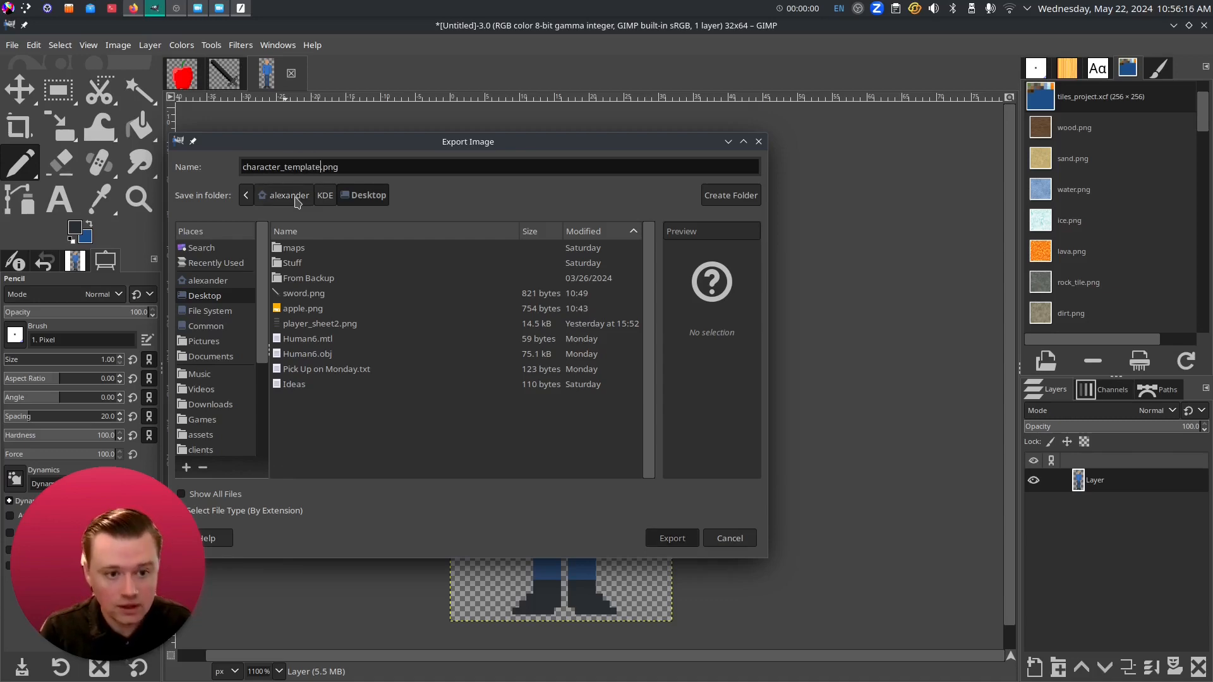
pyautogui.click(471, 495)
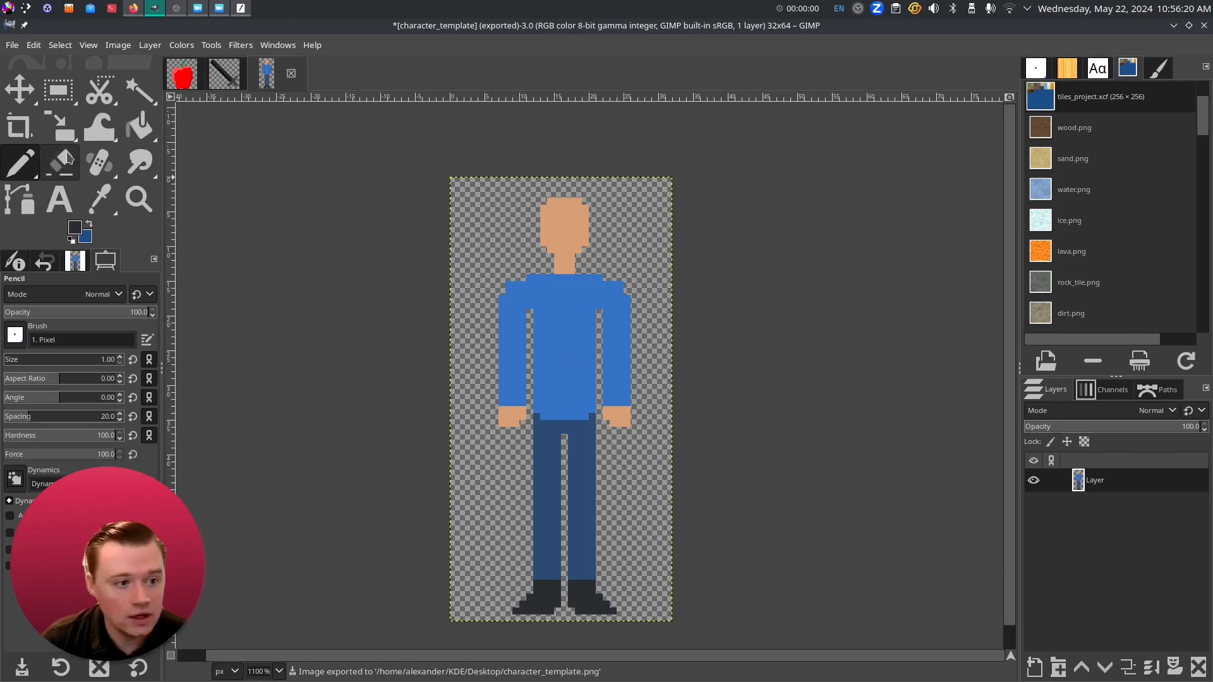
# - Set a bright red foreground colour and bucket-fill the blue shirt with it
pyautogui.click(79, 231)
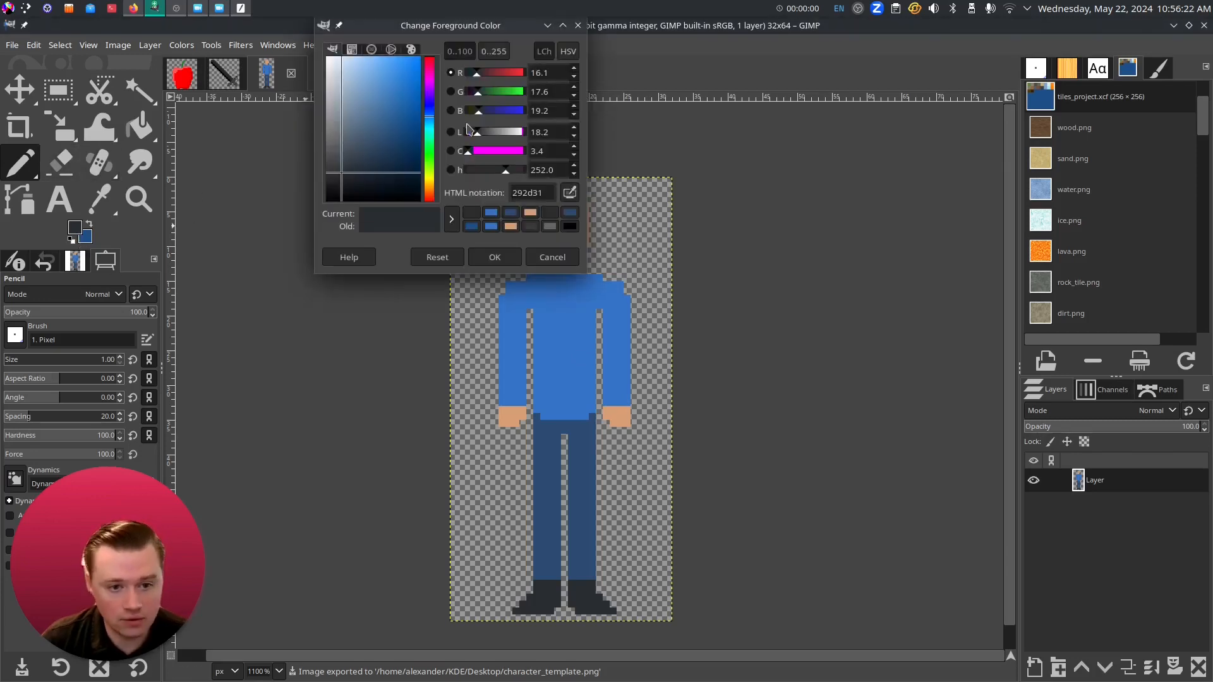
pyautogui.click(431, 58)
pyautogui.moveTo(404, 63); pyautogui.dragTo(403, 67)
pyautogui.click(504, 255)
pyautogui.click(143, 129)
pyautogui.click(572, 352)
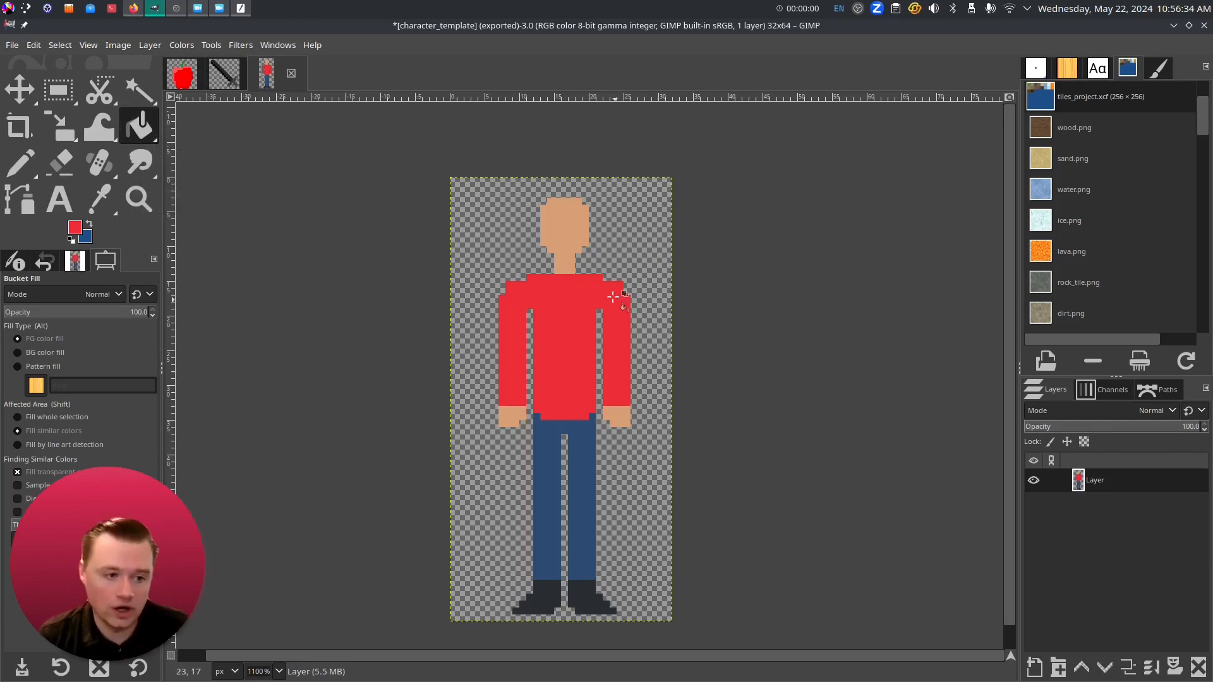
pyautogui.click(13, 45)
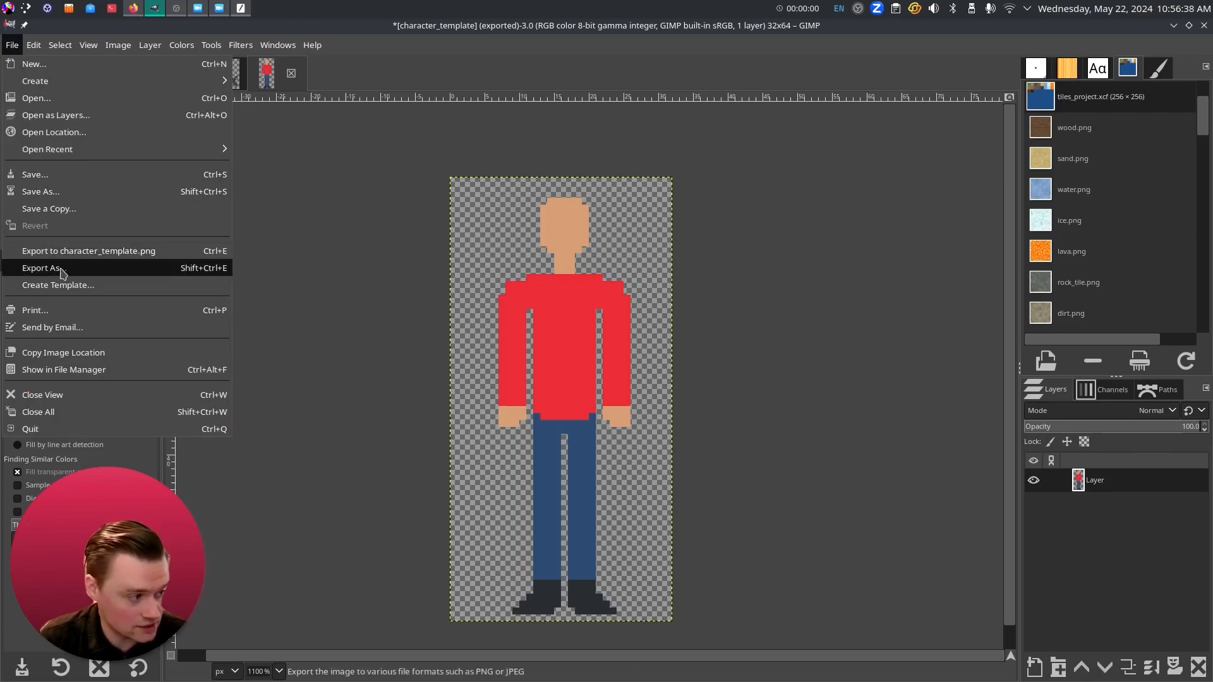
pyautogui.click(62, 273)
pyautogui.doubleClick(287, 171)
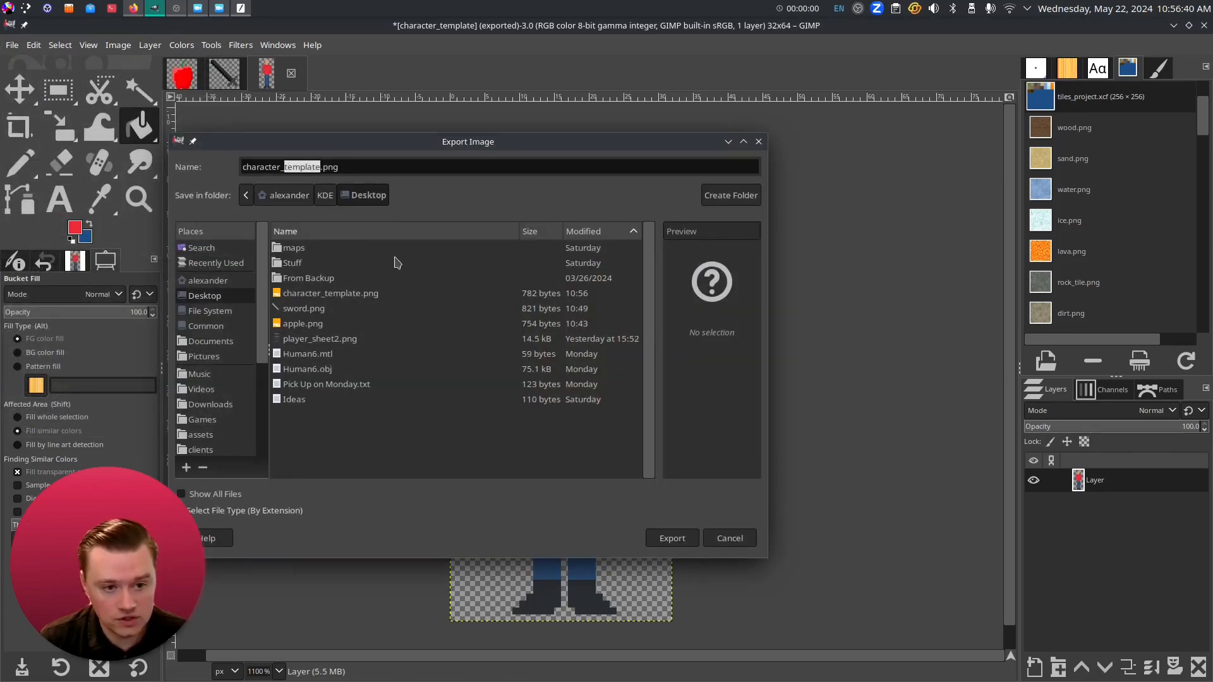
pyautogui.press('BackSpace')
pyautogui.write('r1')
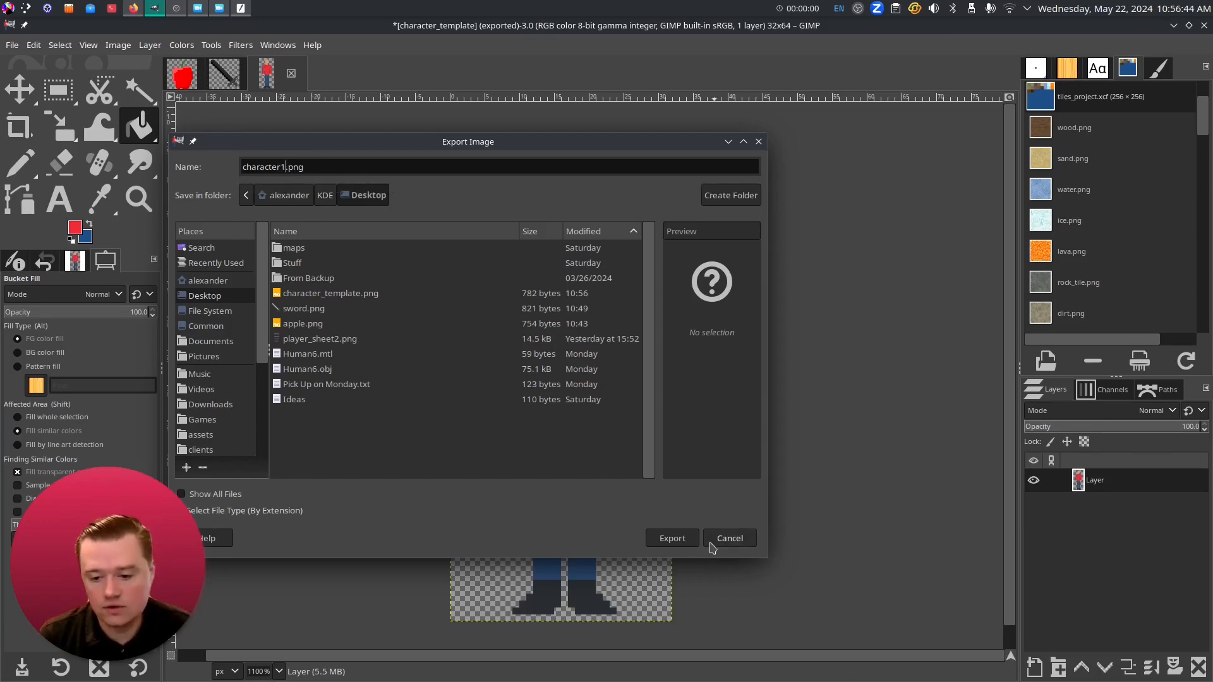
pyautogui.click(728, 538)
pyautogui.keyDown('ctrl'); pyautogui.scroll(3, 563, 204); pyautogui.keyUp('ctrl')
pyautogui.keyDown('ctrl'); pyautogui.scroll(1, 562, 204); pyautogui.keyUp('ctrl')
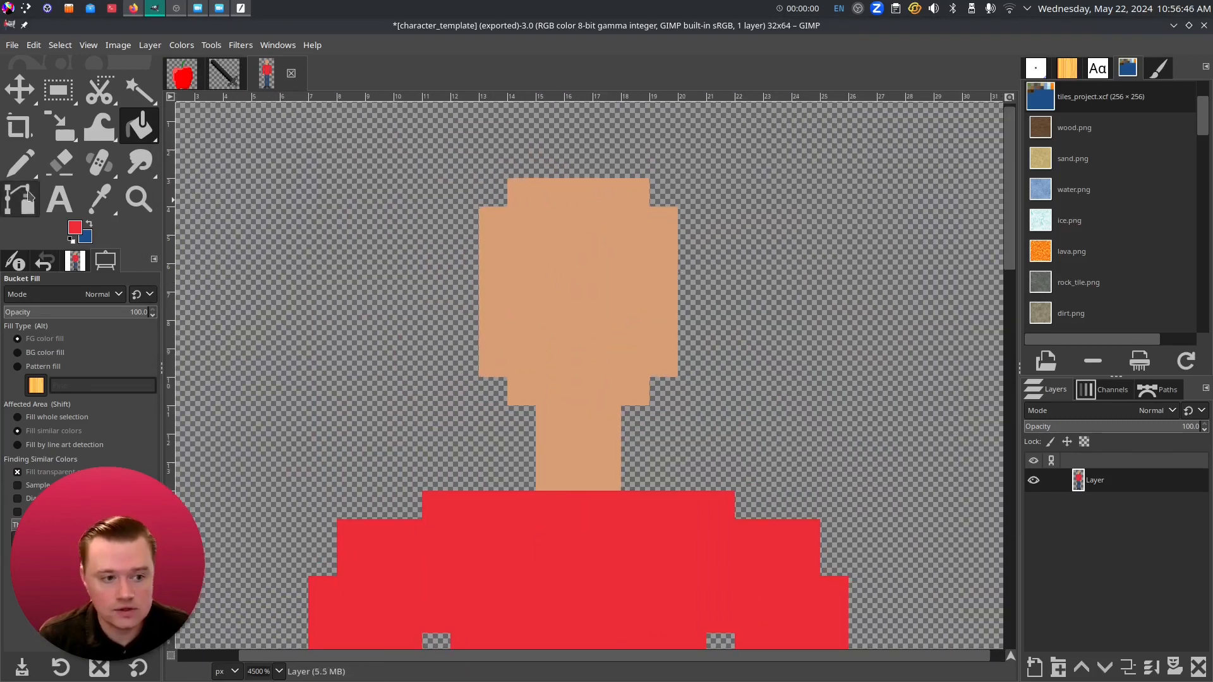
pyautogui.click(75, 228)
pyautogui.moveTo(346, 146); pyautogui.dragTo(342, 200)
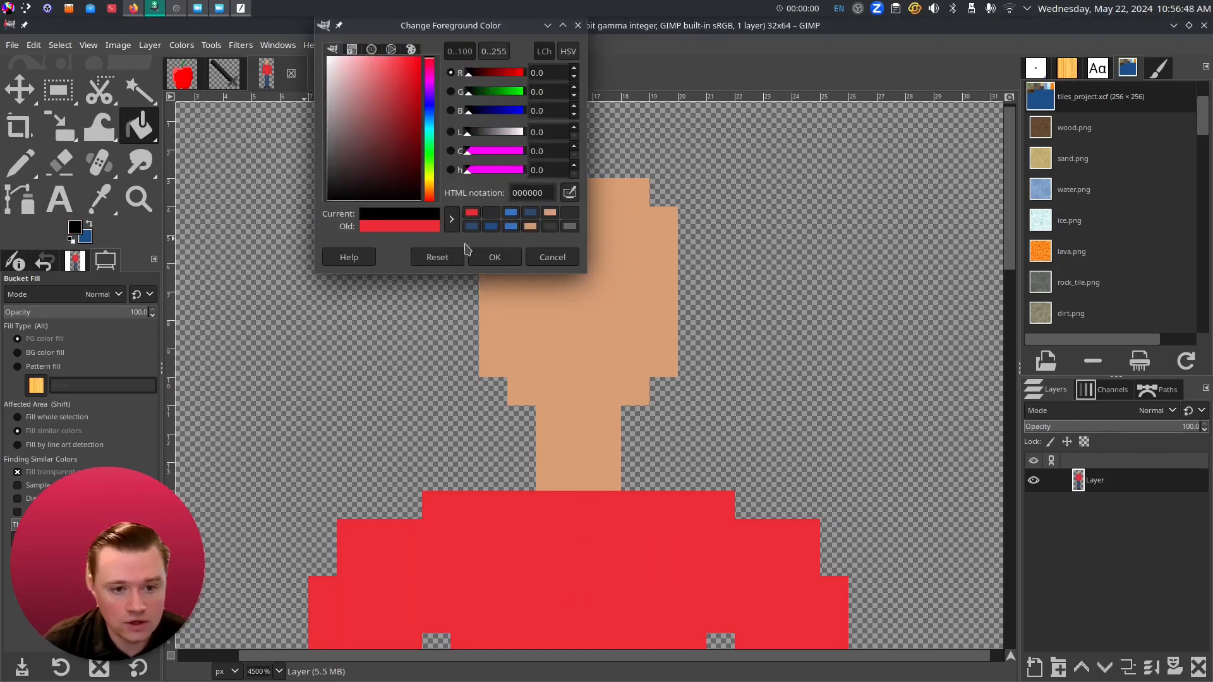
pyautogui.click(490, 257)
pyautogui.click(20, 162)
pyautogui.click(78, 224)
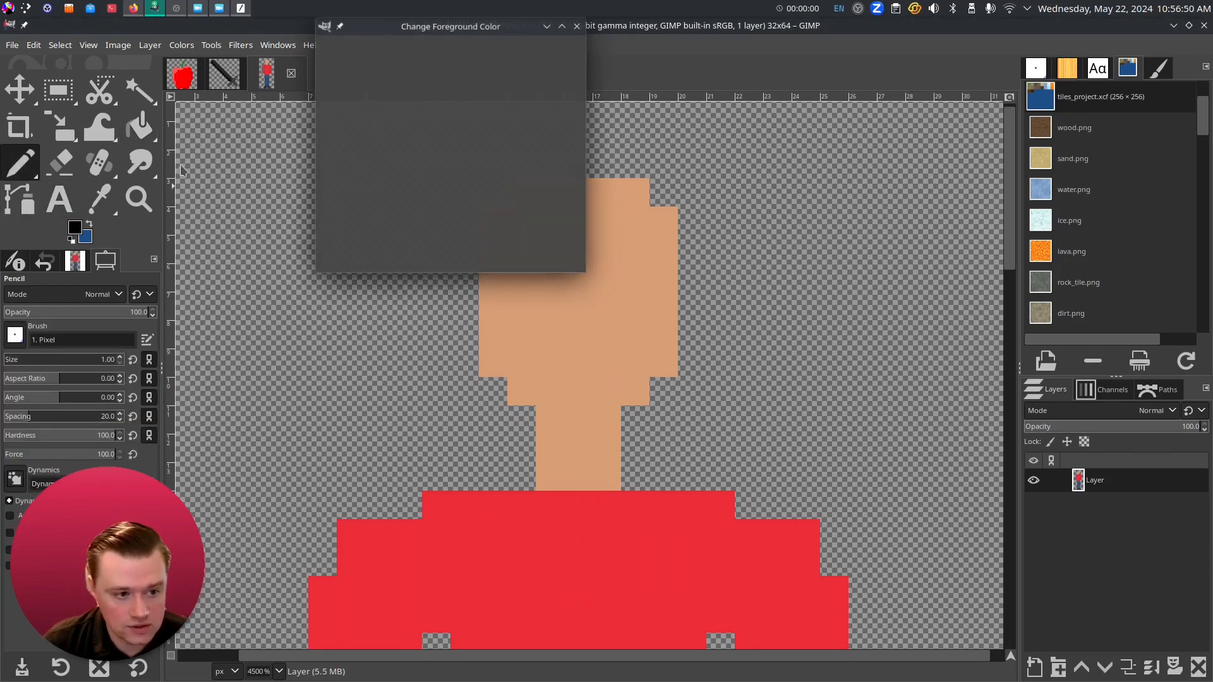
pyautogui.moveTo(338, 65); pyautogui.dragTo(326, 52)
pyautogui.click(508, 260)
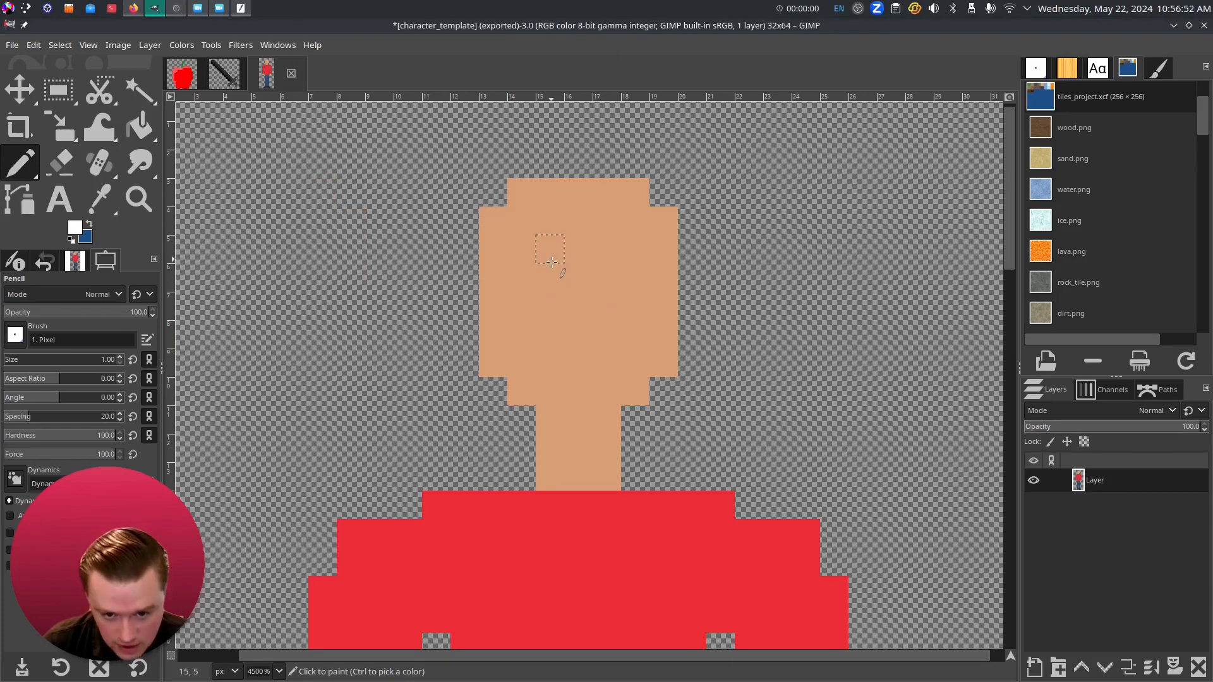
pyautogui.click(551, 265)
pyautogui.click(638, 276)
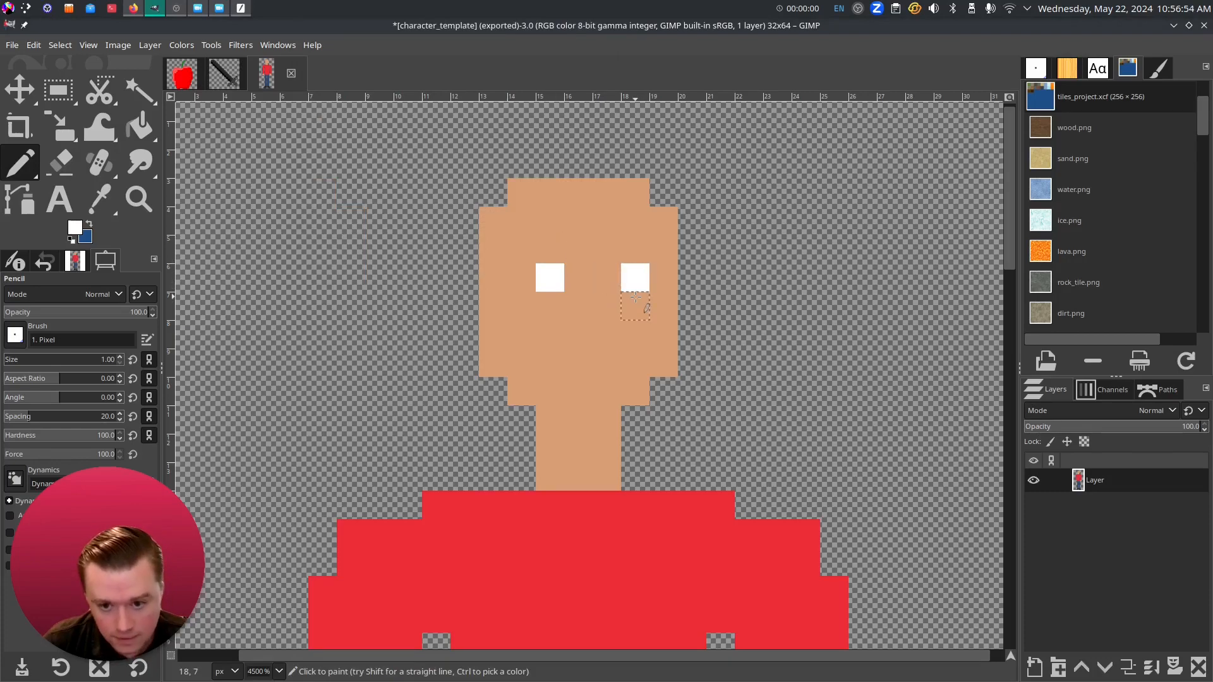
pyautogui.press('ctrl')
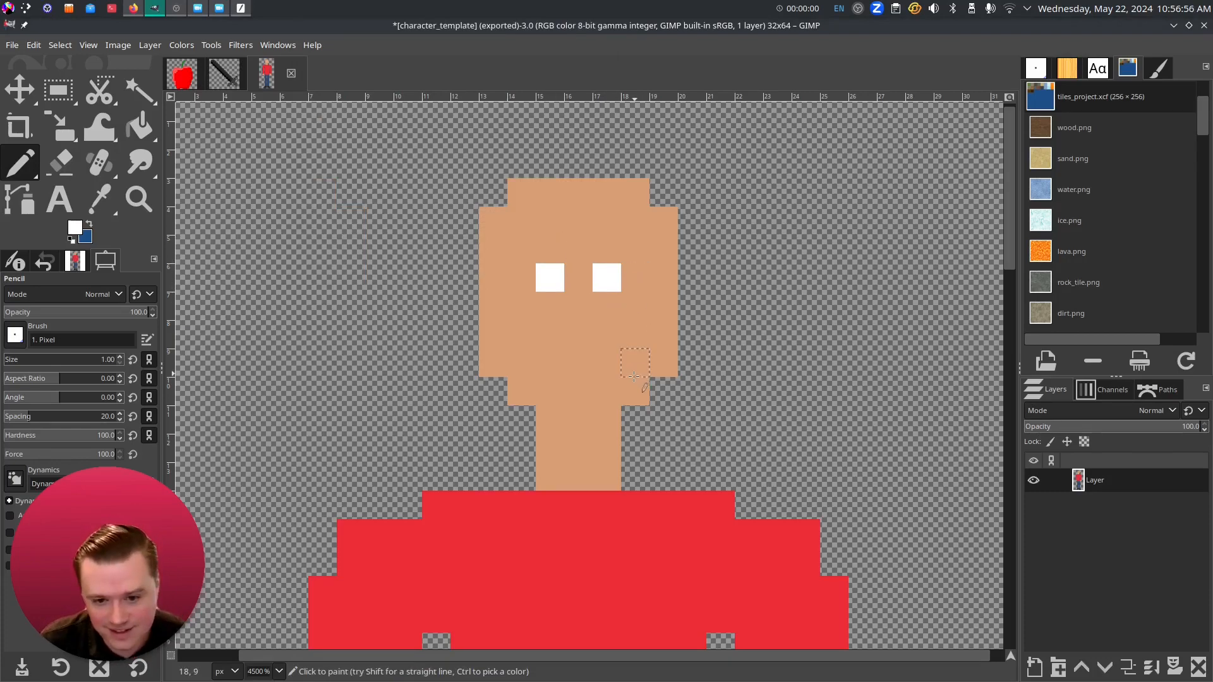
pyautogui.click(83, 236)
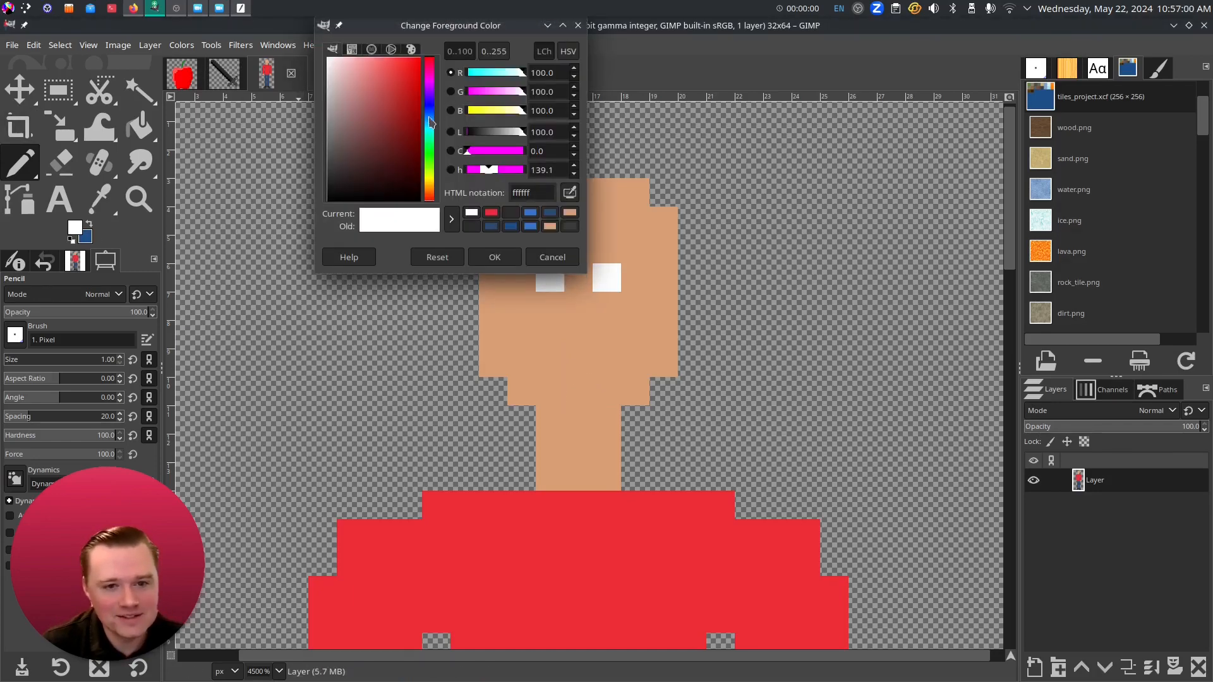
pyautogui.click(430, 119)
pyautogui.click(385, 114)
pyautogui.click(492, 254)
pyautogui.click(549, 306)
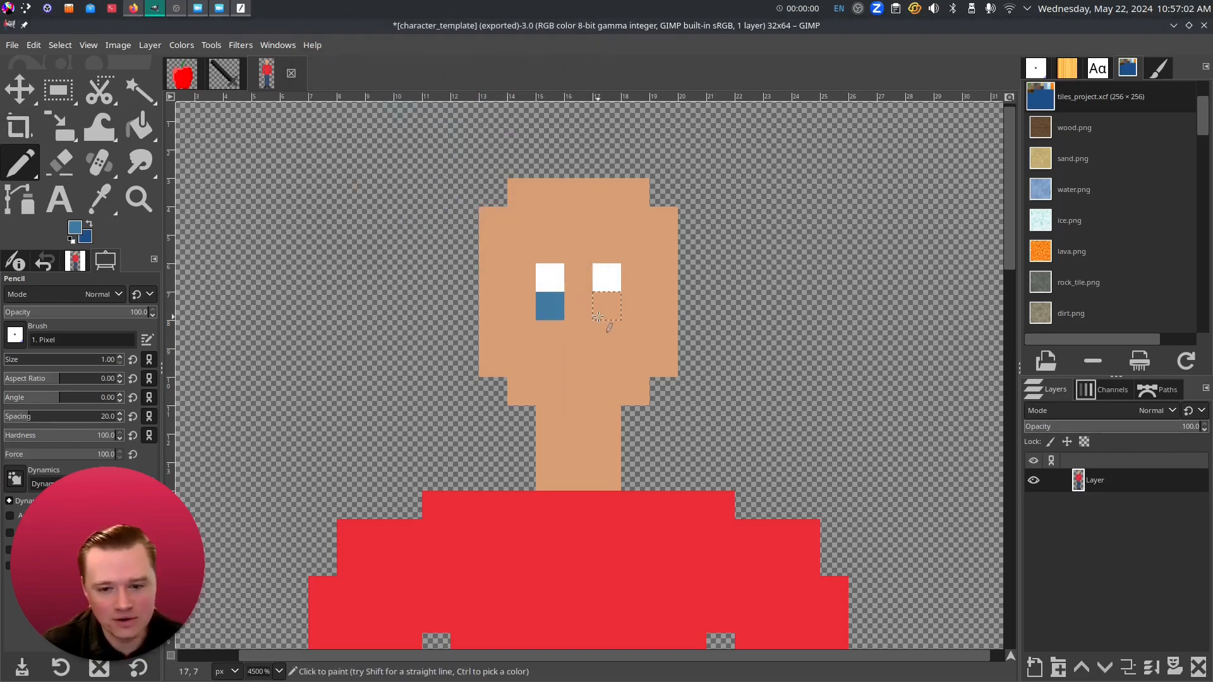
pyautogui.click(607, 307)
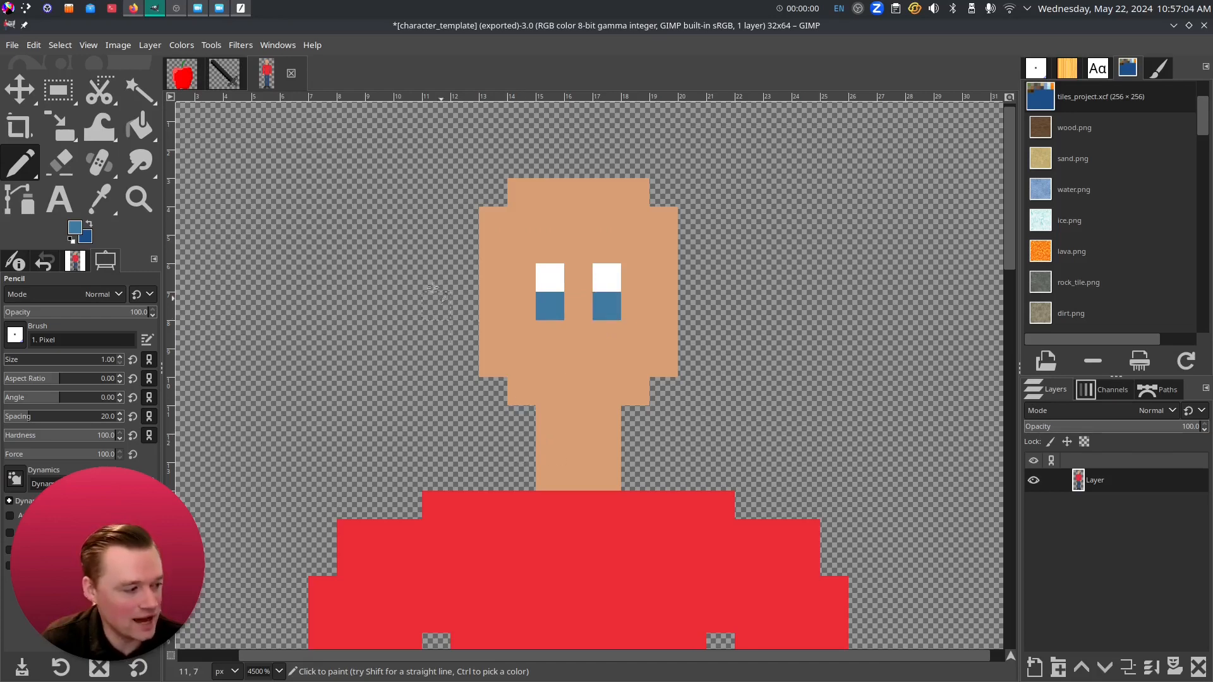
pyautogui.hotkey('ctrl', 'z')
pyautogui.hotkey('ctrl', 'z')
pyautogui.hotkey('ctrl', 'z')
pyautogui.hotkey('ctrl', 'z')
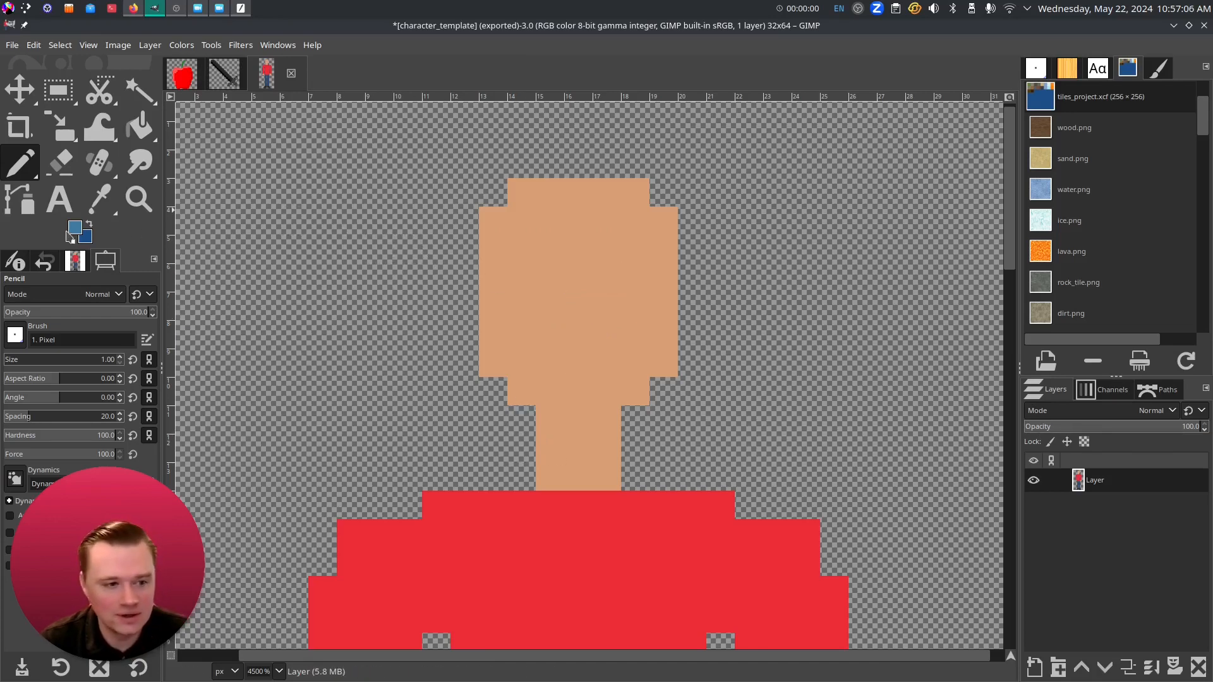
# - Set the foreground to black and pencil one black pixel for each eye
pyautogui.click(81, 229)
pyautogui.click(332, 200)
pyautogui.click(496, 256)
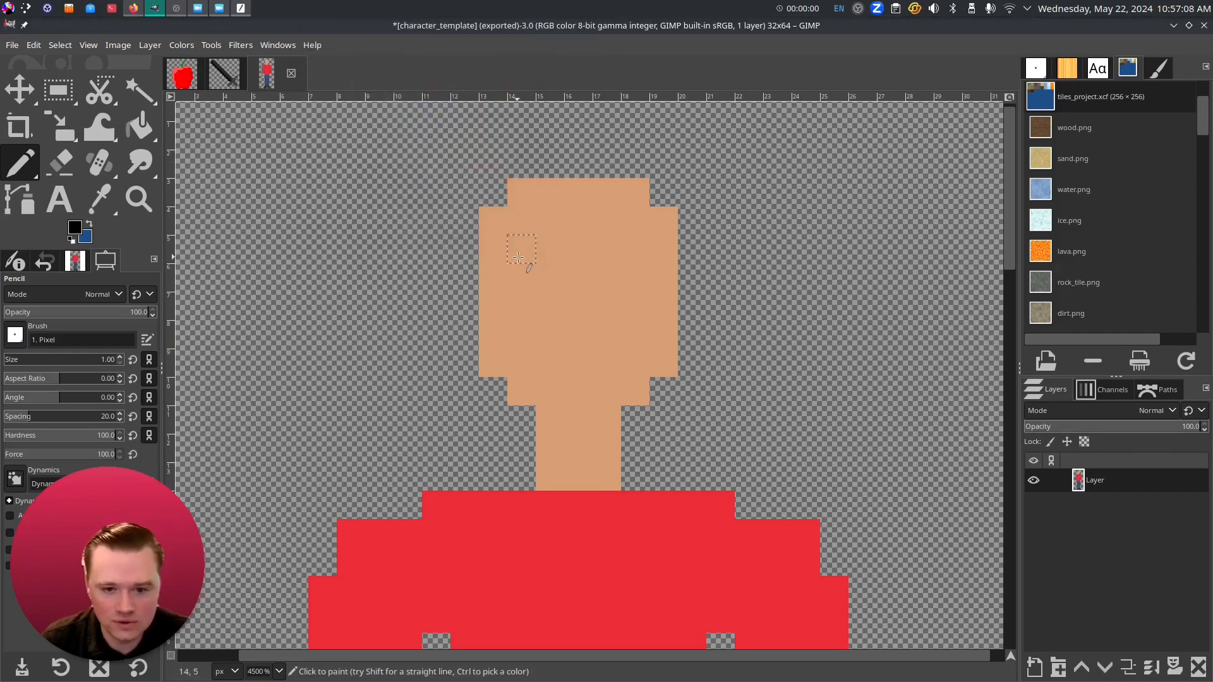
pyautogui.click(549, 278)
pyautogui.click(607, 278)
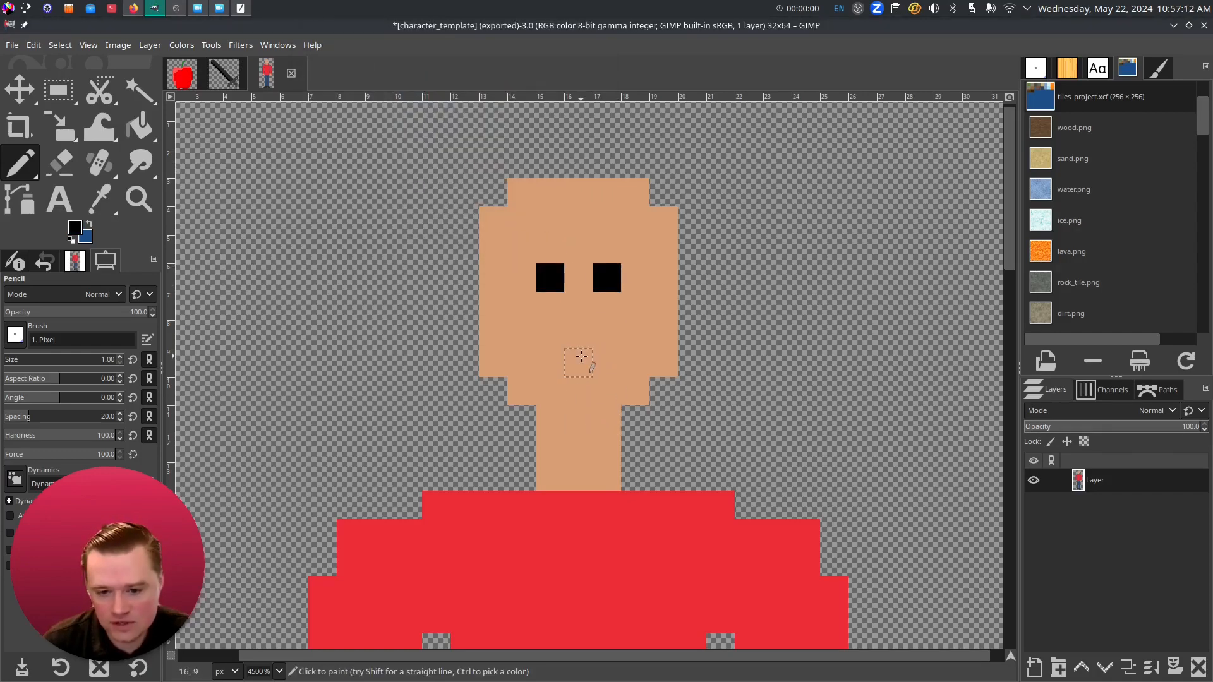
# - Paint a three-pixel black mouth, then undo it so only the eyes remain
pyautogui.click(581, 357)
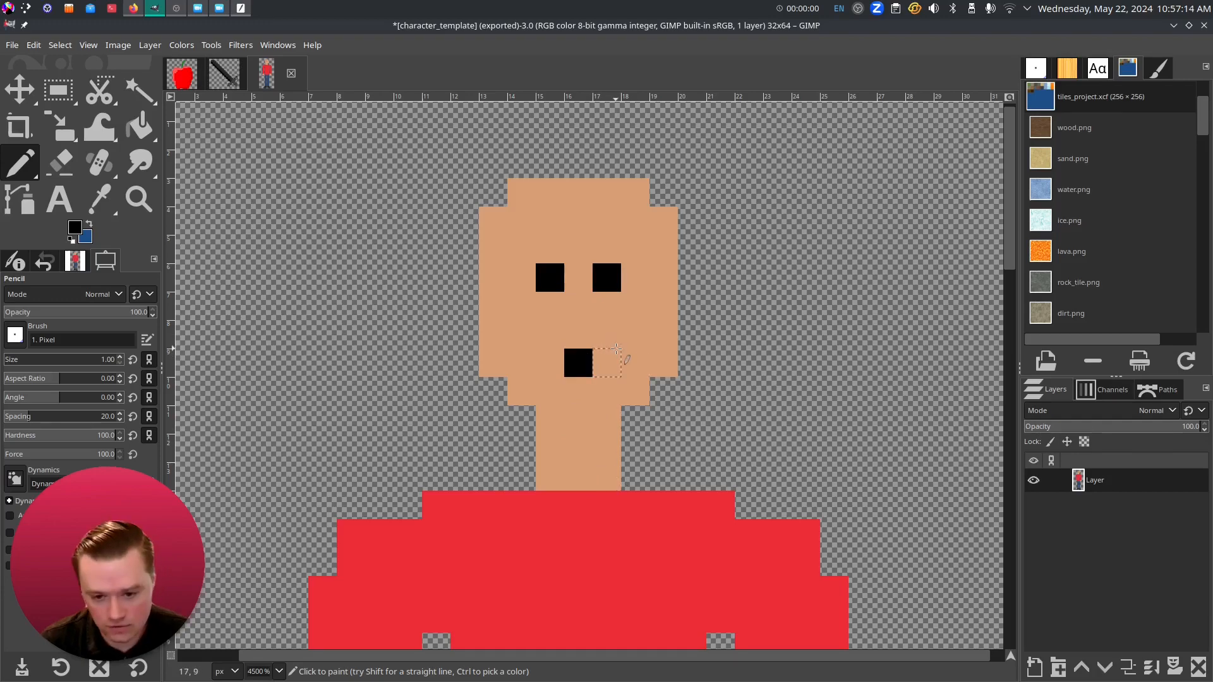
pyautogui.click(606, 363)
pyautogui.click(549, 364)
pyautogui.keyDown('ctrl'); pyautogui.scroll(-3, 568, 353); pyautogui.keyUp('ctrl')
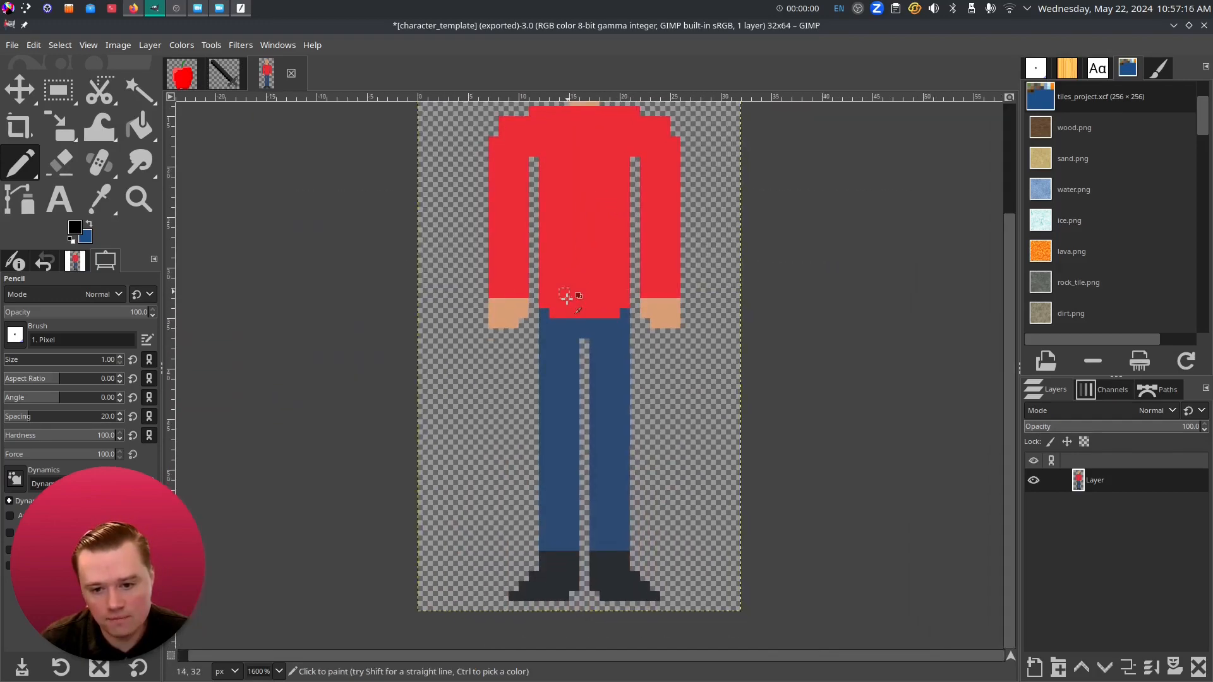
pyautogui.keyDown('ctrl'); pyautogui.scroll(-1, 567, 298); pyautogui.keyUp('ctrl')
pyautogui.moveTo(612, 319); pyautogui.dragTo(596, 472)
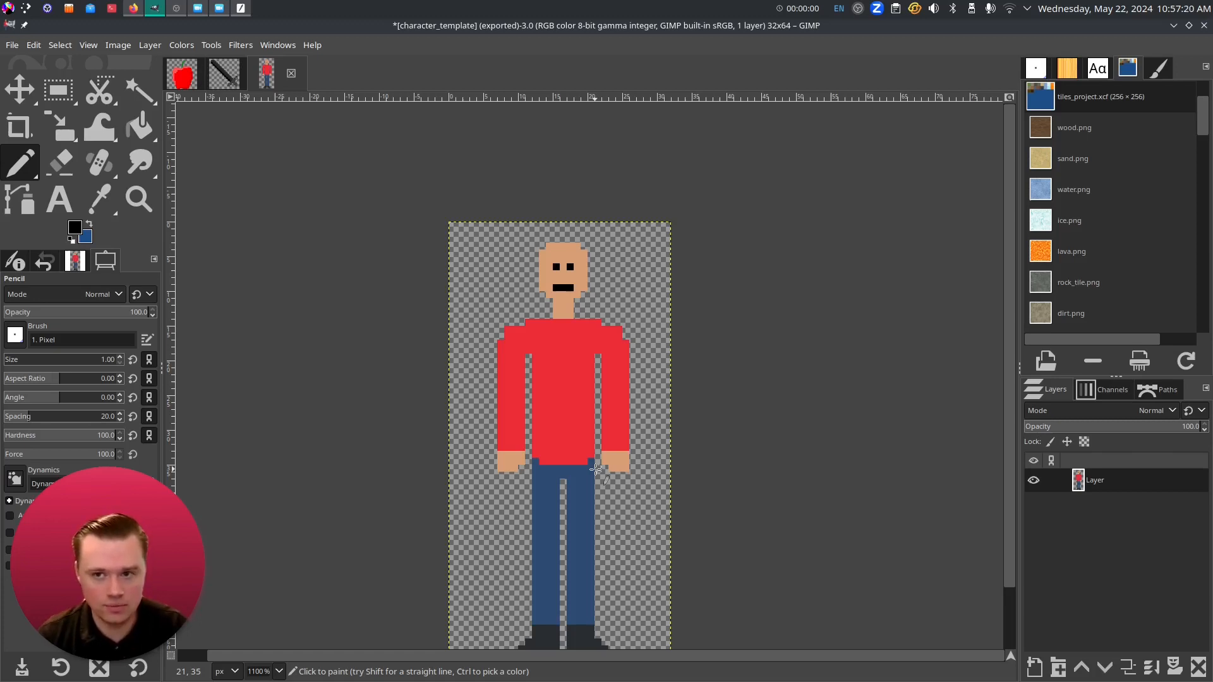
pyautogui.keyDown('ctrl'); pyautogui.scroll(4, 579, 263); pyautogui.keyUp('ctrl')
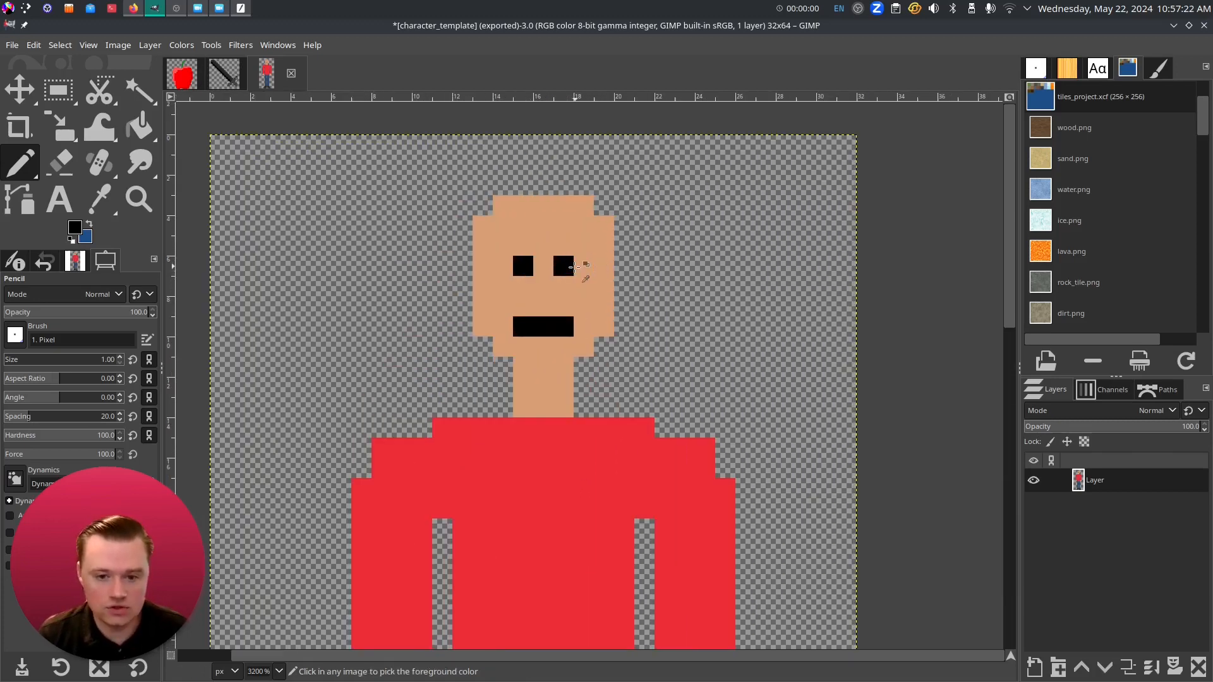
pyautogui.hotkey('ctrl', 'z')
pyautogui.hotkey('ctrl', 'z')
pyautogui.hotkey('ctrl', 'z')
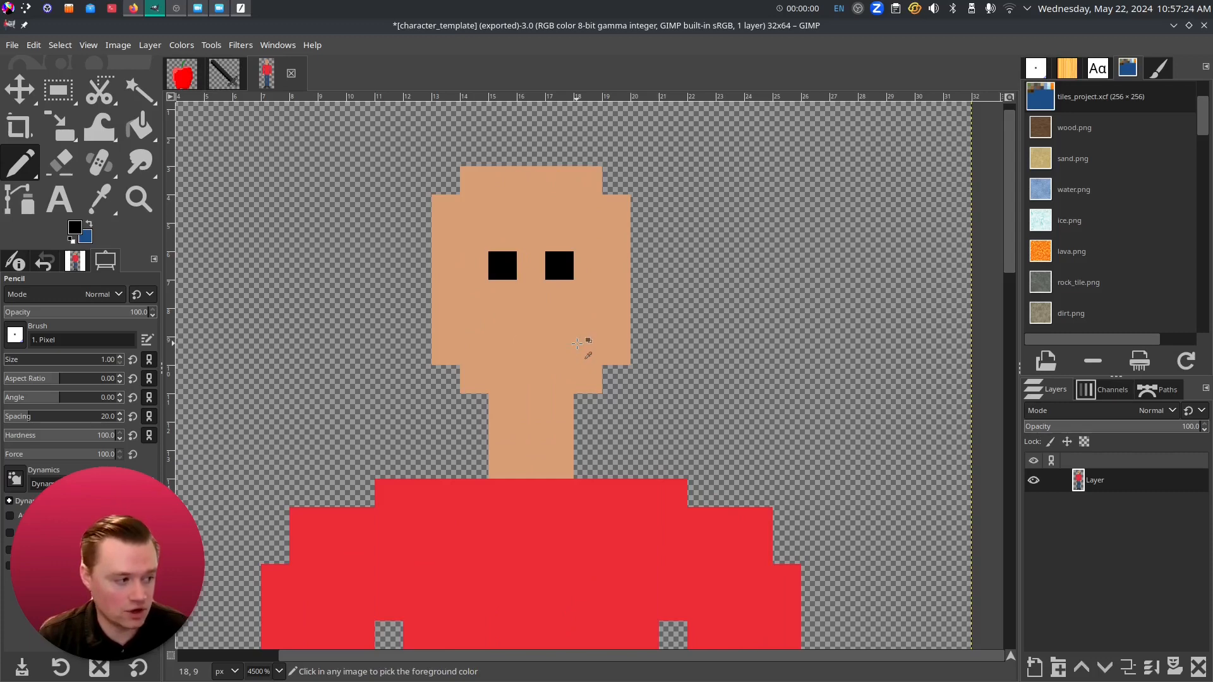
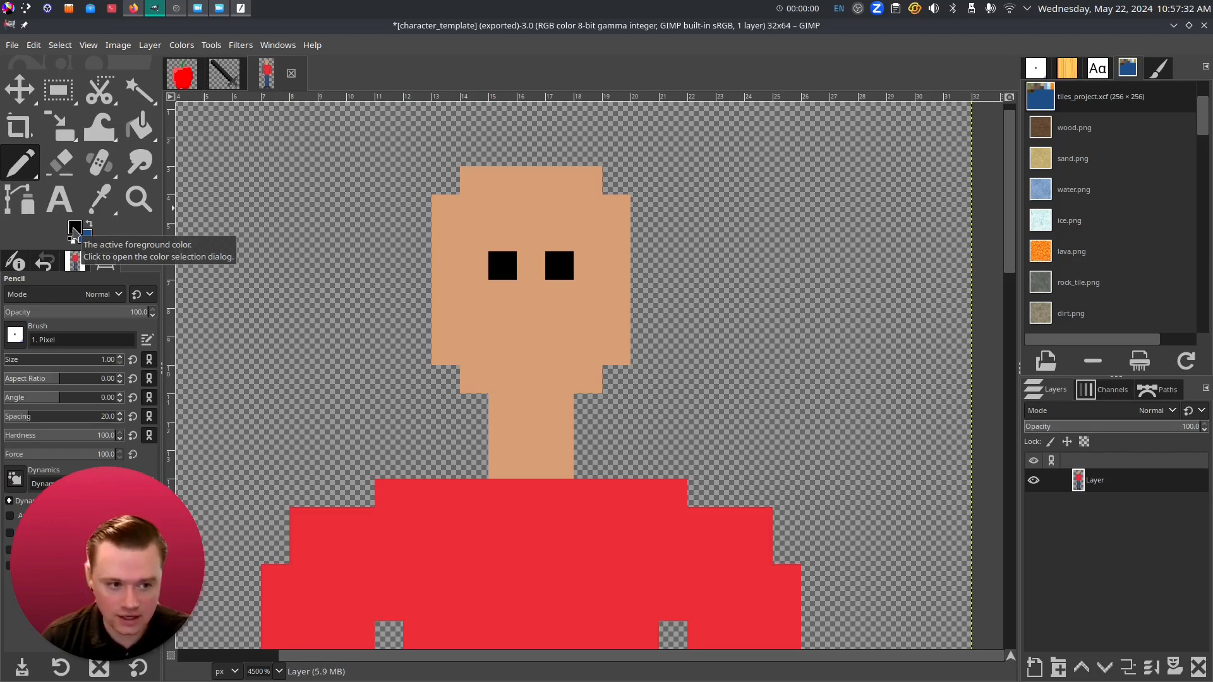
# - Set the foreground colour to a brown shade for the hair
pyautogui.click(75, 233)
pyautogui.click(430, 190)
pyautogui.moveTo(377, 95); pyautogui.dragTo(374, 147)
pyautogui.click(495, 258)
# - Pencil brown hair pixels across the head's top row and down its sides
pyautogui.click(446, 152)
pyautogui.click(445, 180)
pyautogui.click(474, 153)
pyautogui.moveTo(472, 153)
pyautogui.mouseDown()
pyautogui.moveTo(595, 160)
pyautogui.moveTo(618, 179)
pyautogui.mouseUp()
pyautogui.click(474, 180)
pyautogui.click(590, 179)
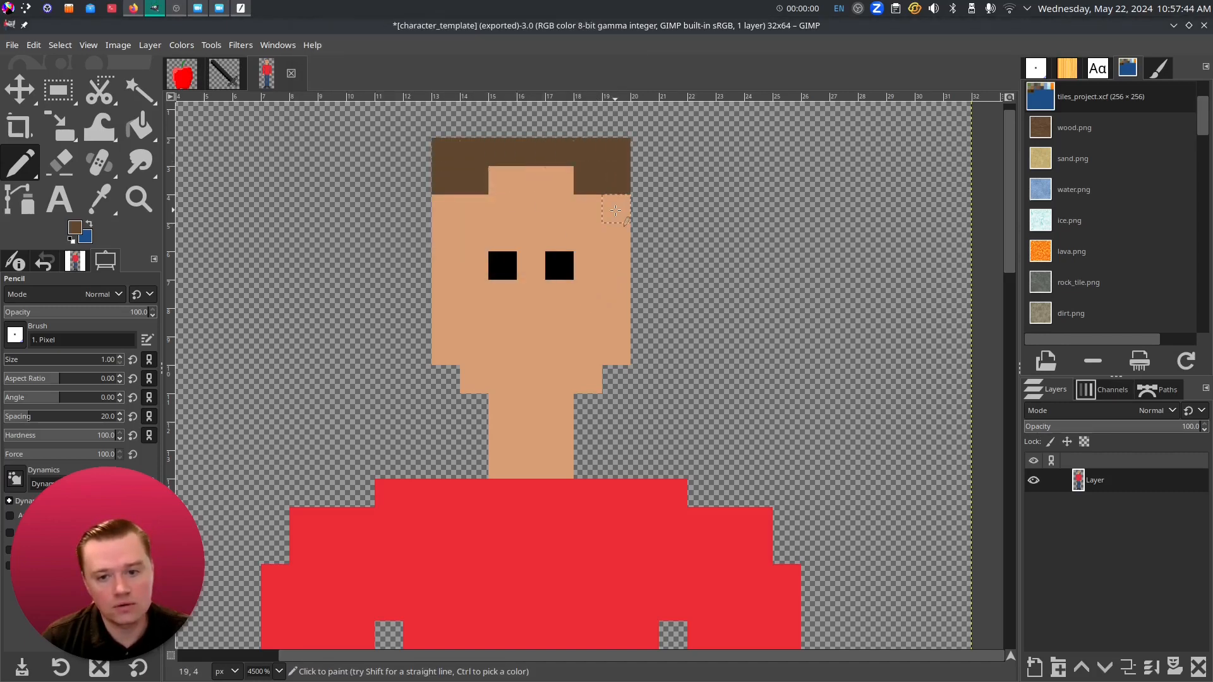
pyautogui.click(615, 207)
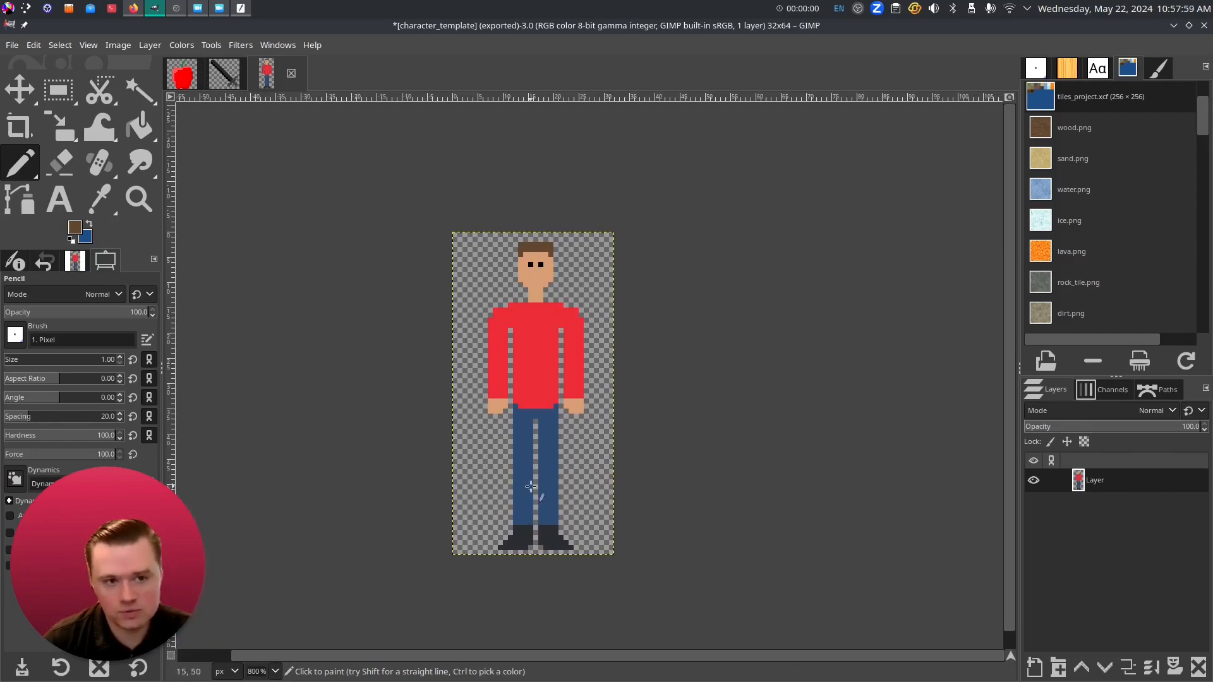
# - Sample the shirt red and darken it to c7232b as the foreground colour
pyautogui.scroll(3, 523, 374)
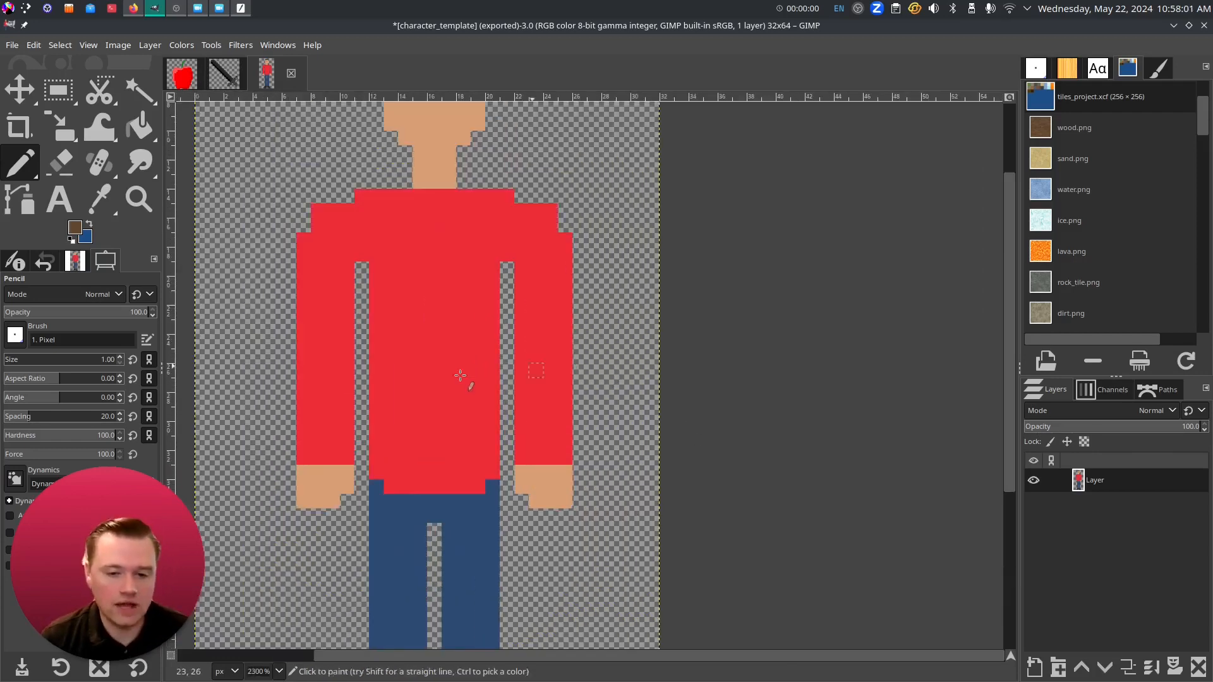
pyautogui.click(99, 199)
pyautogui.click(515, 325)
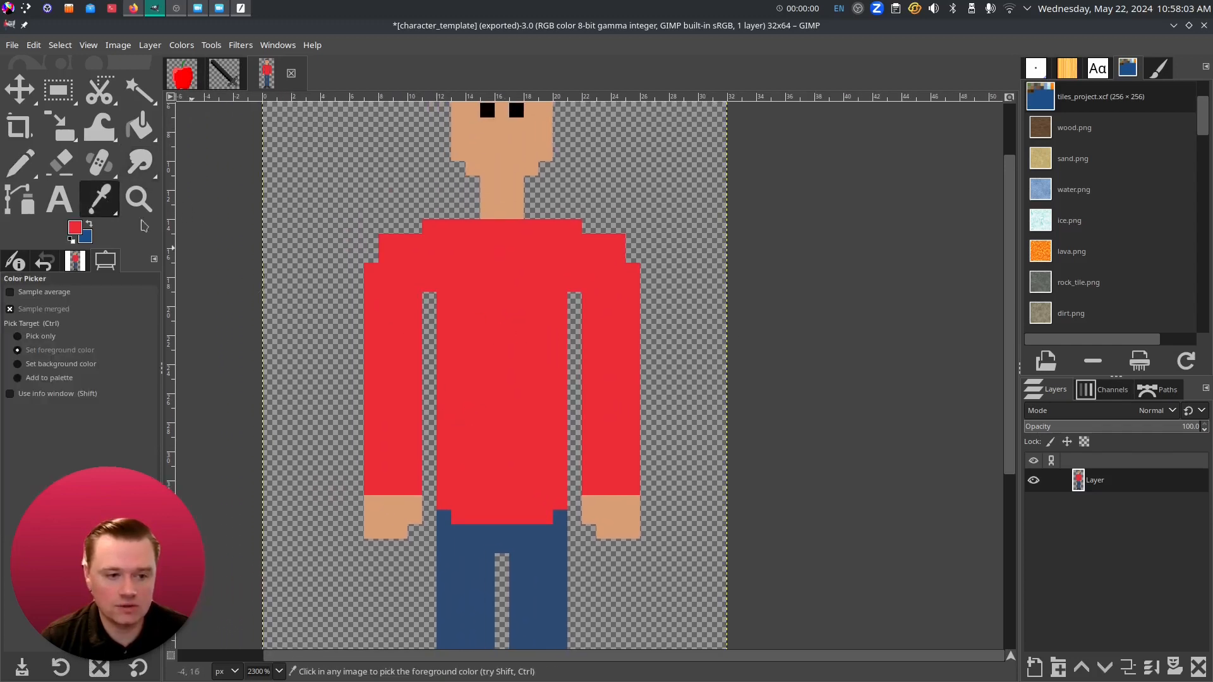
pyautogui.click(74, 231)
pyautogui.moveTo(402, 74); pyautogui.dragTo(405, 90)
pyautogui.click(475, 253)
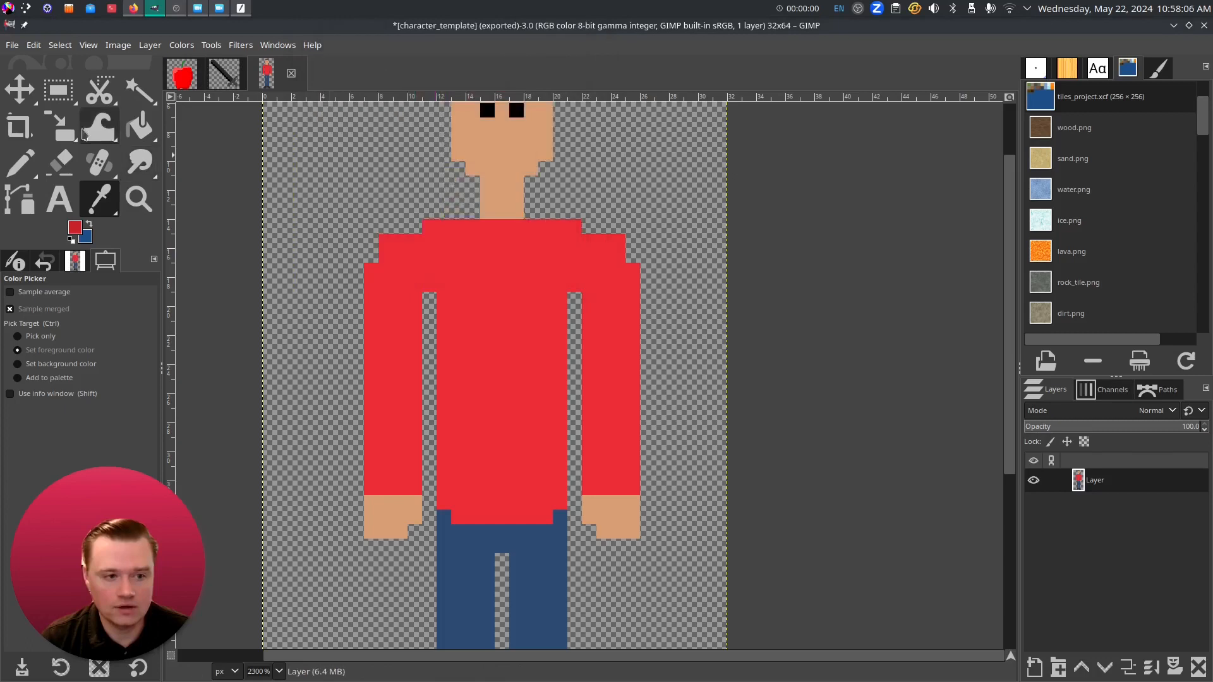
# - Pencil darker red shading lines down the torso's right edge and both arms
pyautogui.click(20, 162)
pyautogui.moveTo(558, 502); pyautogui.dragTo(559, 294)
pyautogui.moveTo(414, 297); pyautogui.dragTo(413, 474)
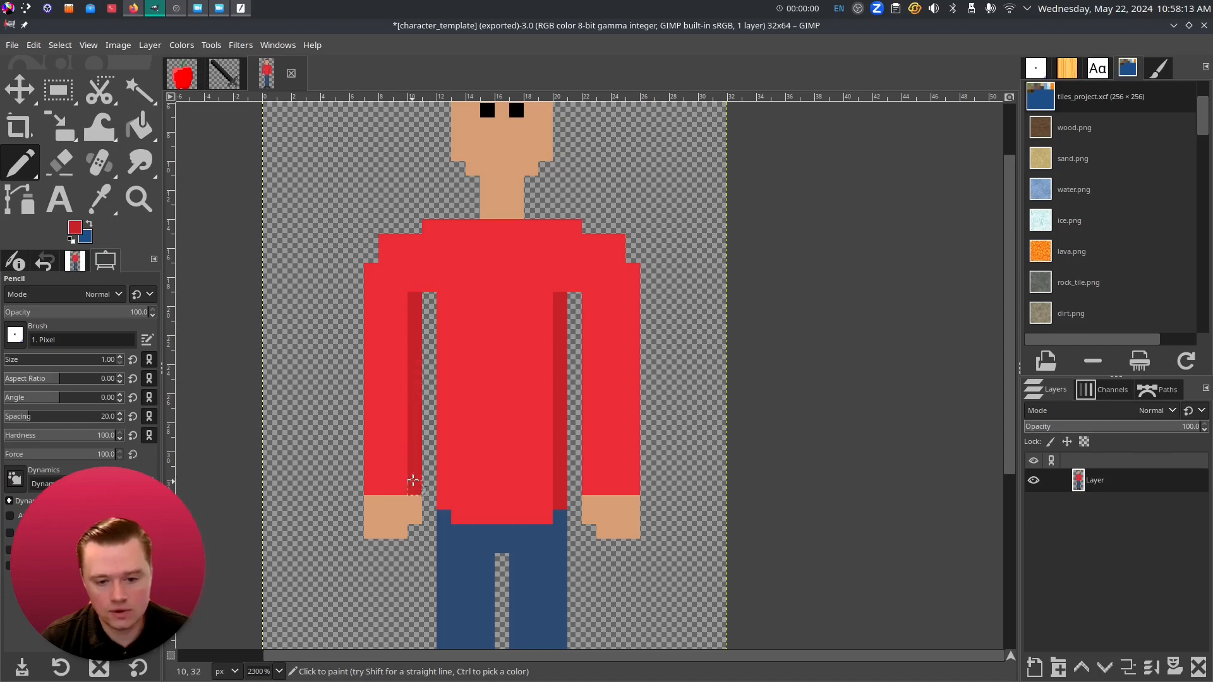
pyautogui.moveTo(633, 487); pyautogui.dragTo(631, 274)
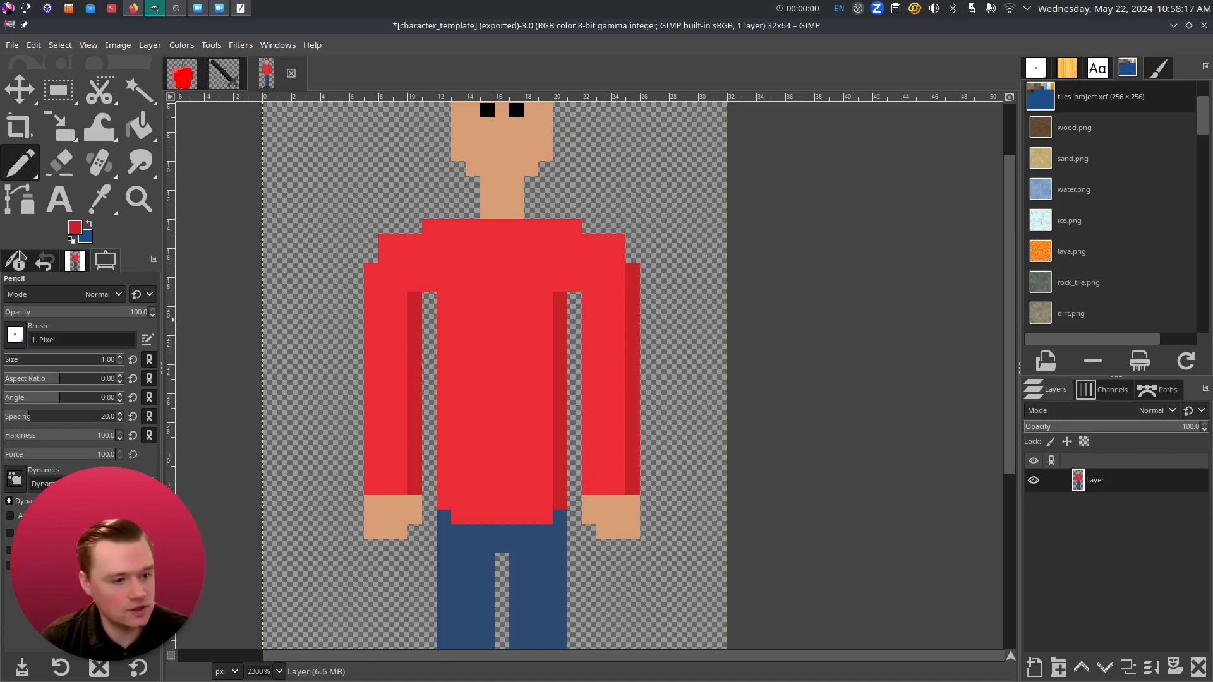
# - Sample the main shirt red and lighten it into a highlight colour
pyautogui.click(71, 233)
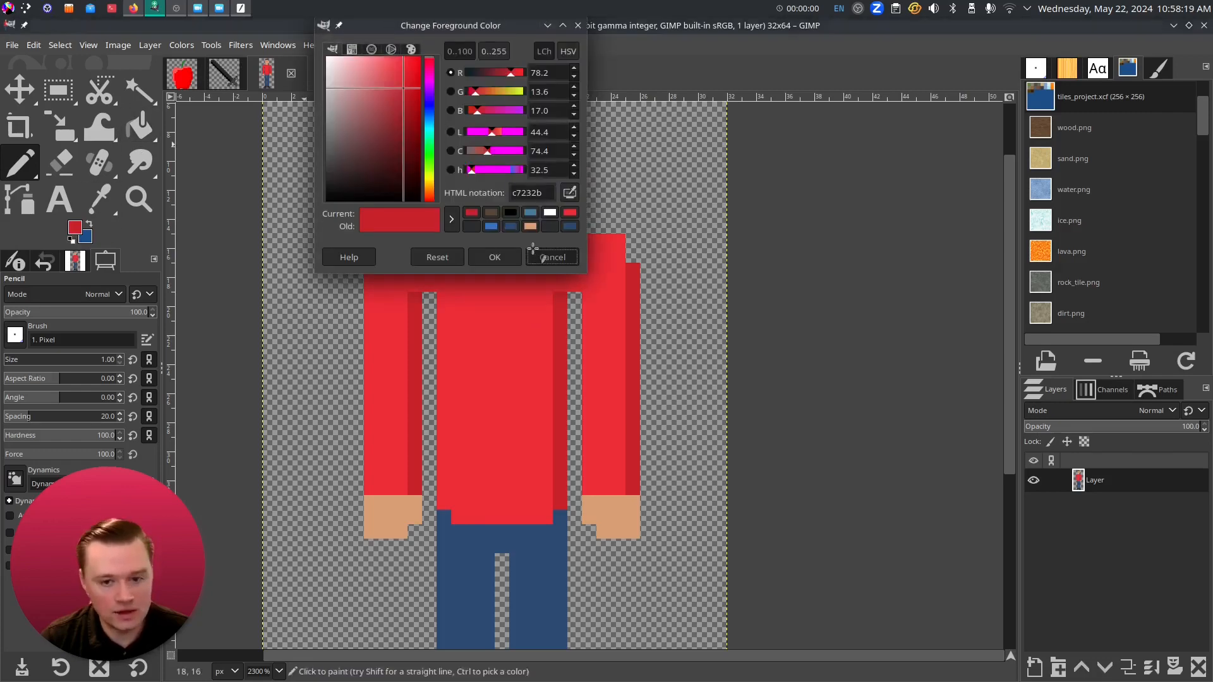
pyautogui.click(541, 253)
pyautogui.click(111, 208)
pyautogui.click(76, 229)
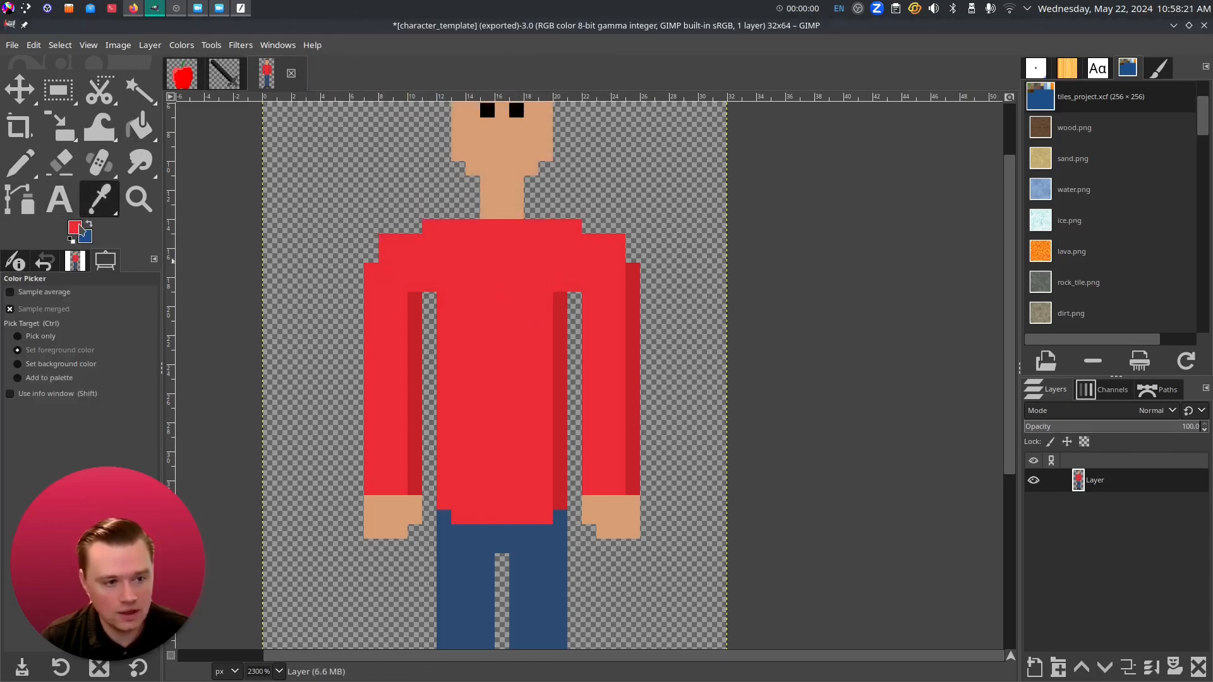
pyautogui.moveTo(402, 72); pyautogui.dragTo(387, 57)
pyautogui.click(495, 257)
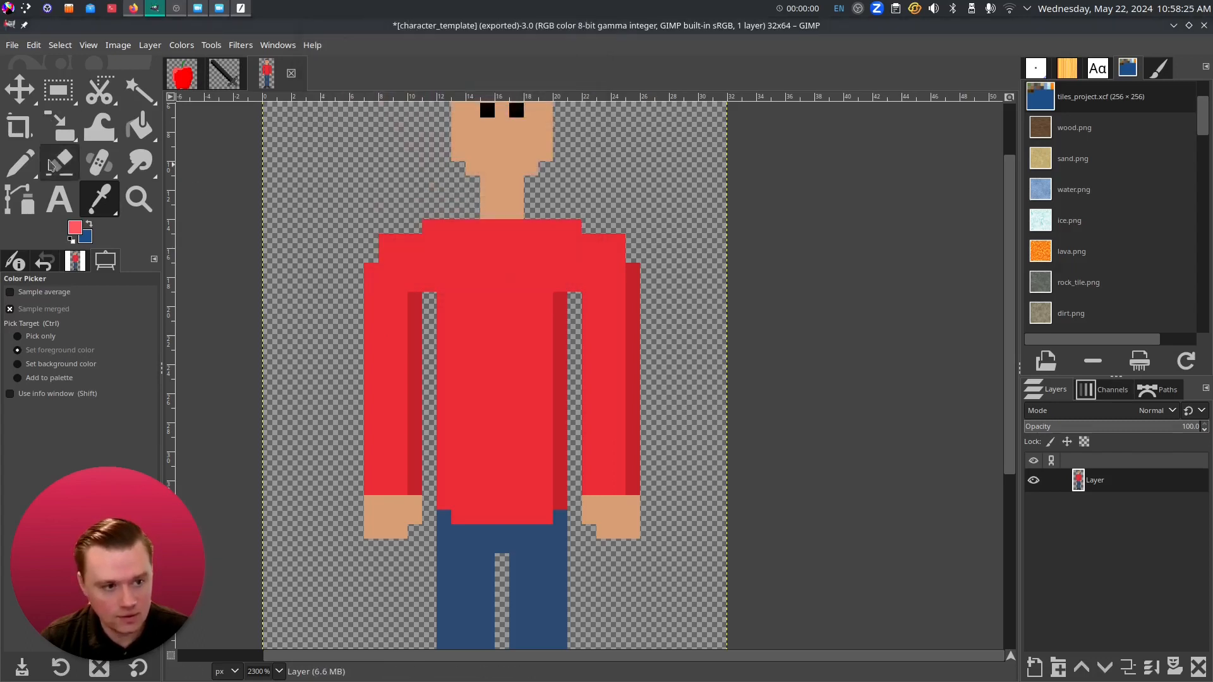
# - Pencil a lighter red line up the left sleeve, then undo it
pyautogui.click(20, 163)
pyautogui.click(372, 488)
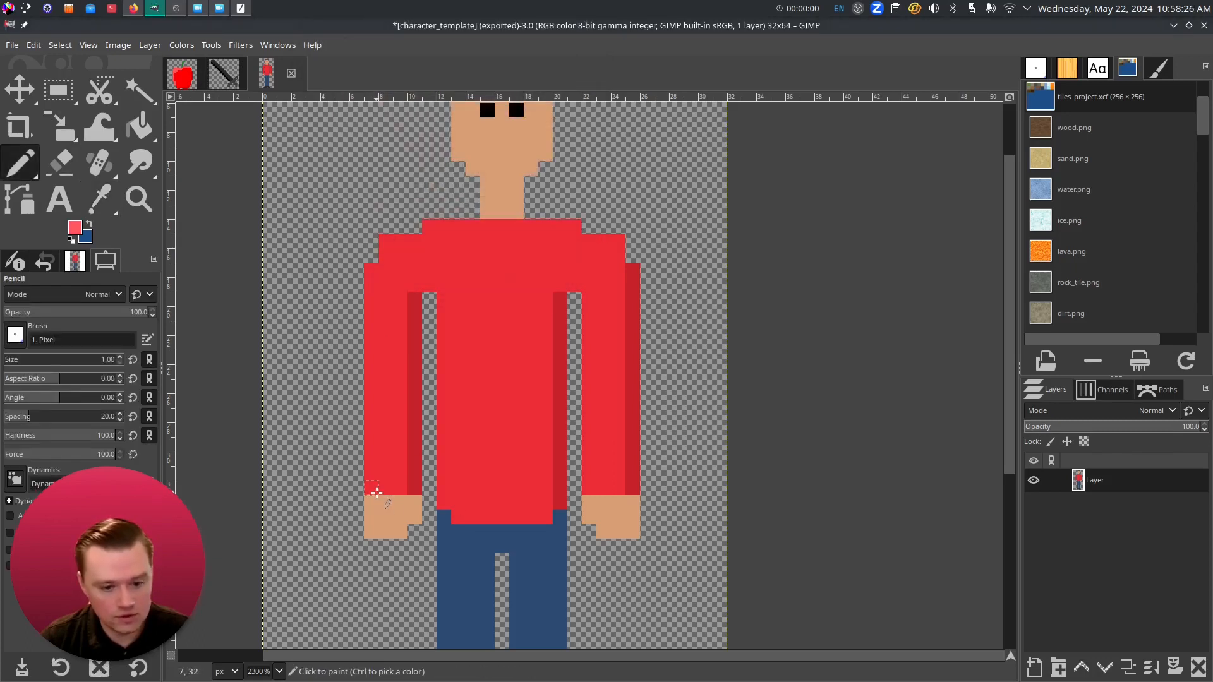
pyautogui.keyDown('shift'); pyautogui.click(374, 271); pyautogui.keyUp('shift')
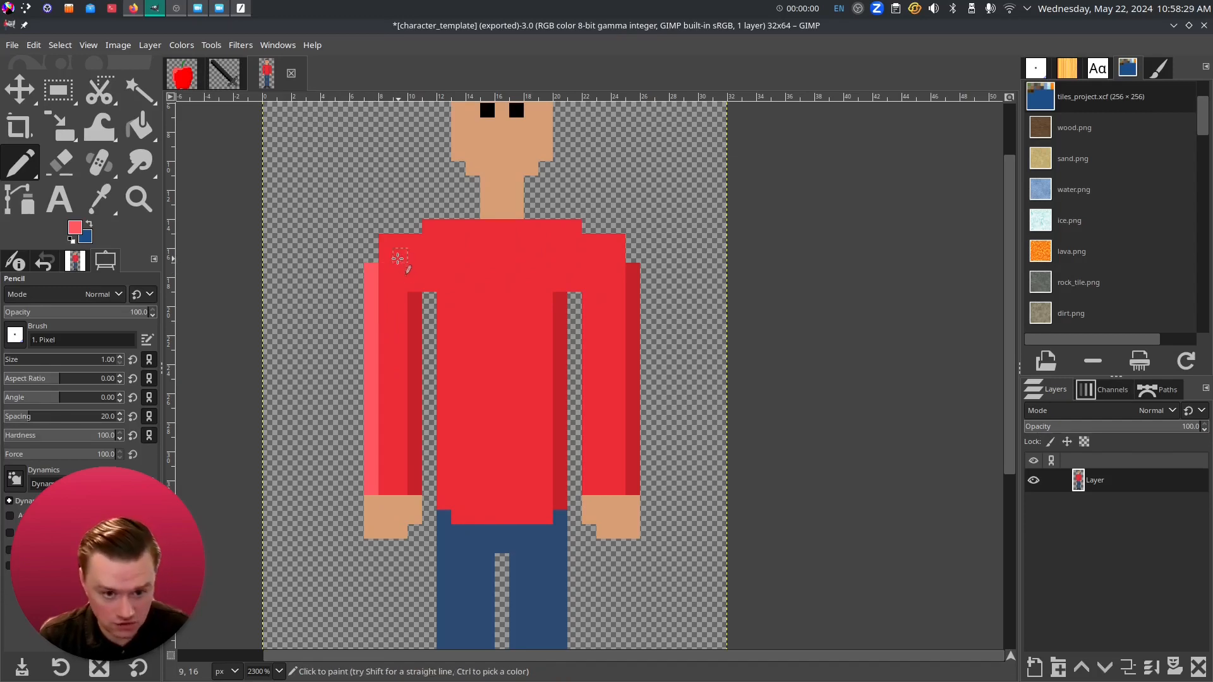
pyautogui.hotkey('ctrl', 'z')
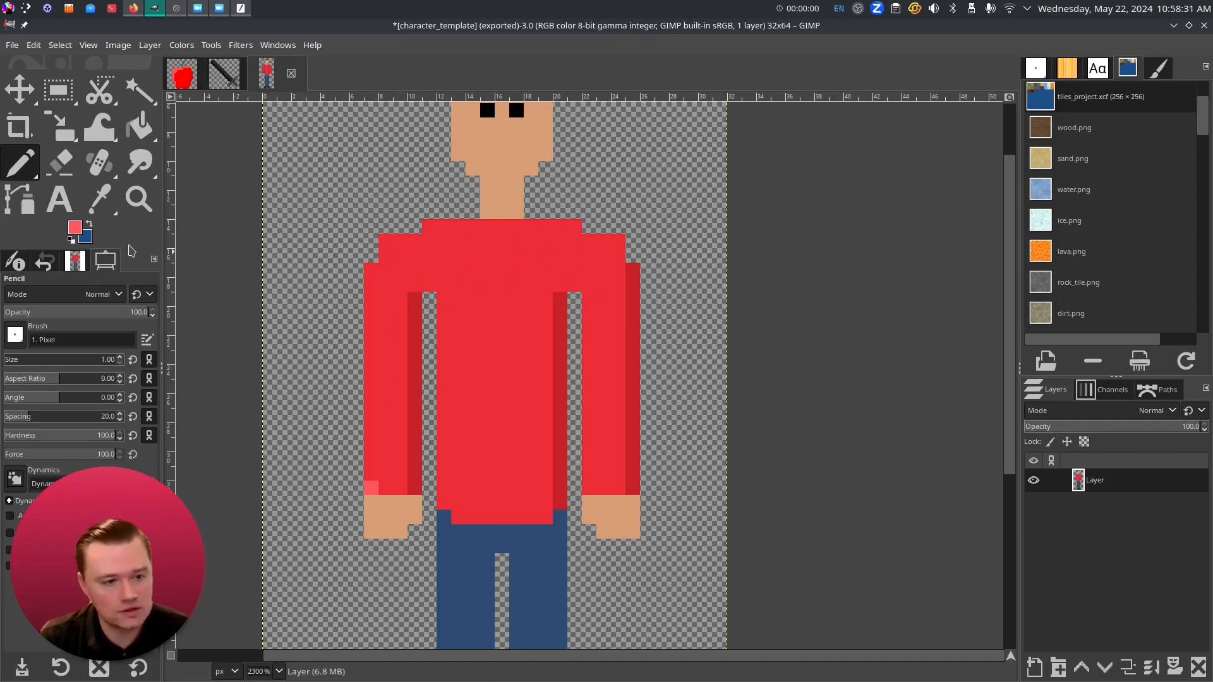
# - Redo the left sleeve and shoulder highlight in a more saturated light red, then line the right trouser leg
pyautogui.click(74, 232)
pyautogui.moveTo(395, 64); pyautogui.dragTo(392, 60)
pyautogui.click(509, 256)
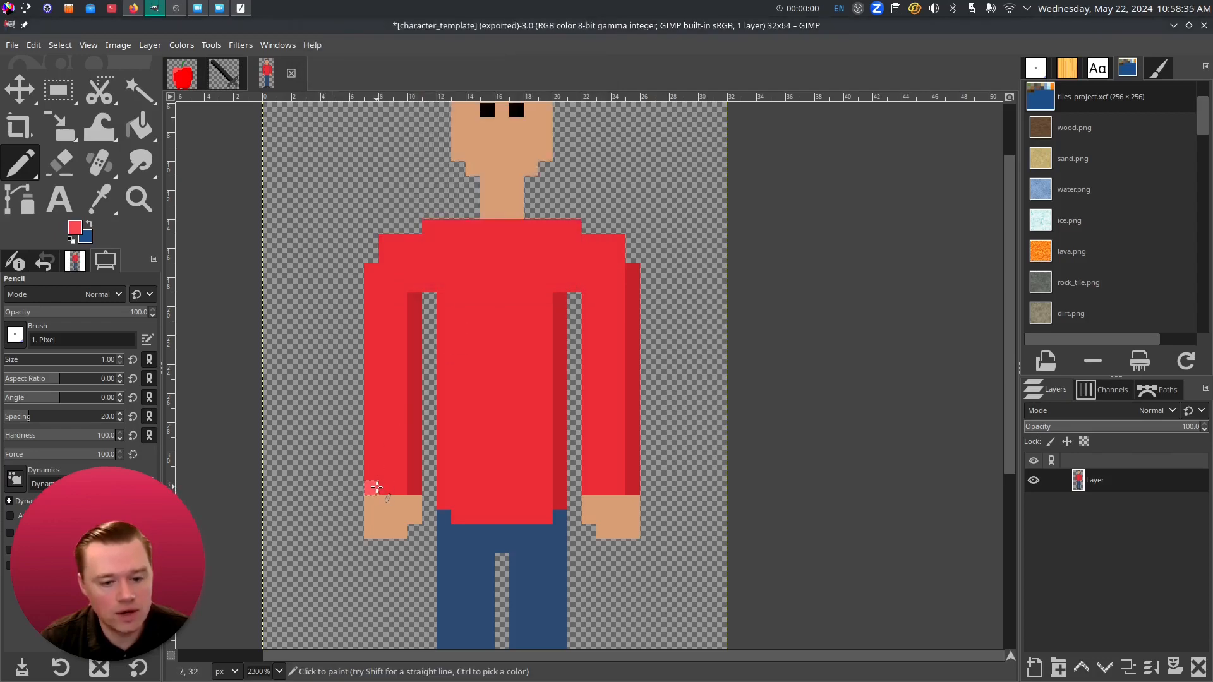
pyautogui.keyDown('shift'); pyautogui.click(372, 269); pyautogui.keyUp('shift')
pyautogui.moveTo(387, 243); pyautogui.dragTo(417, 239)
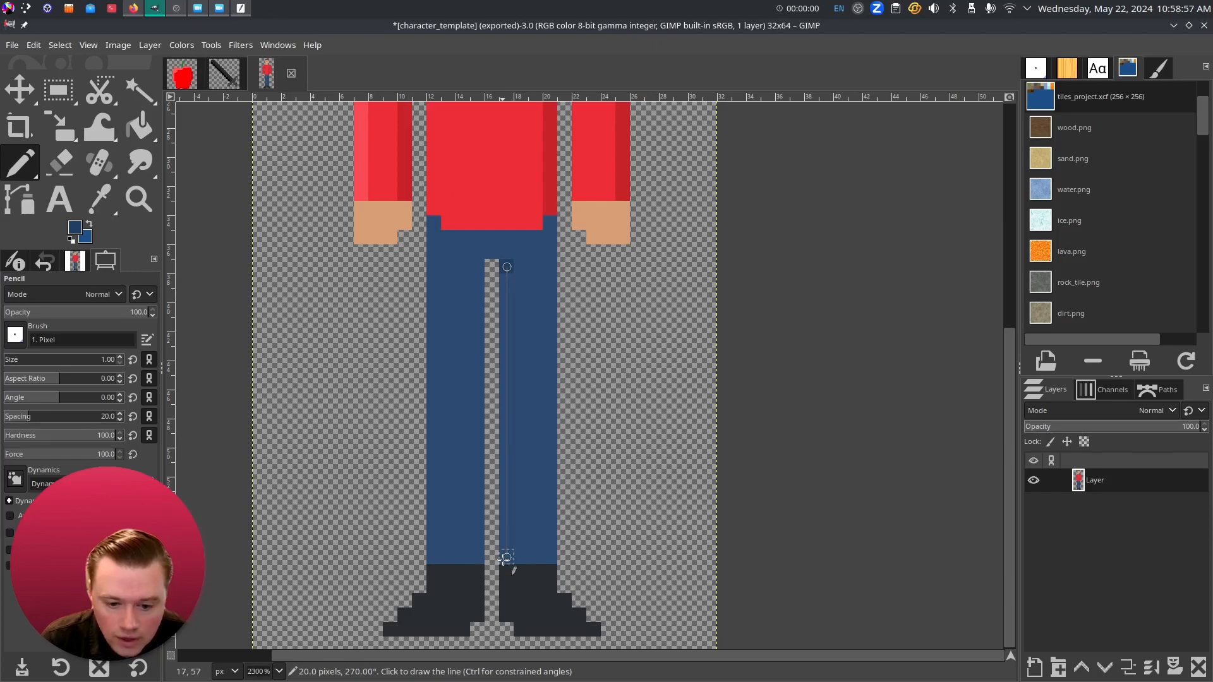
pyautogui.keyDown('shift'); pyautogui.click(507, 558); pyautogui.keyUp('shift')
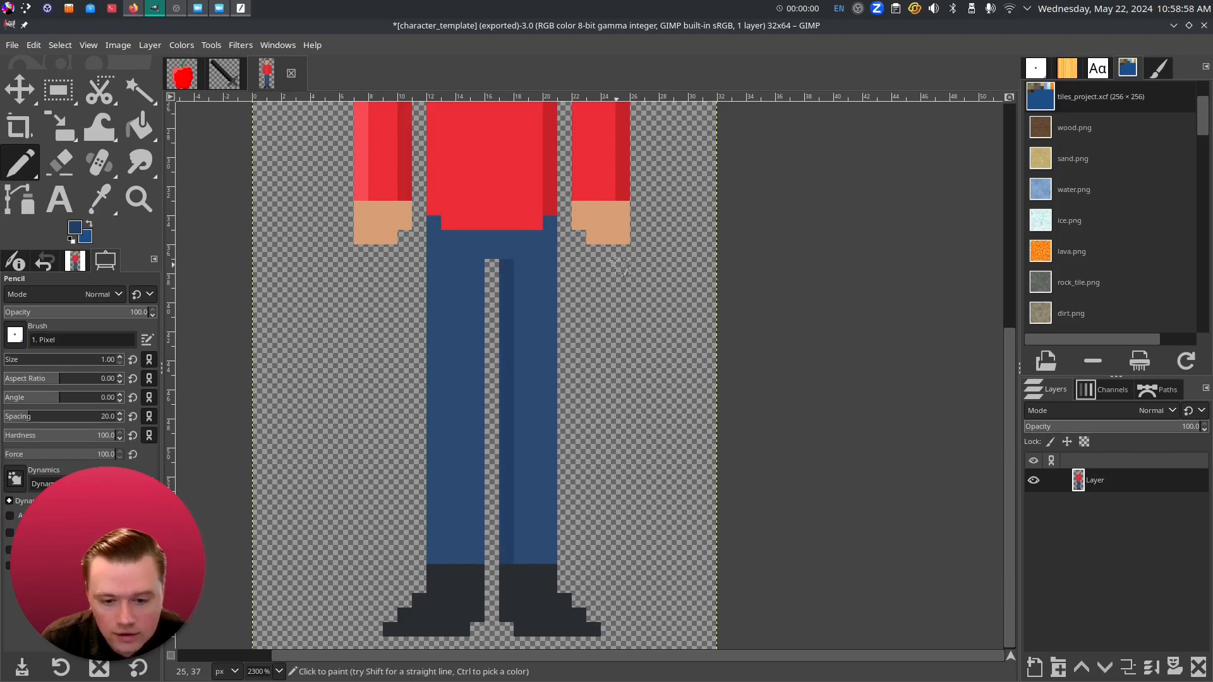
# - Undo the trouser line and redraw darker blue lines on the right leg and the left leg's inner edge
pyautogui.hotkey('ctrl', 'z')
pyautogui.press('z')
pyautogui.hotkey('ctrl', 'z')
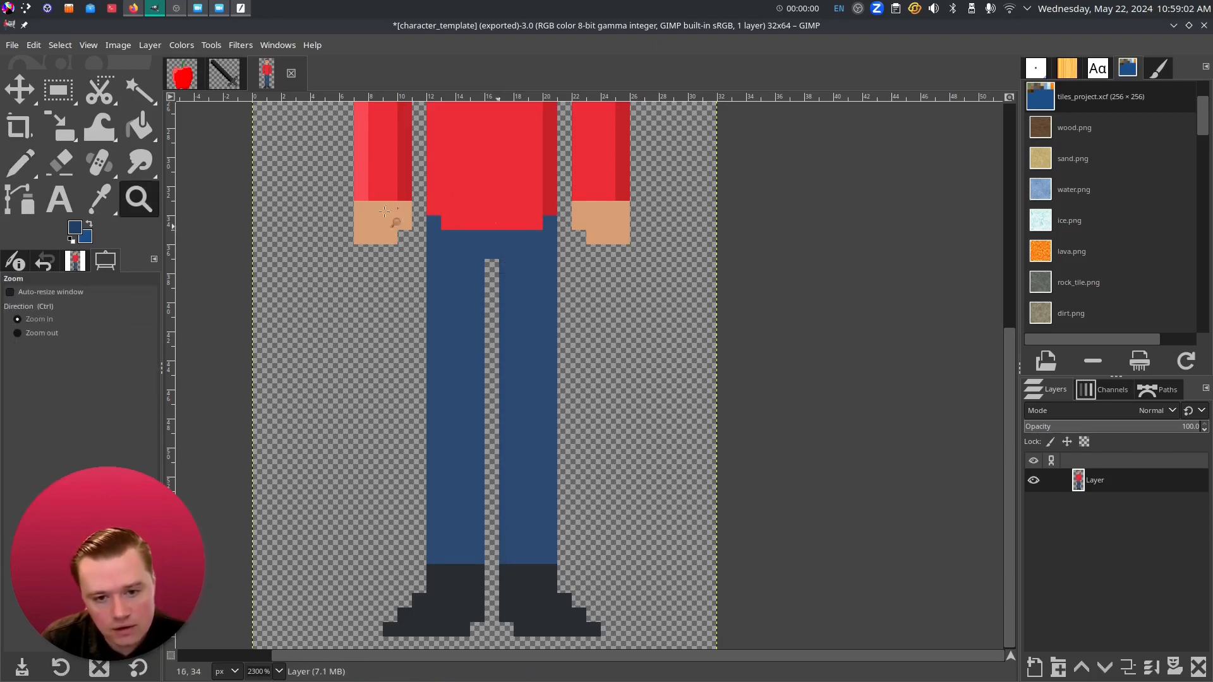
pyautogui.press('n')
pyautogui.keyDown('shift'); pyautogui.click(549, 557); pyautogui.keyUp('shift')
pyautogui.click(478, 558)
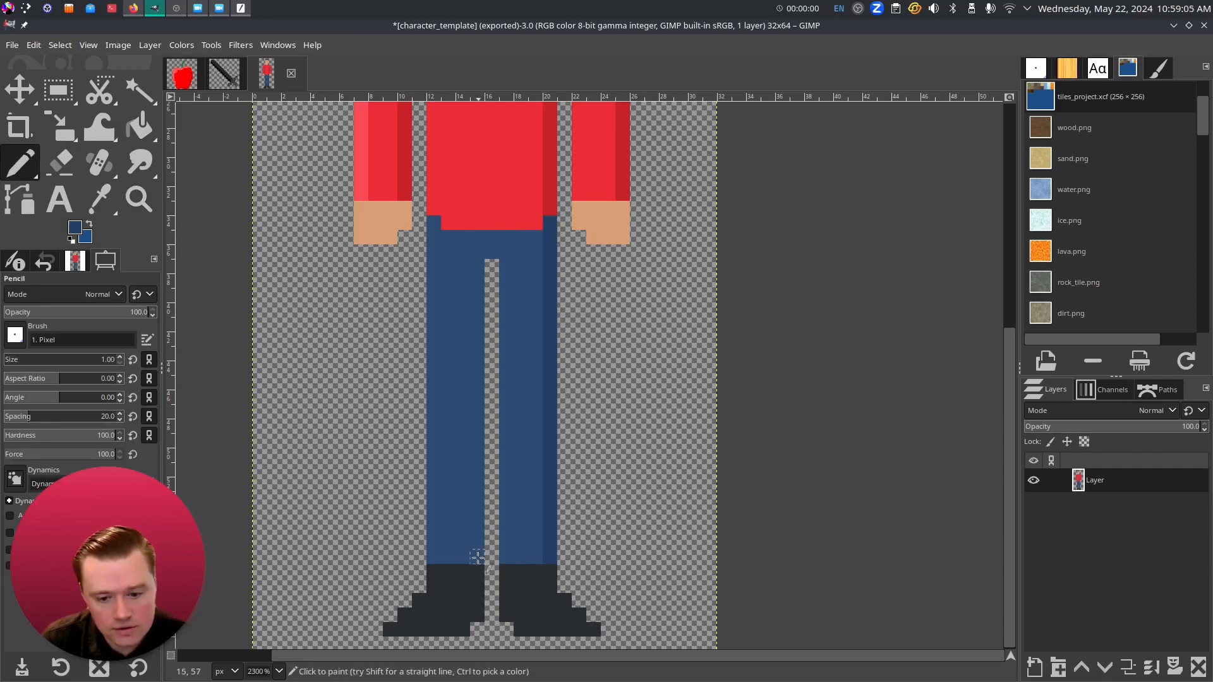
pyautogui.keyDown('shift'); pyautogui.click(478, 265); pyautogui.keyUp('shift')
pyautogui.moveTo(672, 360); pyautogui.dragTo(666, 459)
# - Sample the shoe colour, darken it, and shade the inner columns of both shoes
pyautogui.scroll(-2, 667, 458)
pyautogui.moveTo(613, 336)
pyautogui.mouseDown()
pyautogui.moveTo(584, 468)
pyautogui.moveTo(556, 249)
pyautogui.mouseUp()
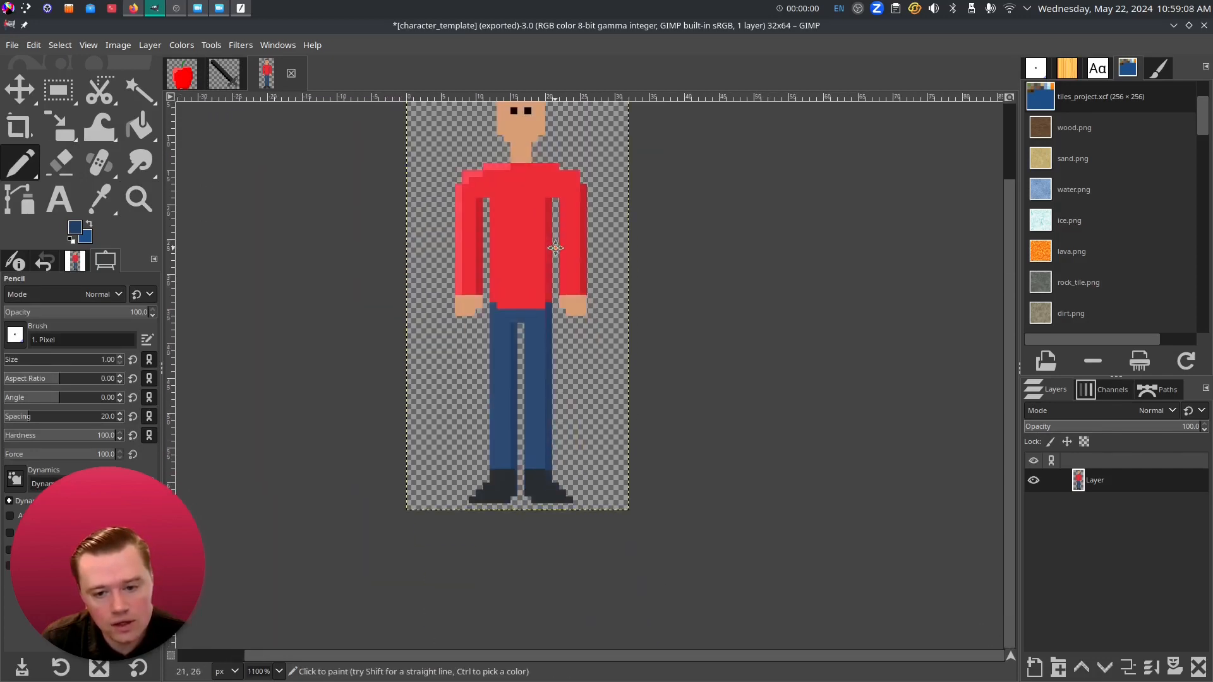
pyautogui.scroll(3, 561, 390)
pyautogui.press('o')
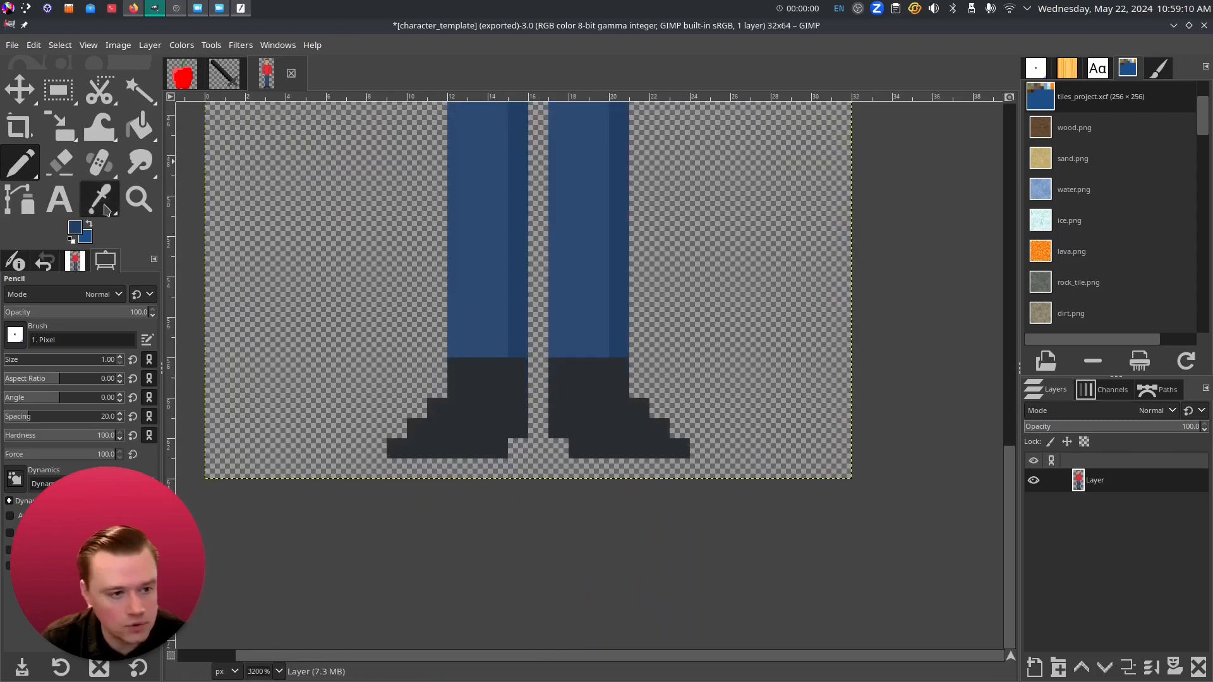
pyautogui.click(465, 424)
pyautogui.click(20, 162)
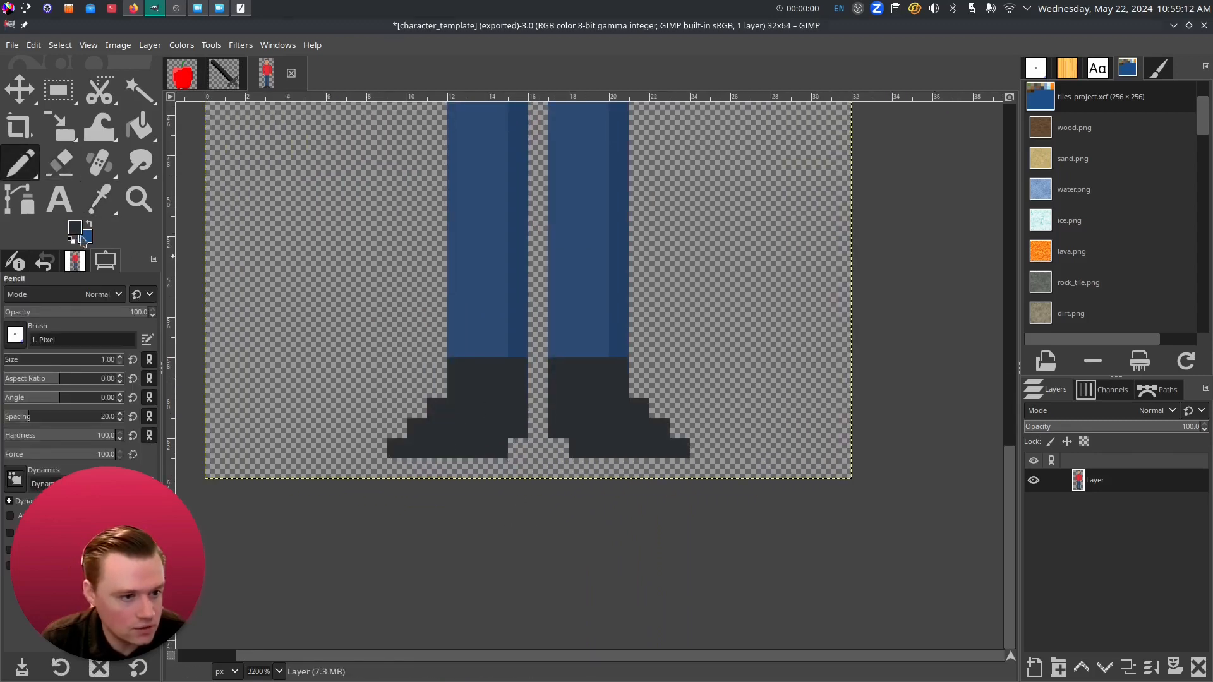
pyautogui.click(79, 235)
pyautogui.click(357, 198)
pyautogui.click(475, 261)
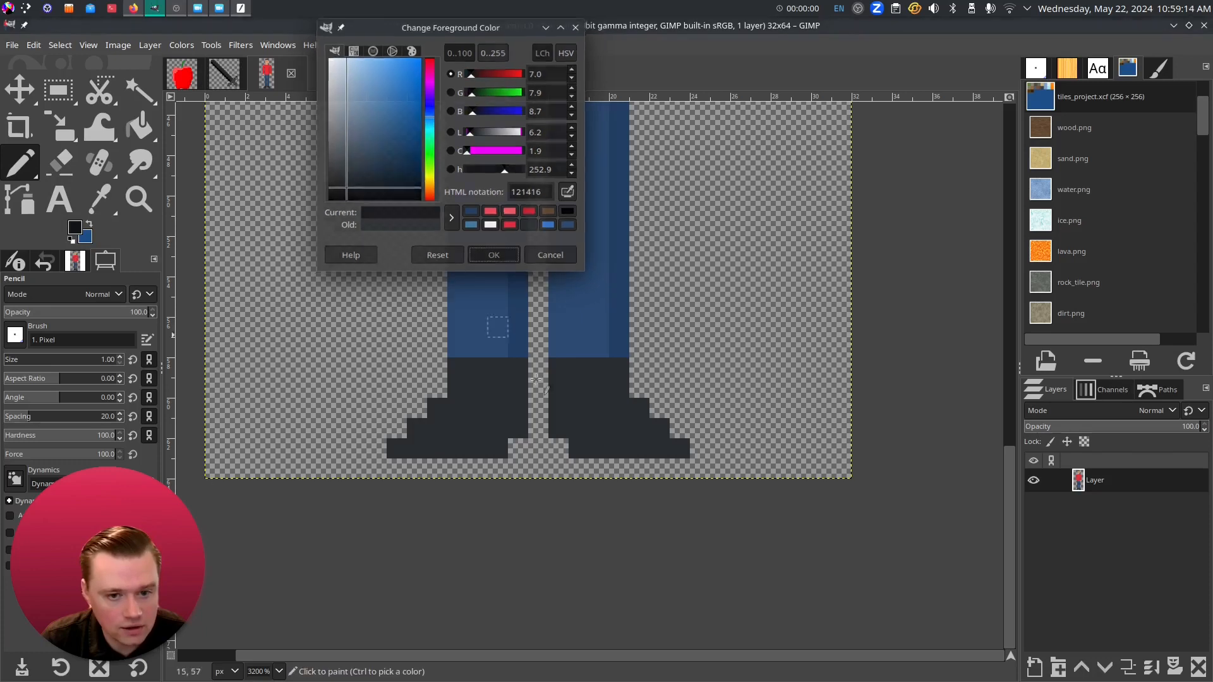
pyautogui.click(518, 368)
pyautogui.keyDown('shift'); pyautogui.click(518, 428); pyautogui.keyUp('shift')
pyautogui.moveTo(620, 368)
pyautogui.mouseDown()
pyautogui.moveTo(621, 396)
pyautogui.moveTo(679, 449)
pyautogui.mouseUp()
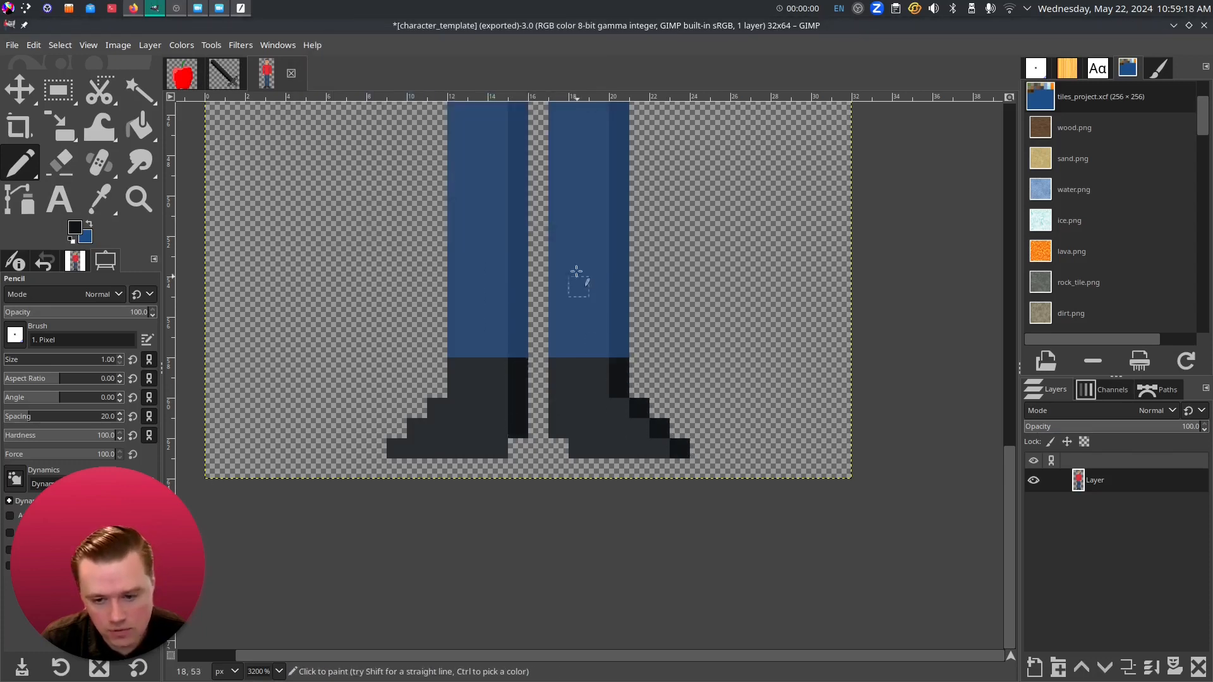
# - Sample the jeans' blue and set a lighter blue as the foreground colour
pyautogui.moveTo(554, 288); pyautogui.dragTo(485, 468)
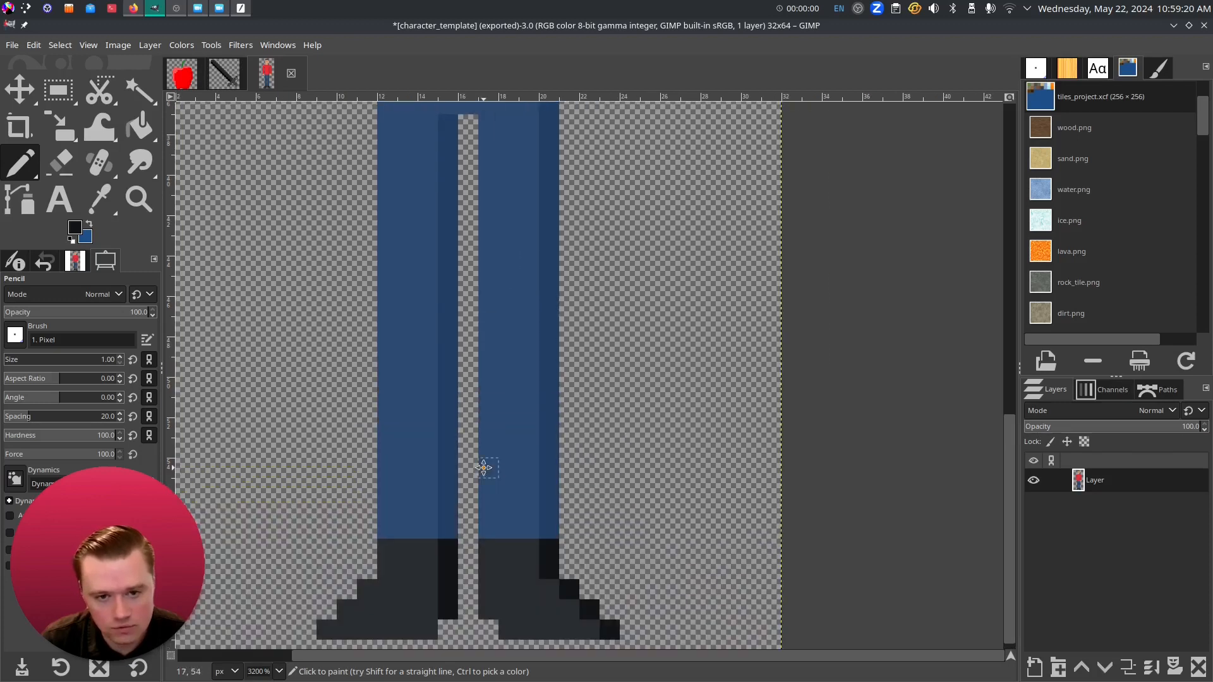
pyautogui.moveTo(454, 291); pyautogui.dragTo(454, 482)
pyautogui.click(99, 199)
pyautogui.click(386, 339)
pyautogui.click(74, 228)
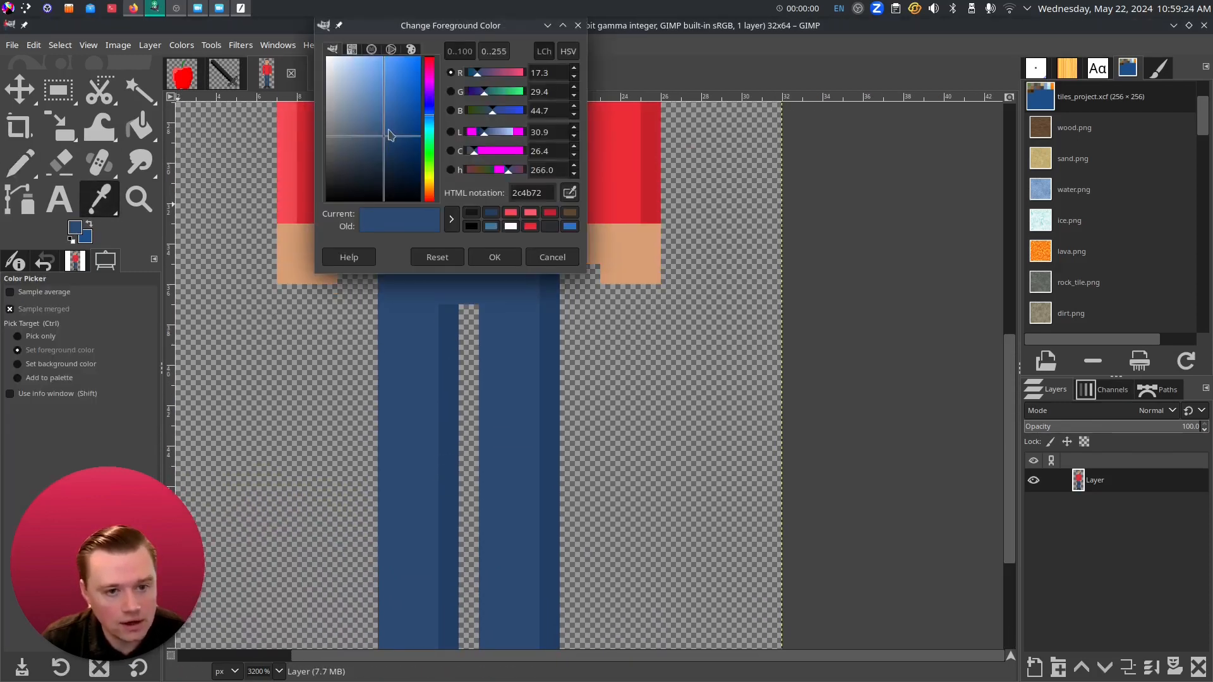
pyautogui.click(488, 254)
# - Draw lighter-blue highlight lines down the left leg and the right leg's inner column
pyautogui.click(23, 168)
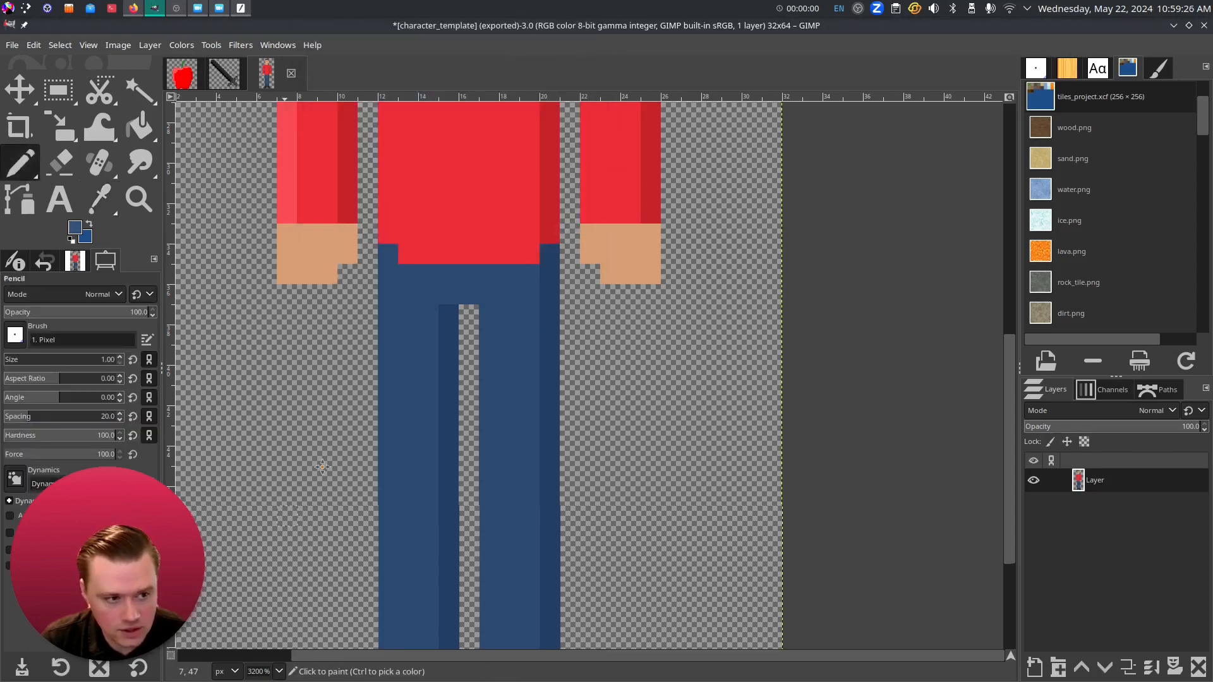
pyautogui.moveTo(325, 466); pyautogui.dragTo(395, 351)
pyautogui.click(444, 140)
pyautogui.hotkey('ctrl', 'z')
pyautogui.click(458, 140)
pyautogui.keyDown('shift'); pyautogui.click(459, 606); pyautogui.keyUp('shift')
pyautogui.click(559, 605)
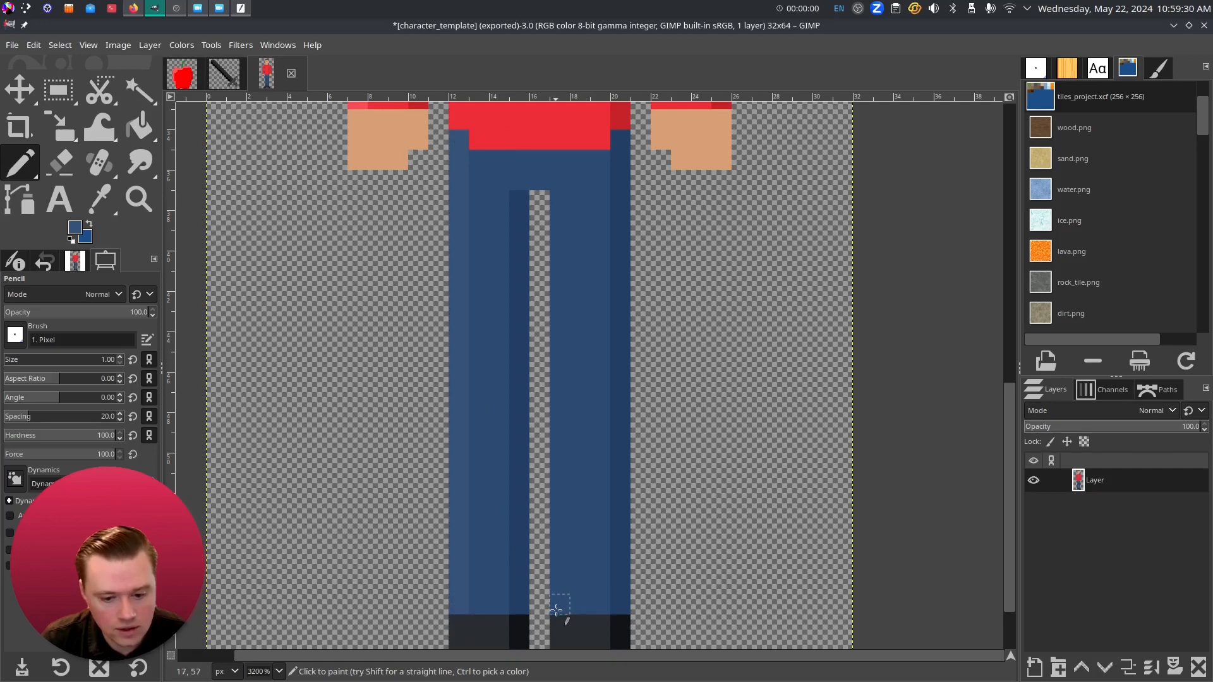
pyautogui.keyDown('shift'); pyautogui.click(560, 200); pyautogui.keyUp('shift')
pyautogui.scroll(-3, 481, 422)
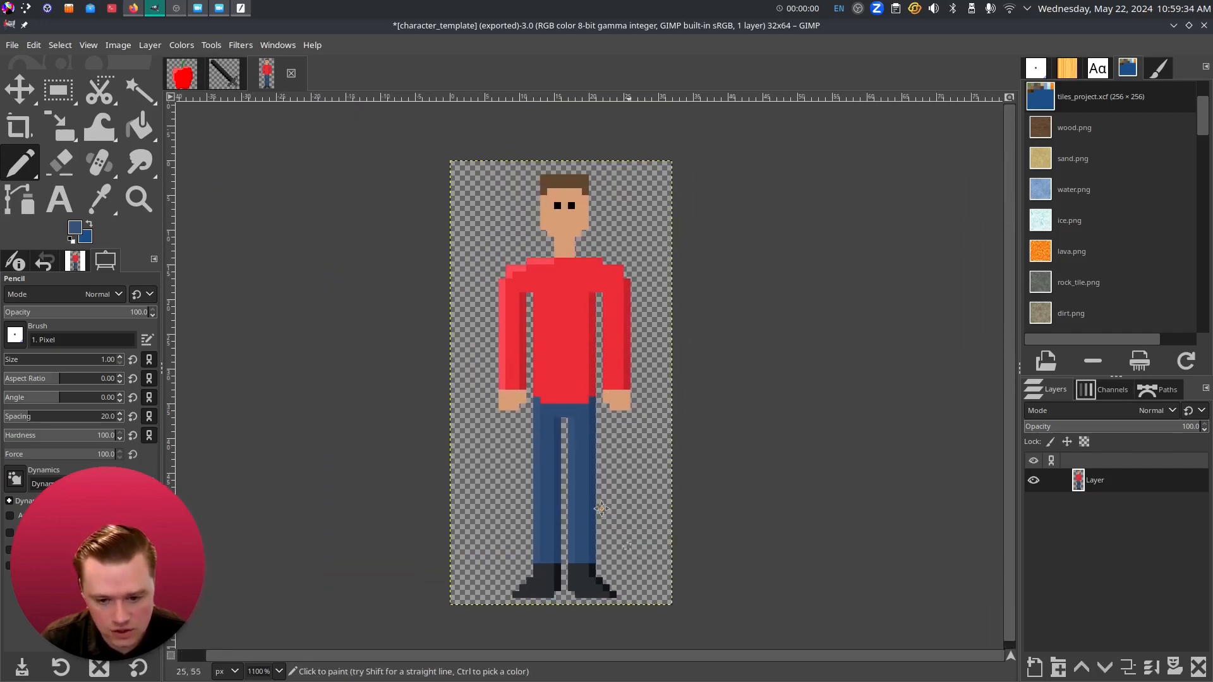
pyautogui.scroll(4, 482, 453)
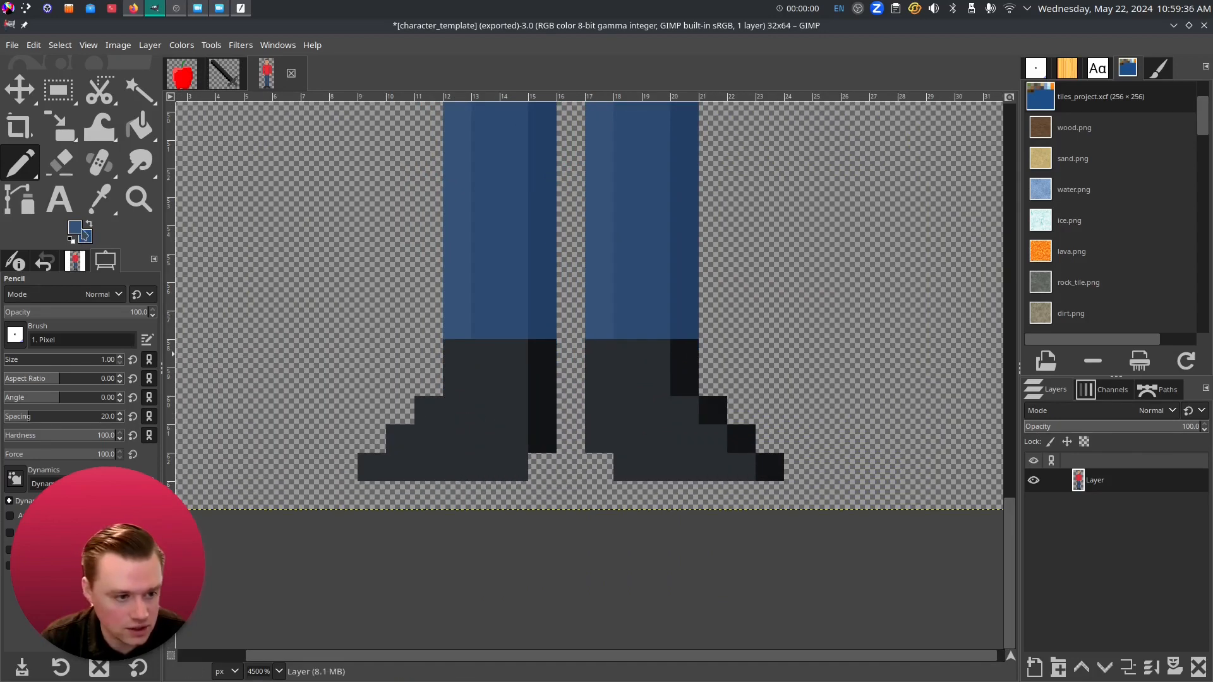
# - Sample the boots' dark grey as the next foreground colour
pyautogui.click(81, 230)
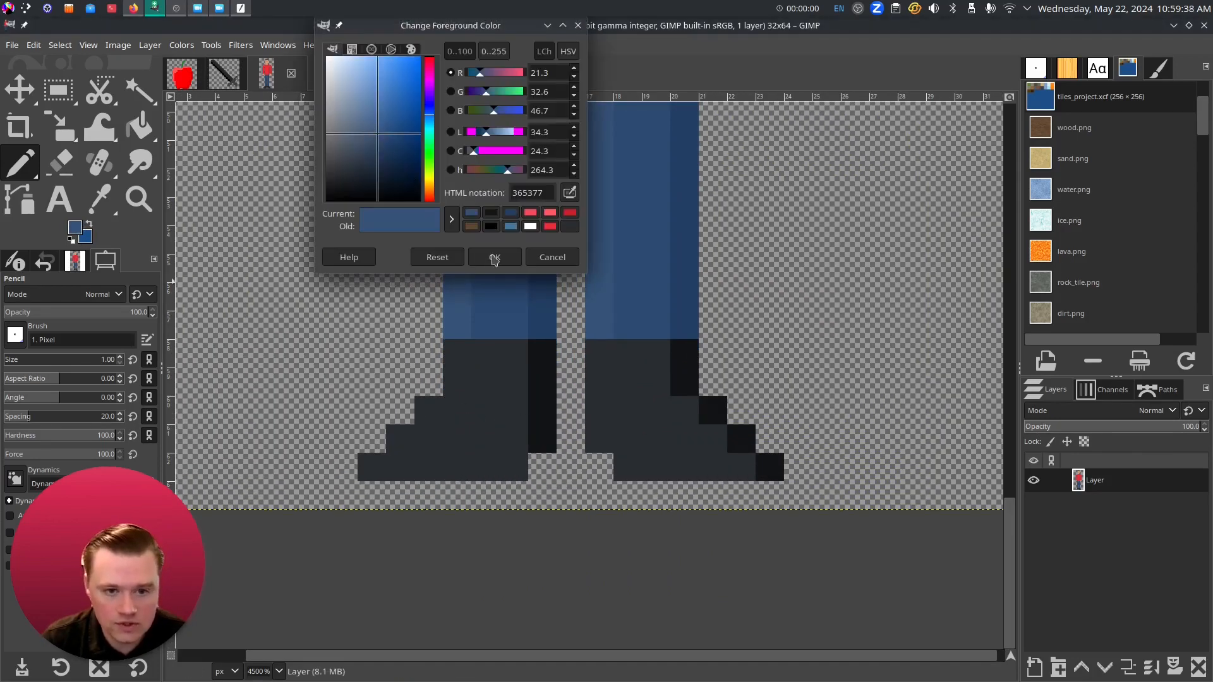
pyautogui.click(494, 257)
pyautogui.press('o')
pyautogui.click(547, 391)
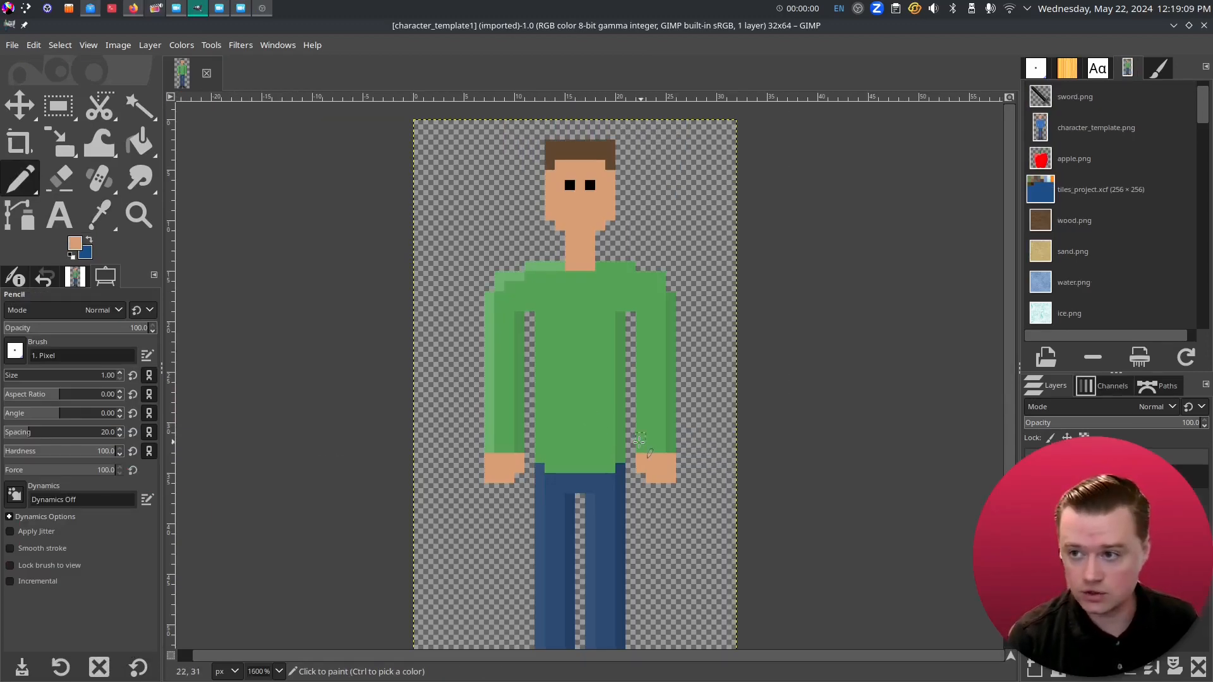
# - Choose Fuzzy Select in Replace mode with threshold 46.8 and select the green shirt
pyautogui.hscroll(2, 641, 442)
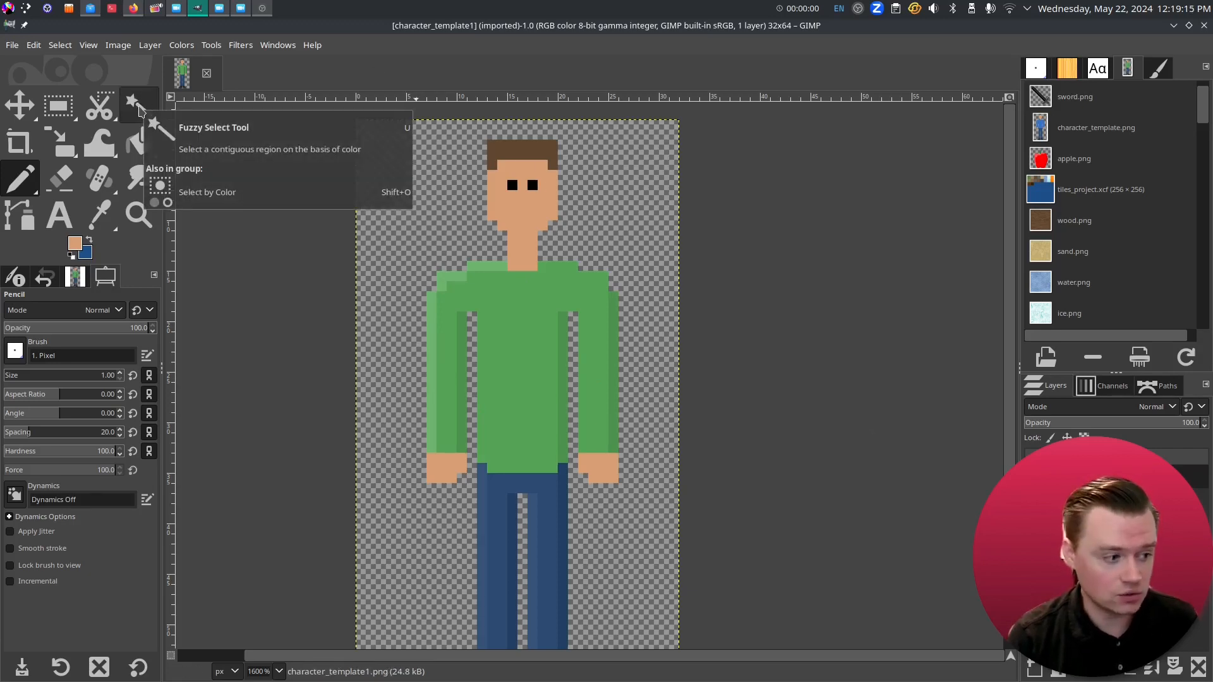
pyautogui.rightClick(139, 108)
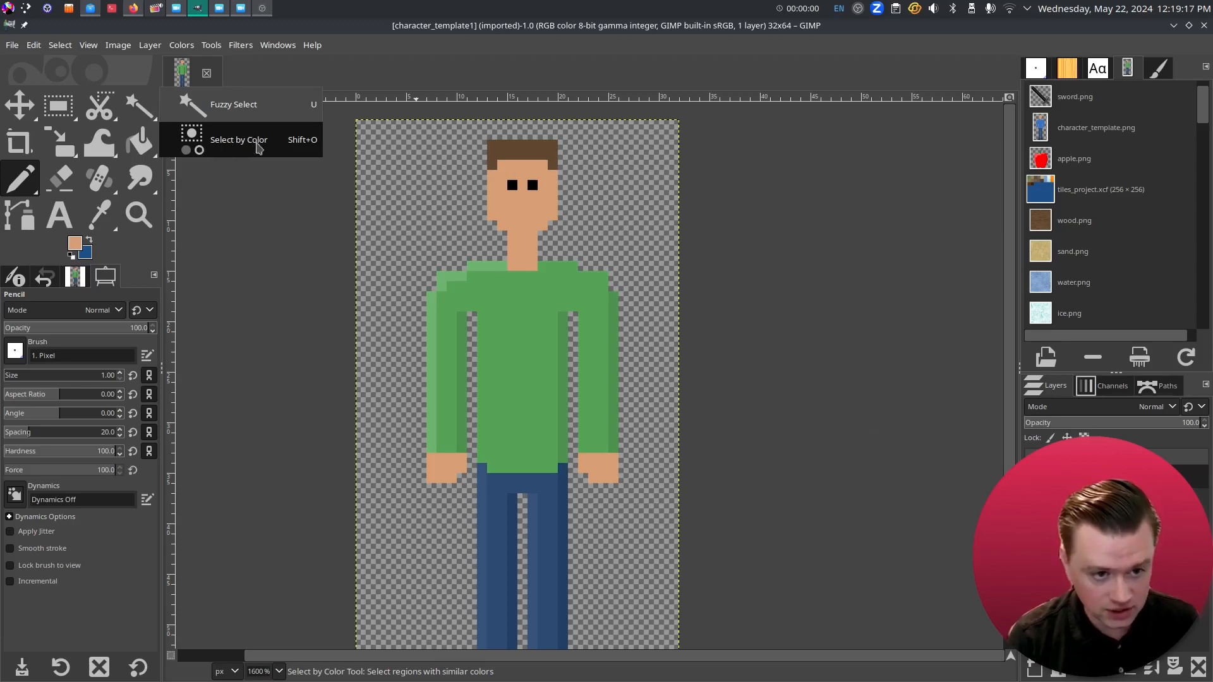
pyautogui.click(189, 104)
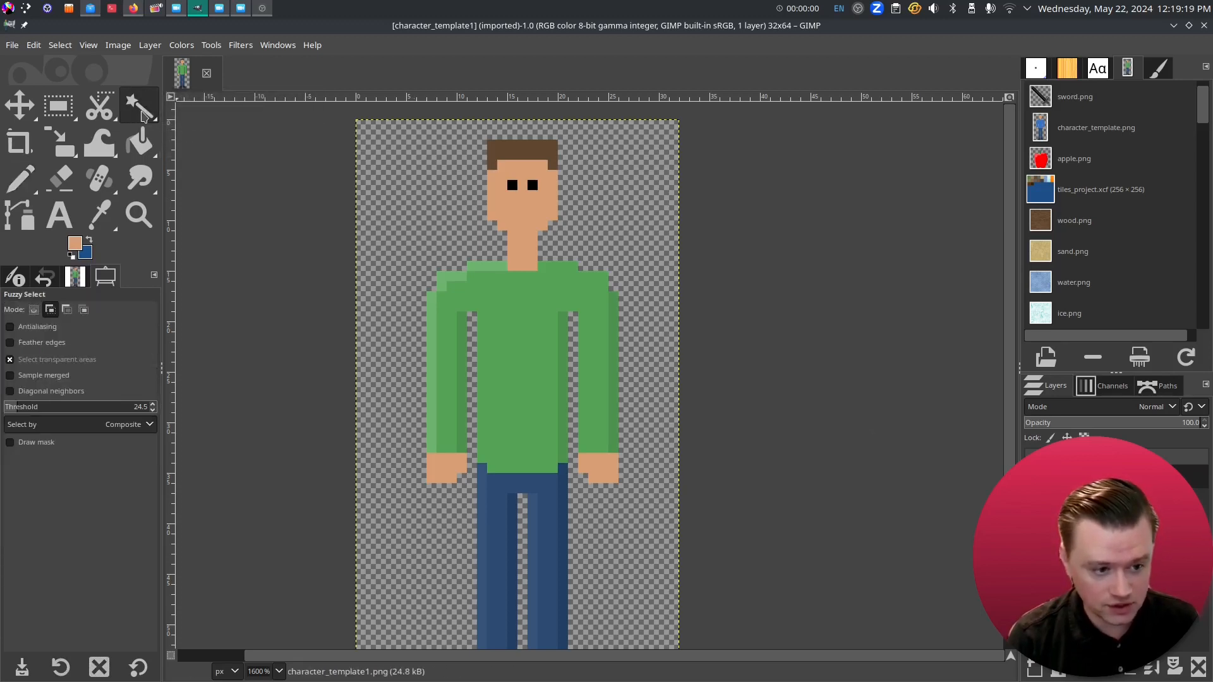
pyautogui.click(34, 310)
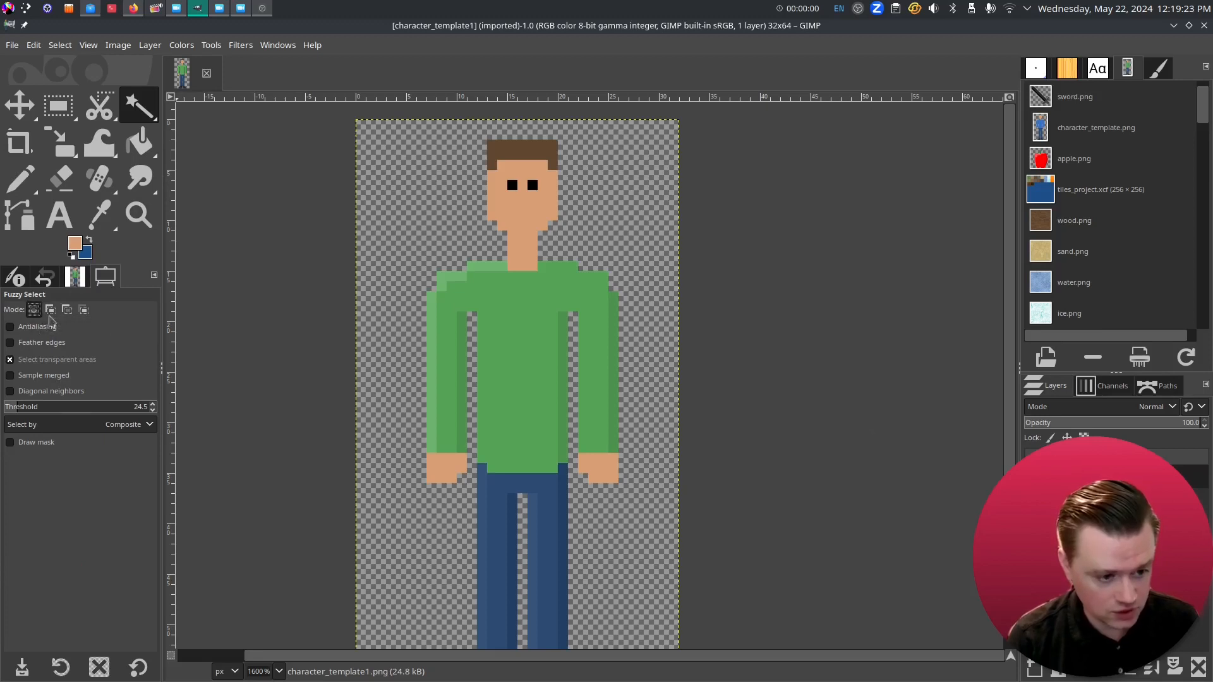
pyautogui.moveTo(26, 408); pyautogui.dragTo(30, 409)
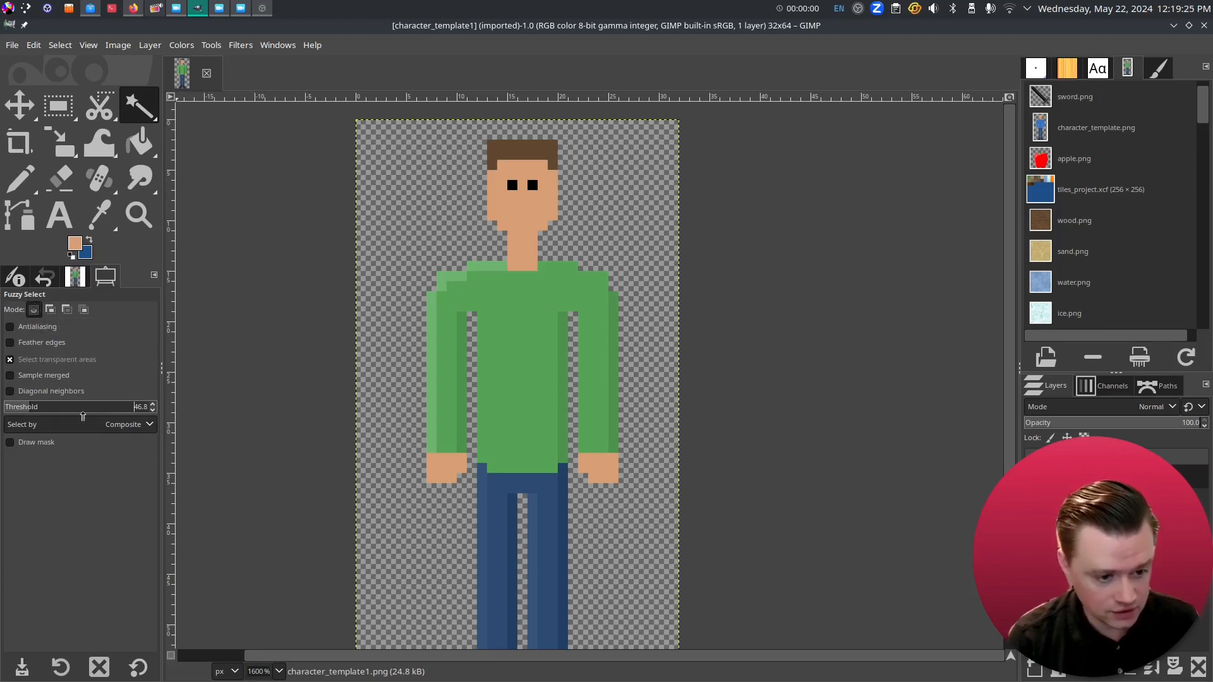
pyautogui.click(526, 357)
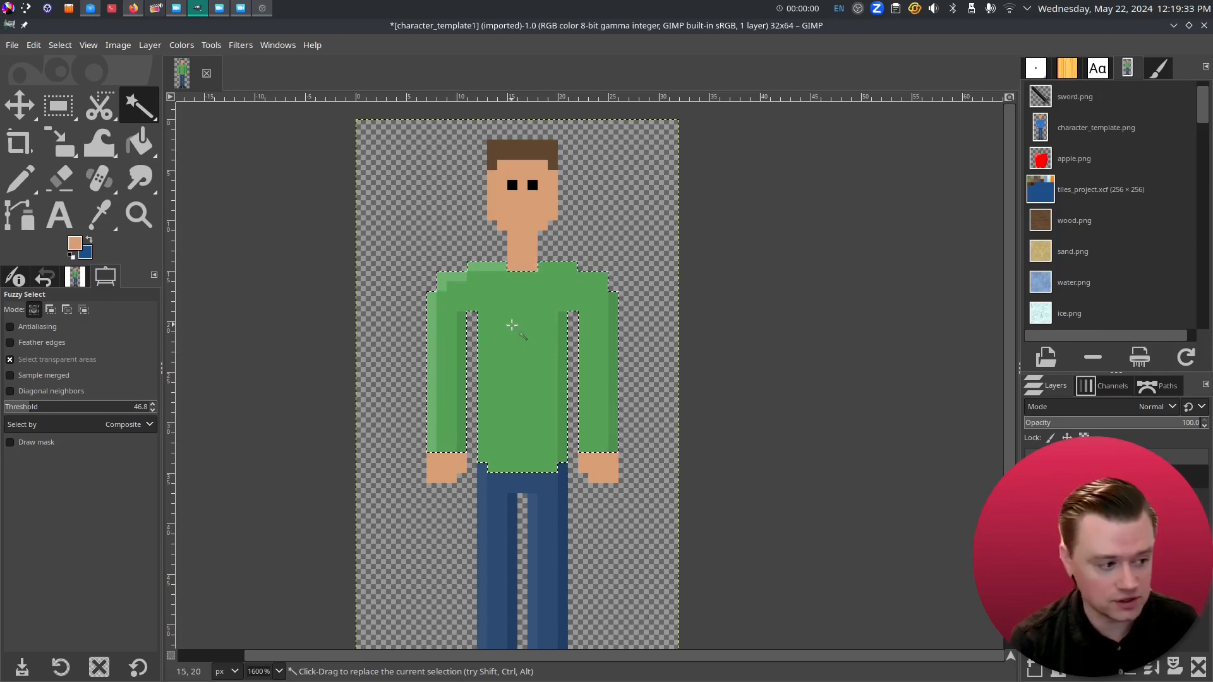
# - Retune the threshold to about 49 and reselect the shirt including its lighter shoulders
pyautogui.scroll(2, 512, 325)
pyautogui.moveTo(546, 369); pyautogui.dragTo(515, 372)
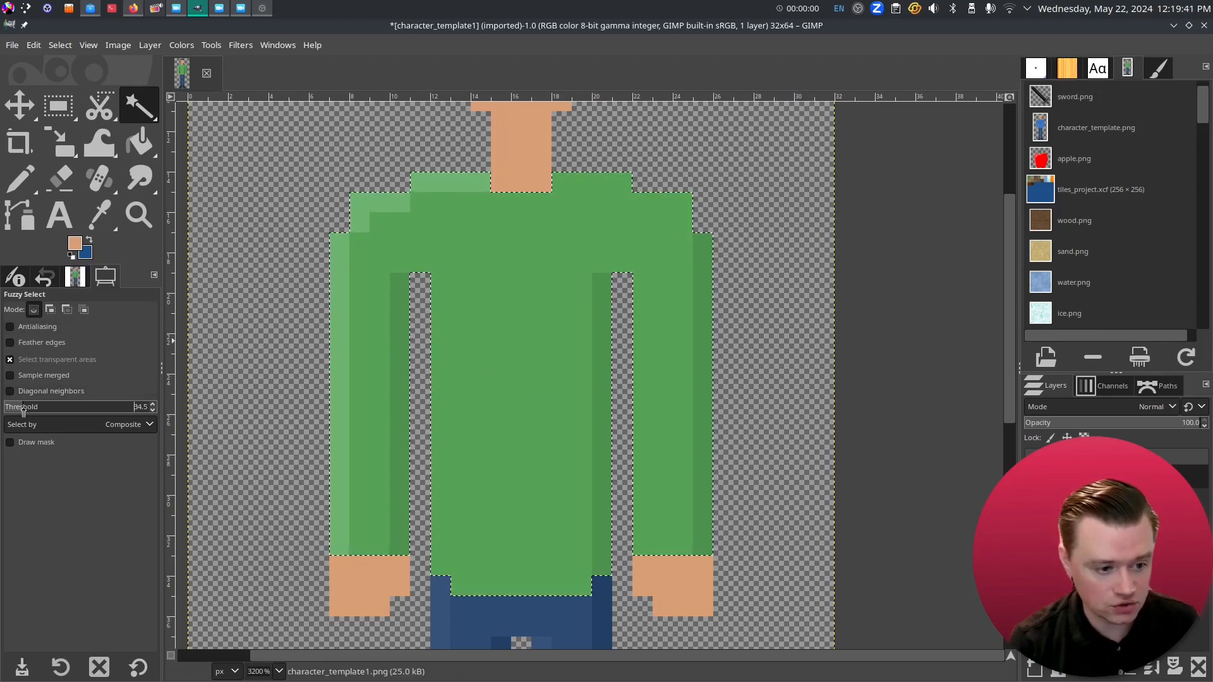
pyautogui.moveTo(21, 410); pyautogui.dragTo(21, 410)
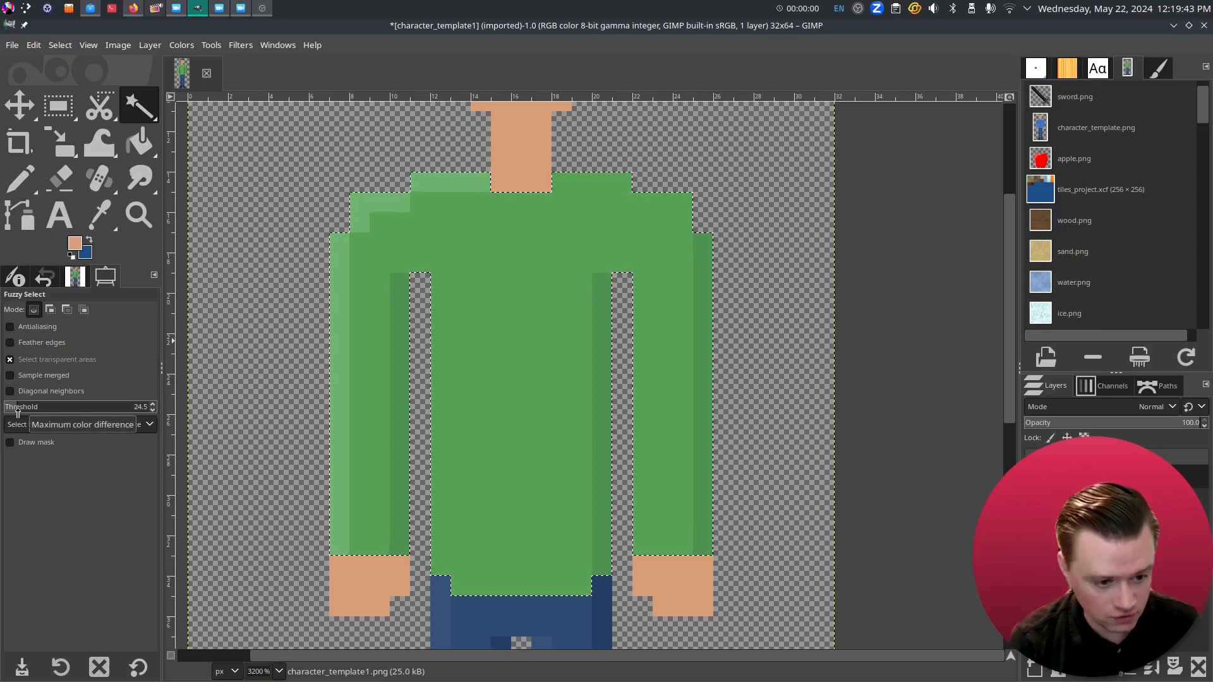
pyautogui.click(521, 337)
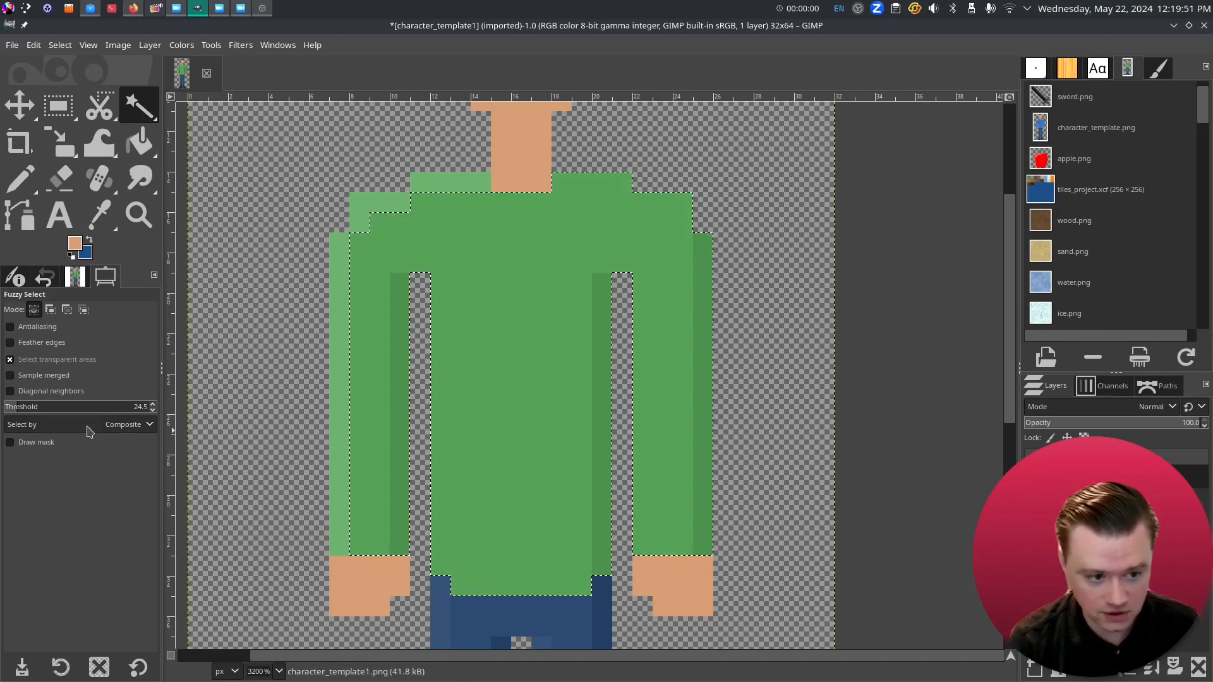
pyautogui.click(37, 409)
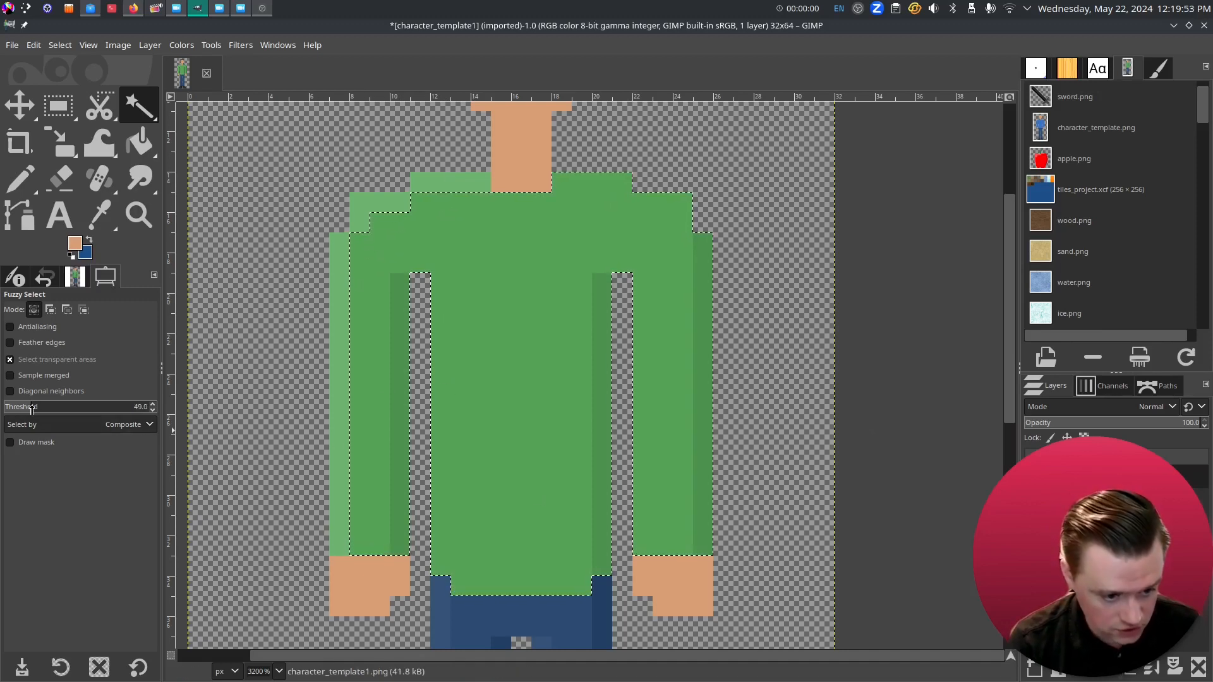
pyautogui.click(539, 336)
pyautogui.scroll(-2, 577, 417)
pyautogui.moveTo(612, 378); pyautogui.dragTo(508, 387)
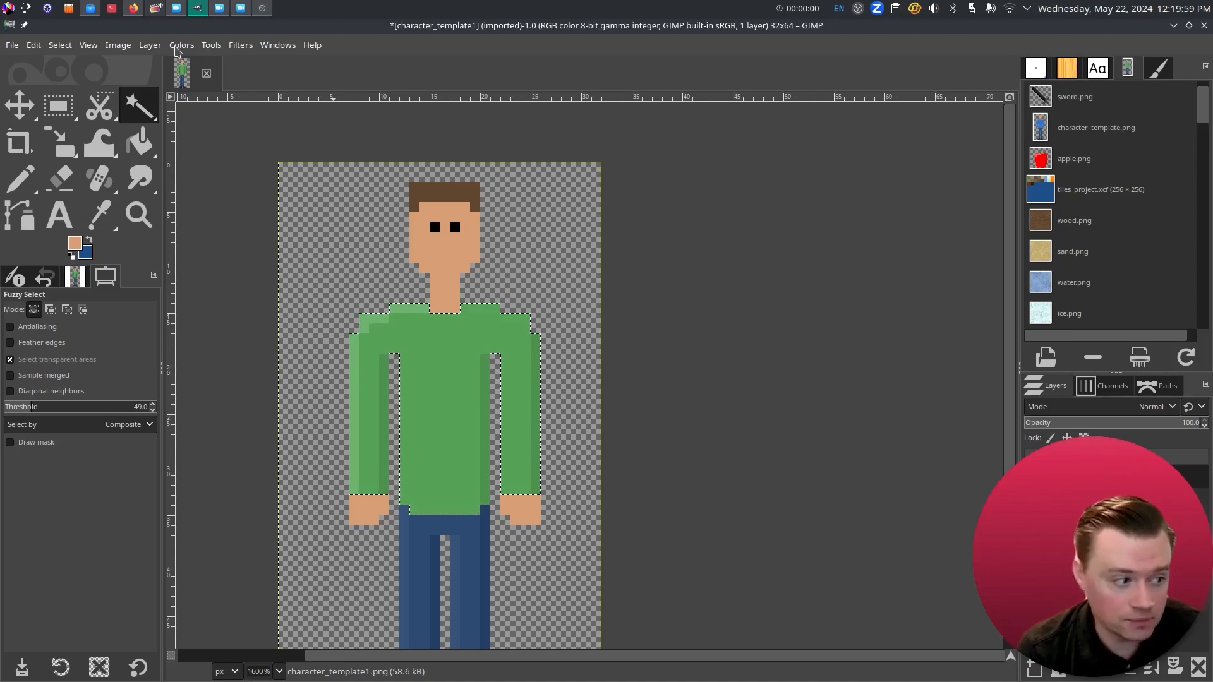
# - Colorize the selected shirt lavender with hue 0.7368, saturation 0.5 and lightness 0.544
pyautogui.click(178, 46)
pyautogui.click(179, 46)
pyautogui.click(179, 46)
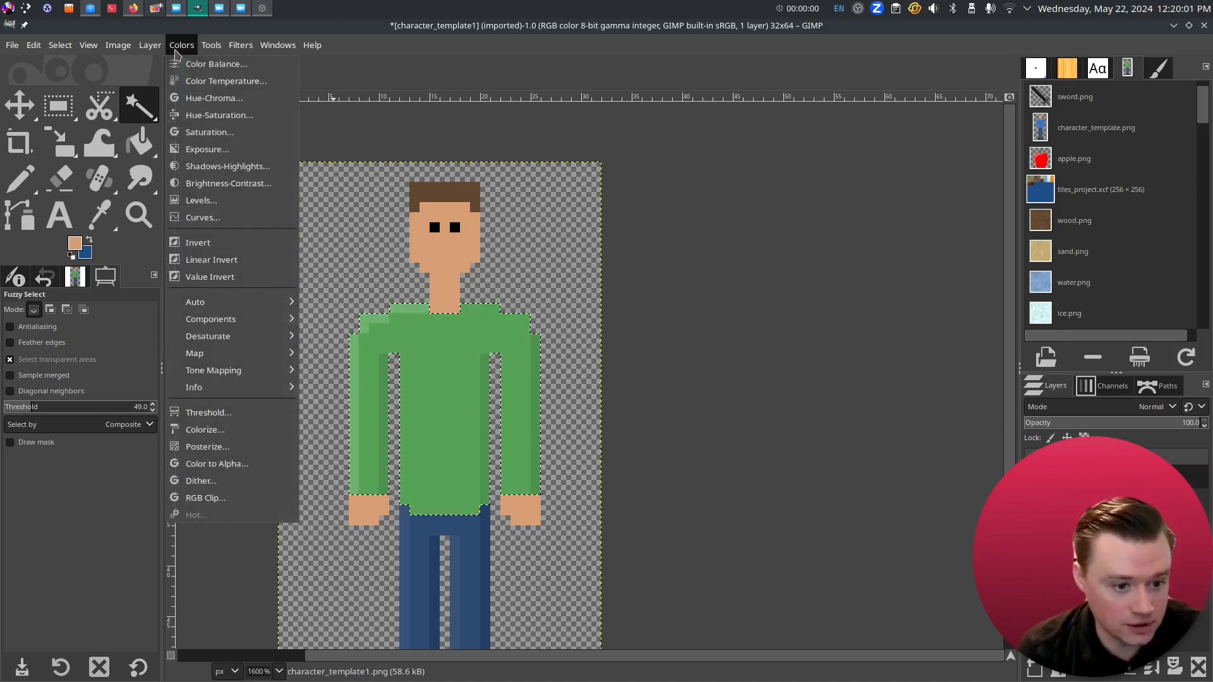
pyautogui.click(227, 429)
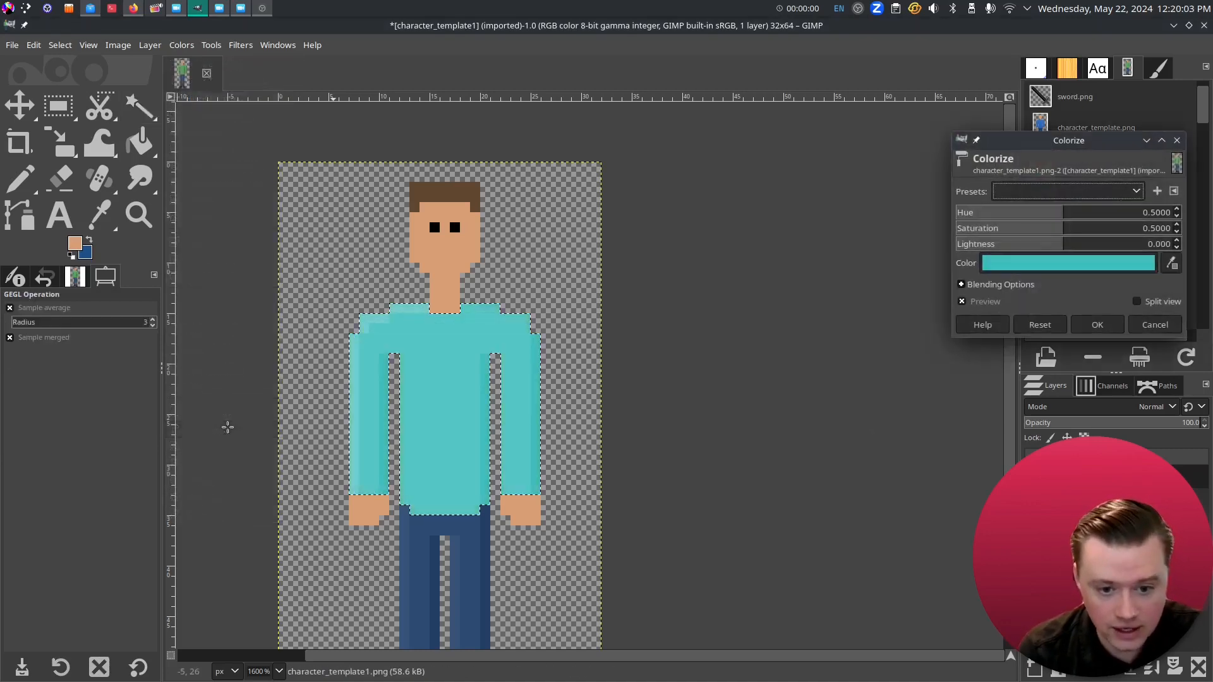
pyautogui.moveTo(1057, 160); pyautogui.dragTo(824, 165)
pyautogui.moveTo(833, 219); pyautogui.dragTo(877, 225)
pyautogui.moveTo(827, 236); pyautogui.dragTo(890, 263)
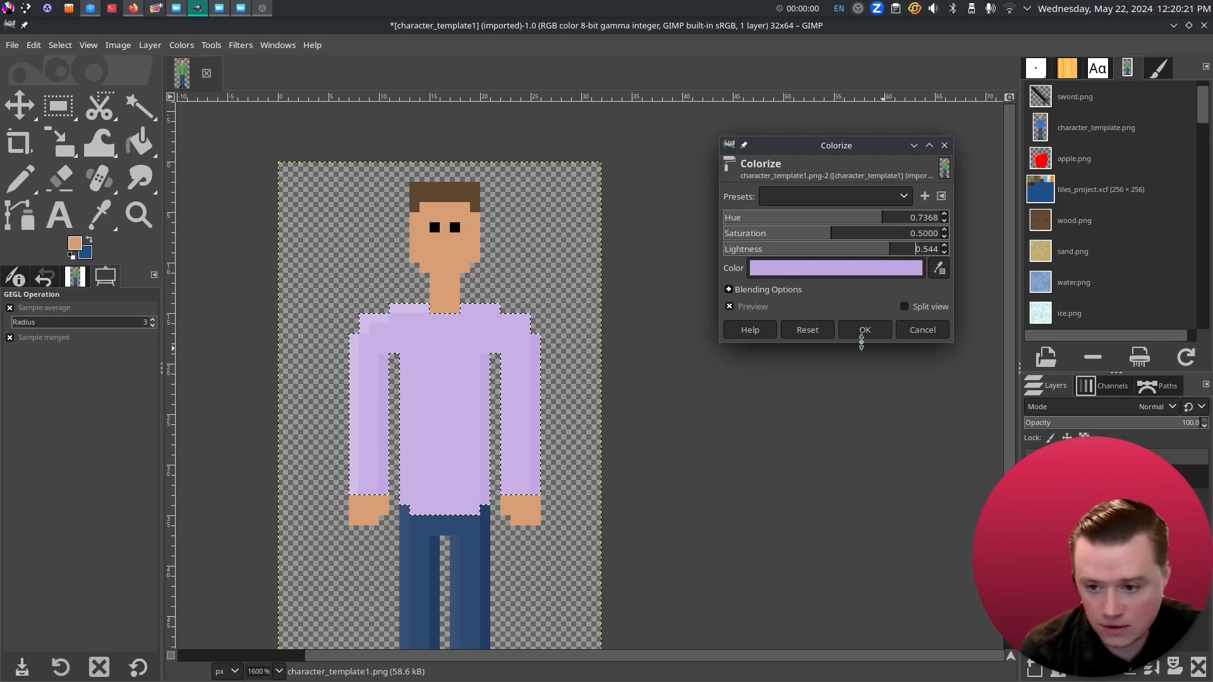
pyautogui.click(872, 333)
pyautogui.moveTo(794, 496); pyautogui.dragTo(715, 431)
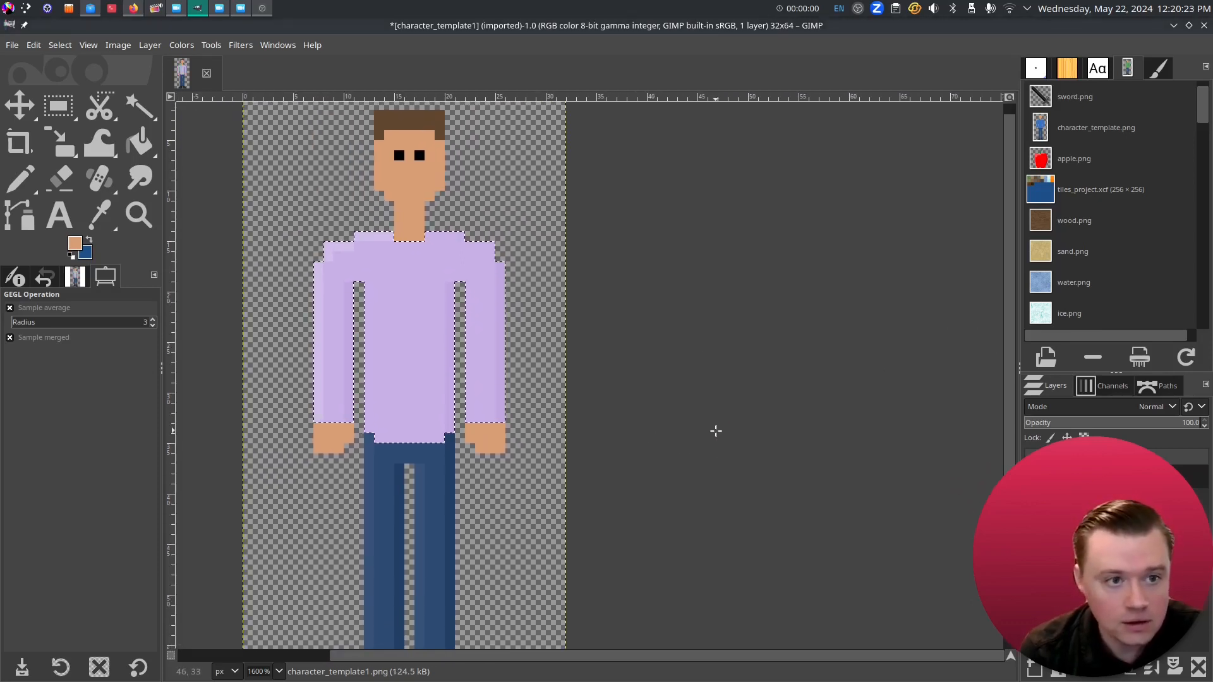